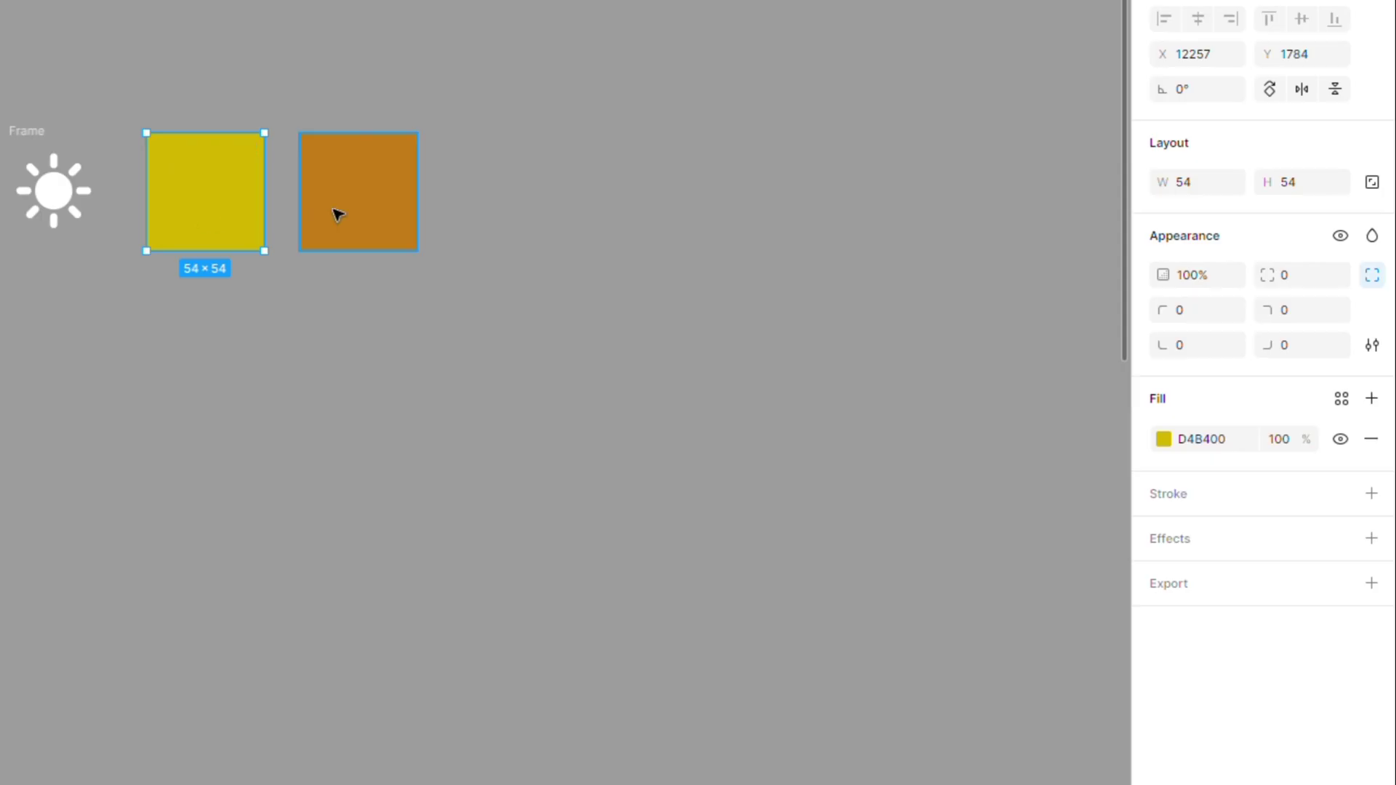
# Step: Inspect the fill colour of the orange square
pyautogui.click(338, 214)
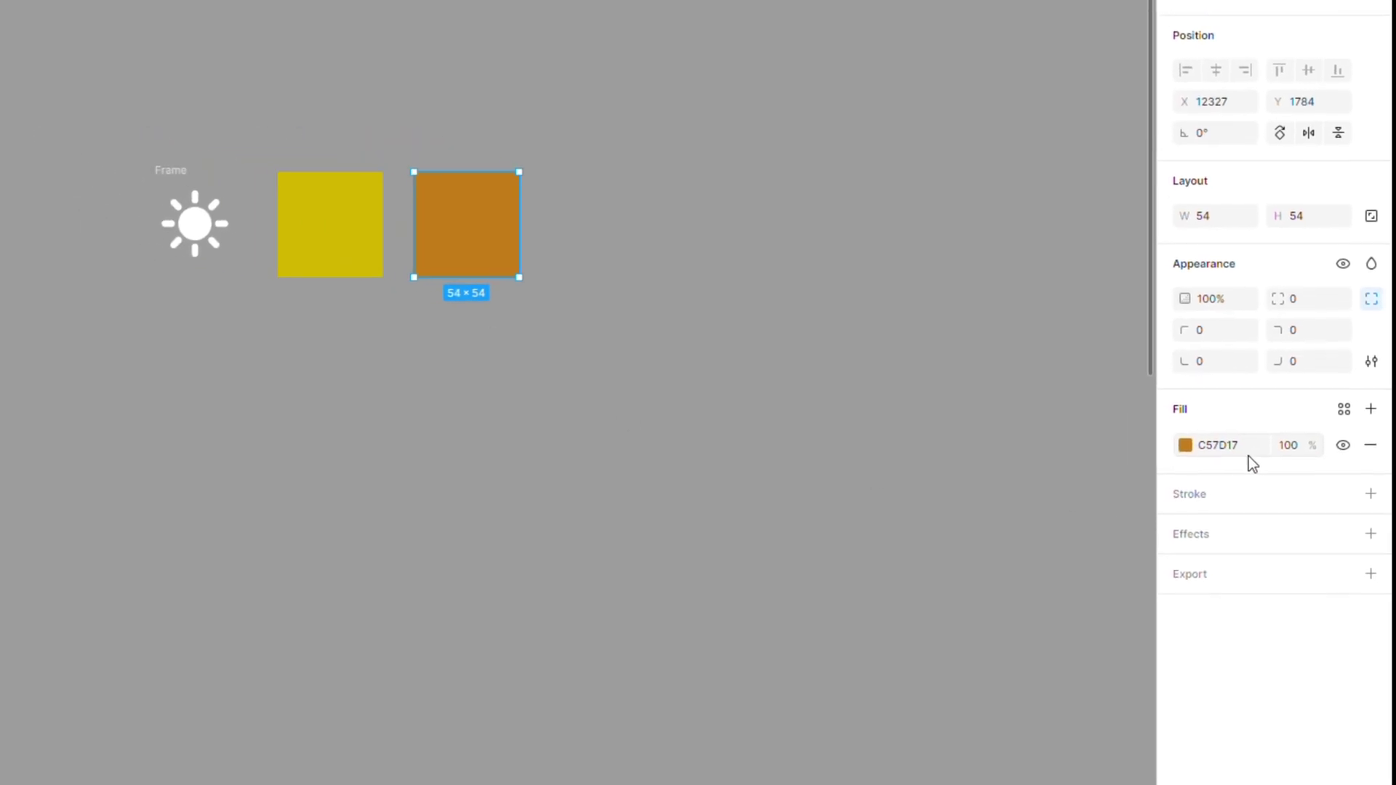
pyautogui.click(414, 499)
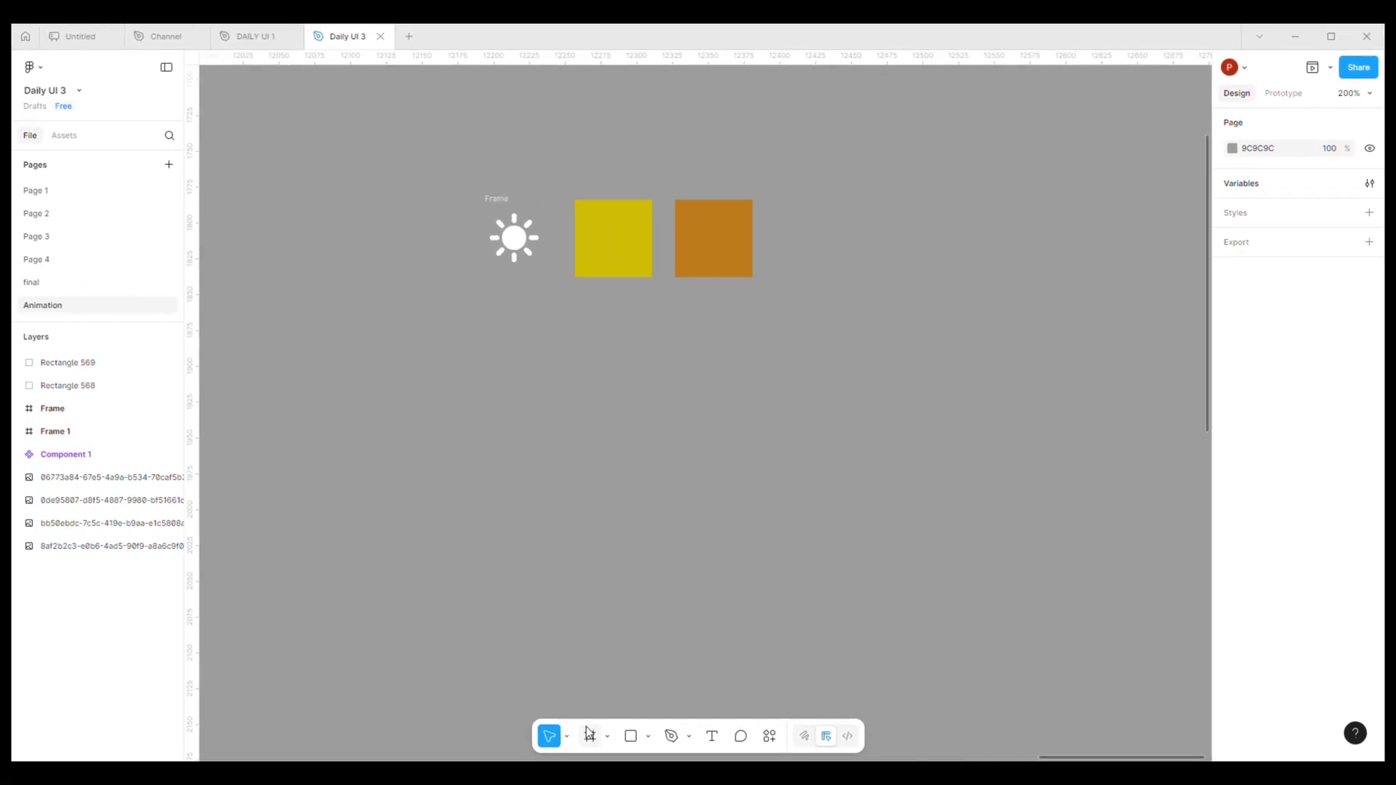
# Step: Draw a rectangle below the sun icon and colour squares, and set its size to 249 × 78
pyautogui.click(628, 740)
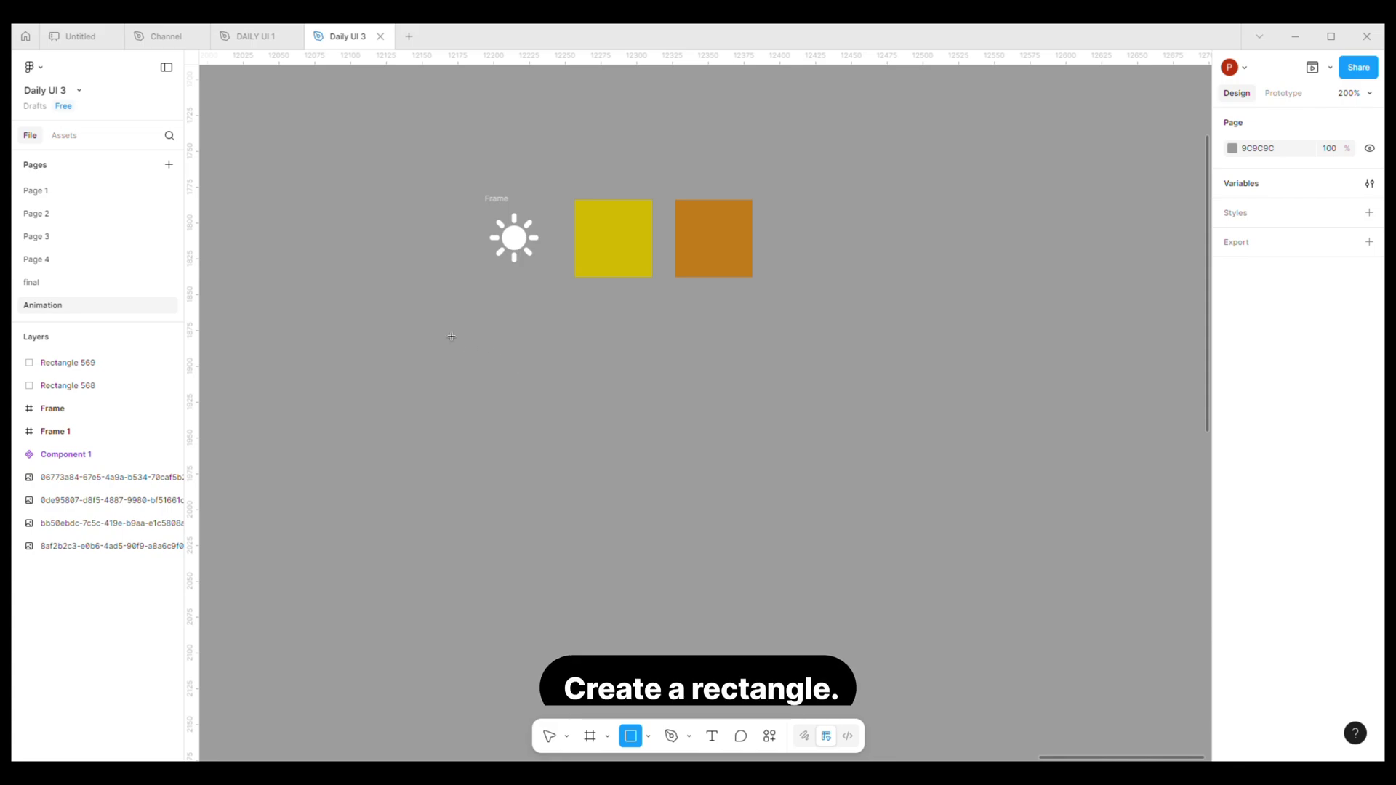
pyautogui.moveTo(441, 326)
pyautogui.mouseDown()
pyautogui.moveTo(686, 426)
pyautogui.moveTo(799, 431)
pyautogui.mouseUp()
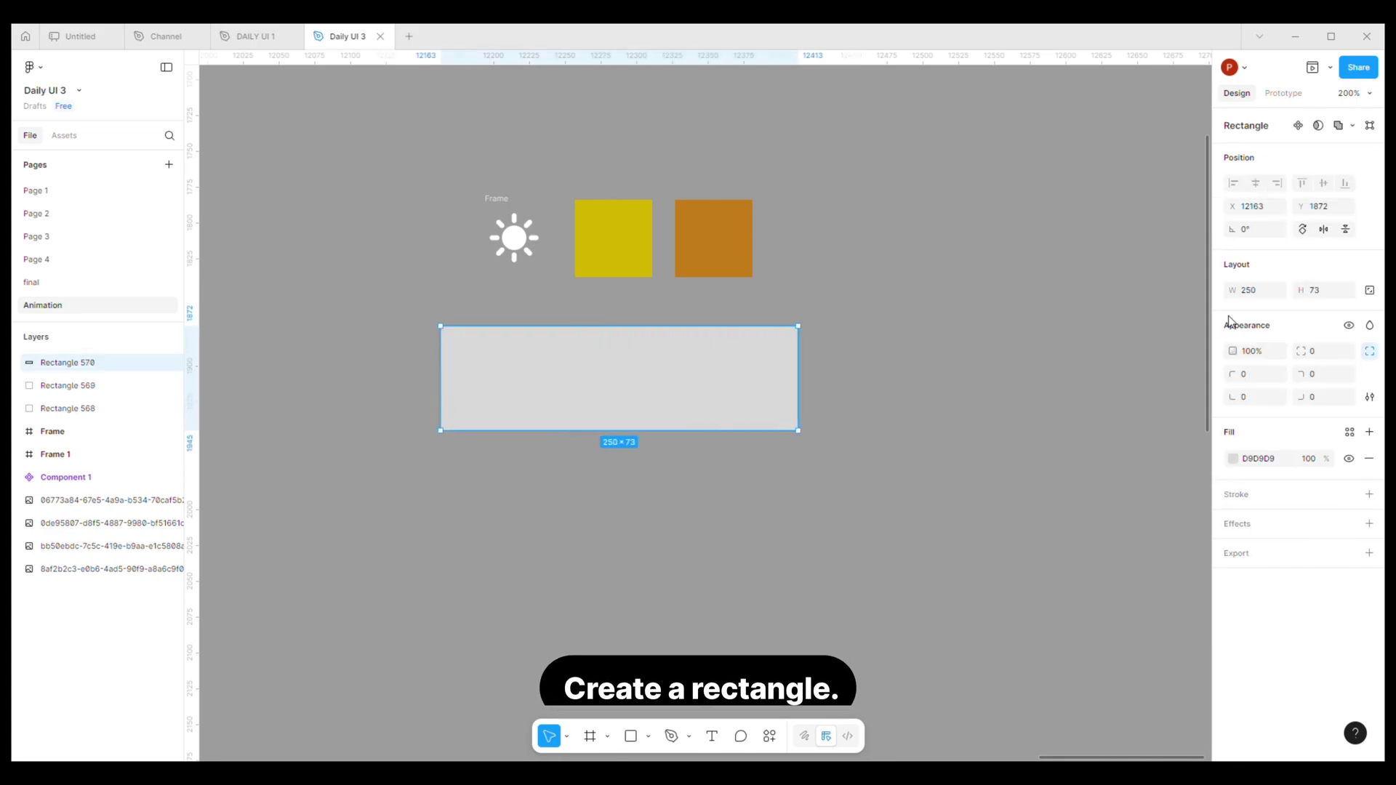
pyautogui.click(1254, 295)
pyautogui.write('2')
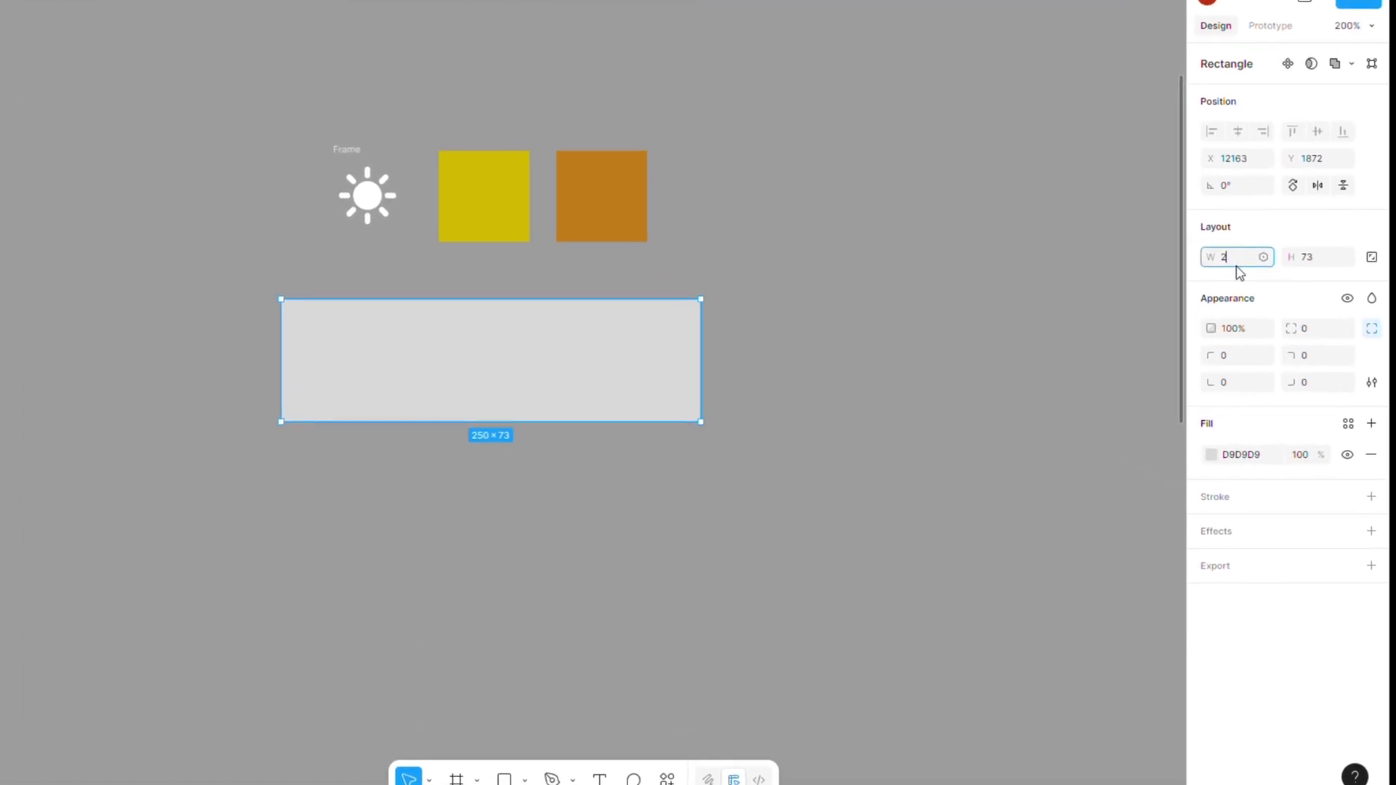
pyautogui.write('49')
pyautogui.press('Return')
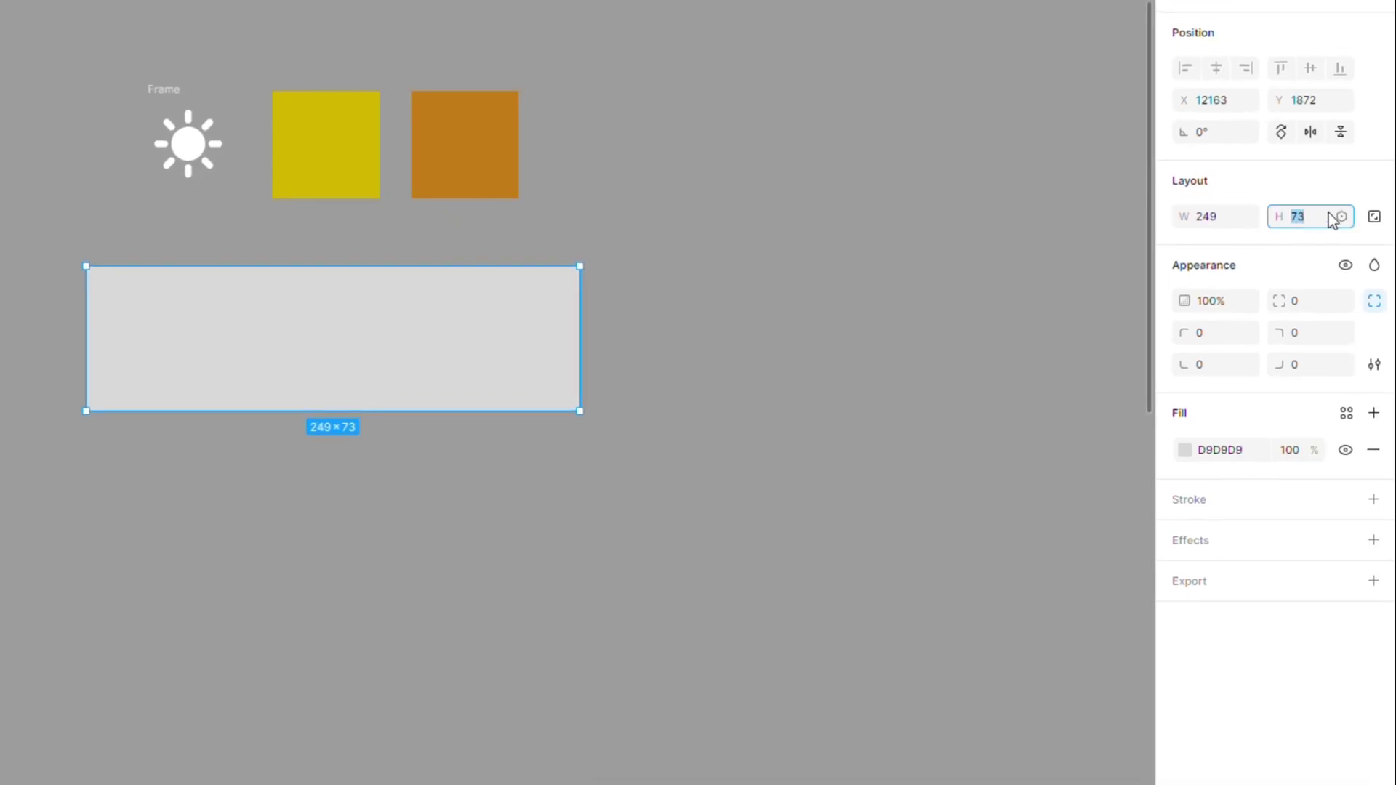
pyautogui.click(1332, 218)
pyautogui.write('78')
pyautogui.press('Return')
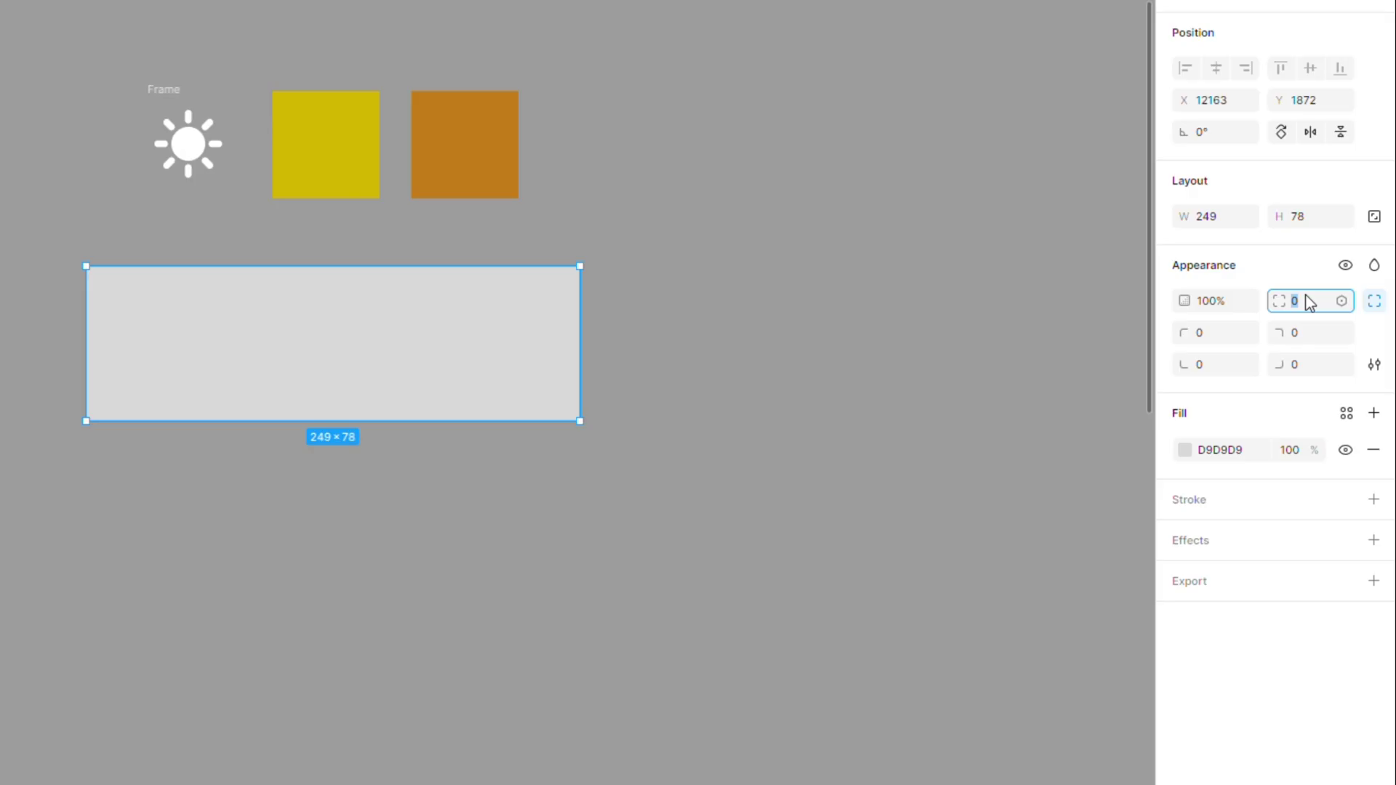
# Step: Round the rectangle into a pill with a corner radius of 49 and 100% corner smoothing
pyautogui.press('Up')
pyautogui.press('Up')
pyautogui.press('Up')
pyautogui.press('Up')
pyautogui.press('Up')
pyautogui.press('Up')
pyautogui.press('Up')
pyautogui.press('Up')
pyautogui.press('Up')
pyautogui.press('Up')
pyautogui.press('Up')
pyautogui.press('Up')
pyautogui.press('Up')
pyautogui.press('Up')
pyautogui.press('Up')
pyautogui.press('Up')
pyautogui.press('Up')
pyautogui.press('Up')
pyautogui.press('Up')
pyautogui.press('Up')
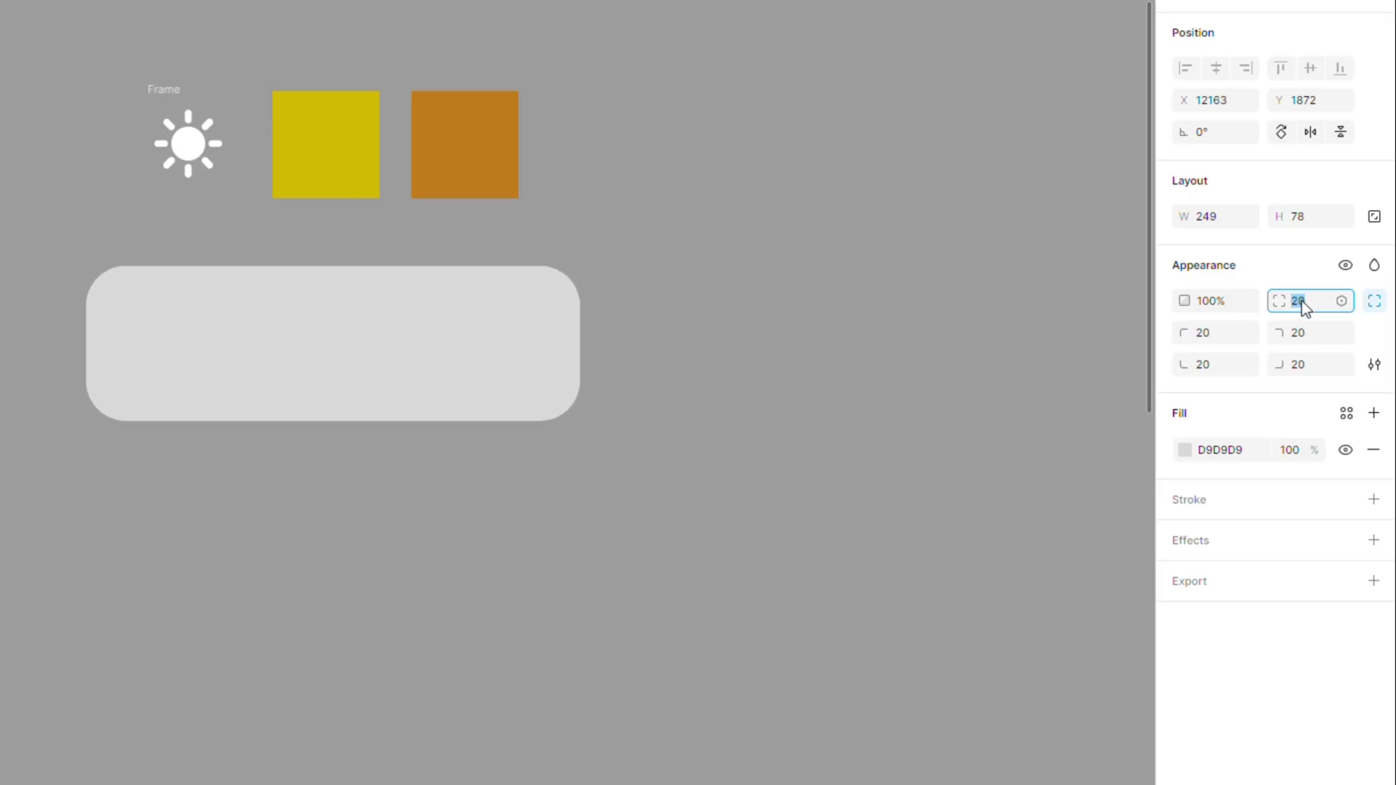
pyautogui.press('Up')
pyautogui.press('Up')
pyautogui.press('Up')
pyautogui.press('Up')
pyautogui.press('Up')
pyautogui.press('Up')
pyautogui.press('Up')
pyautogui.press('Up')
pyautogui.press('Up')
pyautogui.press('Up')
pyautogui.press('Up')
pyautogui.press('Up')
pyautogui.press('Up')
pyautogui.press('Up')
pyautogui.press('Up')
pyautogui.press('Up')
pyautogui.press('Up')
pyautogui.press('Up')
pyautogui.press('Up')
pyautogui.press('Up')
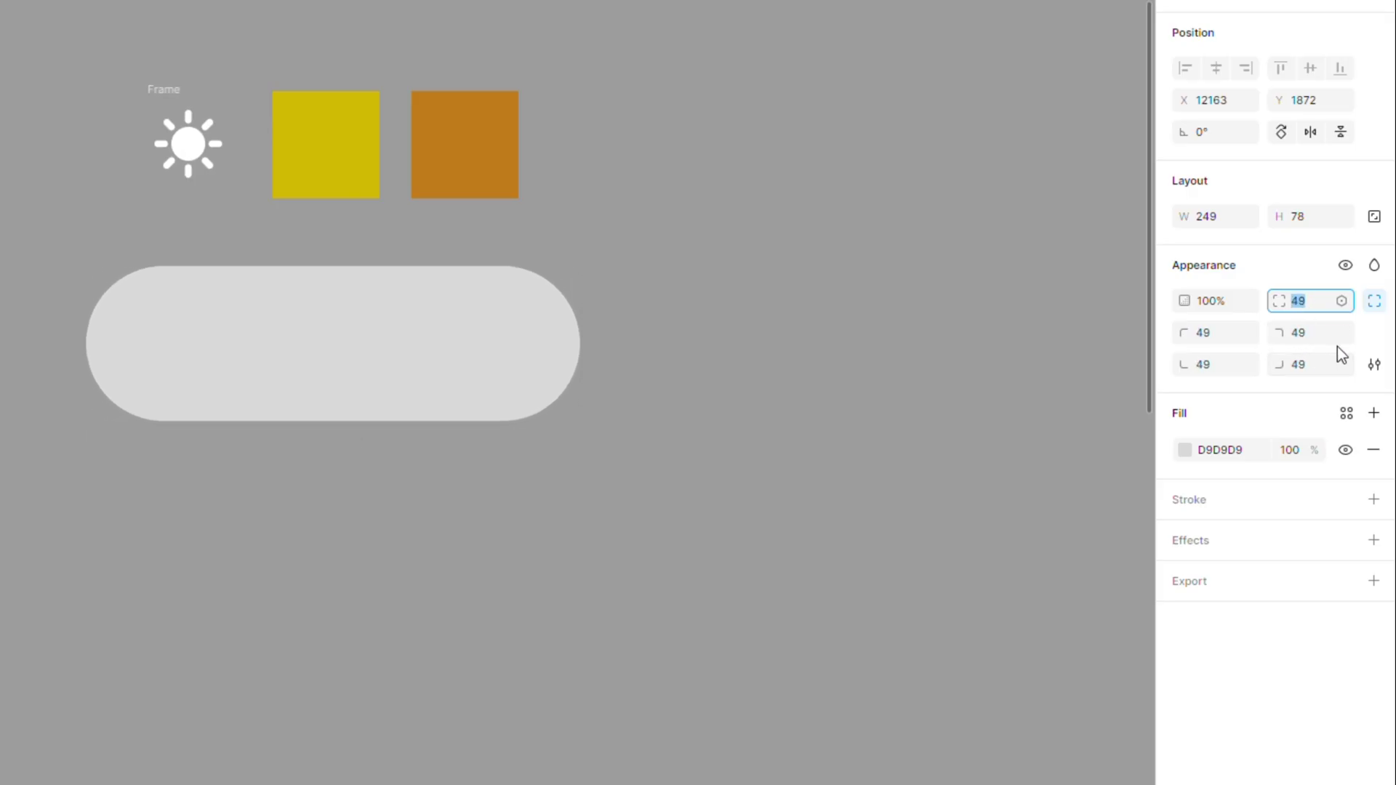
pyautogui.click(1374, 364)
pyautogui.moveTo(969, 411); pyautogui.dragTo(1091, 408)
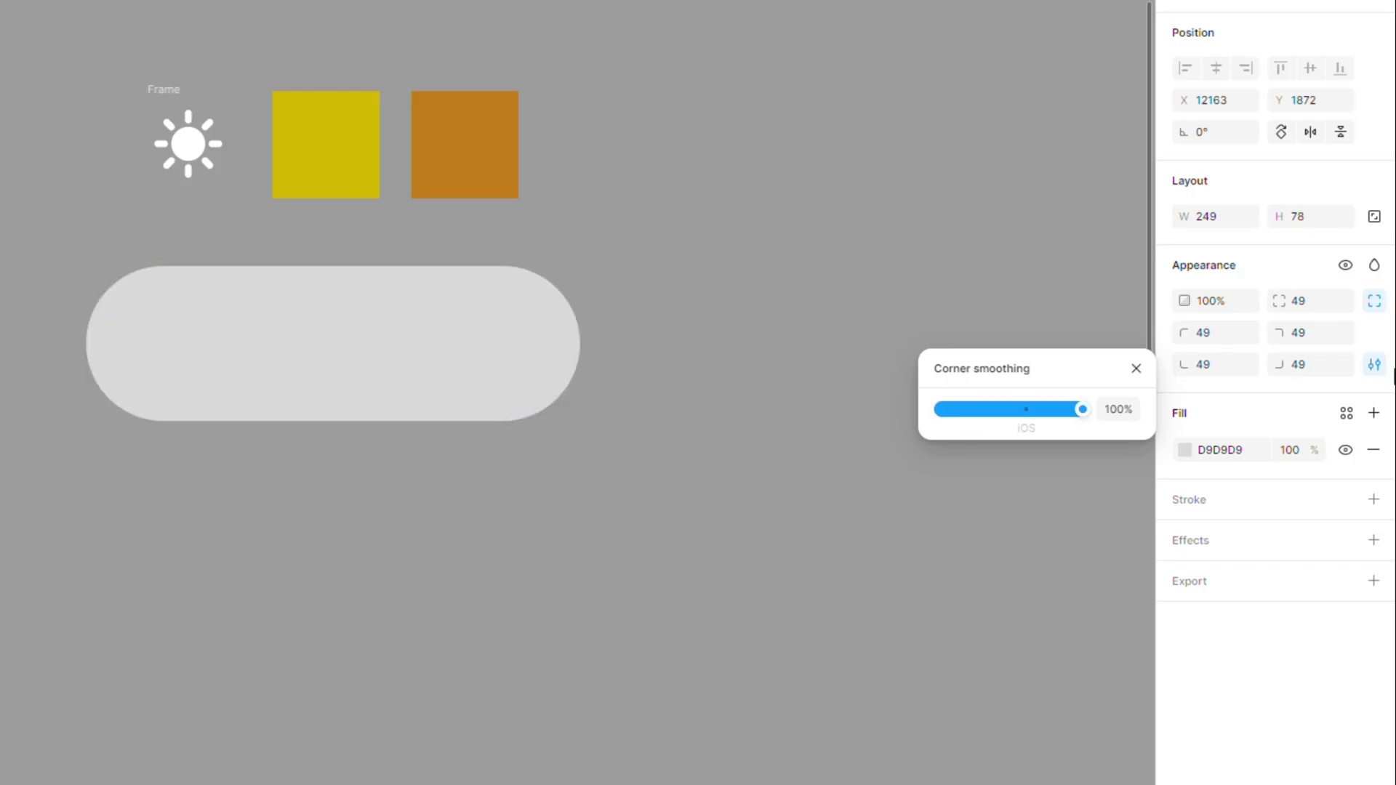
pyautogui.click(712, 454)
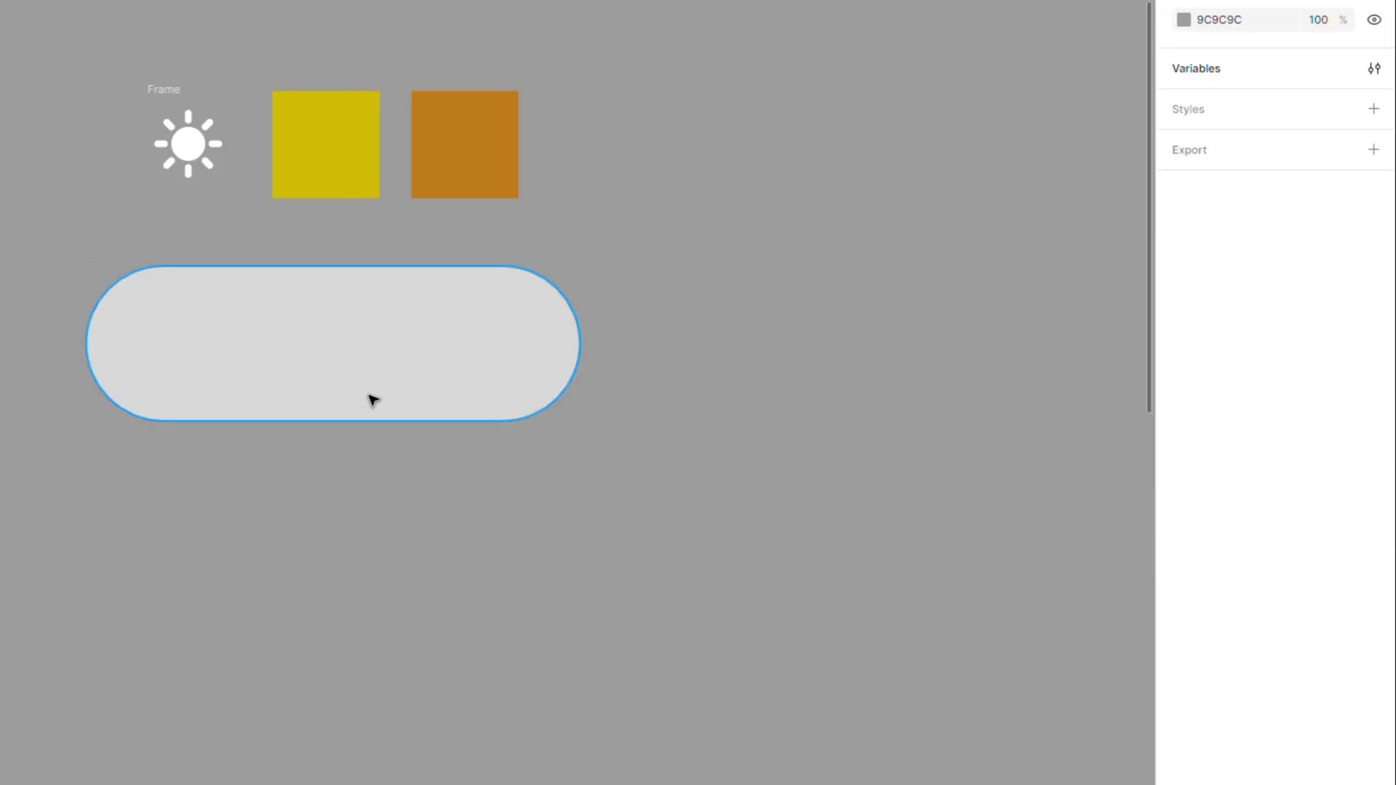
# Step: Change the pill's solid fill to a radial gradient
pyautogui.click(312, 380)
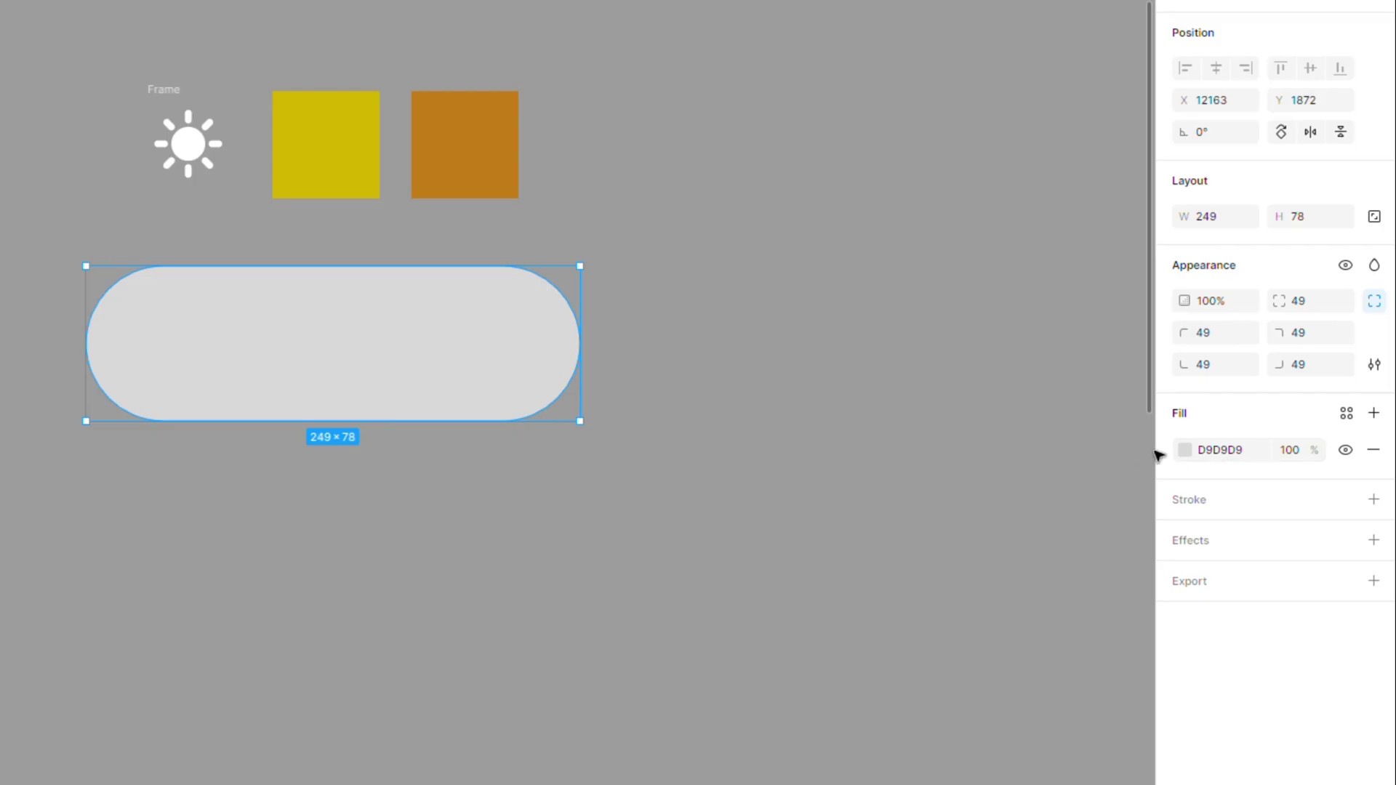
pyautogui.click(1183, 449)
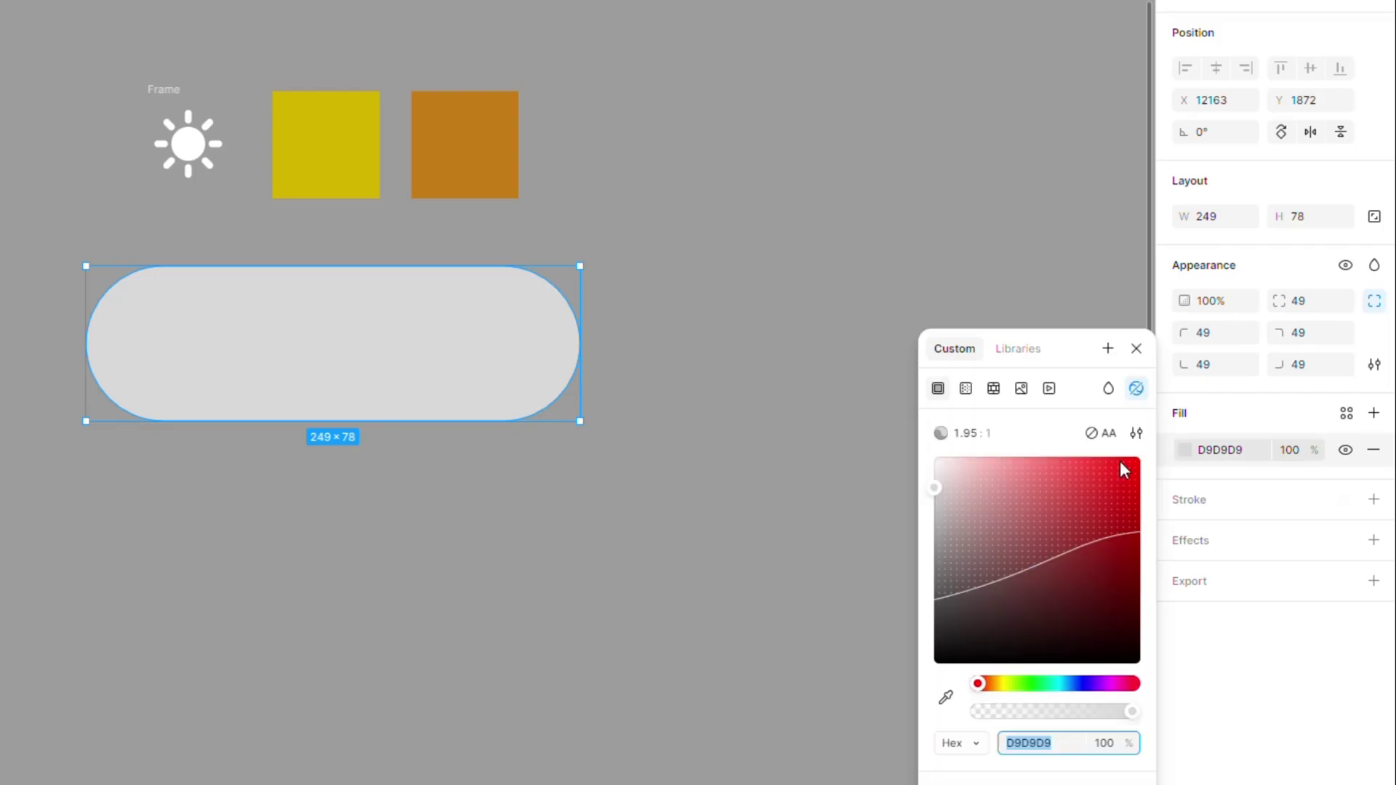
pyautogui.click(965, 389)
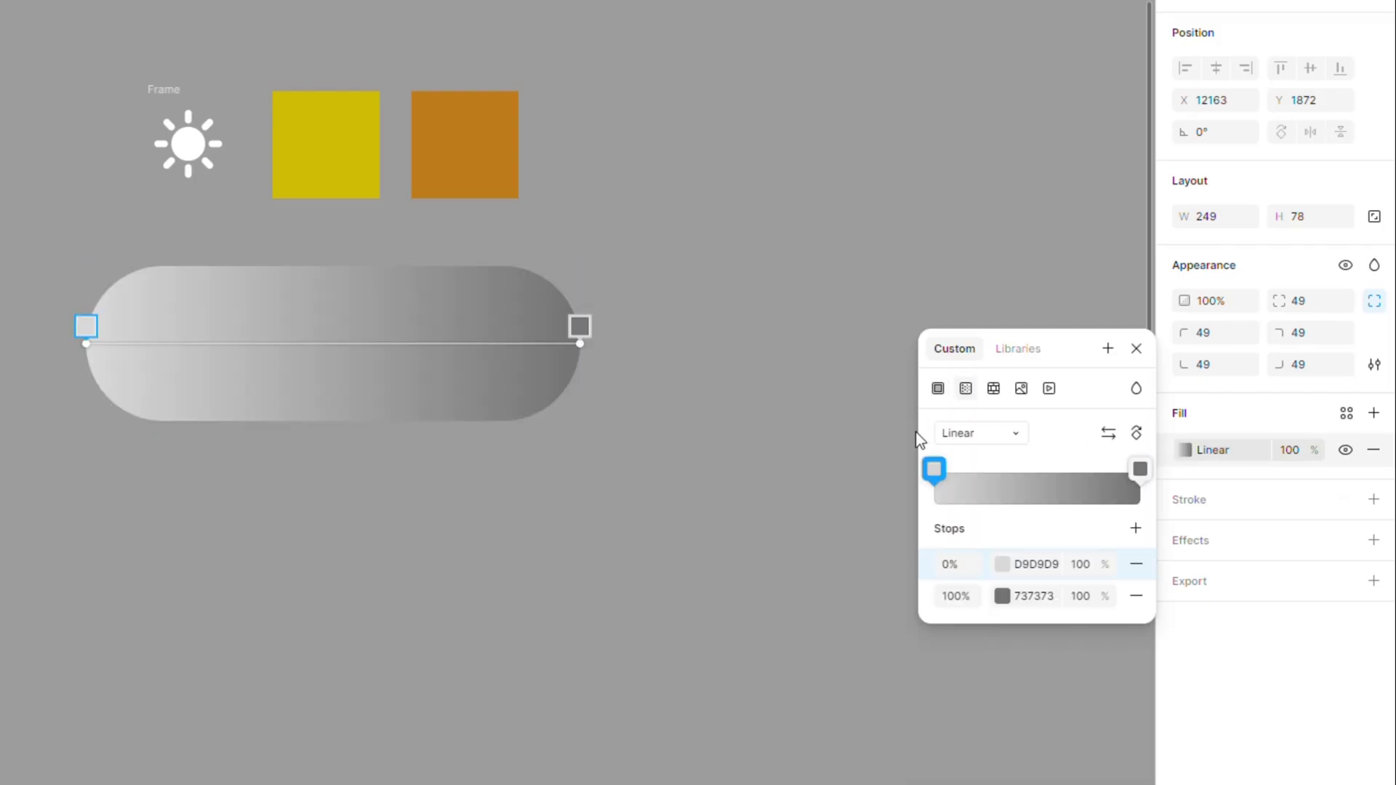
pyautogui.click(979, 434)
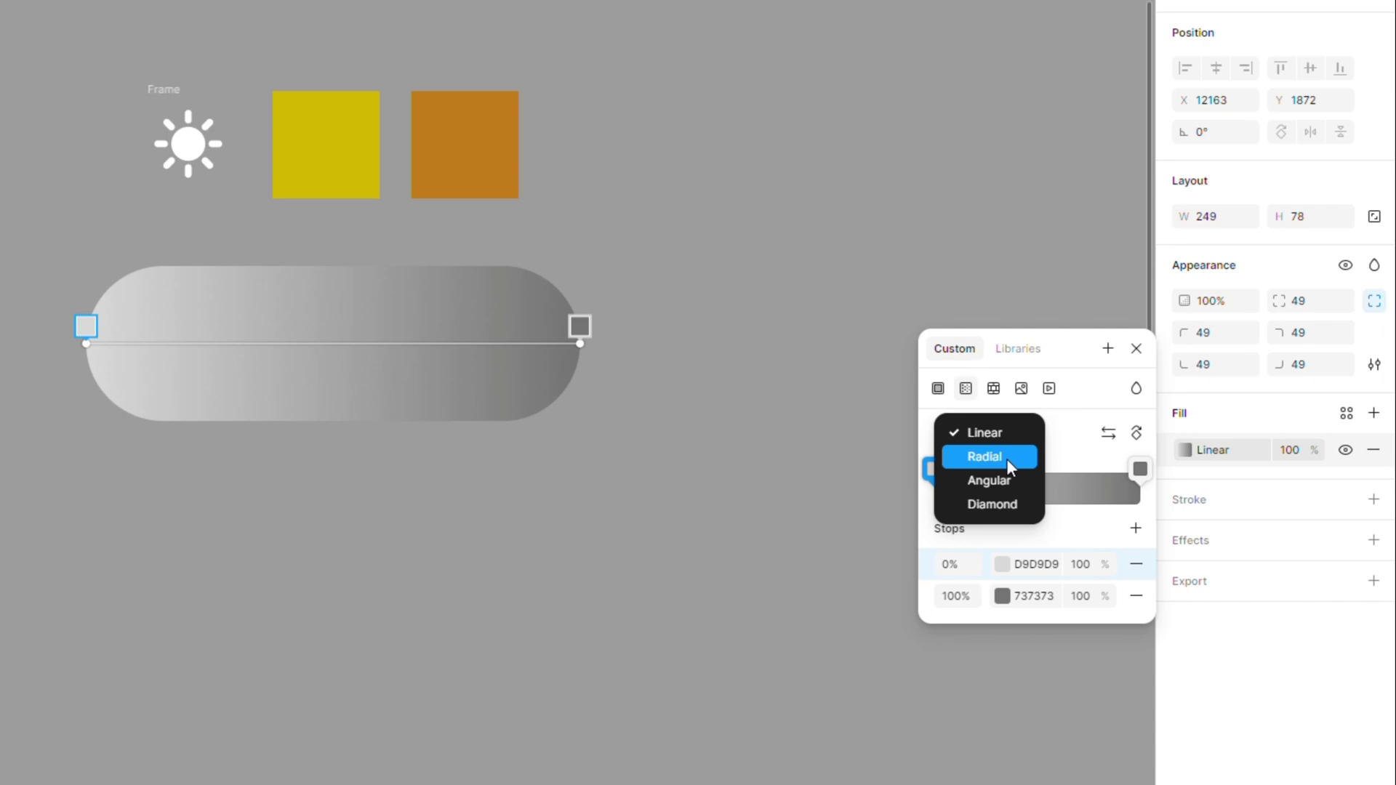
pyautogui.click(1006, 459)
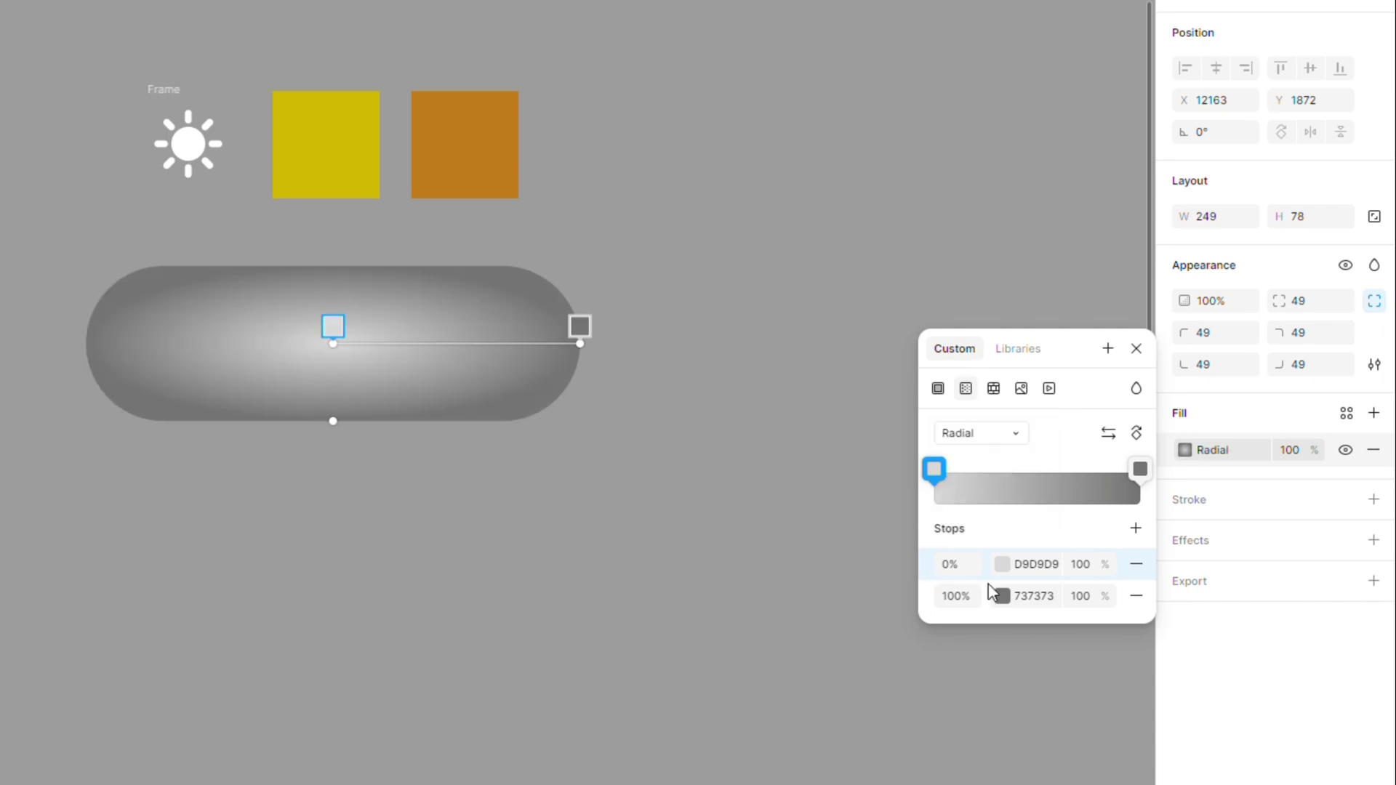
# Step: Sample the yellow square (D4B400) for the fill gradient's 0% stop and the orange square (C57D17) for its 100% stop
pyautogui.click(1000, 565)
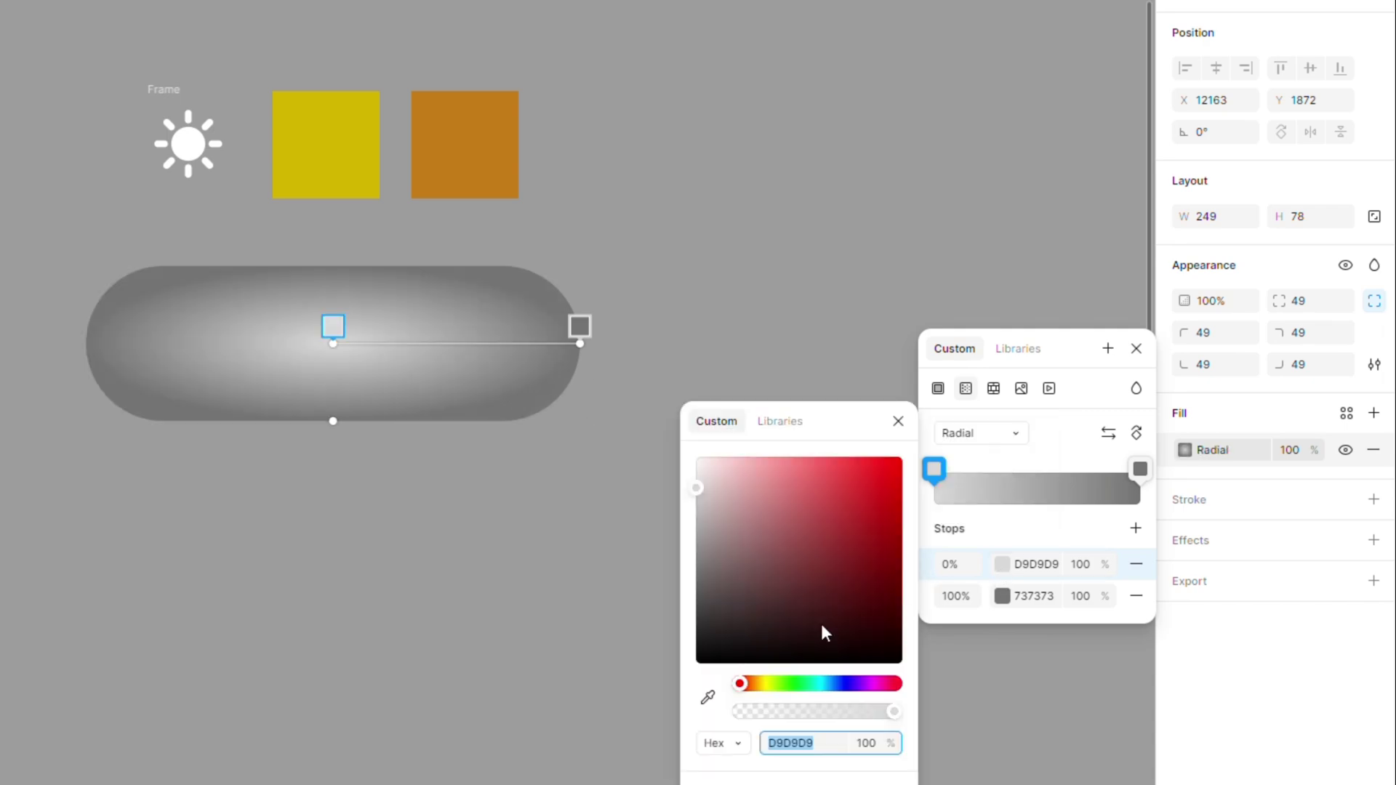
pyautogui.click(708, 697)
pyautogui.click(309, 160)
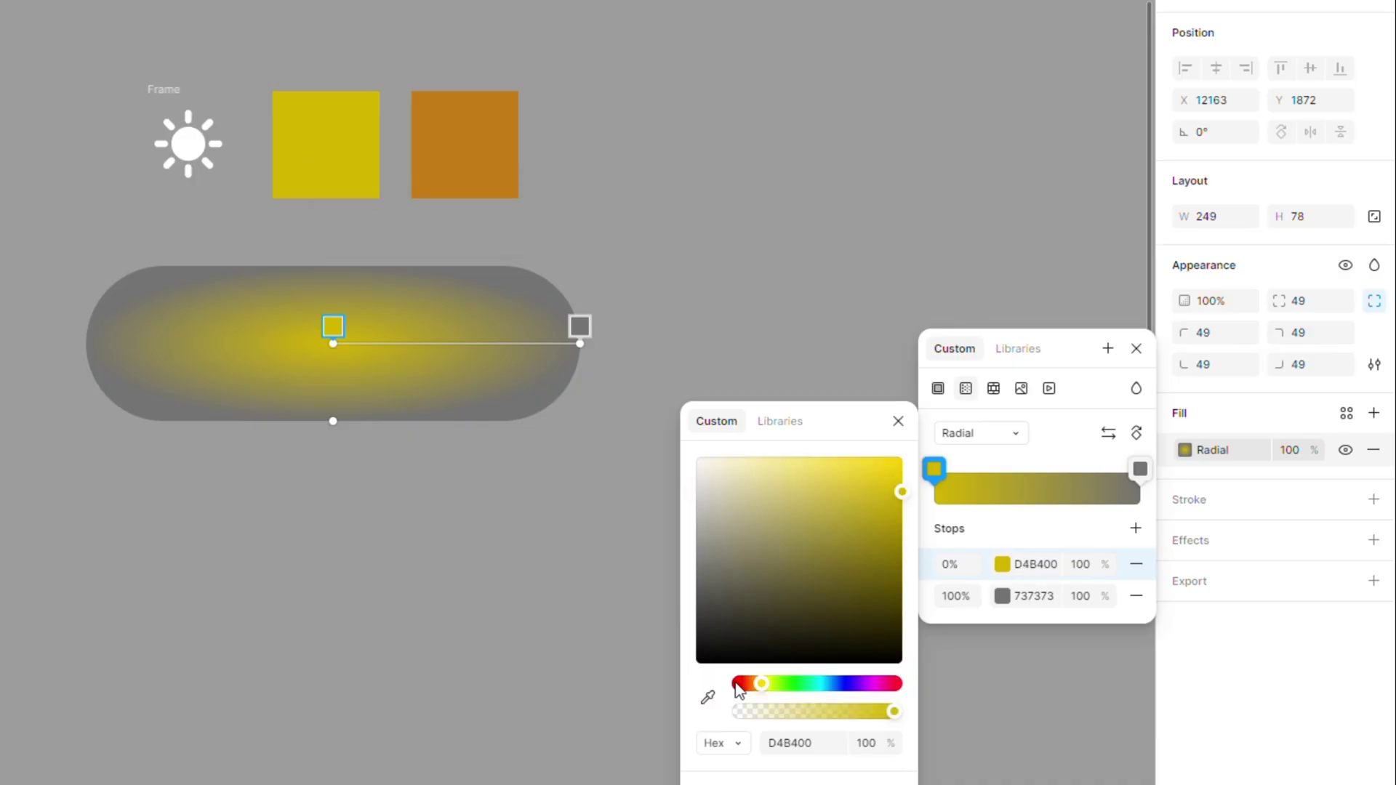
pyautogui.click(1002, 598)
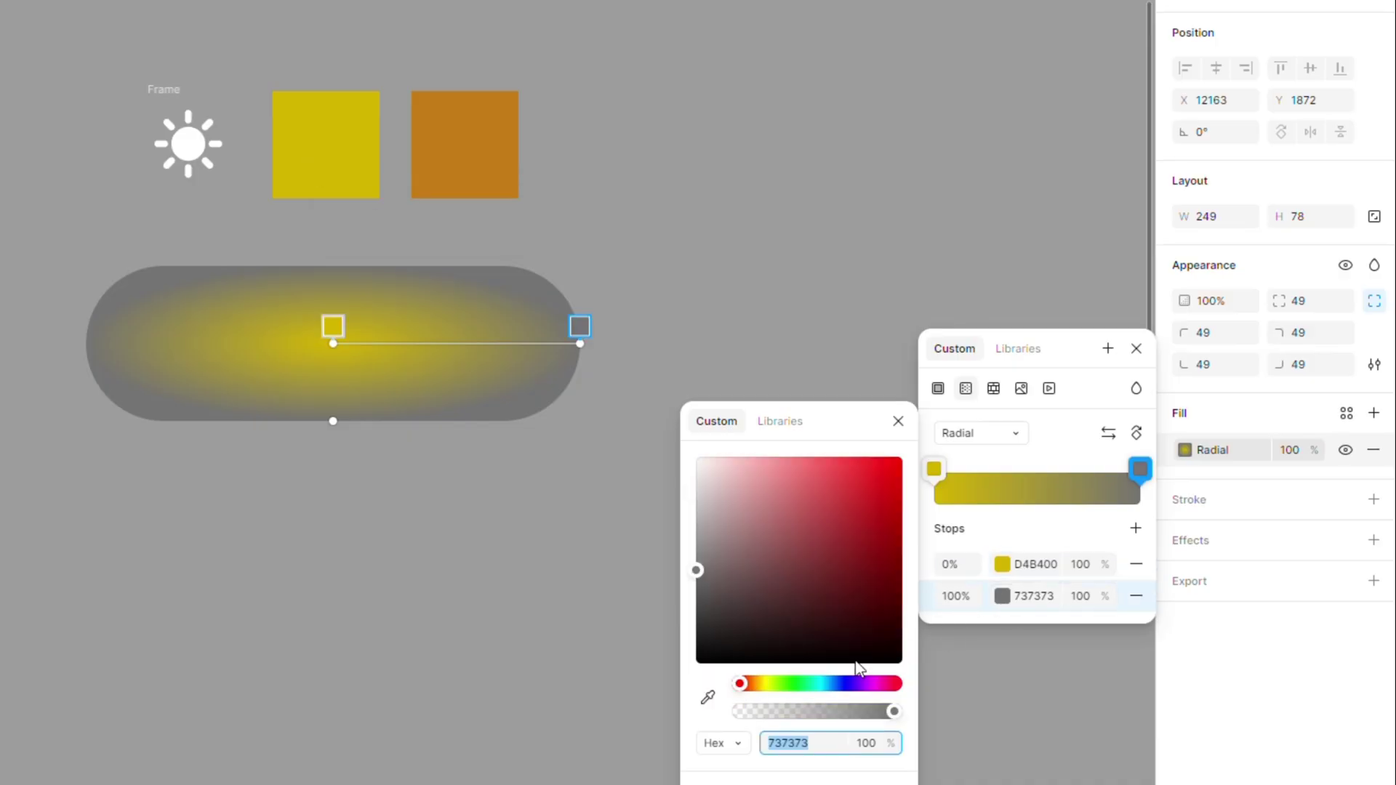
pyautogui.click(711, 696)
pyautogui.click(439, 169)
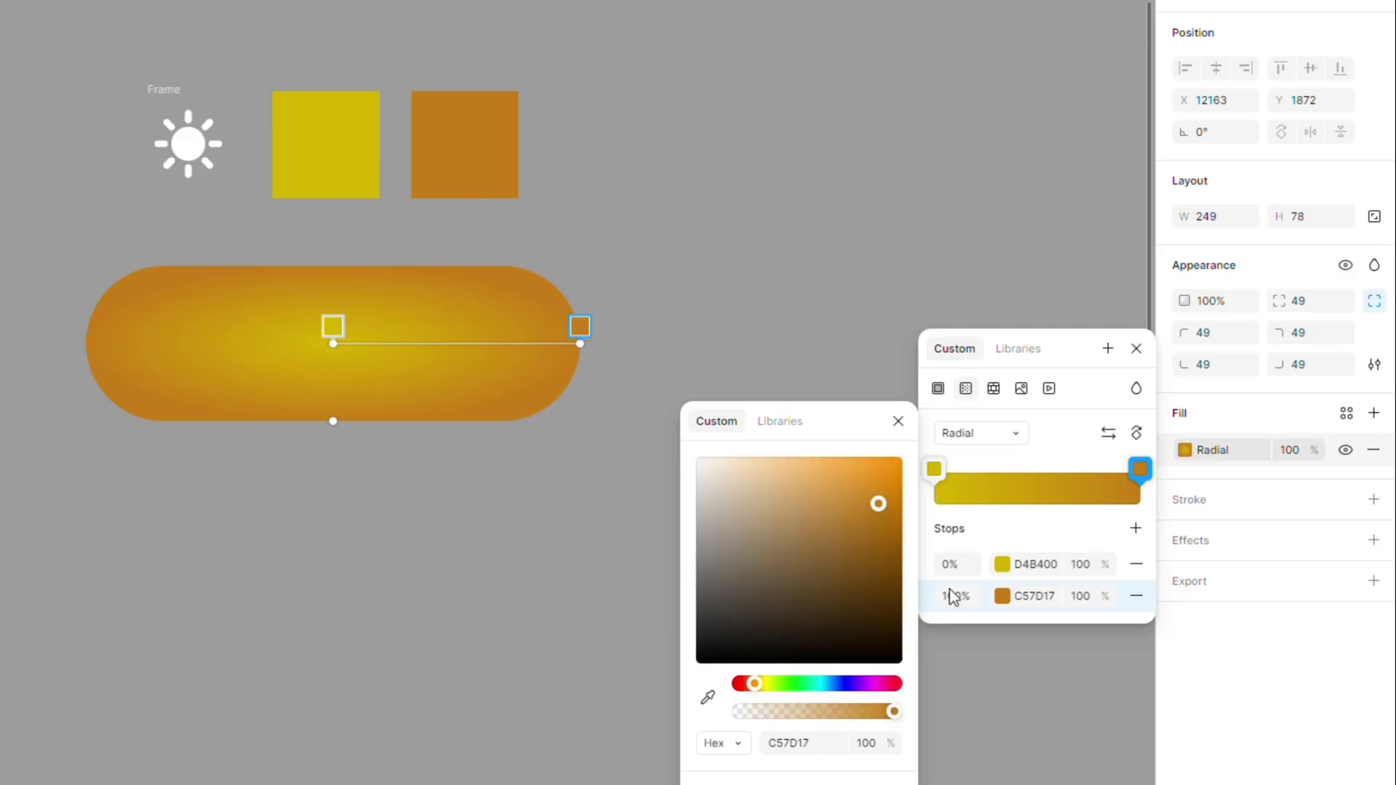
pyautogui.click(897, 422)
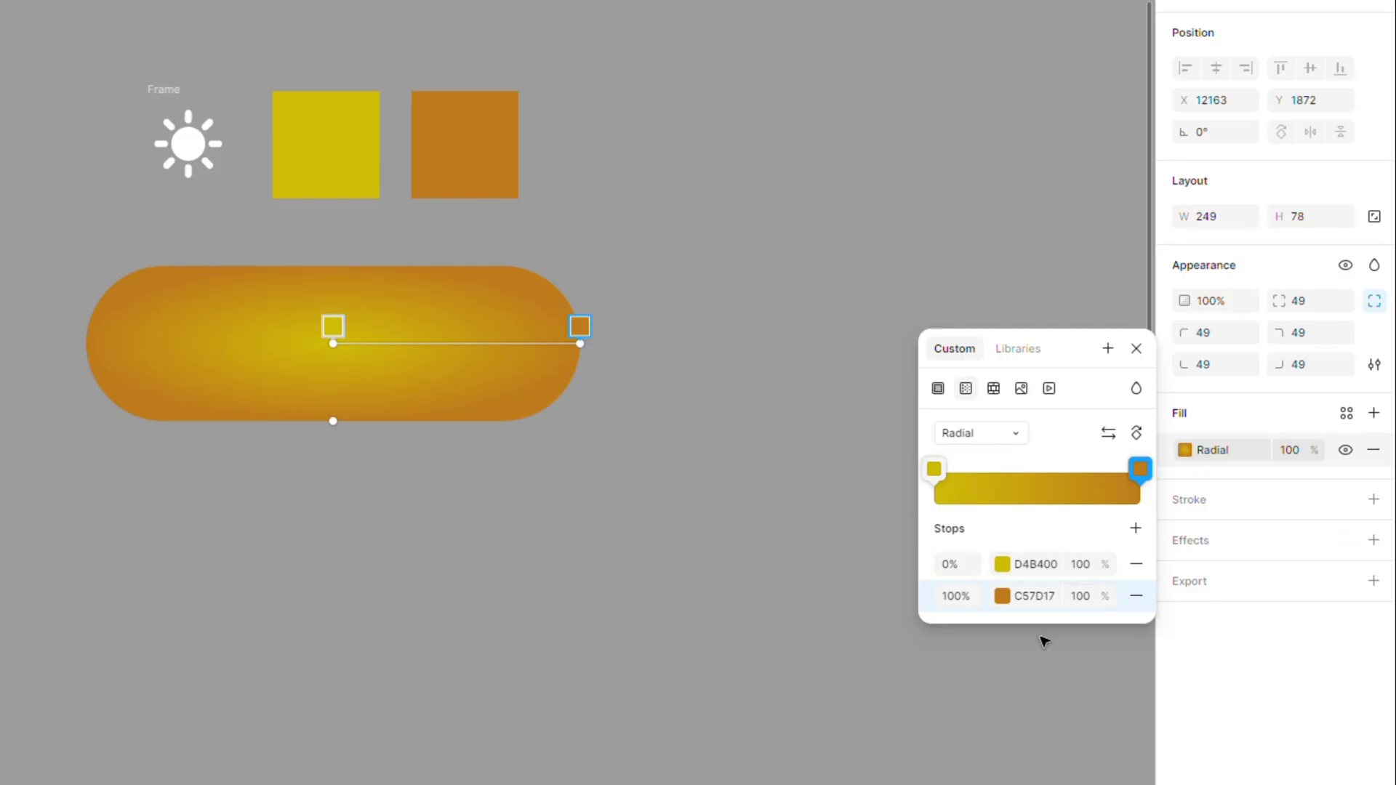
pyautogui.press('Escape')
pyautogui.click(807, 589)
# Step: Add a black inside stroke to the pill with a weight of 2
pyautogui.moveTo(411, 405); pyautogui.dragTo(515, 456)
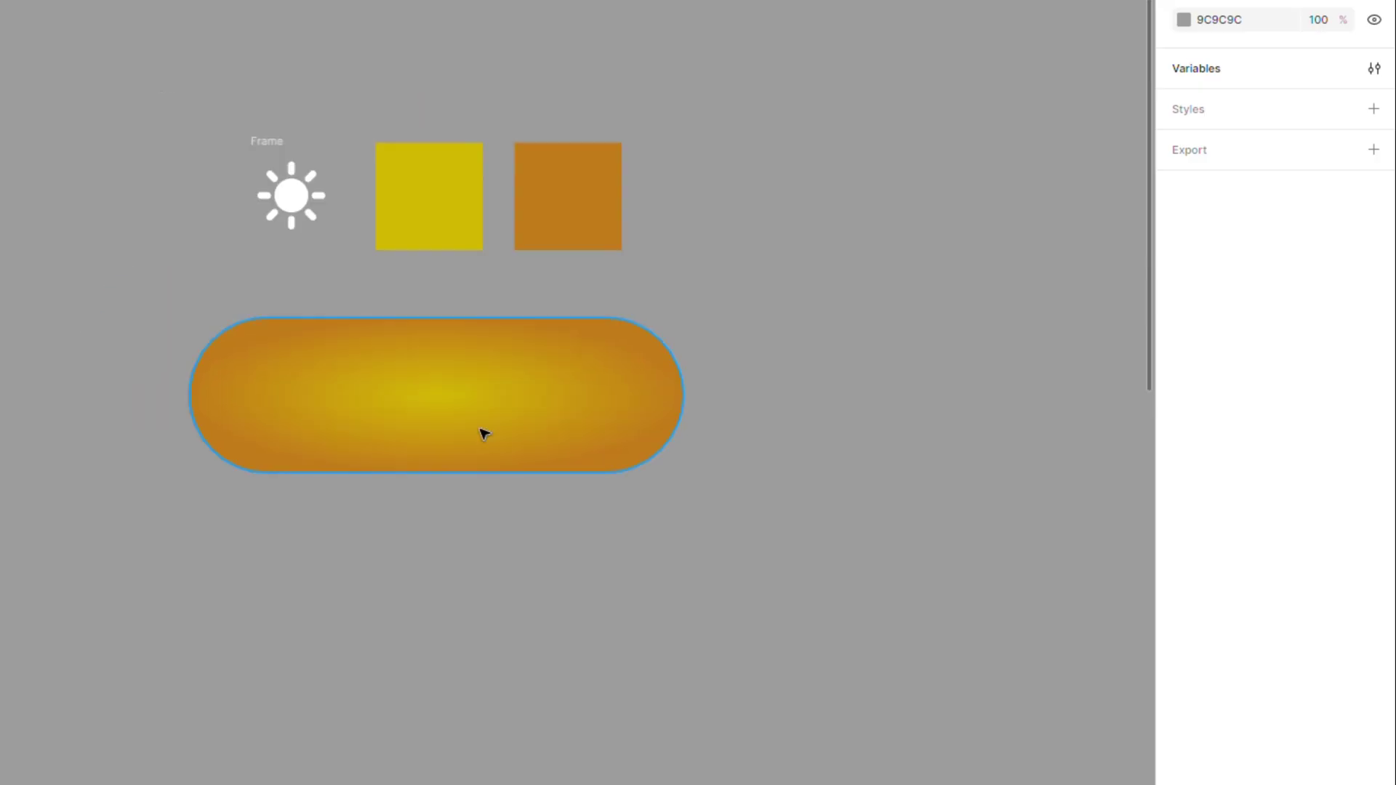
pyautogui.click(480, 429)
pyautogui.click(1210, 513)
pyautogui.click(1284, 569)
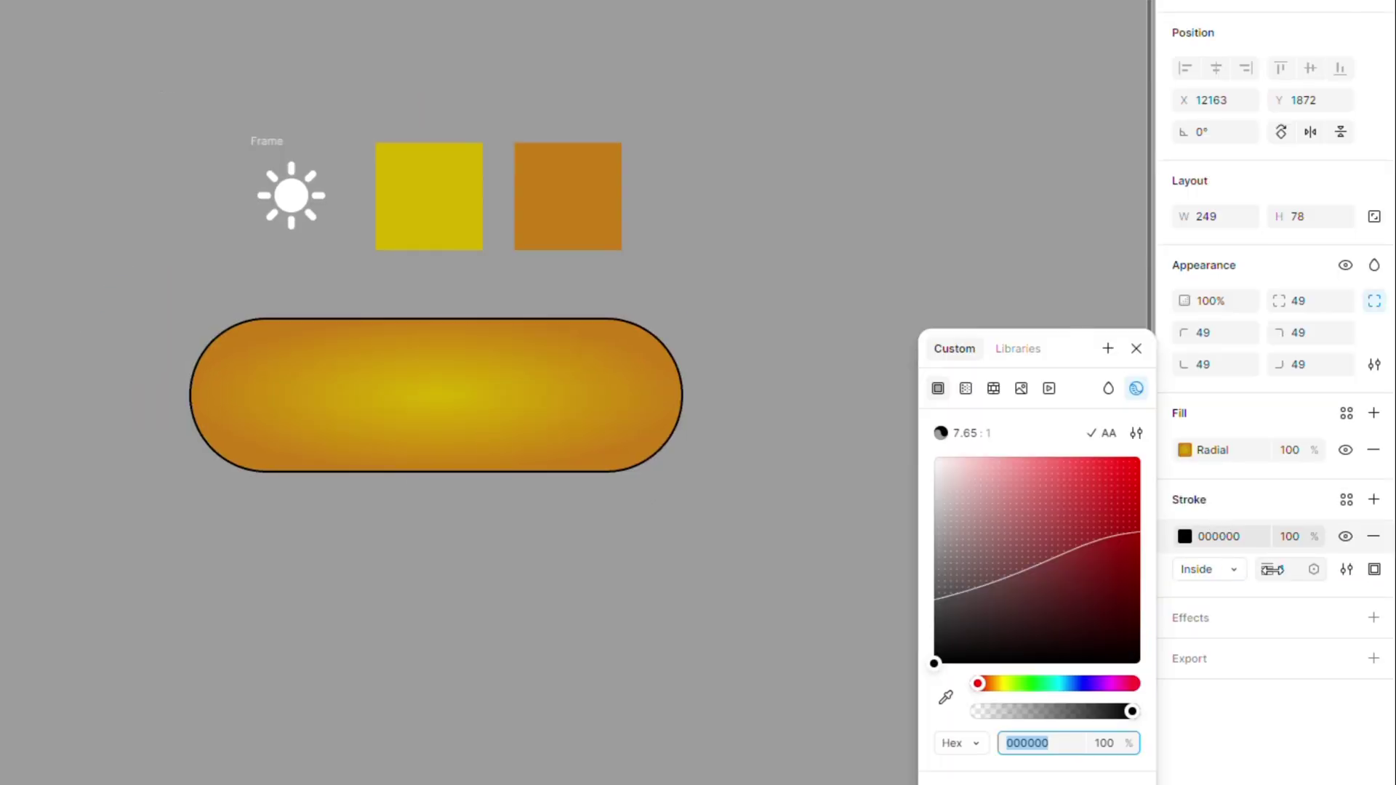
pyautogui.press('Up')
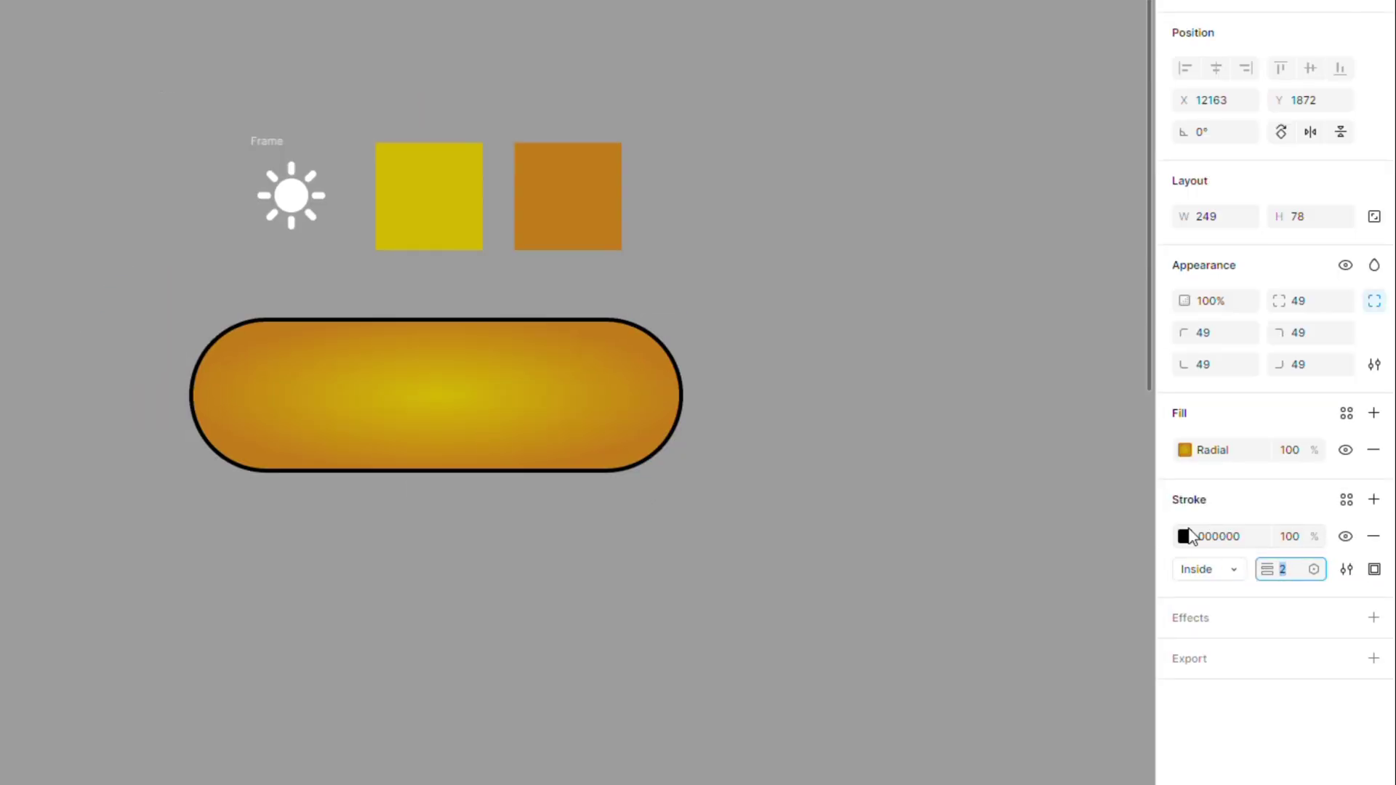
# Step: Copy the pill's radial fill into its stroke and remove the black stroke colour
pyautogui.click(1227, 465)
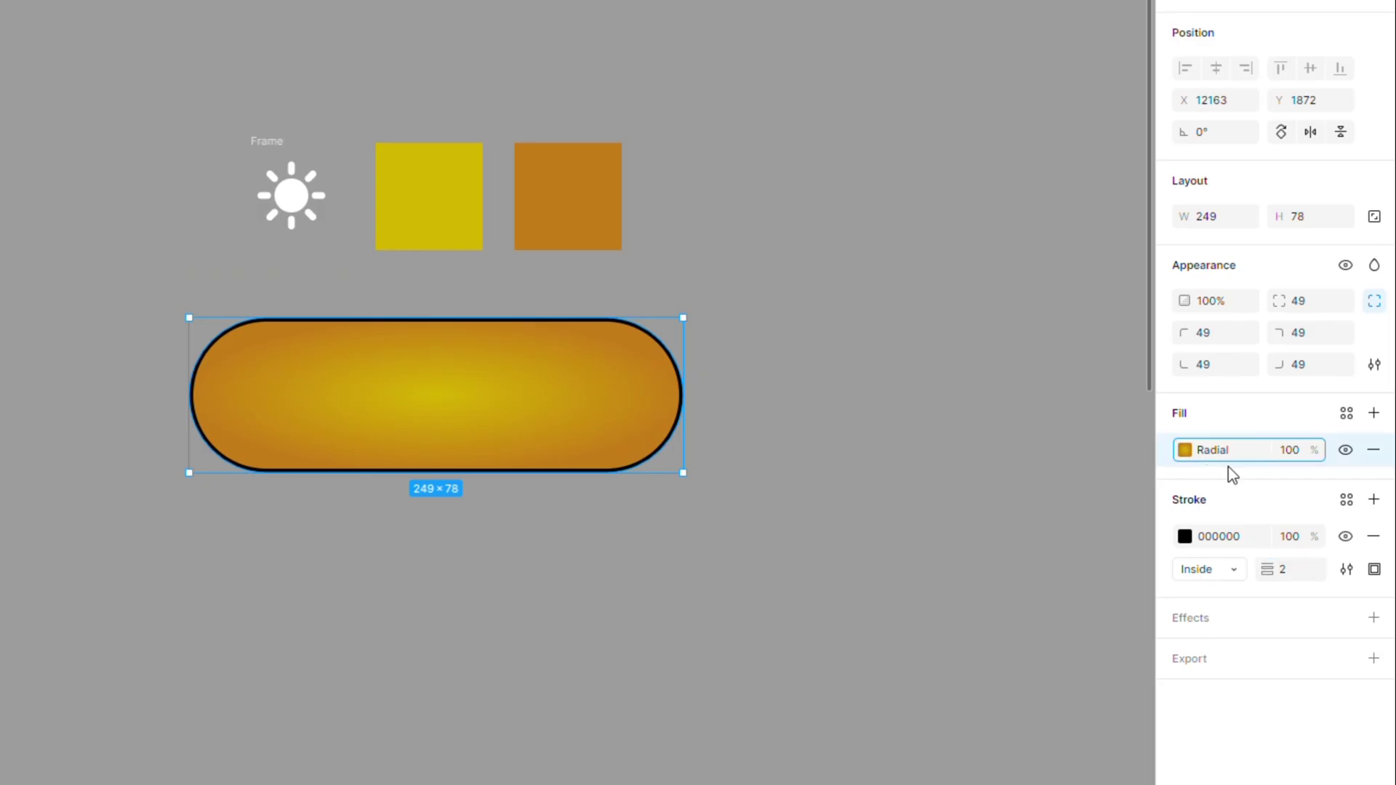
pyautogui.hotkey('ctrl', 'c')
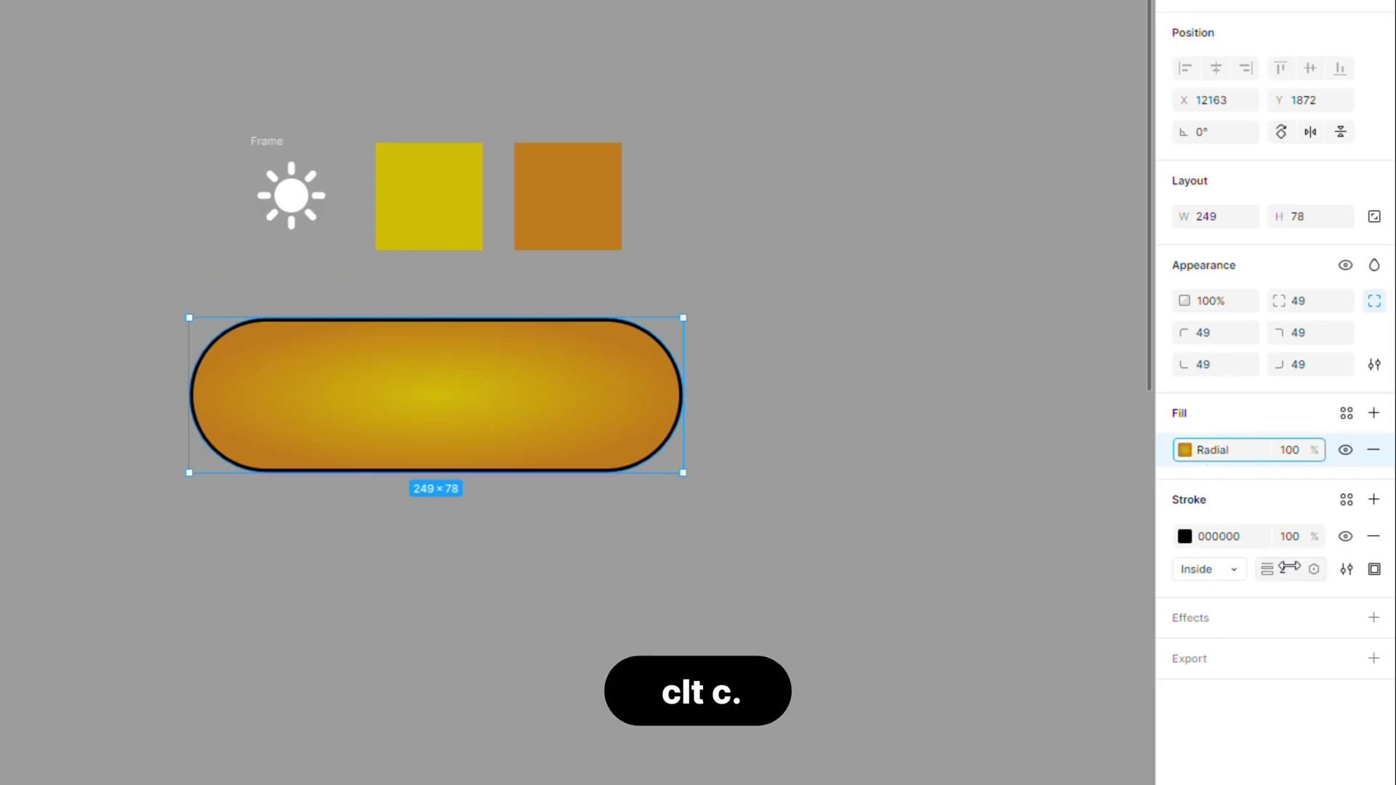
pyautogui.click(1320, 544)
pyautogui.hotkey('ctrl', 'v')
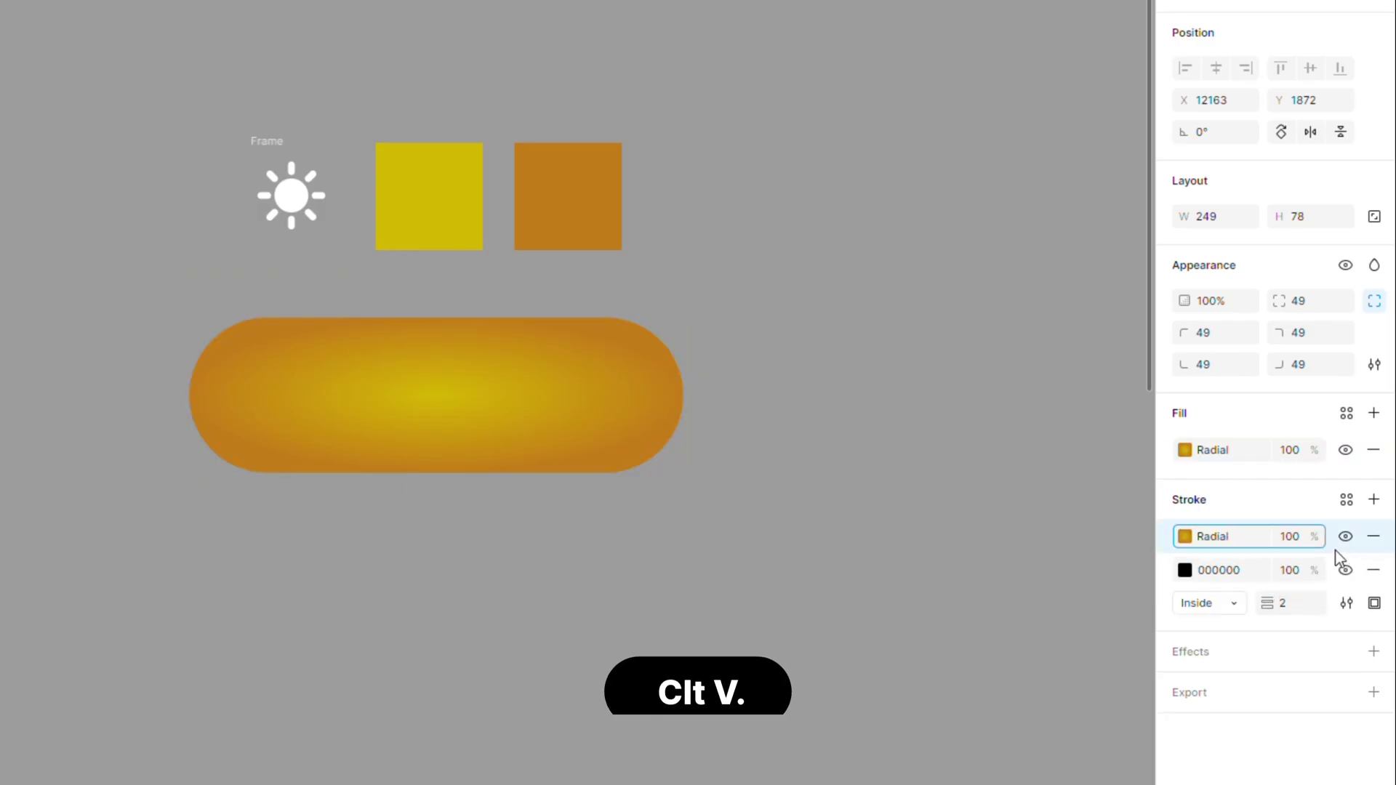
pyautogui.click(1373, 570)
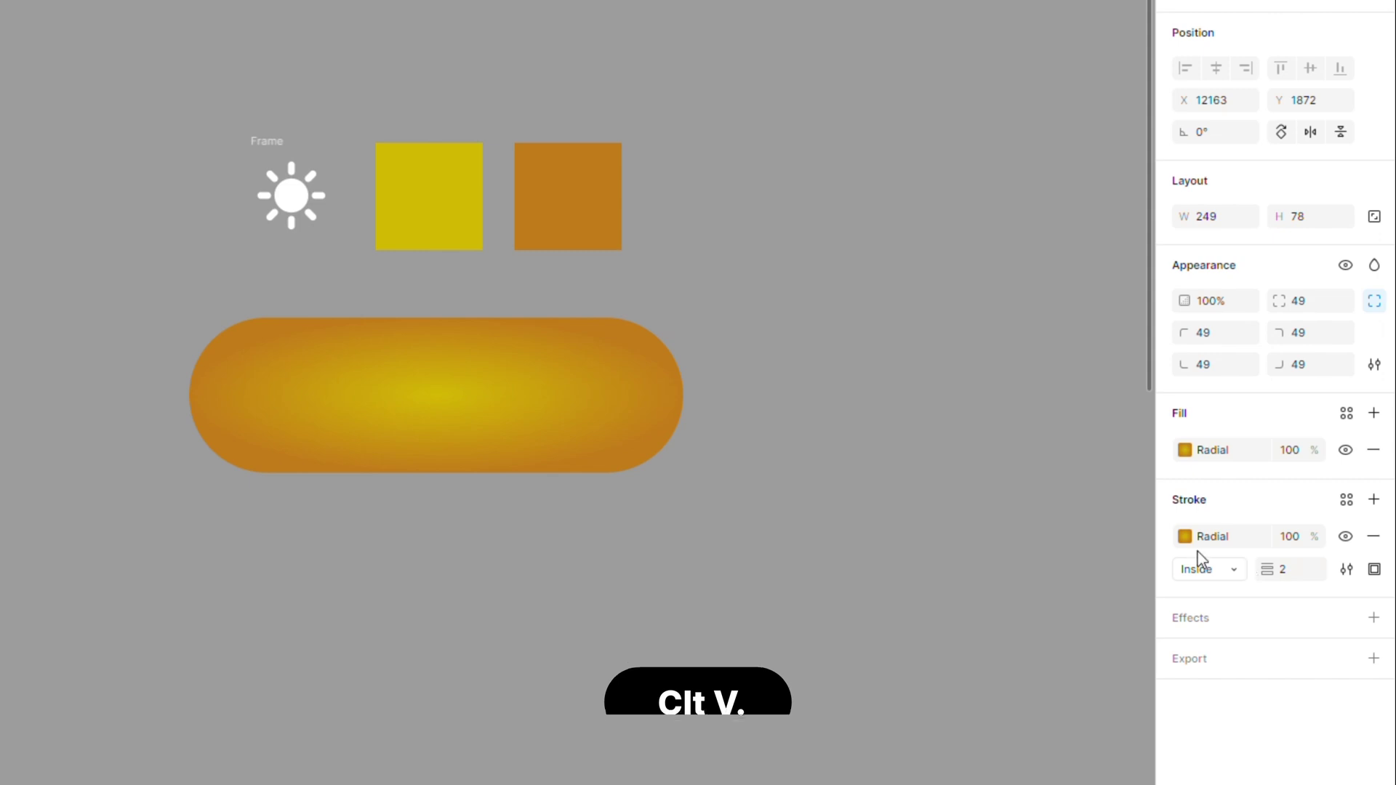
# Step: Darken the 100% stop of the stroke's gradient to B56E0A
pyautogui.click(1185, 536)
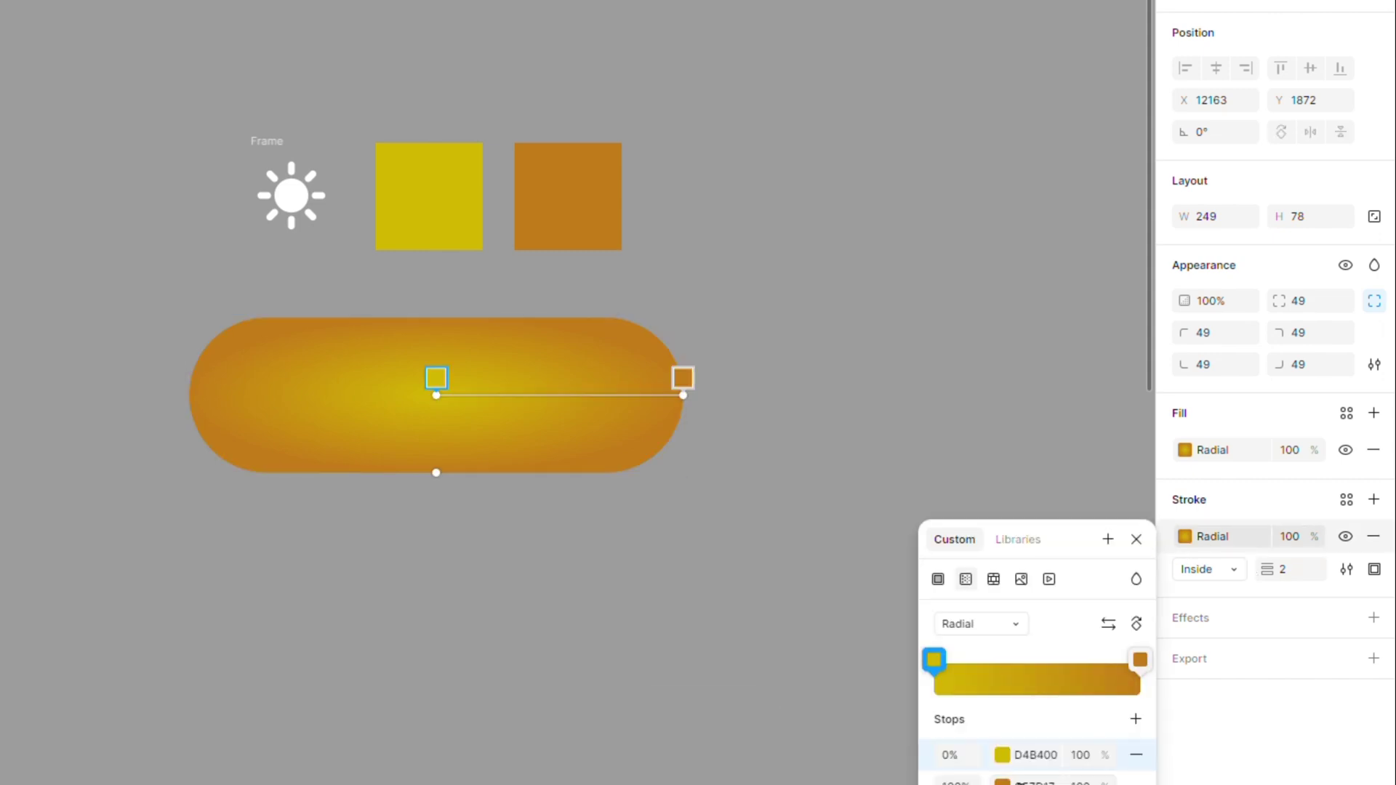
pyautogui.click(1003, 782)
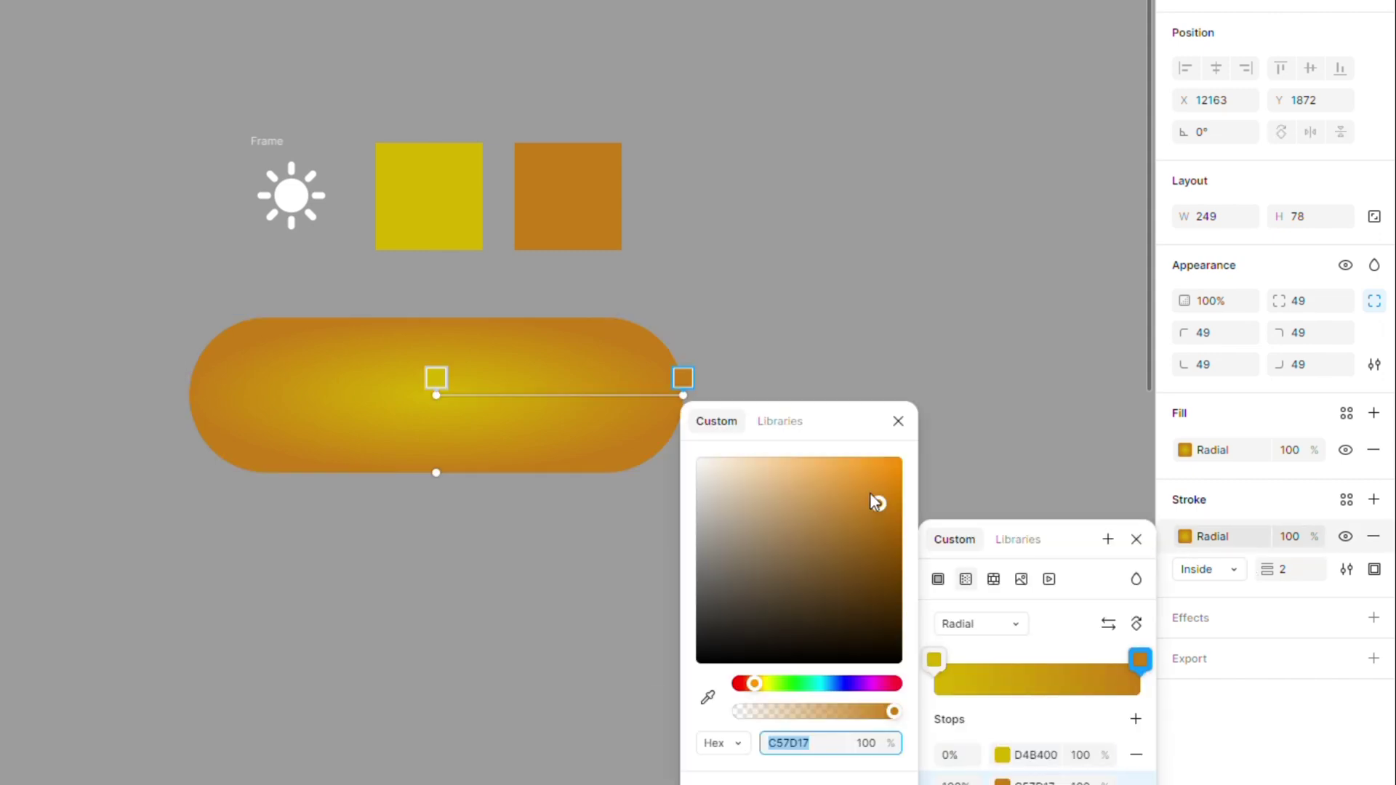
pyautogui.moveTo(870, 491); pyautogui.dragTo(890, 518)
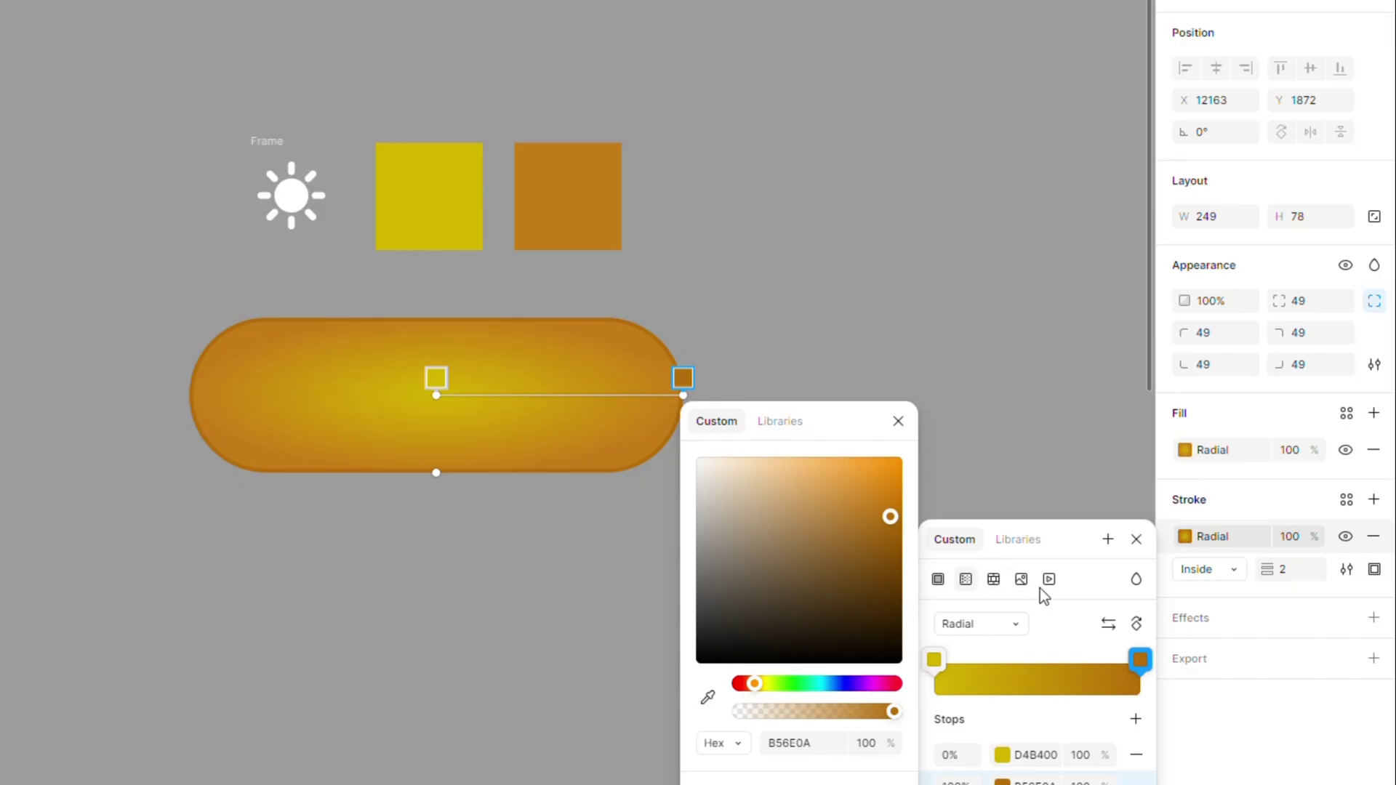
pyautogui.click(1133, 610)
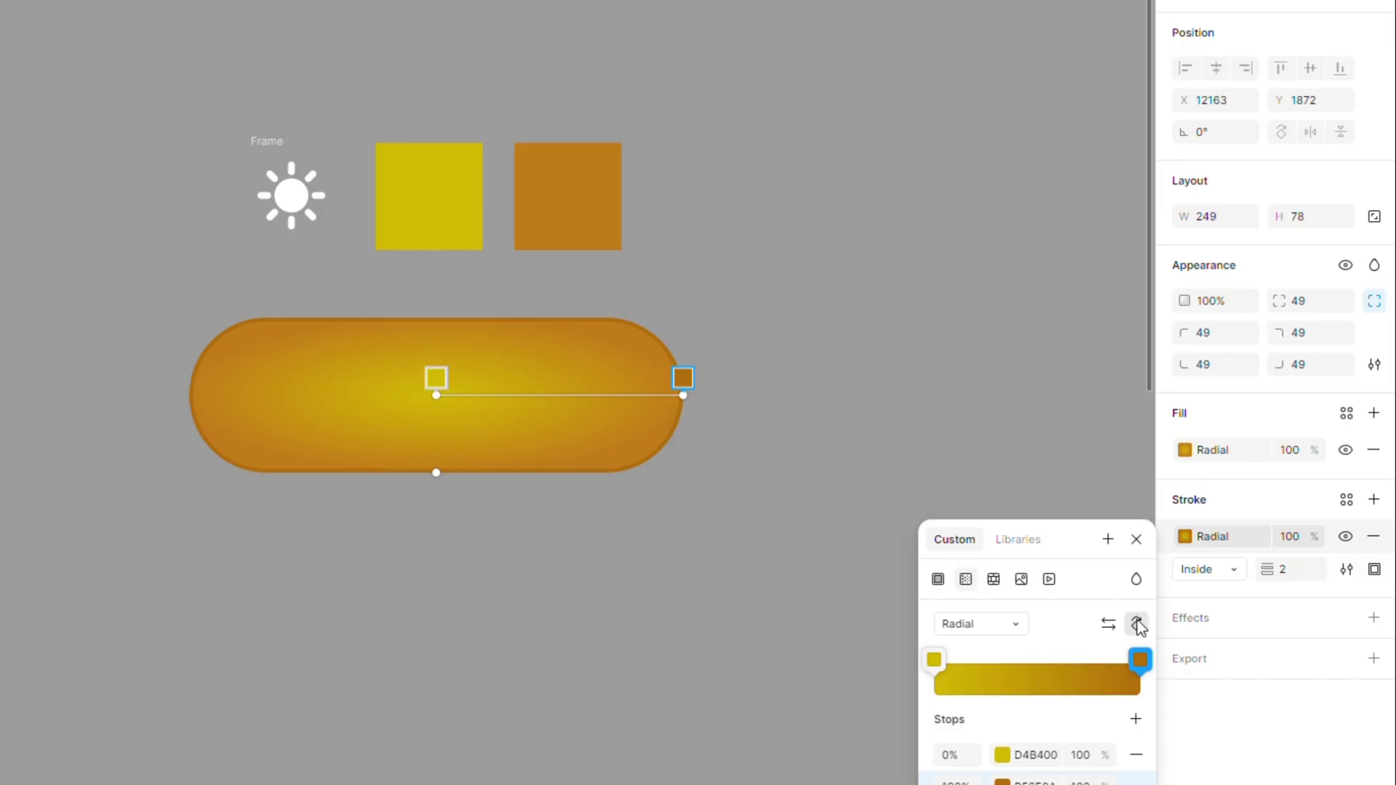
# Step: Rotate the stroke gradient to run vertically from the pill's upper edge to its lower edge, and change its type to Linear
pyautogui.click(1138, 624)
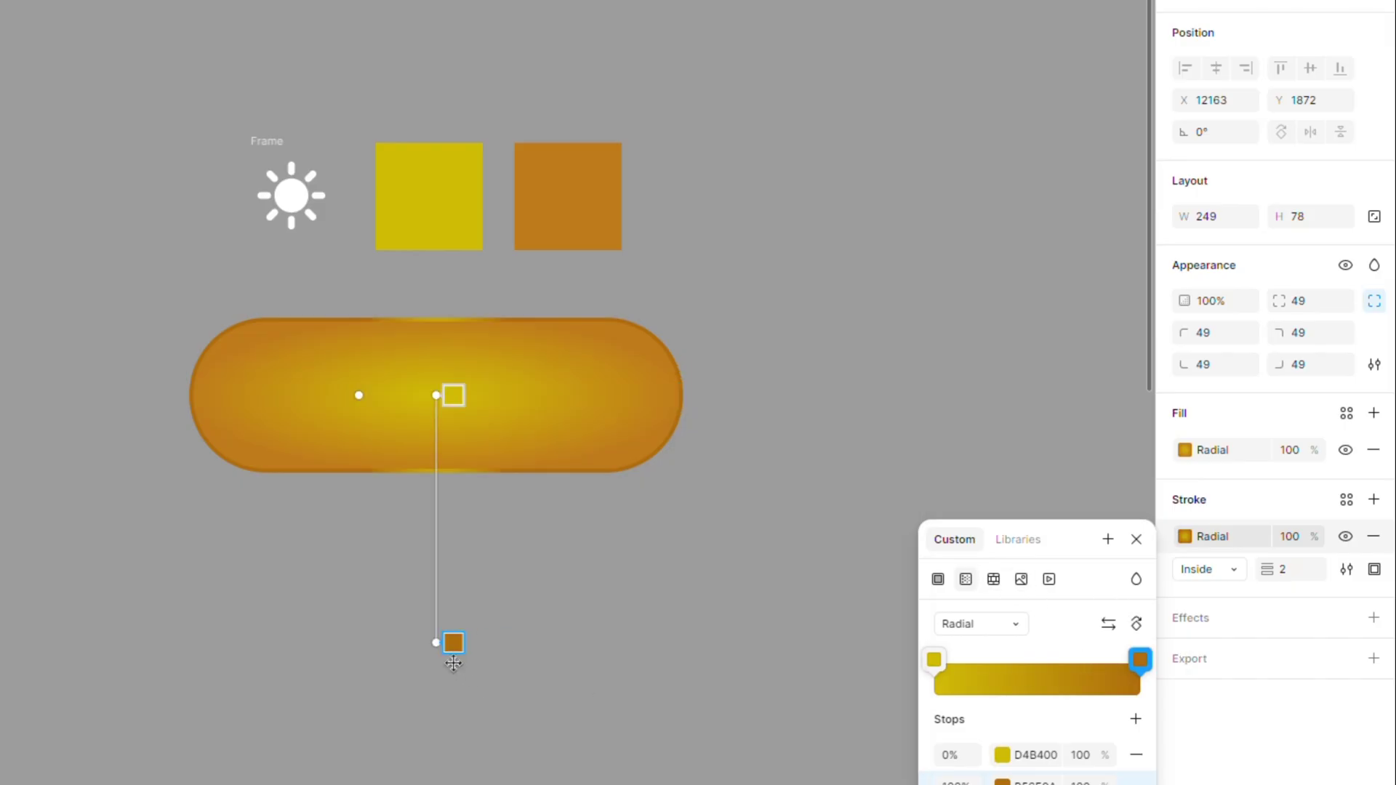
pyautogui.moveTo(453, 661); pyautogui.dragTo(452, 463)
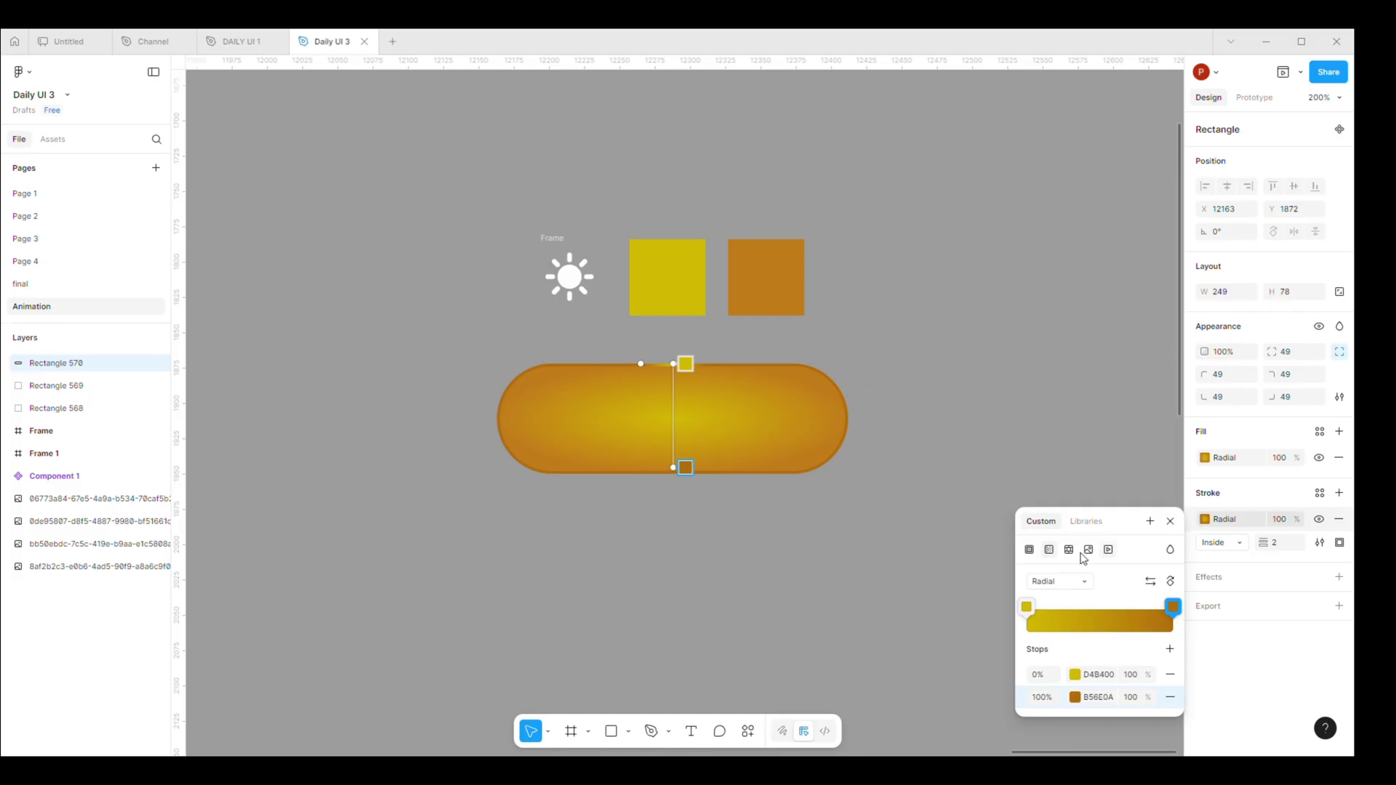
pyautogui.click(1049, 582)
pyautogui.click(1054, 562)
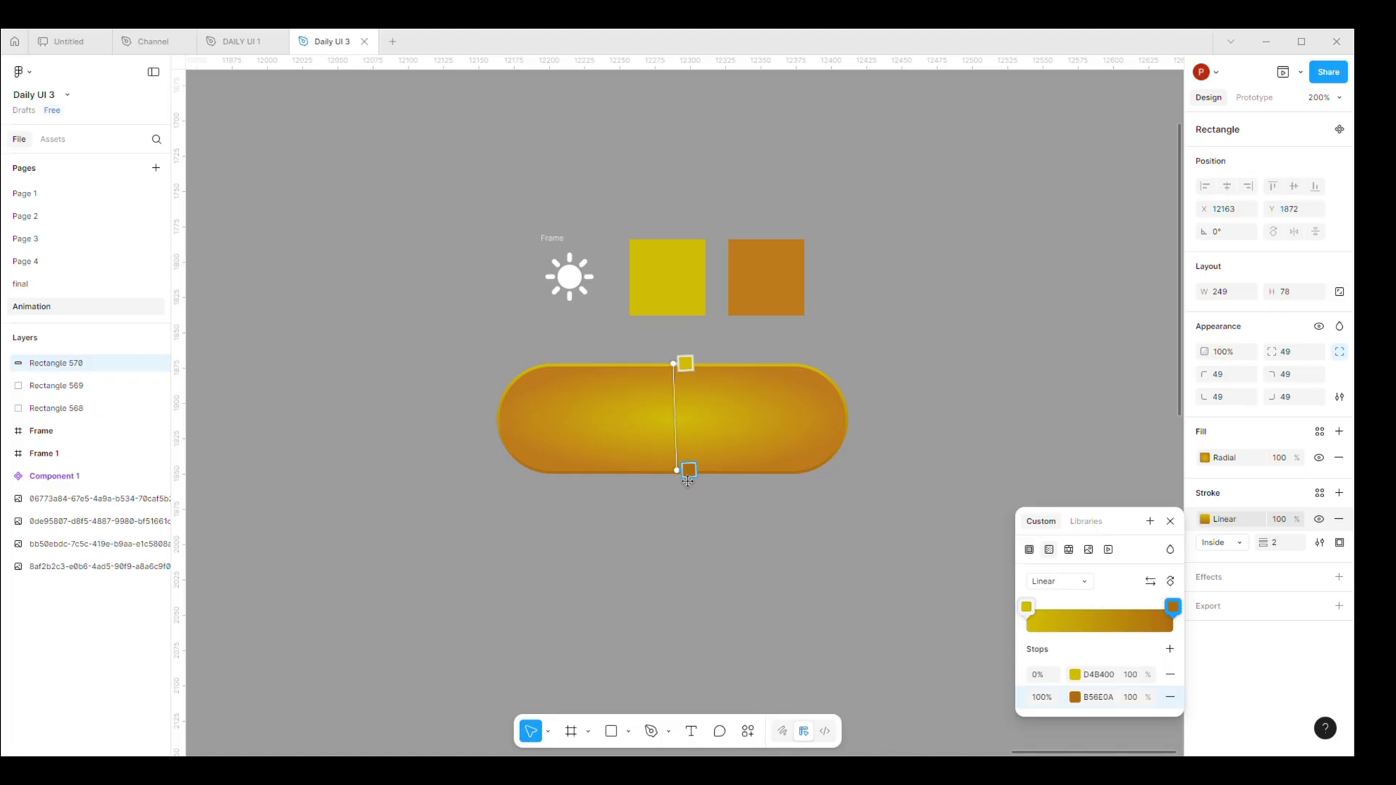
# Step: Set the pill's stroke gradient stops to E3C000 at 0% and AD6A0C at 100%, and deselect the pill
pyautogui.click(1074, 699)
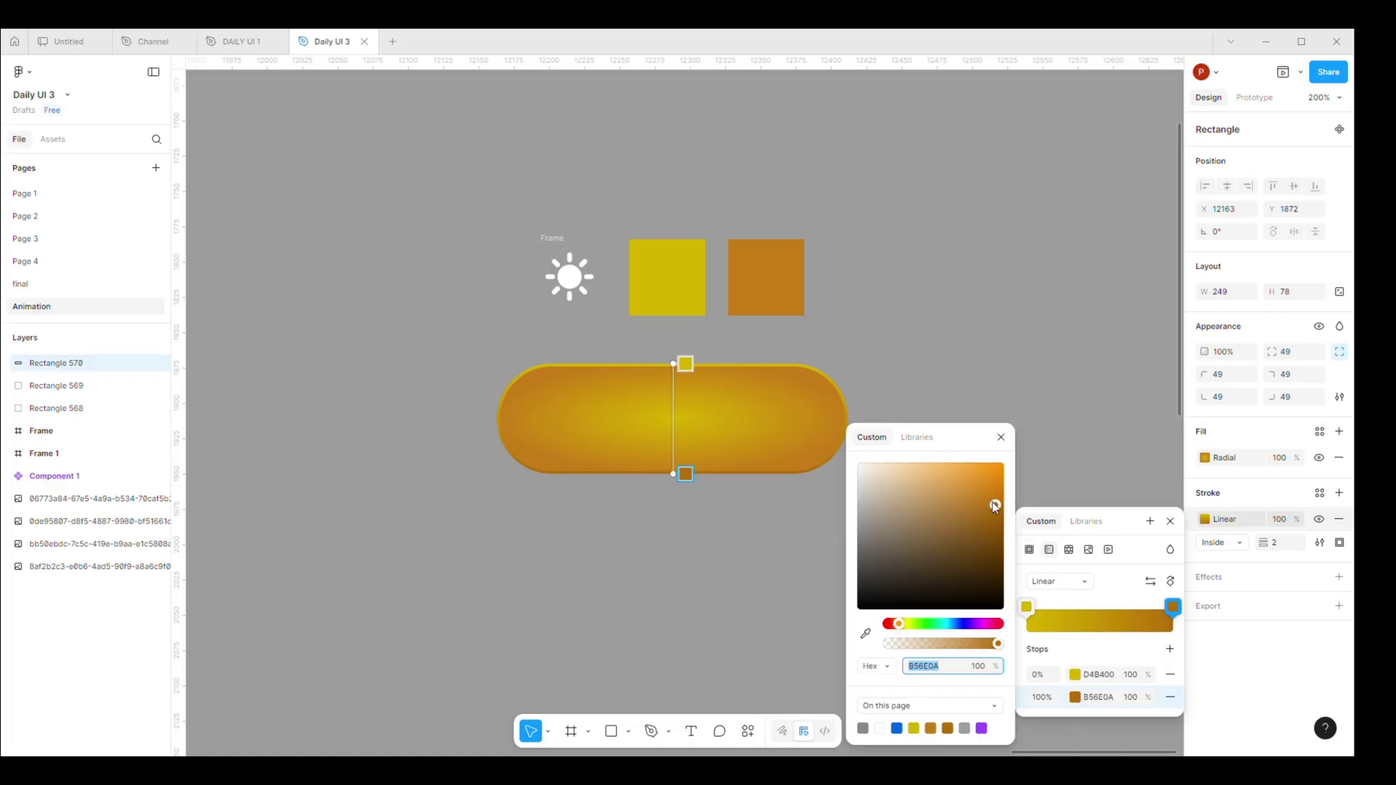
pyautogui.click(1074, 675)
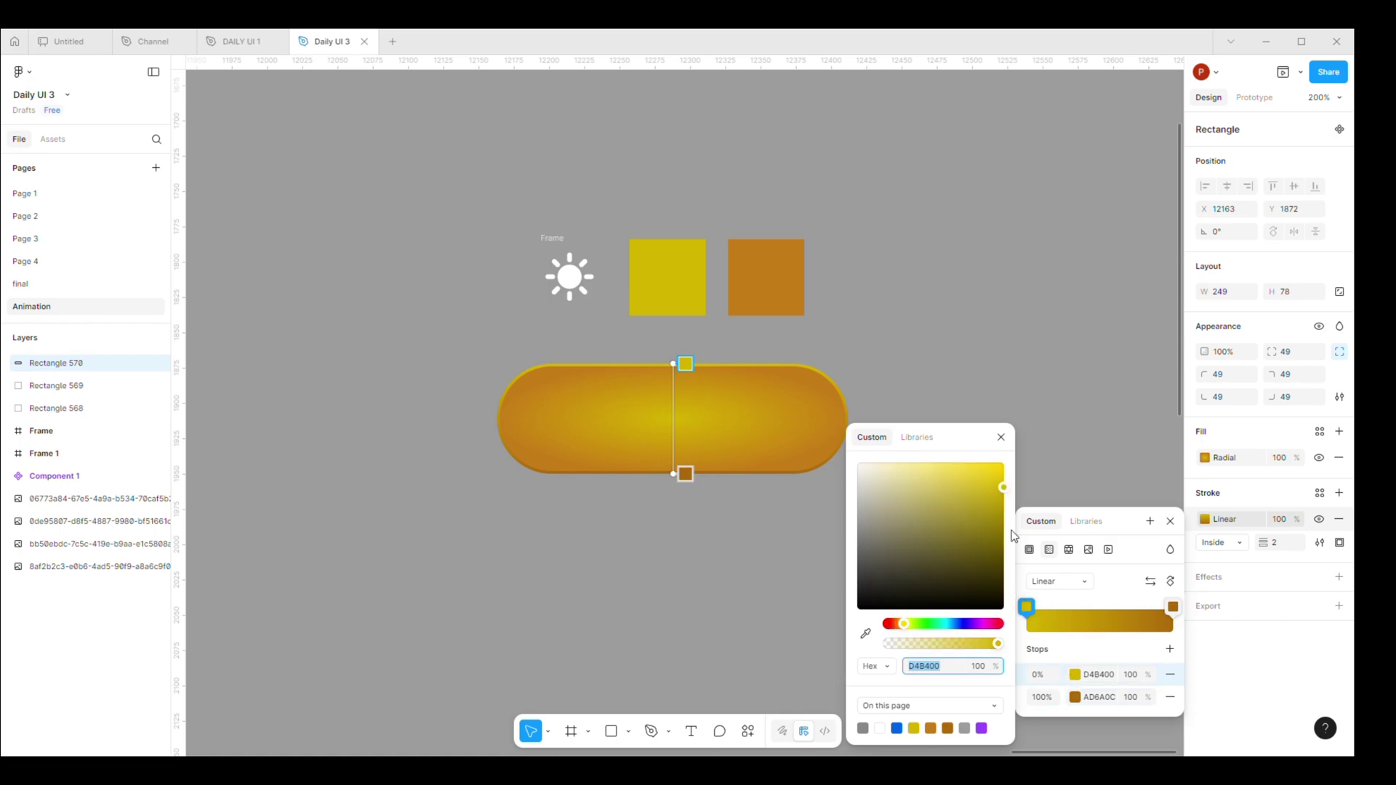
pyautogui.moveTo(999, 484); pyautogui.dragTo(1015, 486)
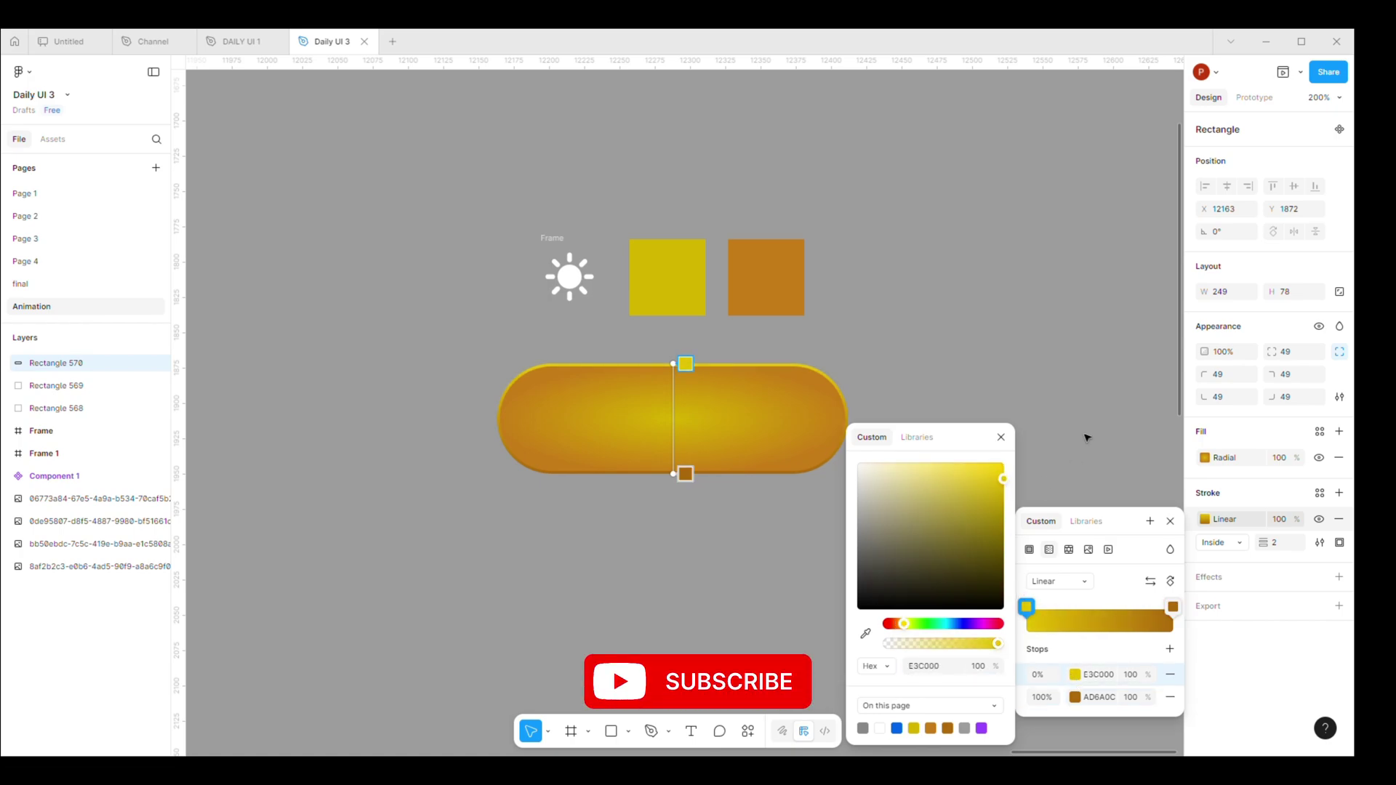
pyautogui.press('Escape')
pyautogui.press('Escape')
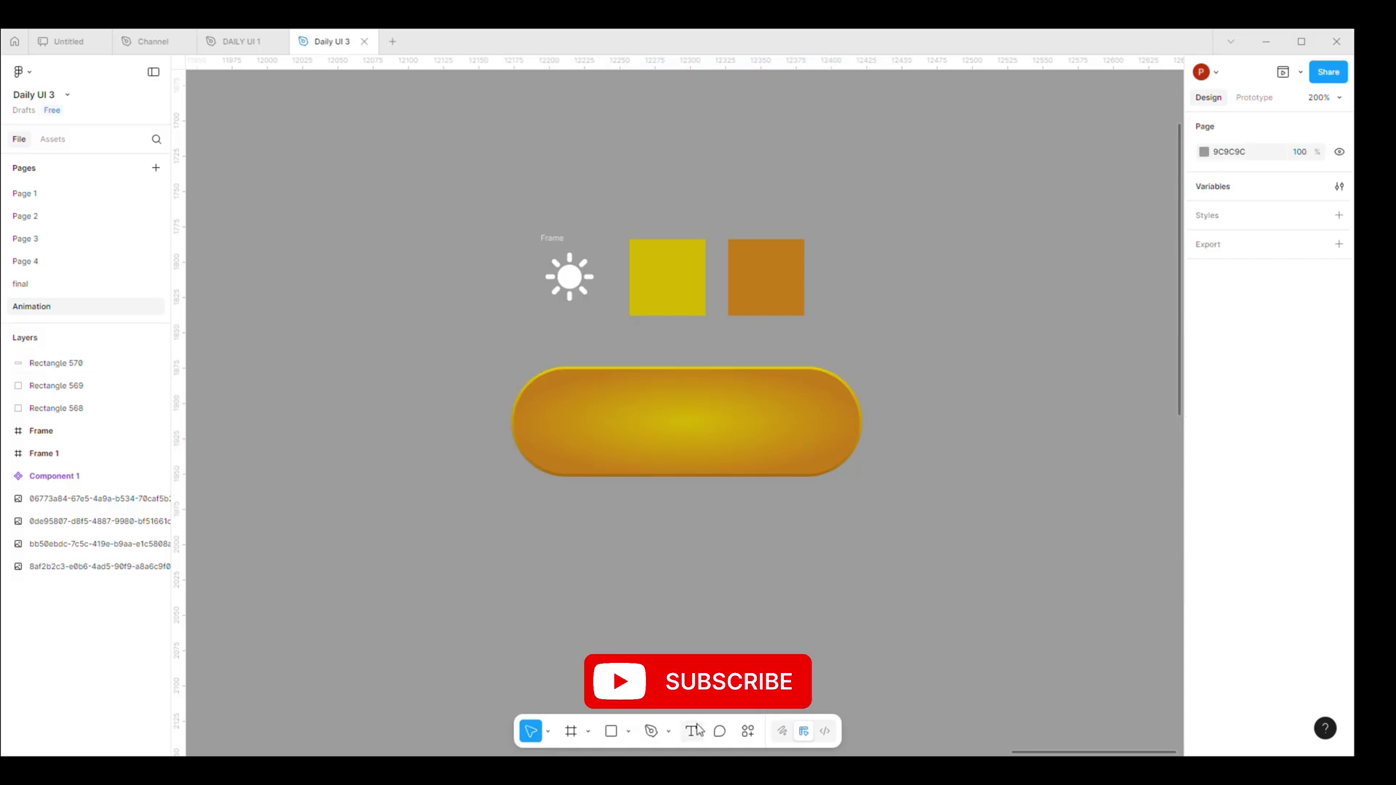
# Step: Add the white text "light mode" on the empty canvas below the pill
pyautogui.click(691, 730)
pyautogui.click(625, 579)
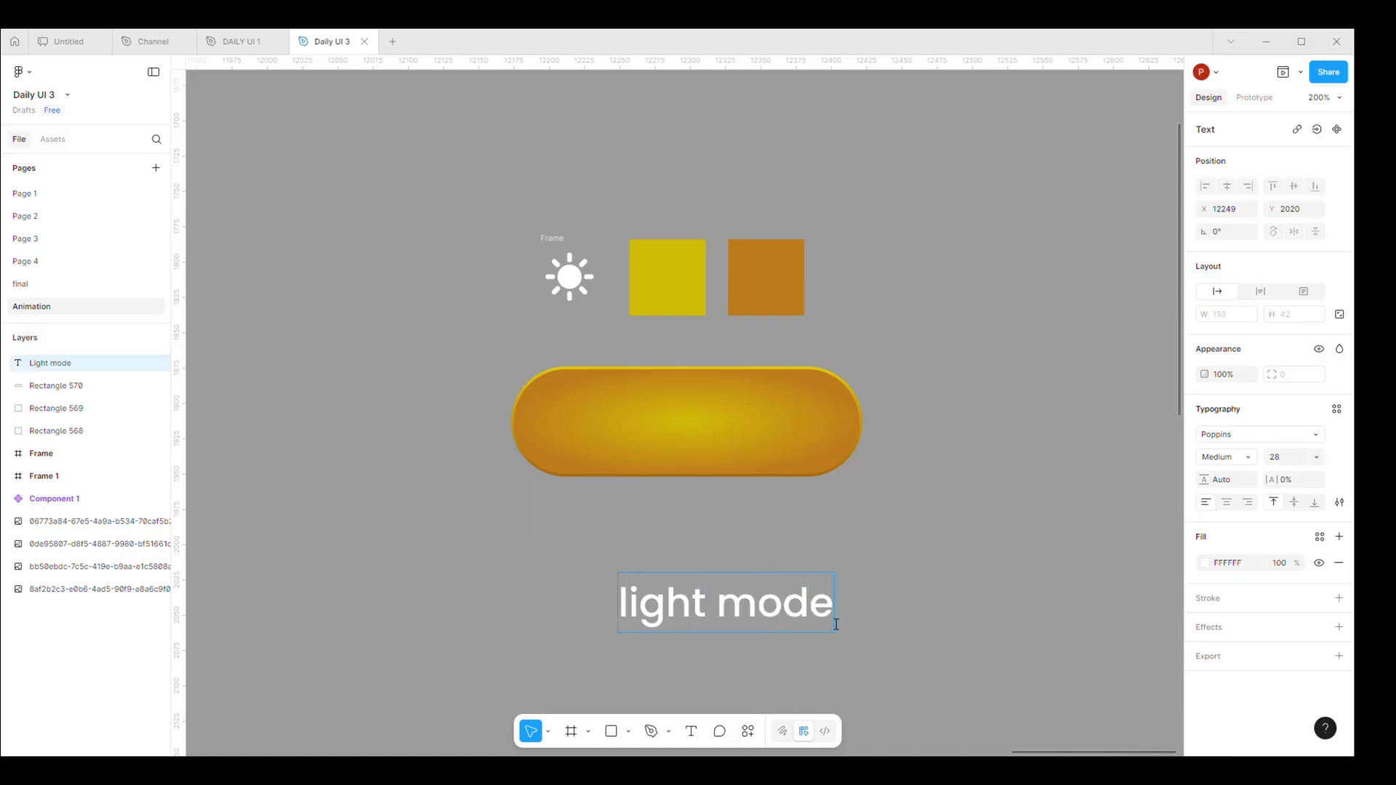
pyautogui.press('Escape')
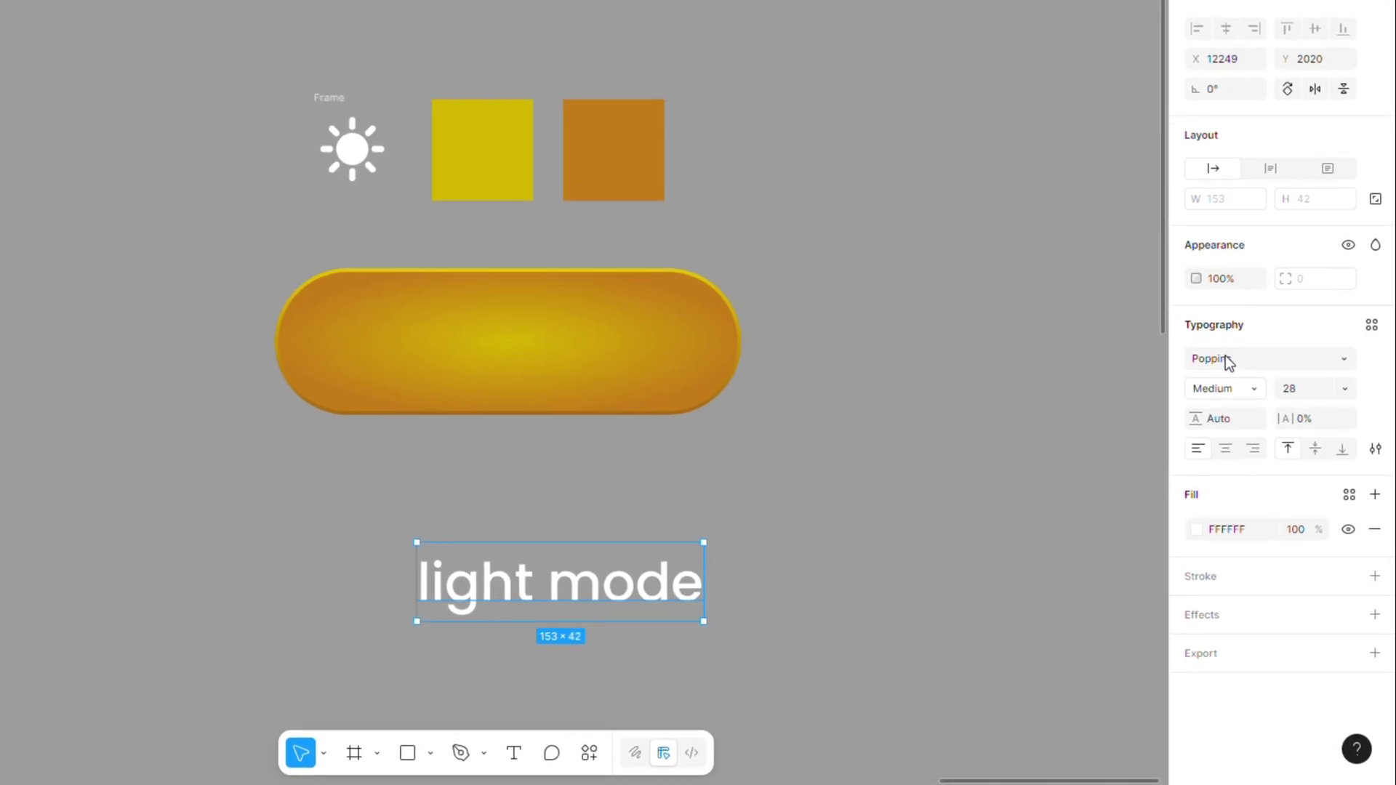
pyautogui.click(1263, 367)
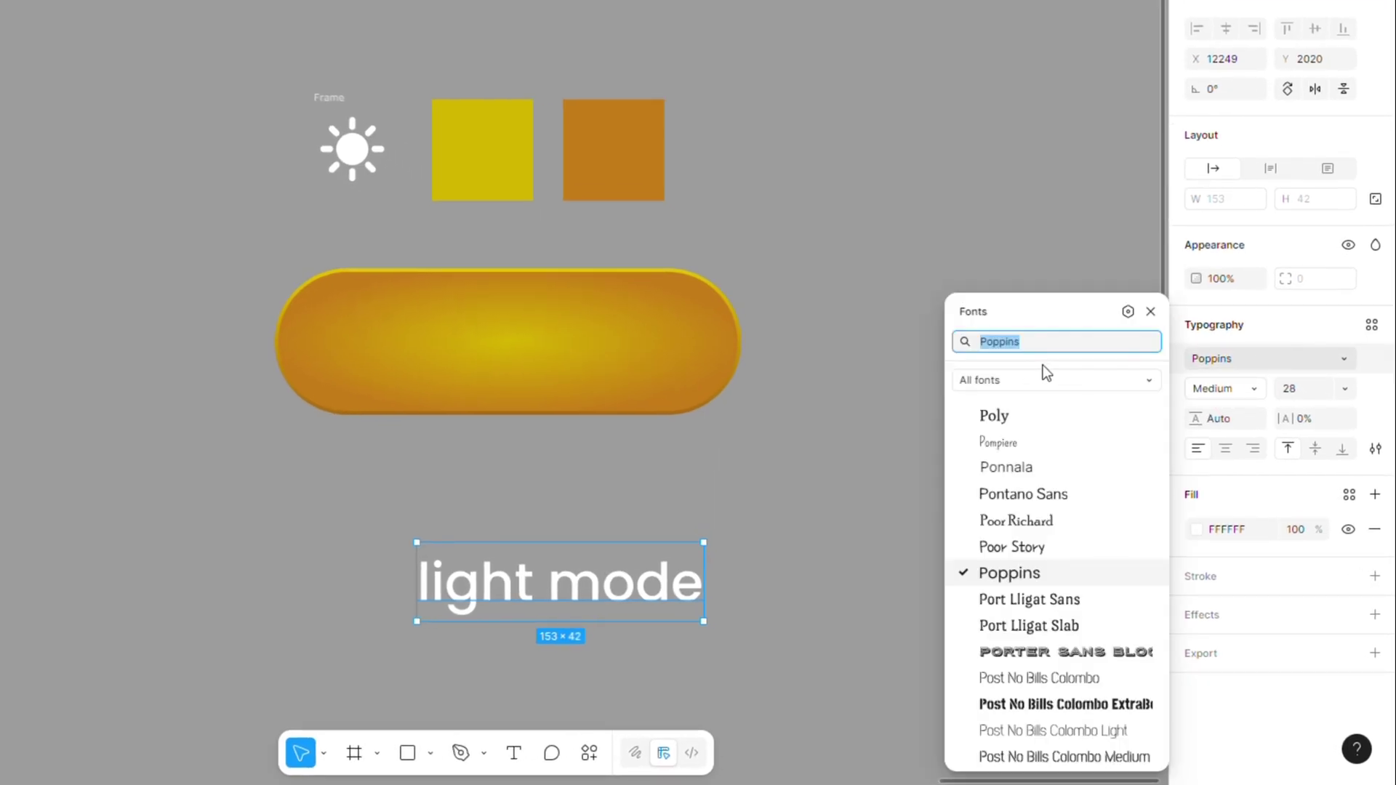
pyautogui.click(1229, 402)
pyautogui.click(1225, 392)
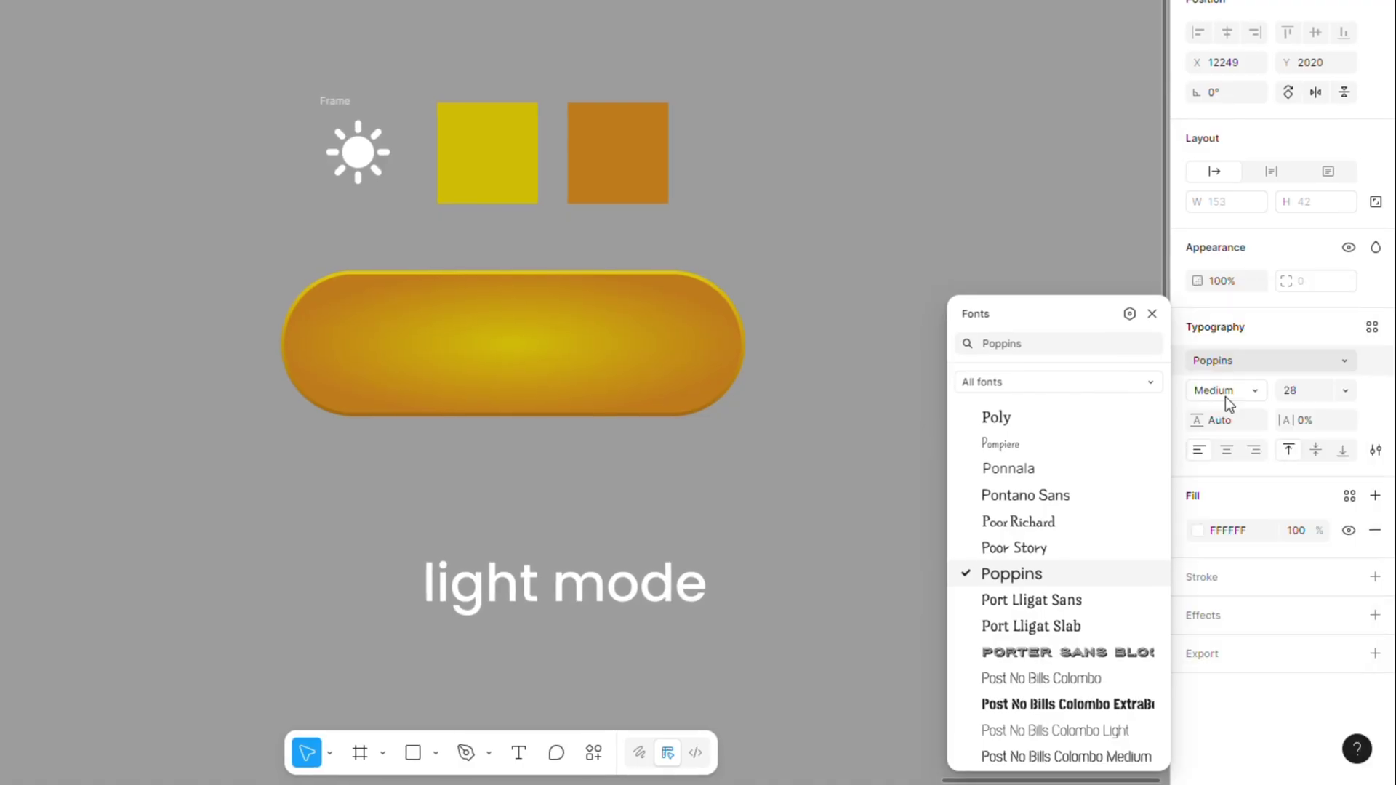
pyautogui.click(1310, 403)
pyautogui.click(831, 523)
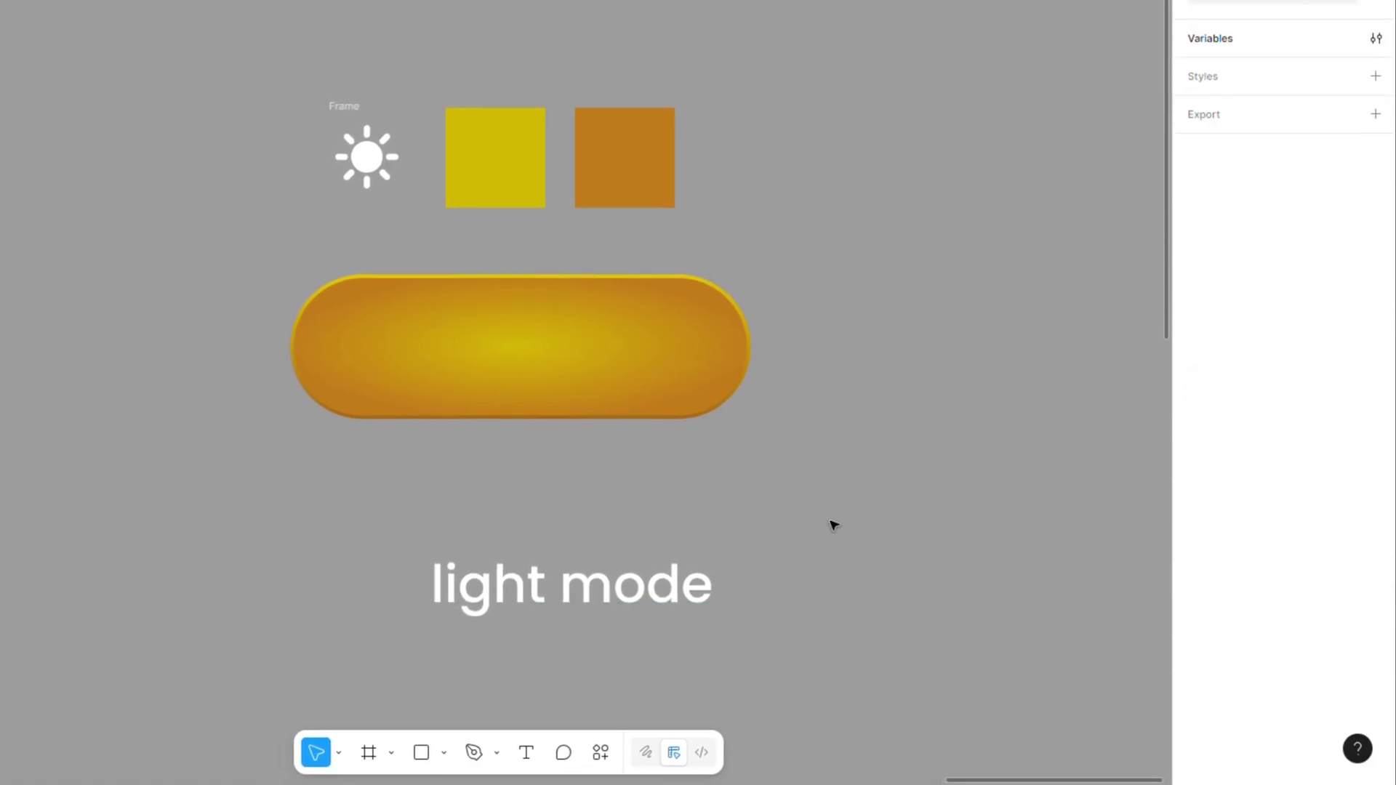
# Step: Move the "light mode" text onto the pill and set its font size to 26
pyautogui.click(570, 595)
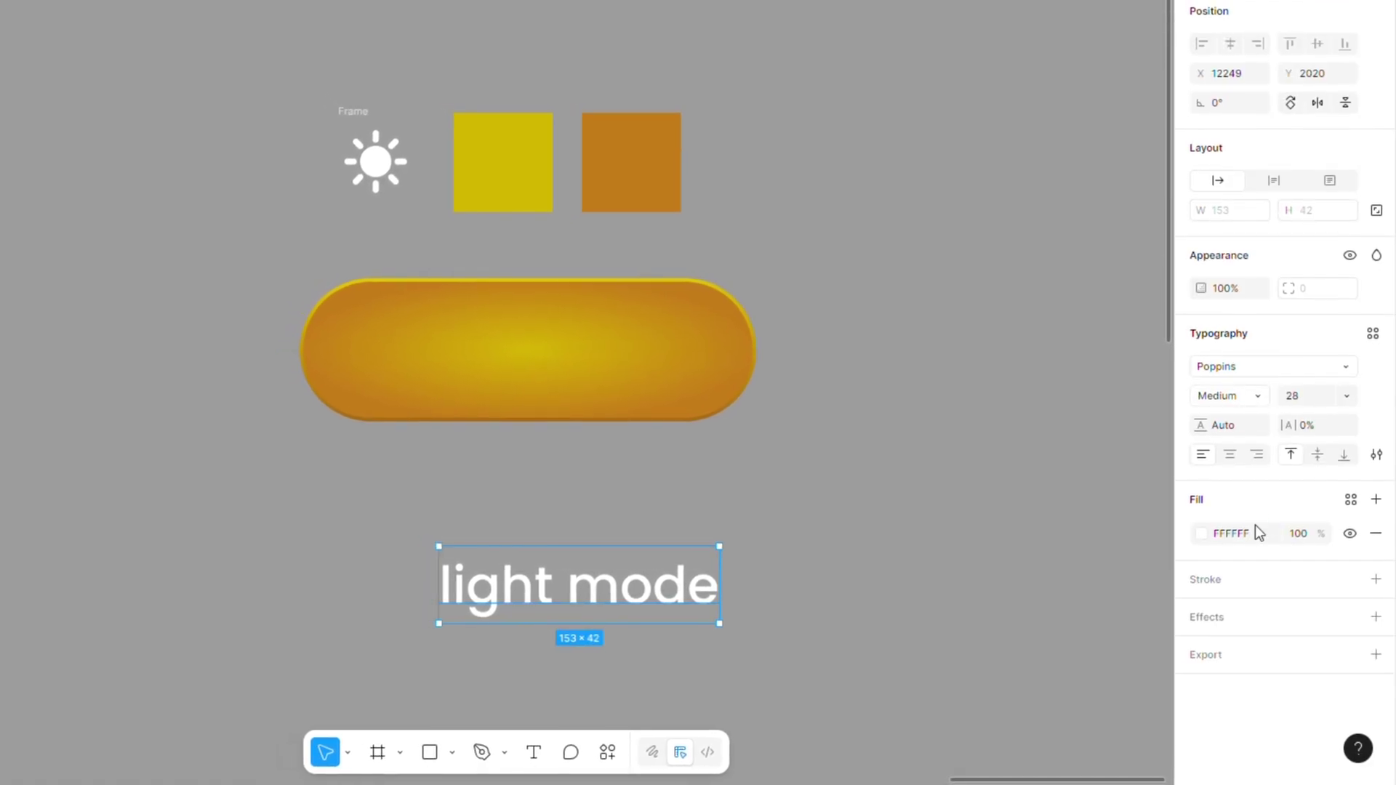
pyautogui.moveTo(574, 592); pyautogui.dragTo(583, 369)
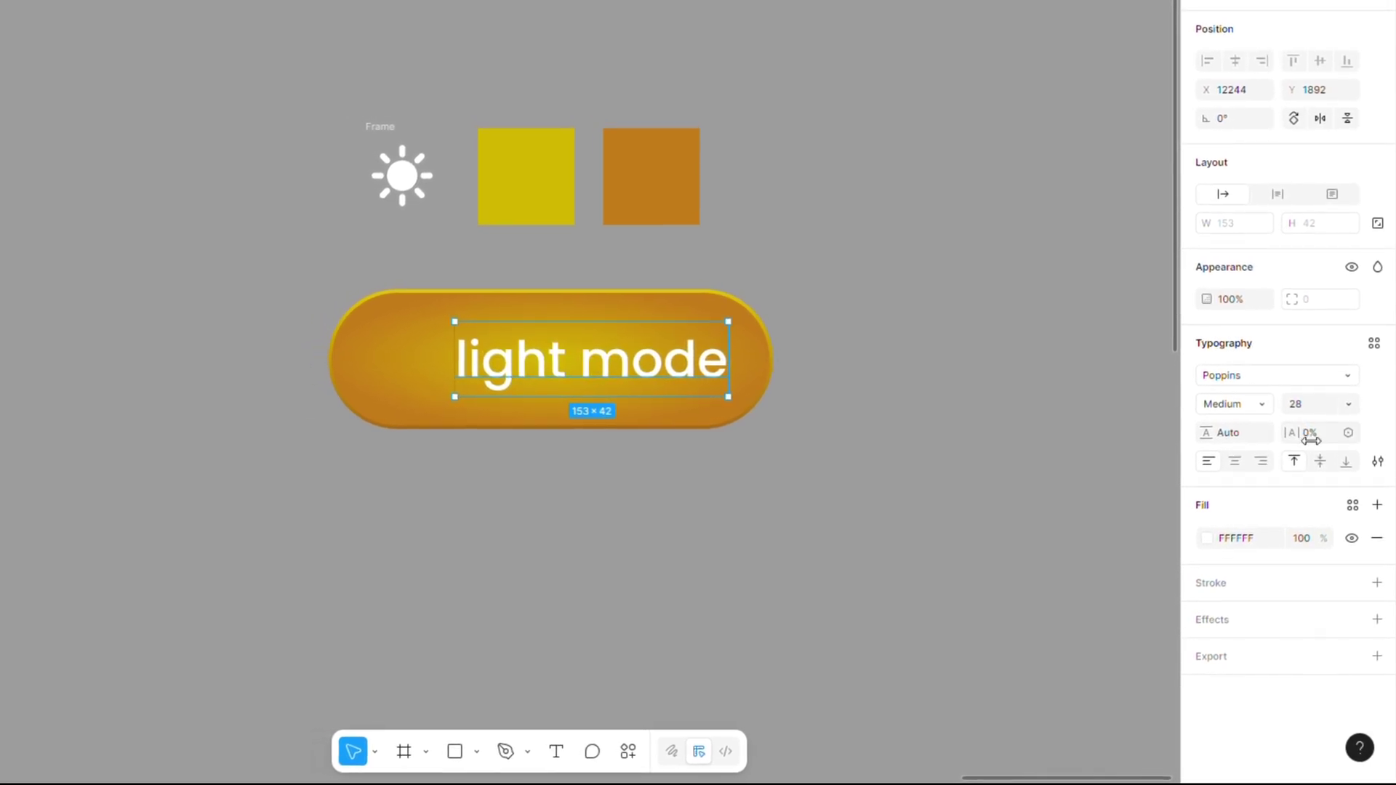
pyautogui.click(1300, 408)
pyautogui.write('26')
pyautogui.press('Return')
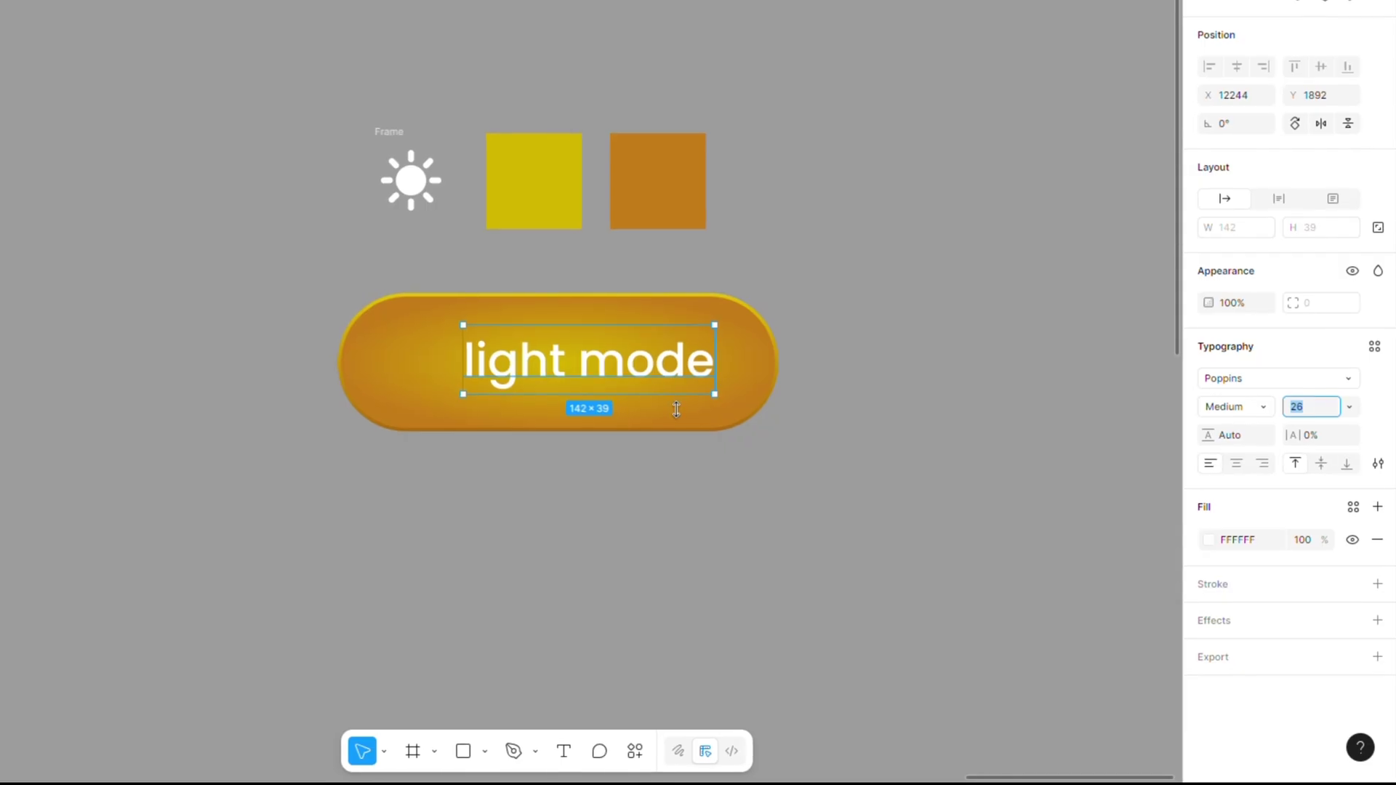
# Step: Move the sun icon onto the pill beside the "light mode" text and group the icon with the text
pyautogui.click(398, 149)
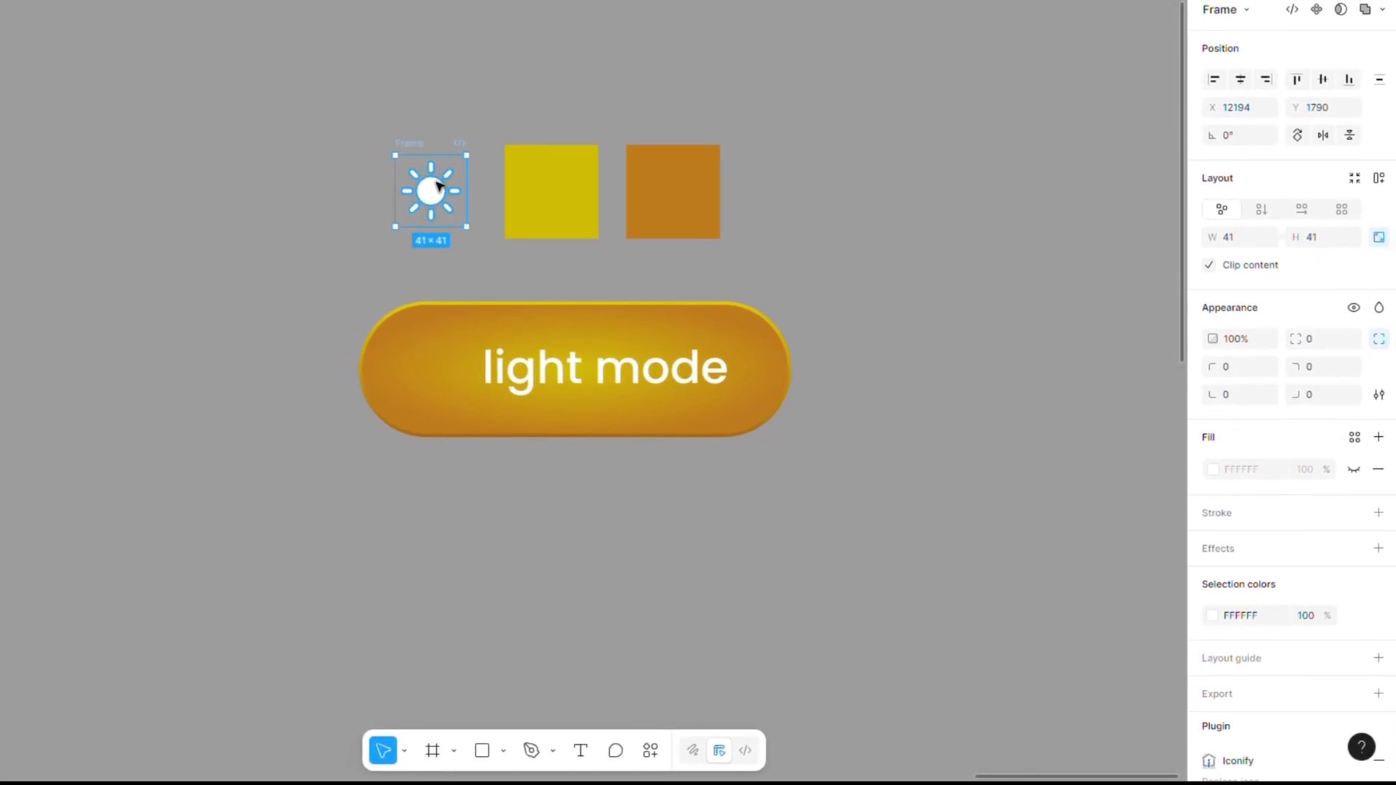
pyautogui.moveTo(437, 186); pyautogui.dragTo(436, 352)
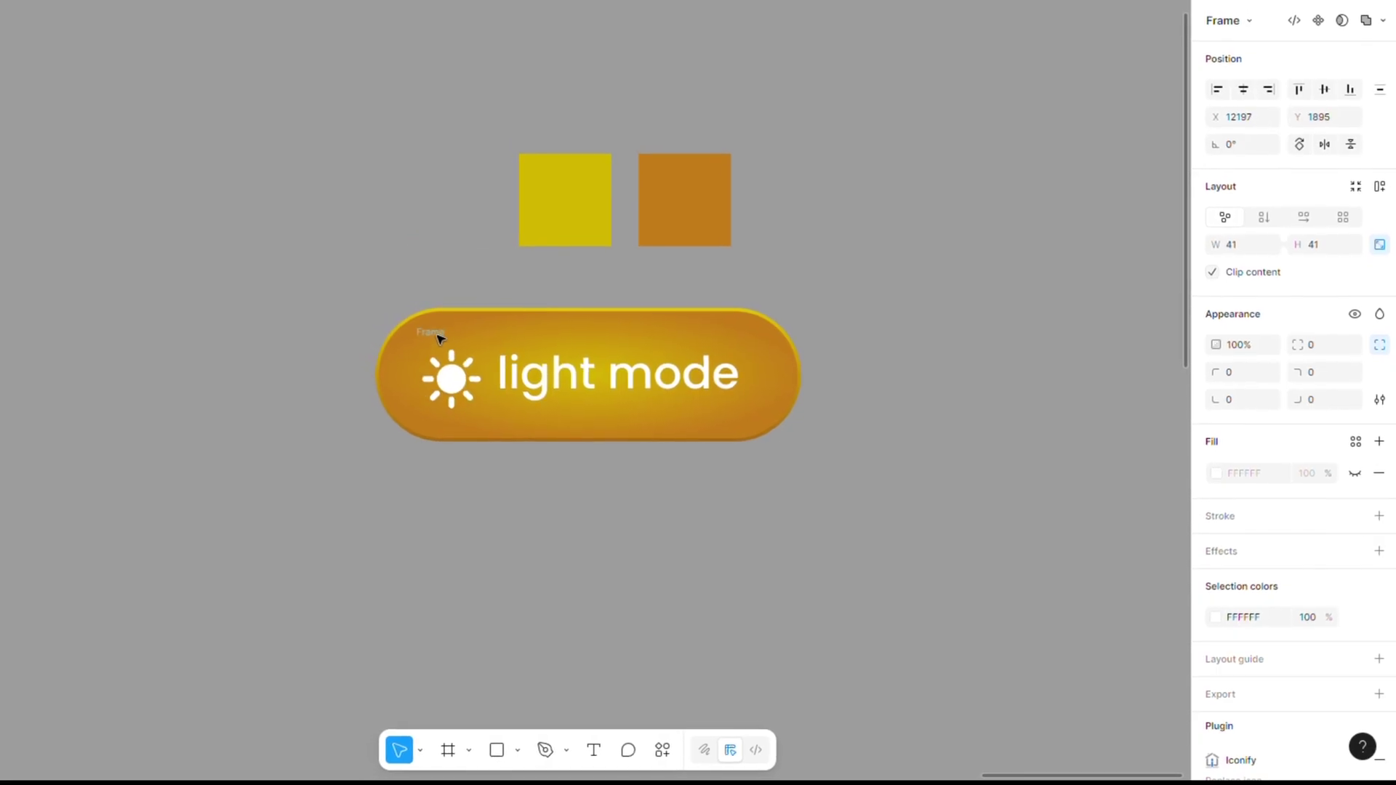
pyautogui.keyDown('shift'); pyautogui.click(613, 375); pyautogui.keyUp('shift')
pyautogui.rightClick(608, 373)
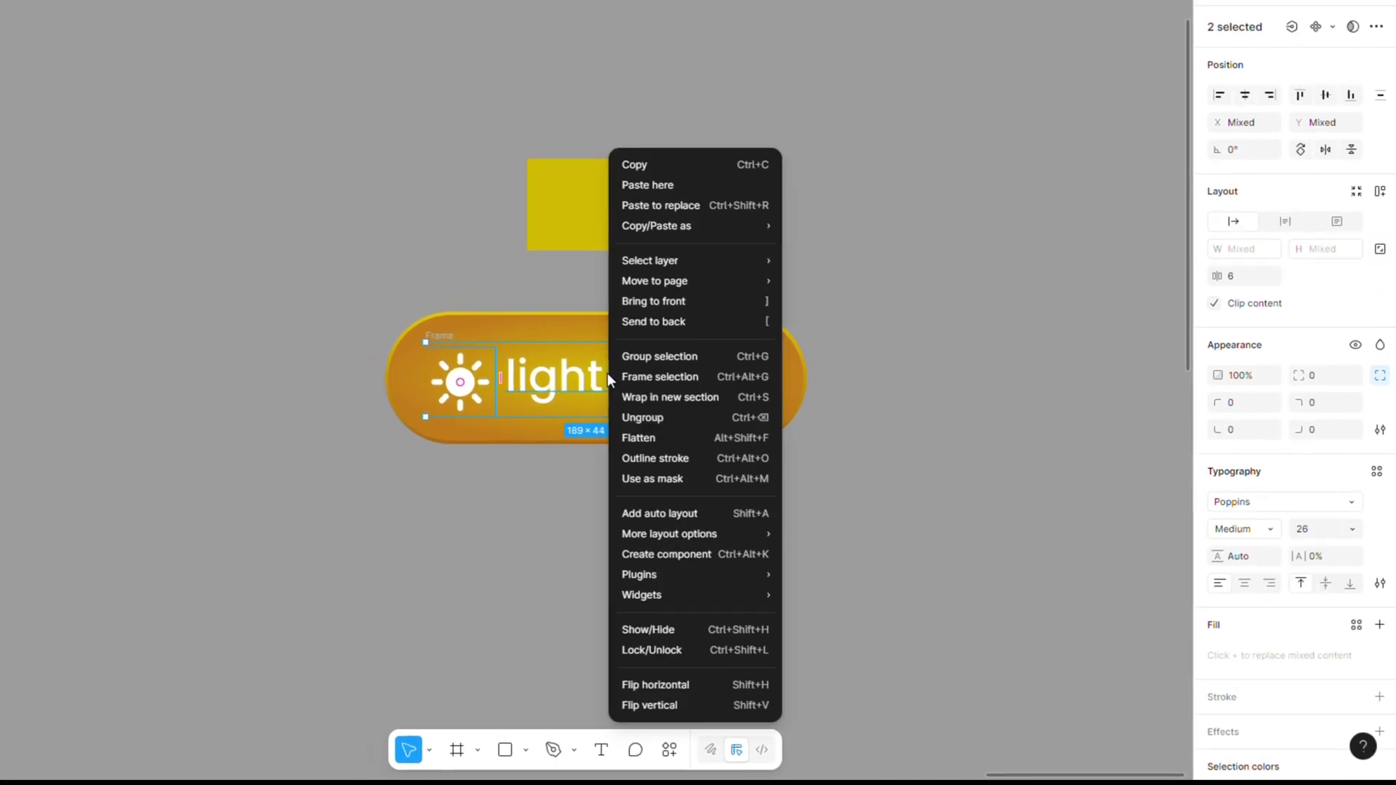
pyautogui.click(730, 364)
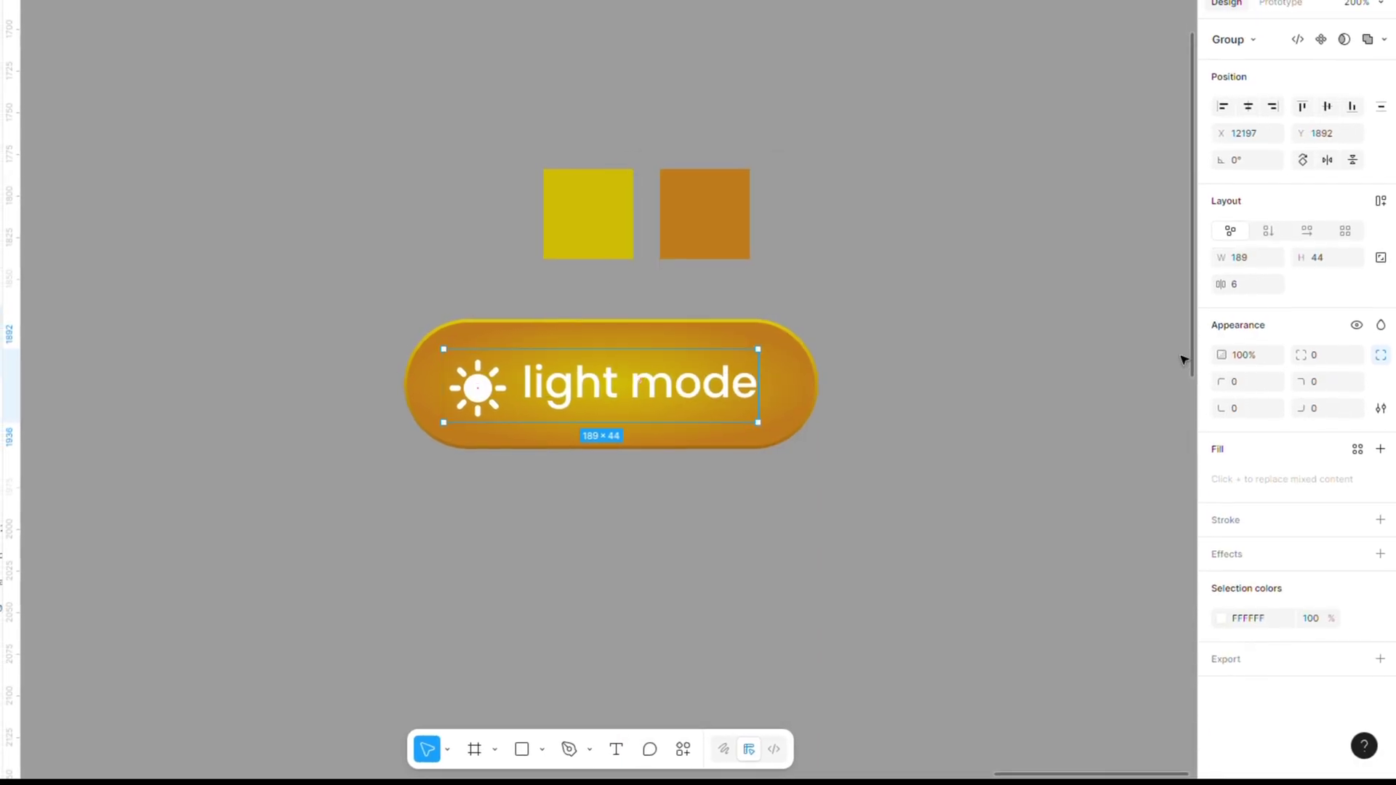
# Step: Set the spacing between the sun icon and the text in the group to 17
pyautogui.click(1238, 292)
pyautogui.write('18')
pyautogui.press('Return')
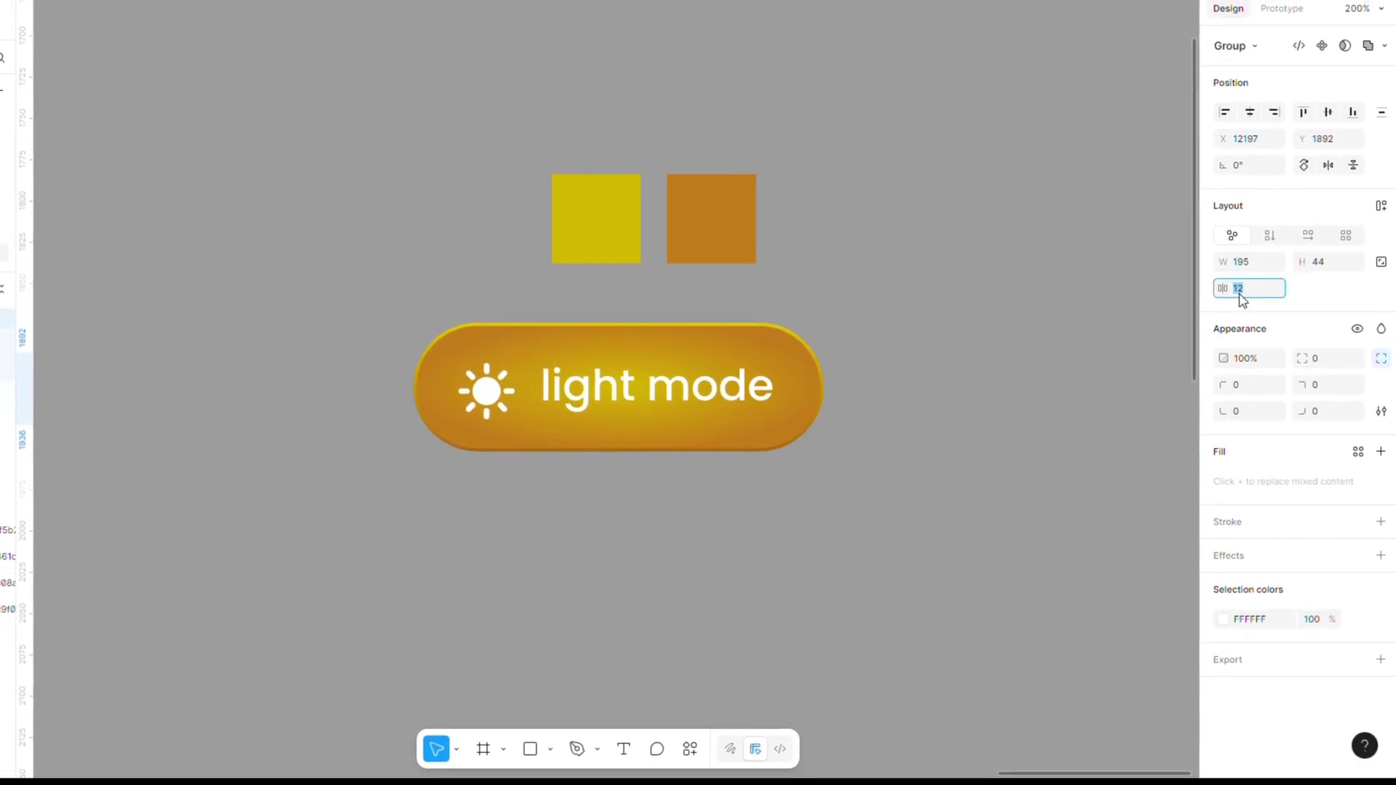
pyautogui.write('16')
pyautogui.press('Return')
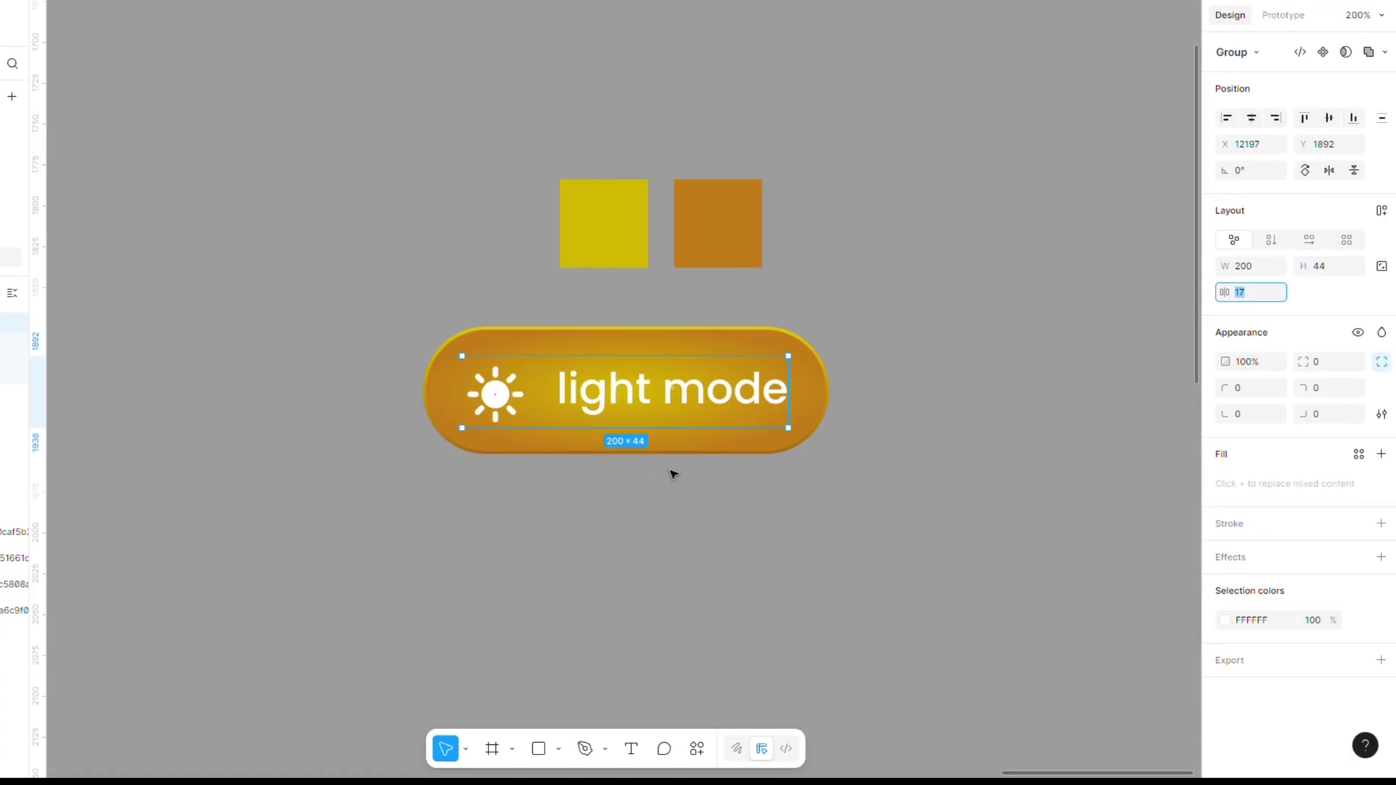
# Step: Align the icon-and-text group and the pill on their horizontal centers
pyautogui.keyDown('shift'); pyautogui.click(812, 412); pyautogui.keyUp('shift')
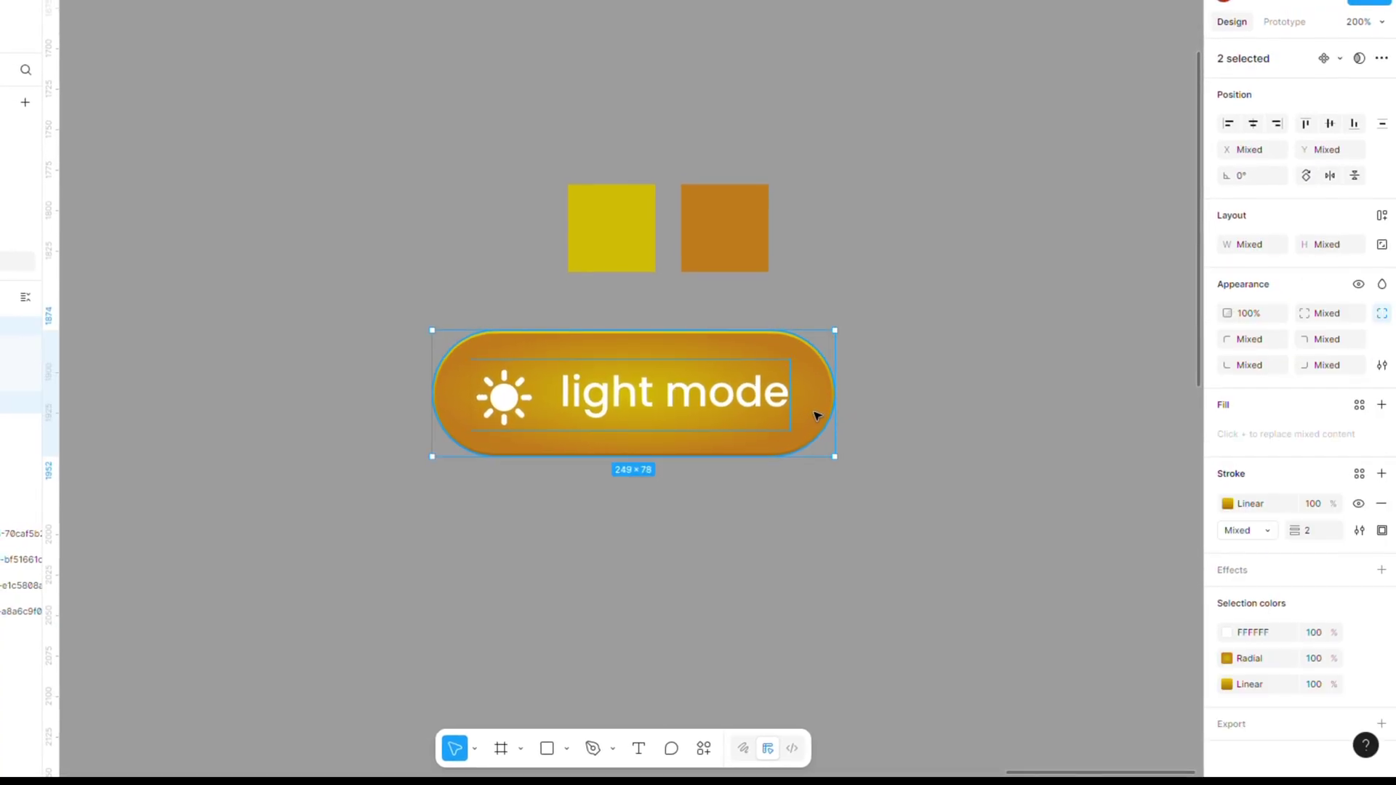
pyautogui.moveTo(313, 297); pyautogui.dragTo(945, 437)
pyautogui.click(1255, 133)
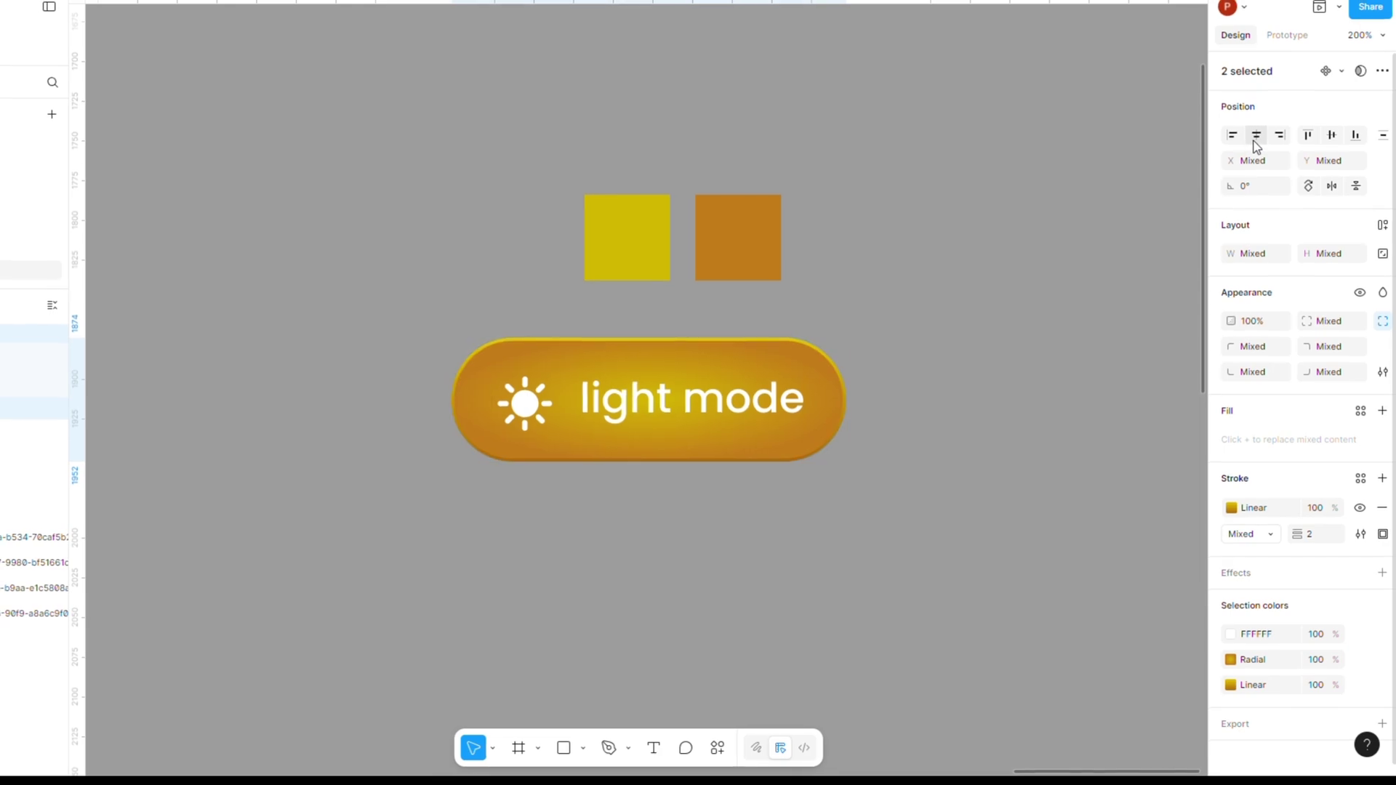
pyautogui.click(908, 322)
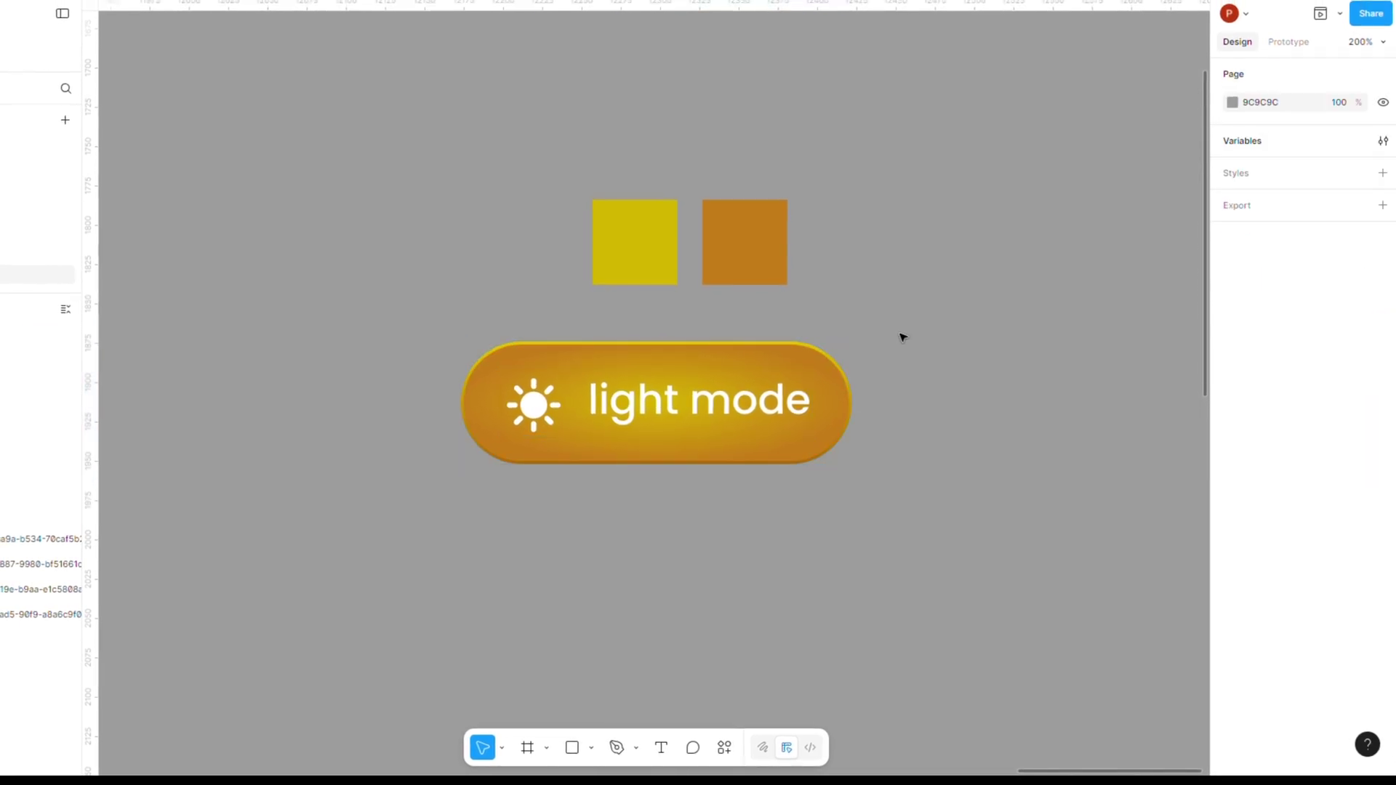
# Step: Wrap the pill and the icon-and-text group together in a frame
pyautogui.moveTo(370, 331); pyautogui.dragTo(957, 498)
pyautogui.rightClick(727, 408)
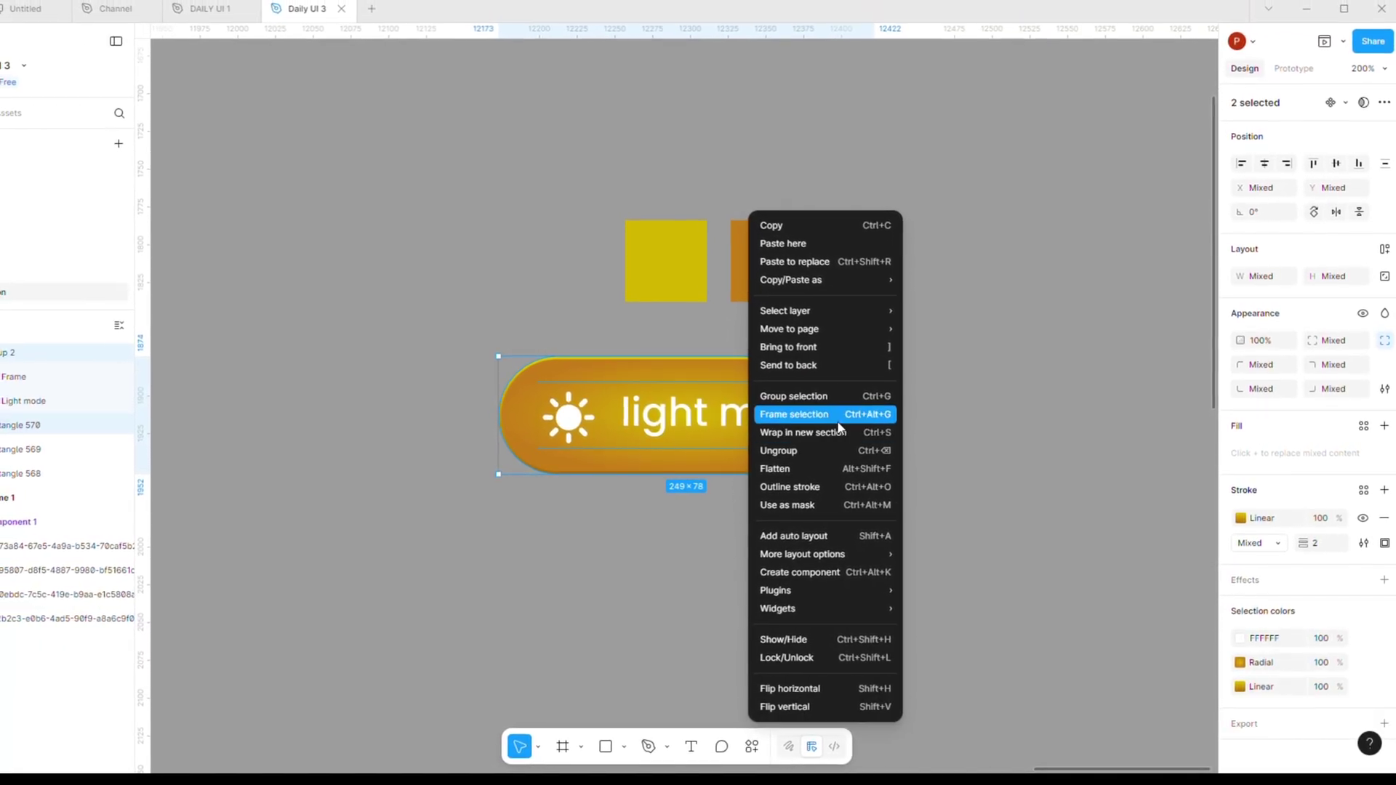
pyautogui.click(837, 420)
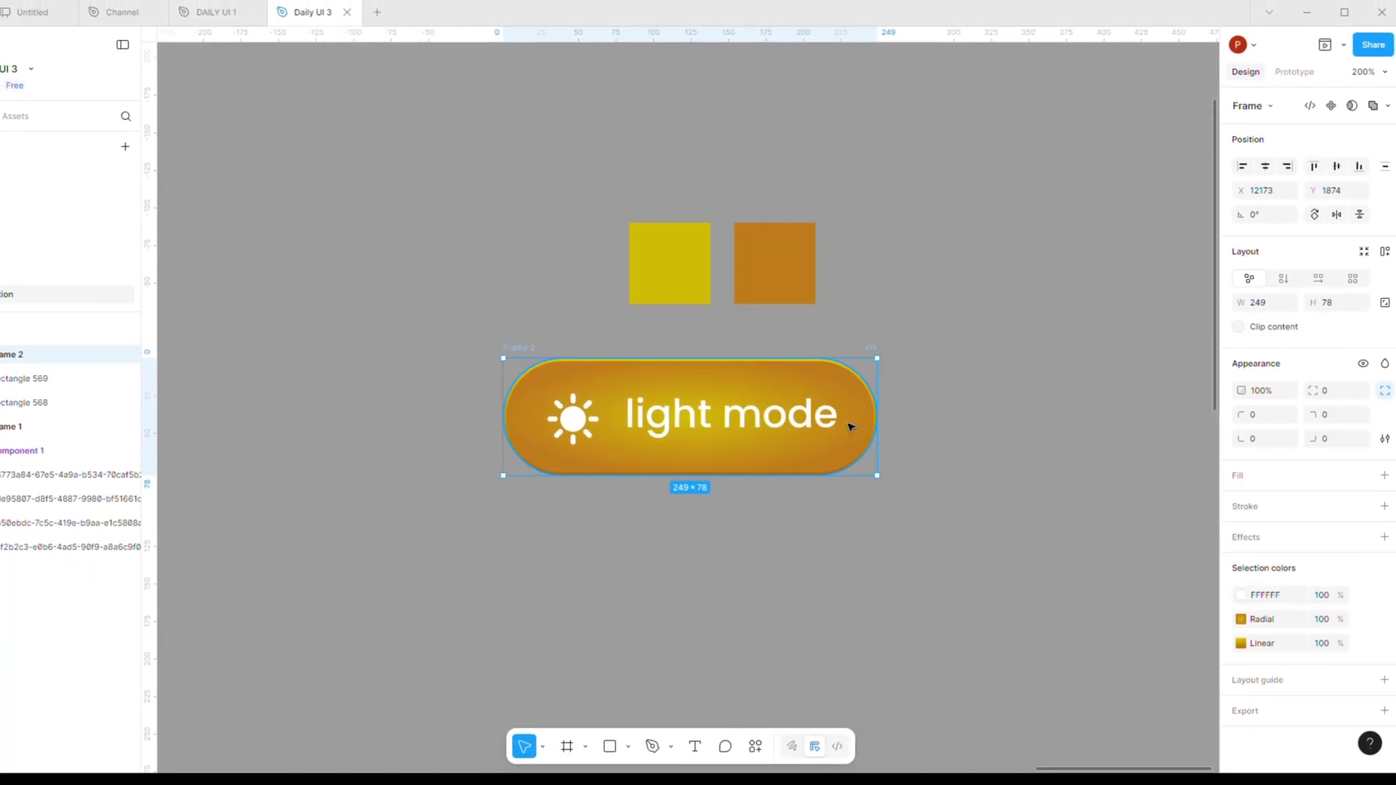
# Step: Rename the new frame Button and shift it slightly to about X 12186, Y 1882
pyautogui.doubleClick(529, 352)
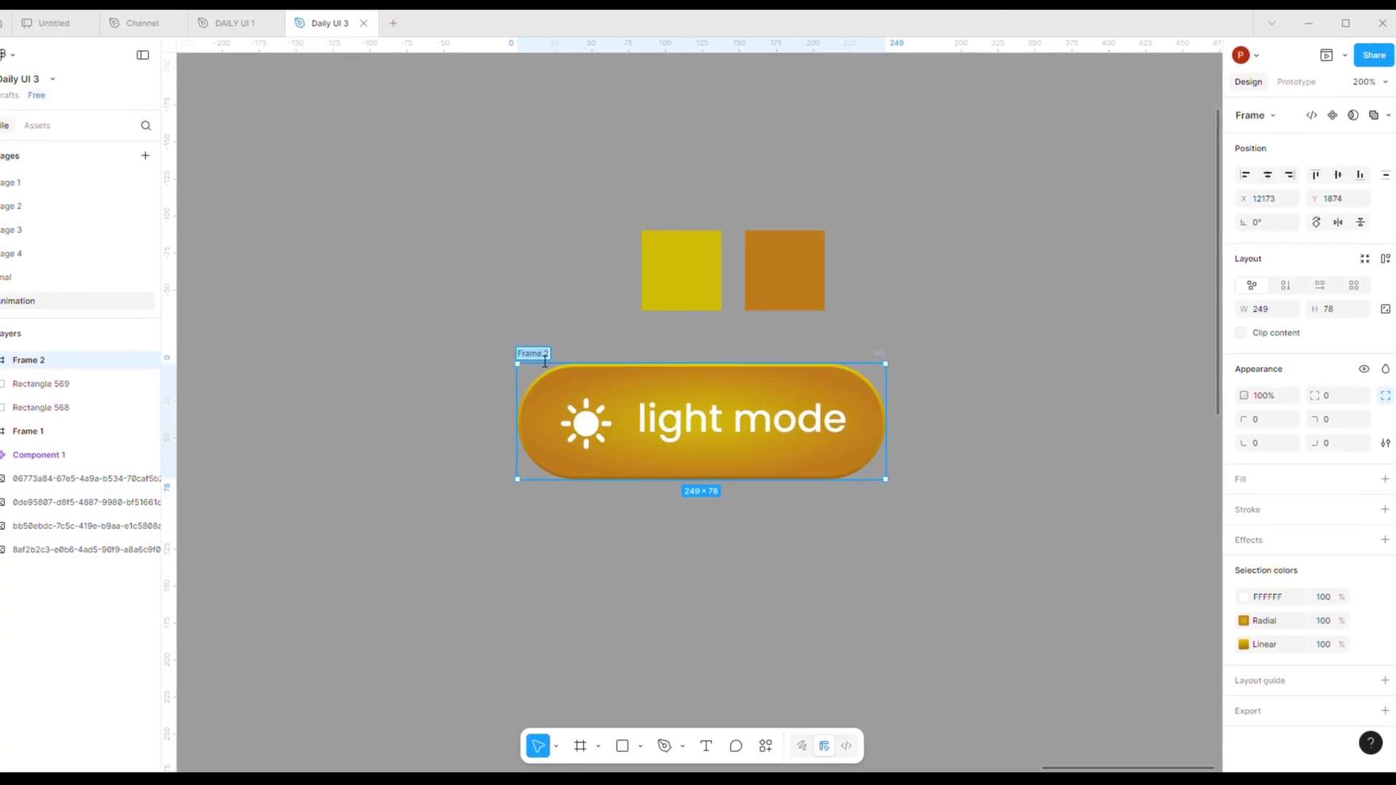
pyautogui.write('Button')
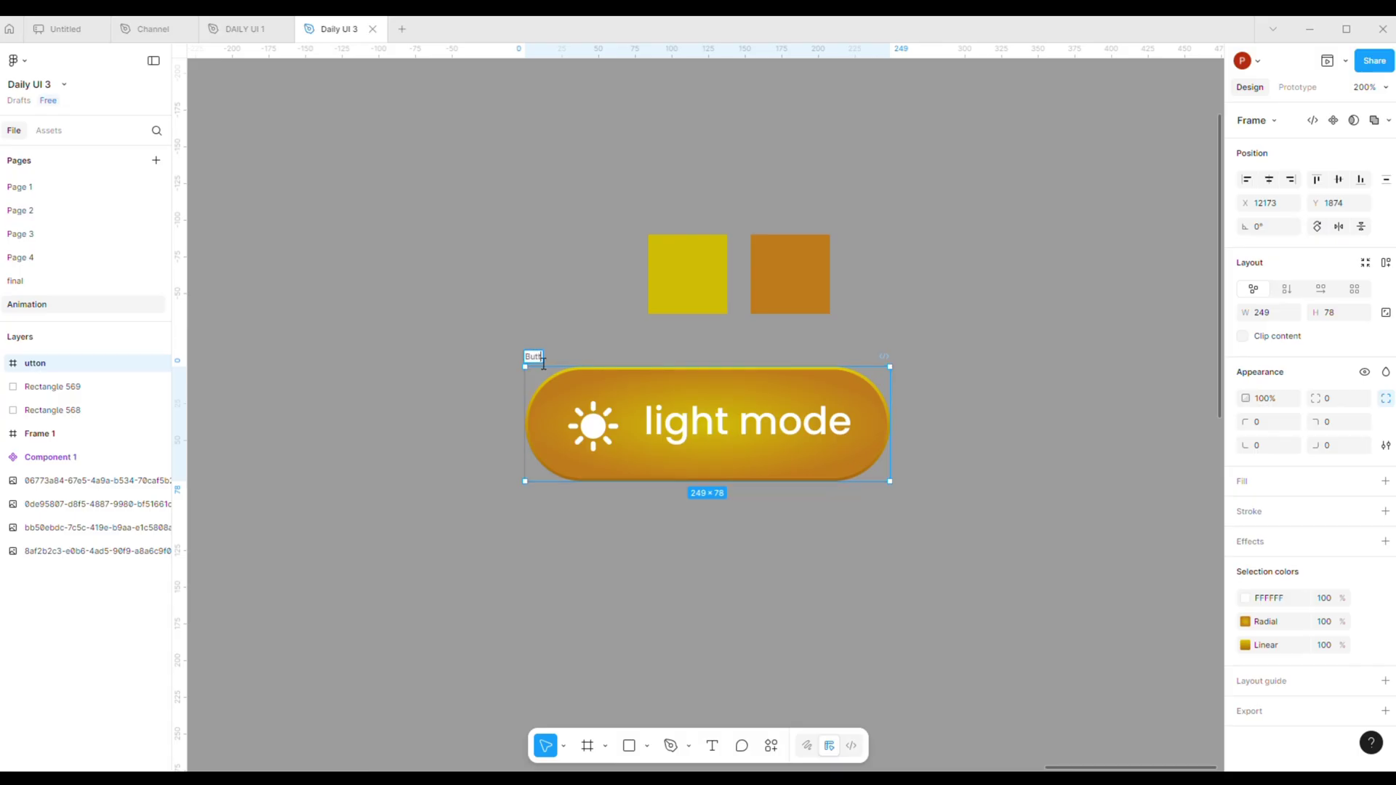
pyautogui.click(571, 310)
pyautogui.moveTo(732, 476); pyautogui.dragTo(671, 465)
pyautogui.moveTo(481, 350); pyautogui.dragTo(499, 362)
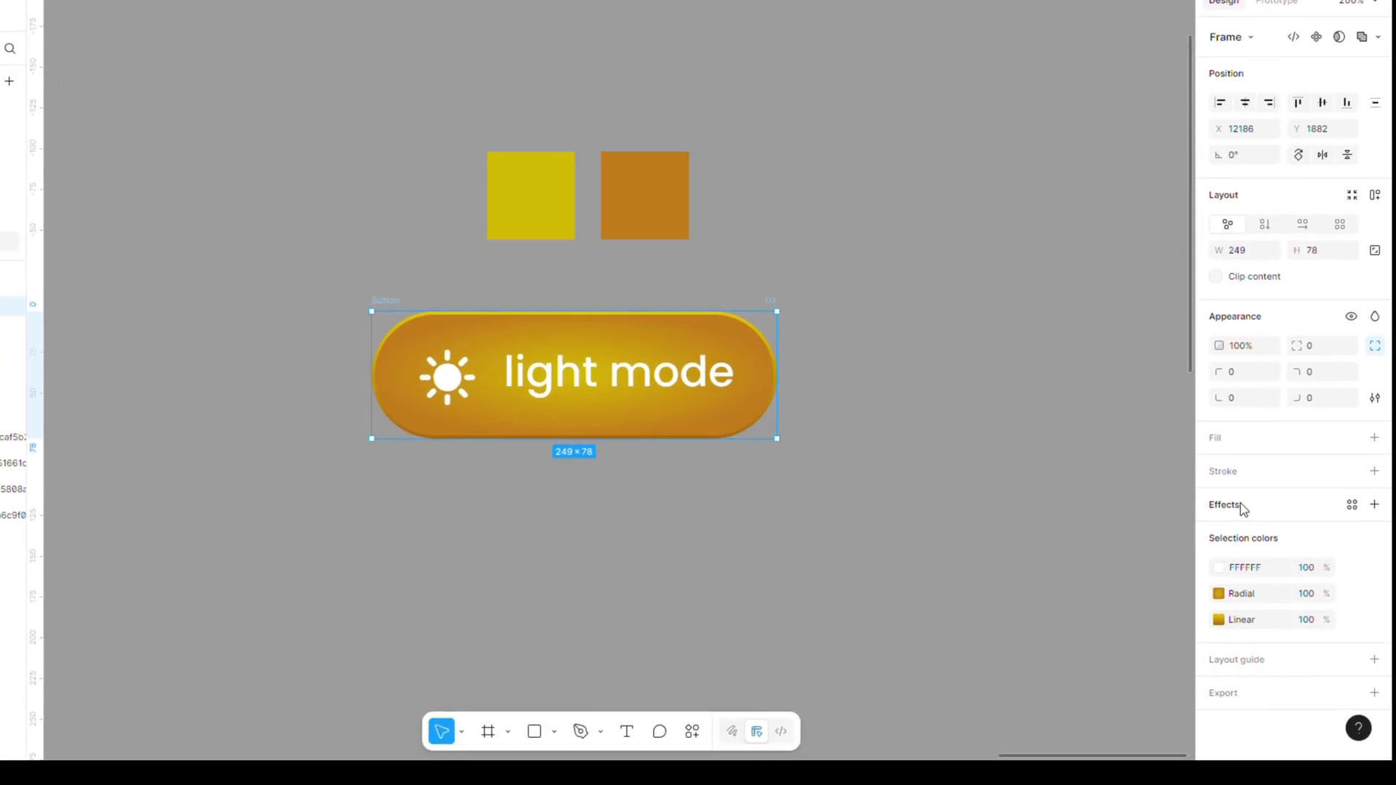
# Step: Add a drop shadow to the Button frame with an X offset of -8
pyautogui.click(1236, 505)
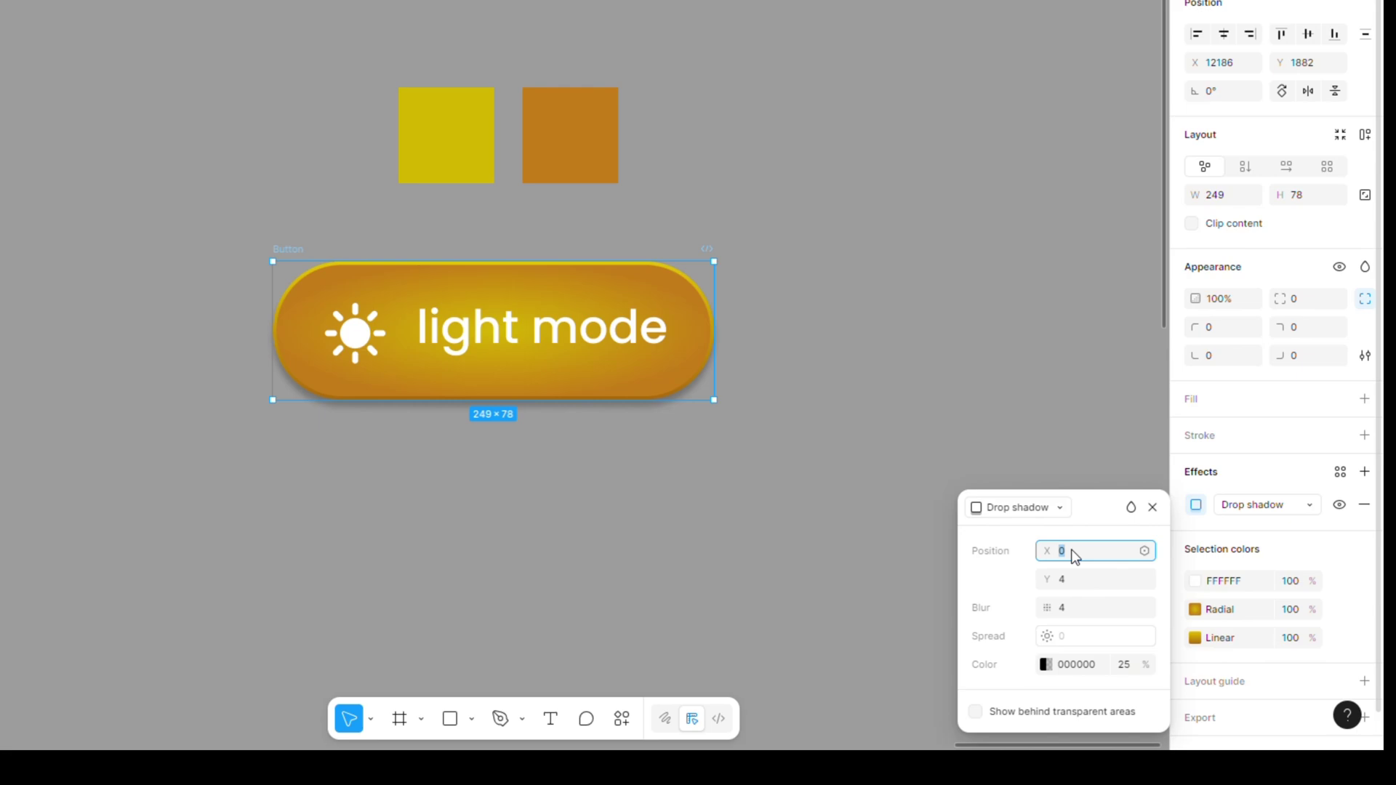
pyautogui.press('Up')
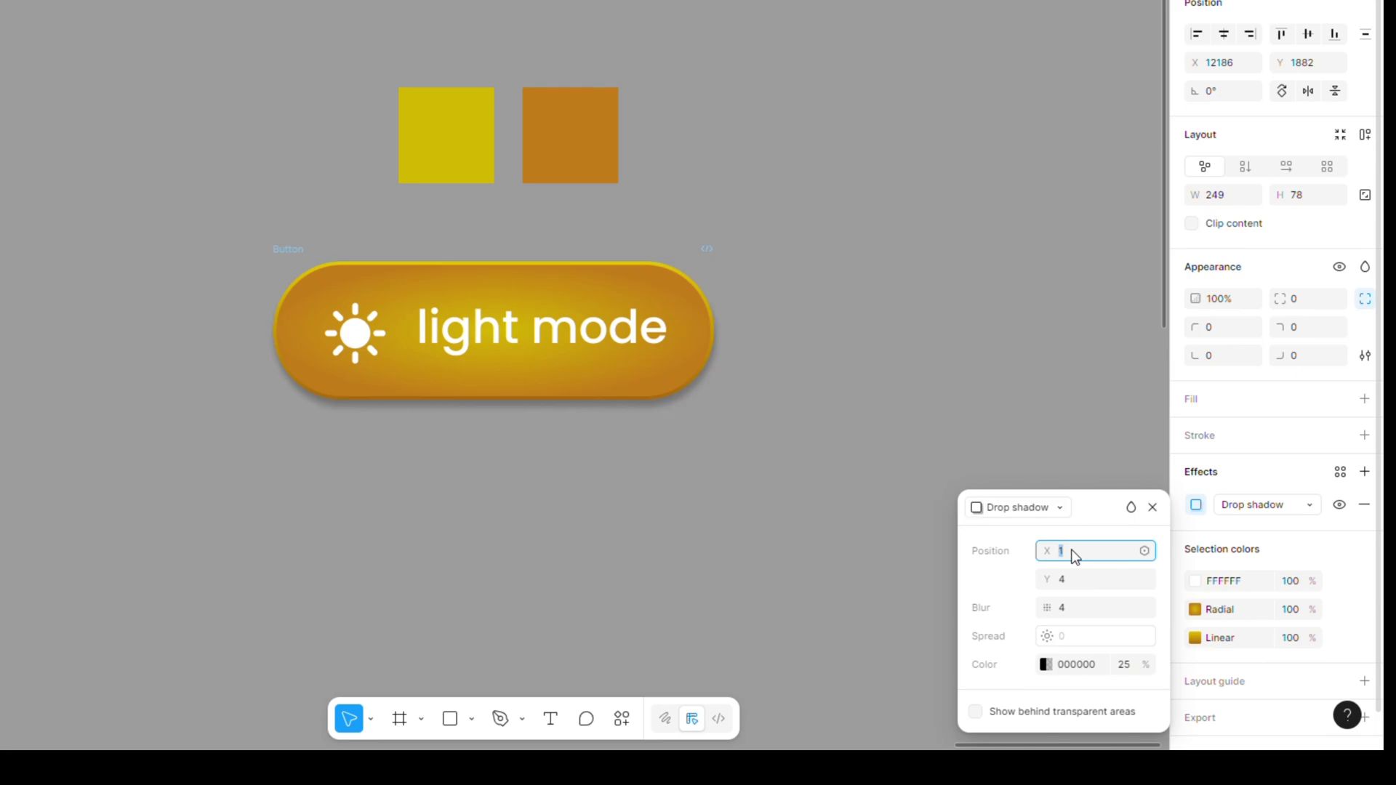
pyautogui.press('Down')
pyautogui.press('Down')
pyautogui.press('Down')
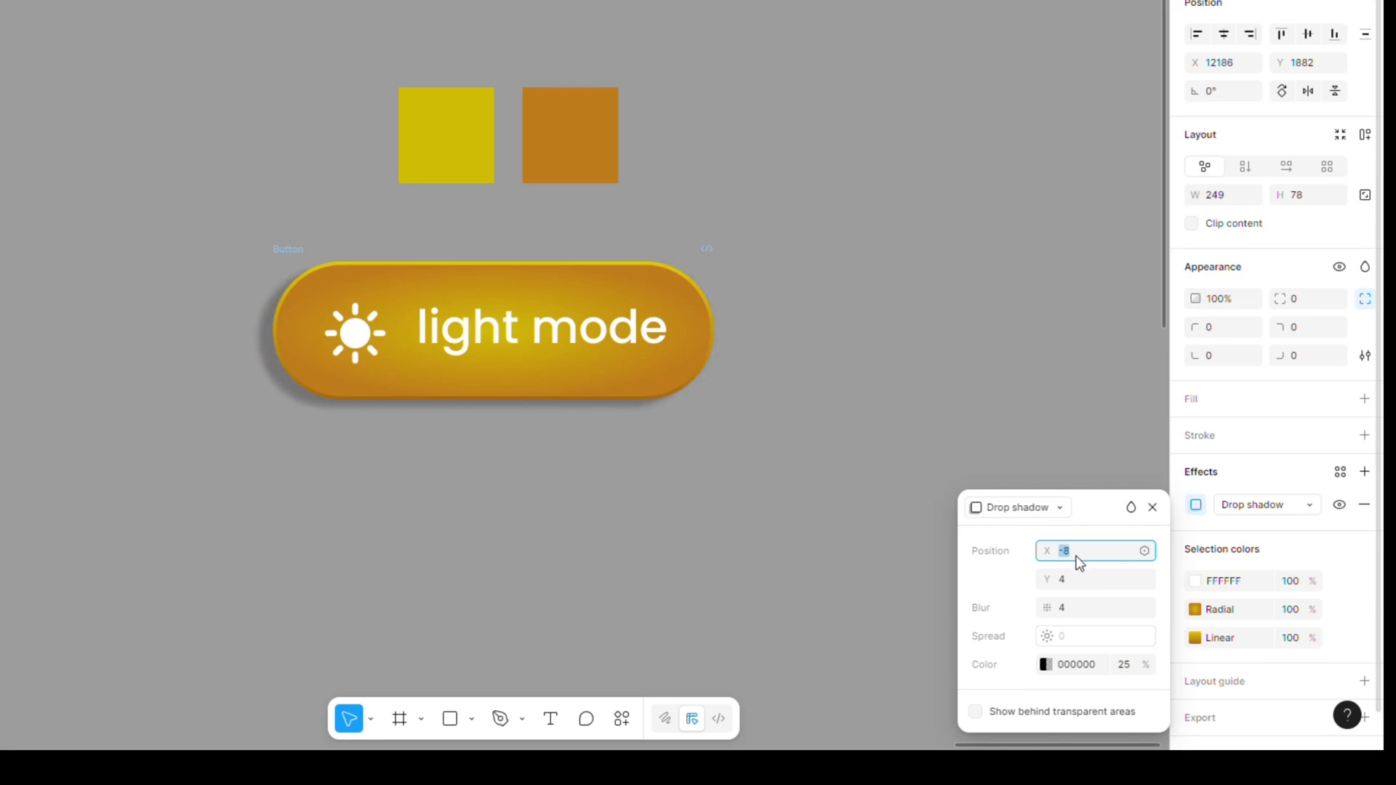
# Step: Set the drop shadow's Y offset to 16 and its blur to 21.3, and deselect the Button frame
pyautogui.click(1074, 575)
pyautogui.press('Down')
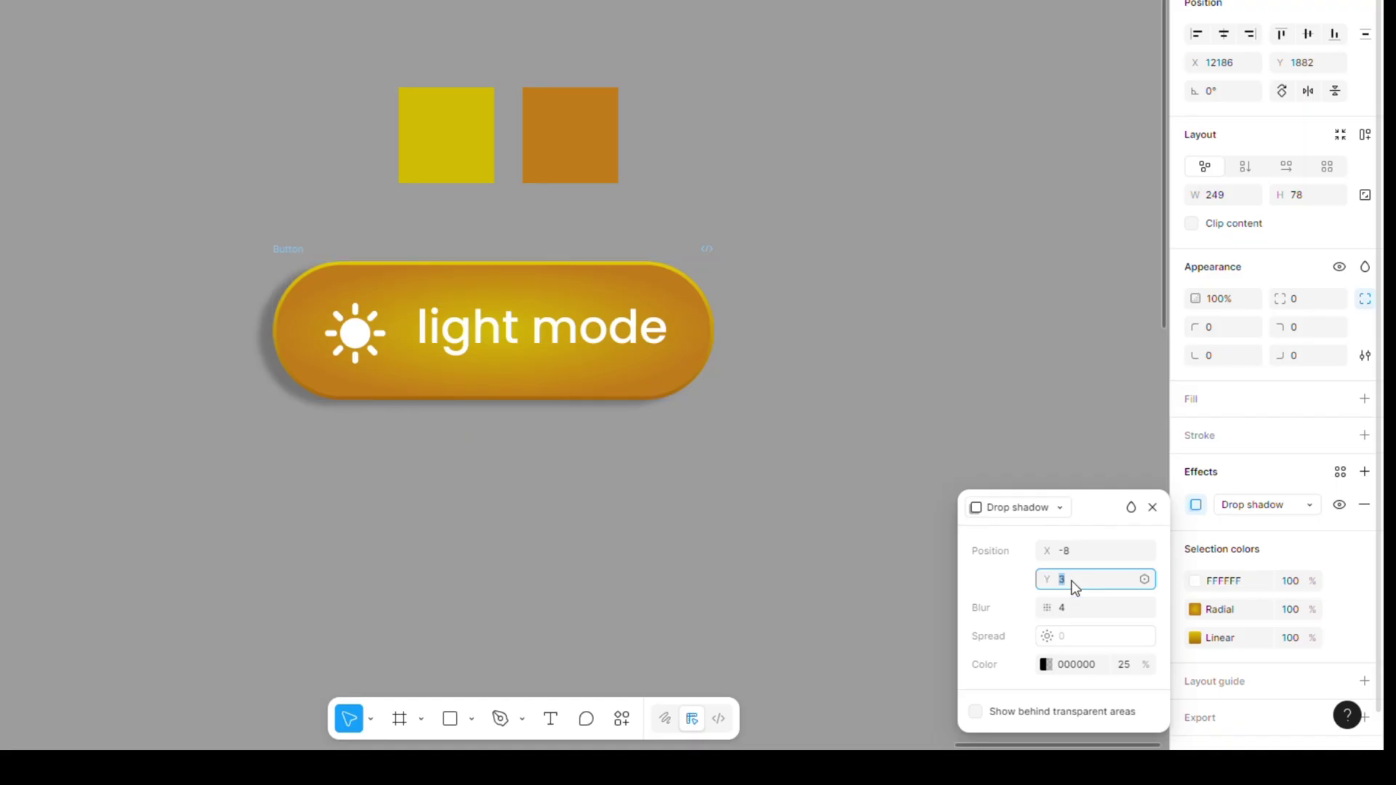
pyautogui.press('Up')
pyautogui.press('Up')
pyautogui.press('Up')
pyautogui.press('Up')
pyautogui.press('Up')
pyautogui.press('Up')
pyautogui.press('Up')
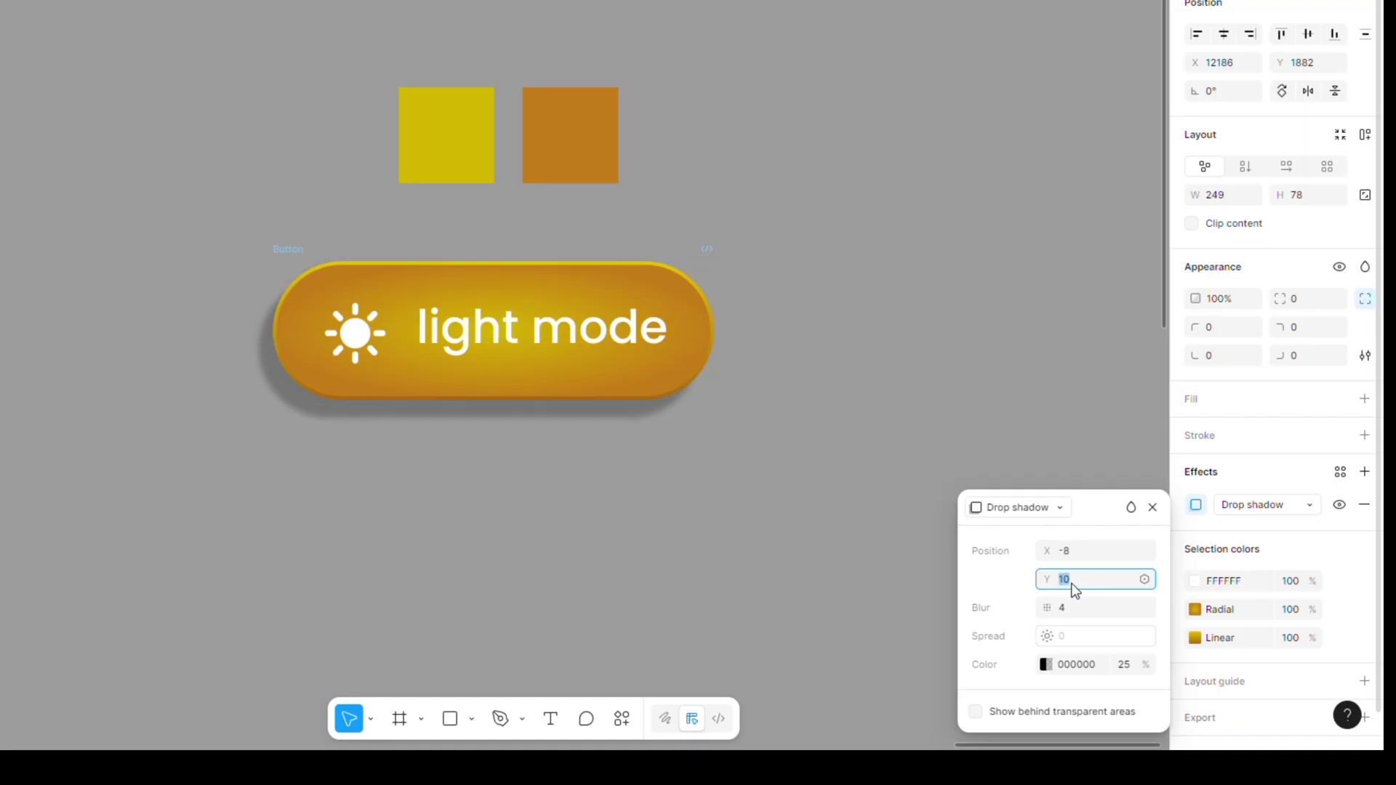
pyautogui.press('Up')
pyautogui.press('Up')
pyautogui.press('Up')
pyautogui.press('Up')
pyautogui.press('Up')
pyautogui.press('Up')
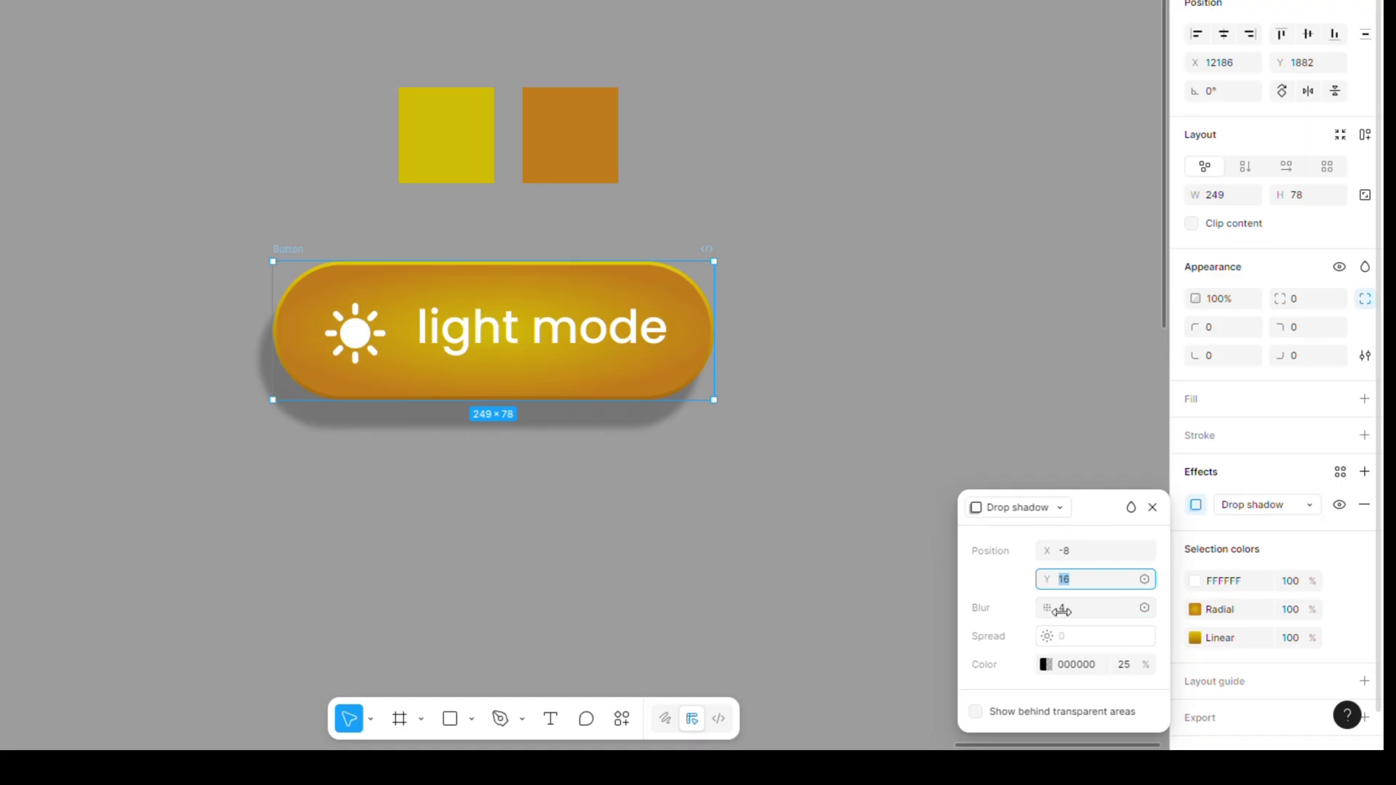
pyautogui.moveTo(1070, 608); pyautogui.dragTo(1345, 610)
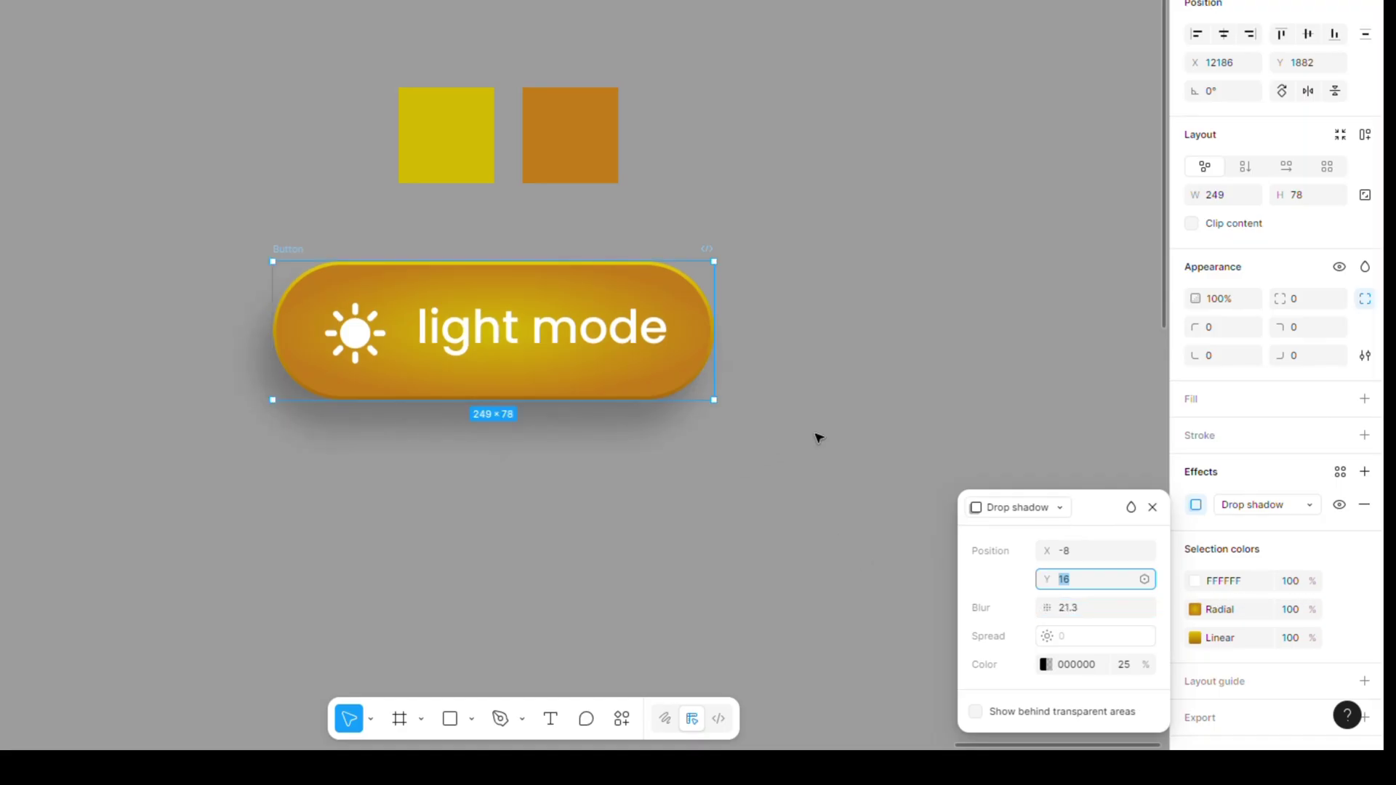
pyautogui.click(884, 402)
# Step: Create an iPhone 14 & 15 Pro frame, 393 × 852, on the empty canvas beside the Button frame
pyautogui.moveTo(885, 402); pyautogui.dragTo(556, 476)
pyautogui.scroll(-3, 568, 465)
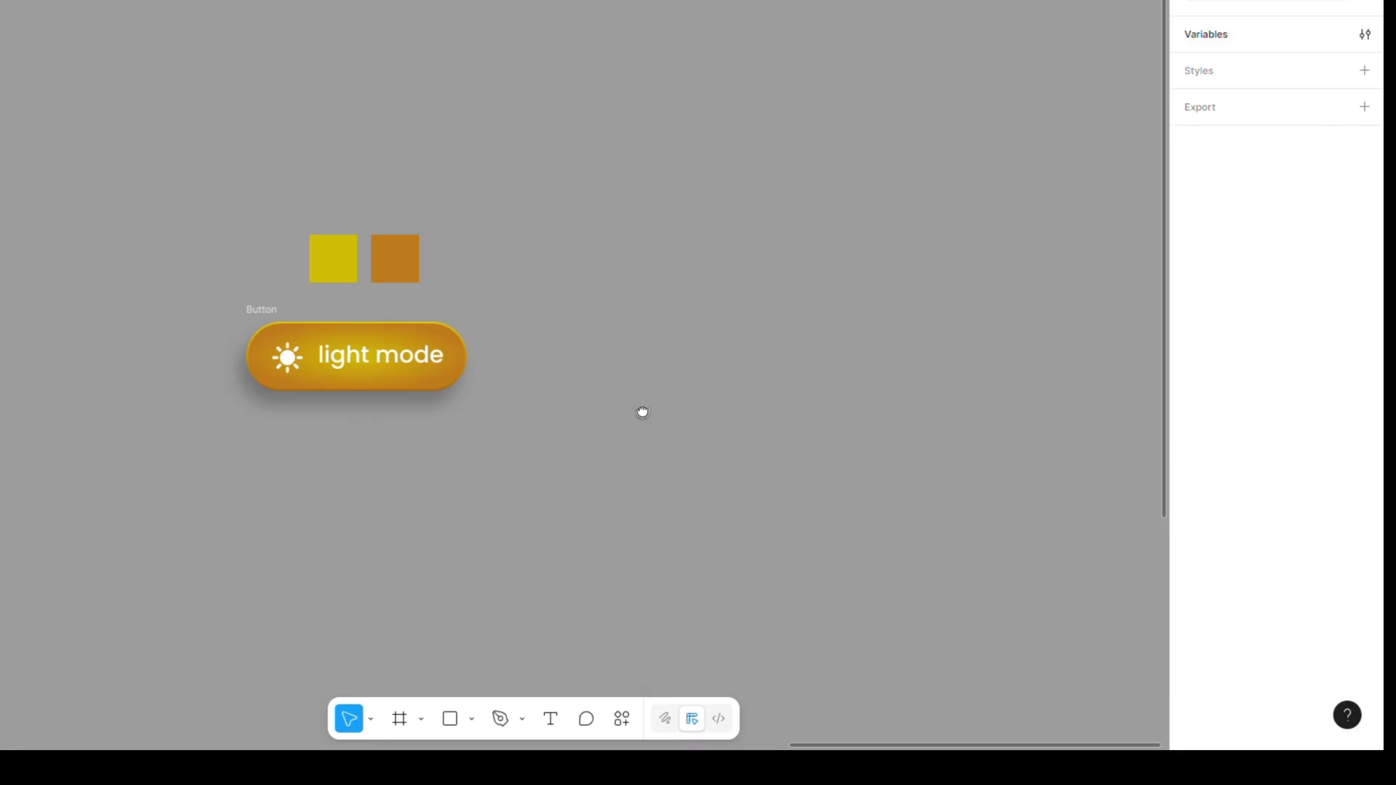
pyautogui.hscroll(2, 534, 538)
pyautogui.click(398, 719)
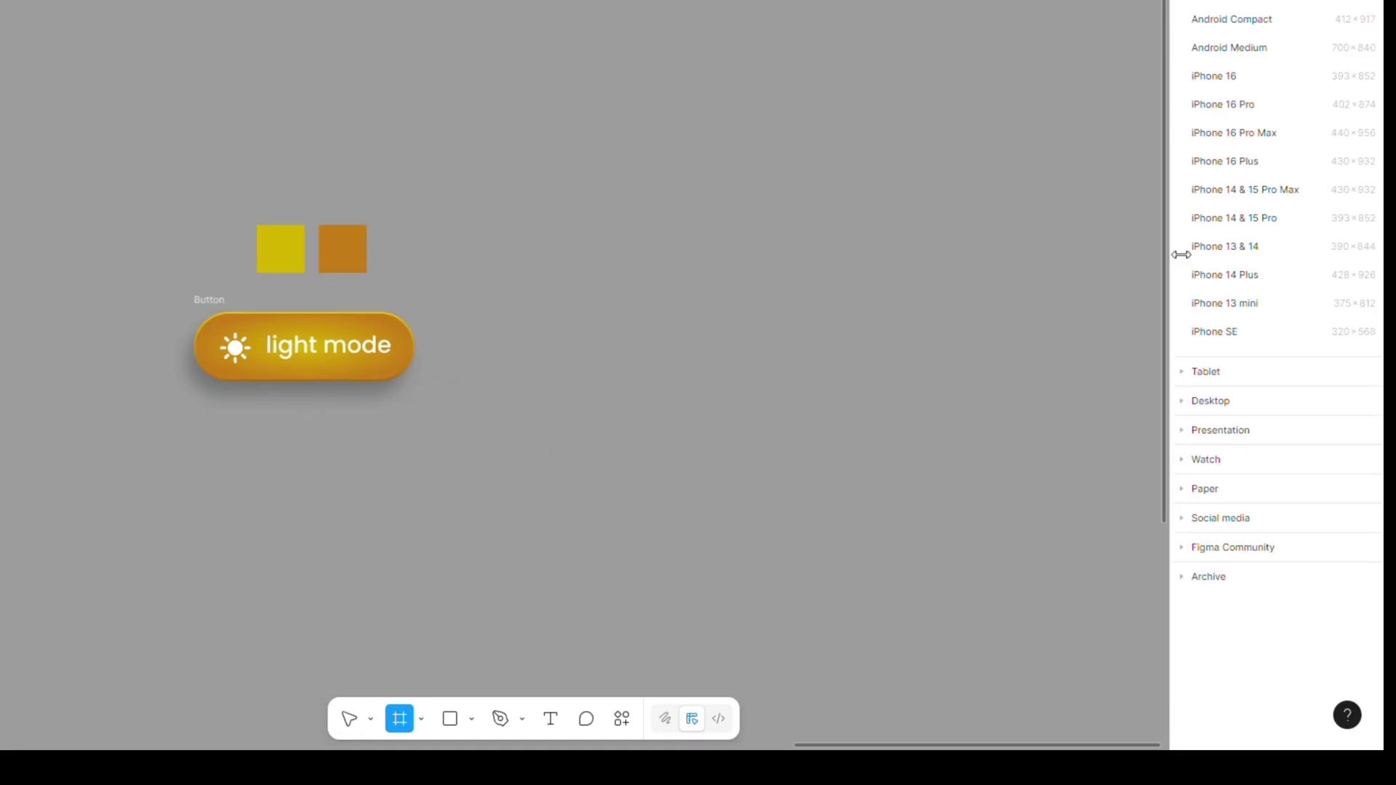
pyautogui.click(1236, 219)
pyautogui.moveTo(656, 265); pyautogui.dragTo(720, 226)
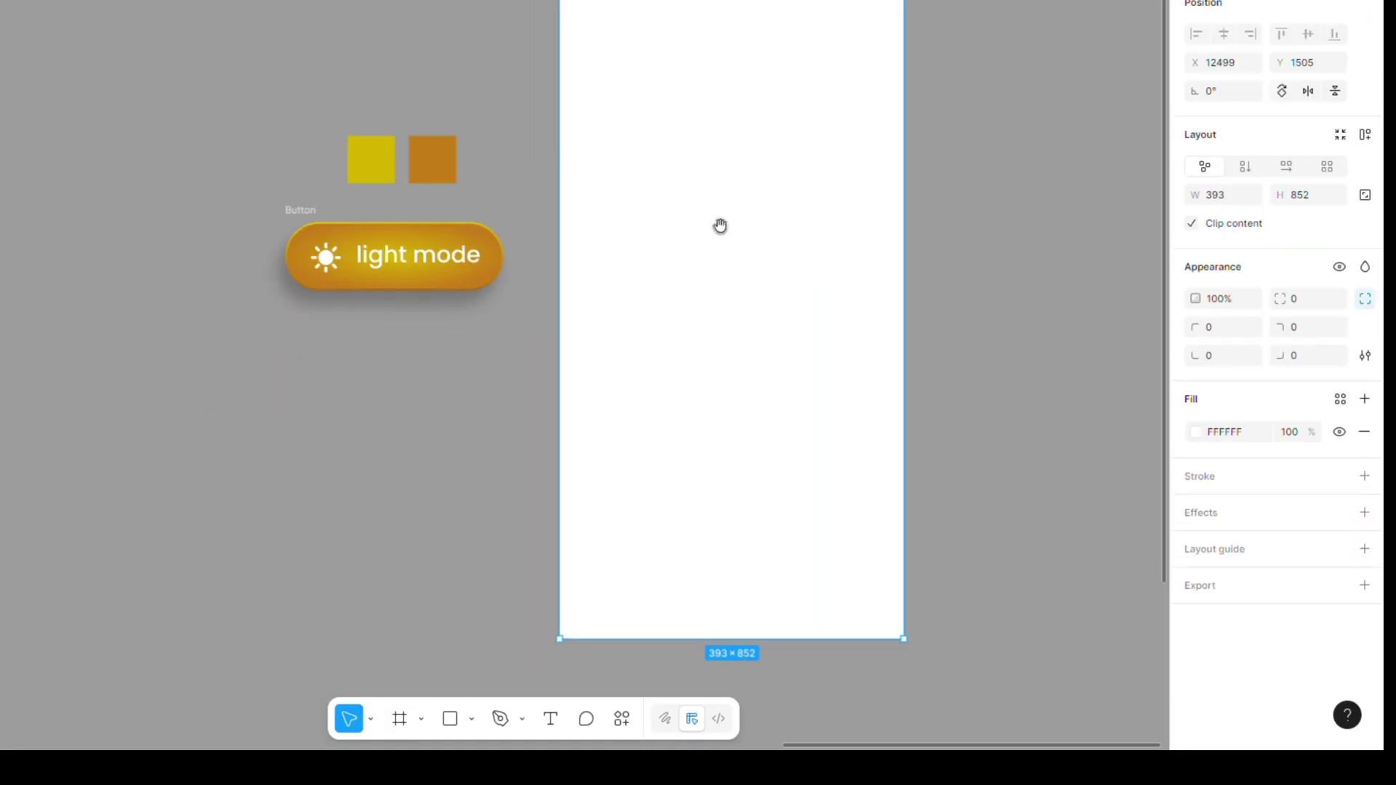
# Step: Copy the pill's radial gradient fill onto the phone frame and remove the frame's white fill
pyautogui.click(311, 216)
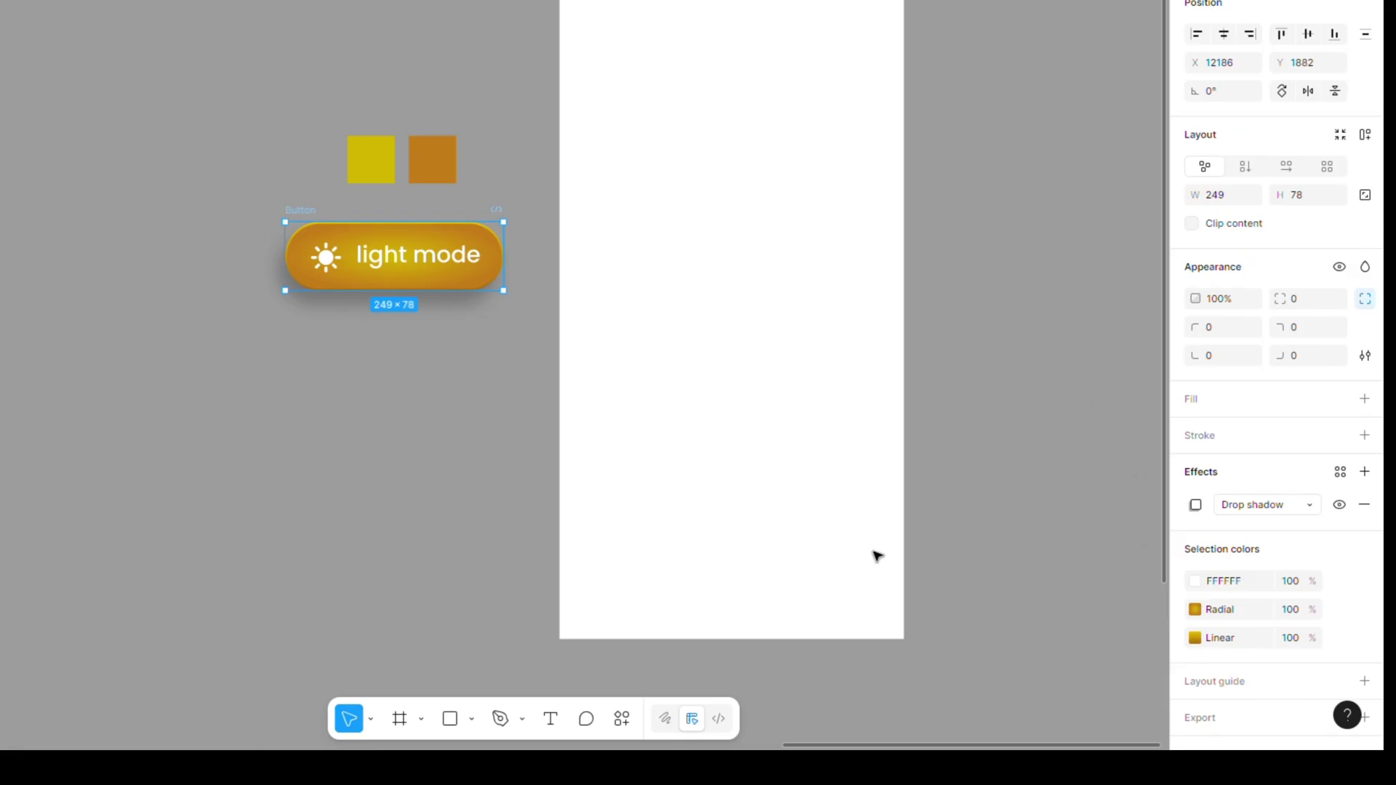
pyautogui.click(1257, 618)
pyautogui.click(1256, 619)
pyautogui.click(473, 269)
pyautogui.click(500, 286)
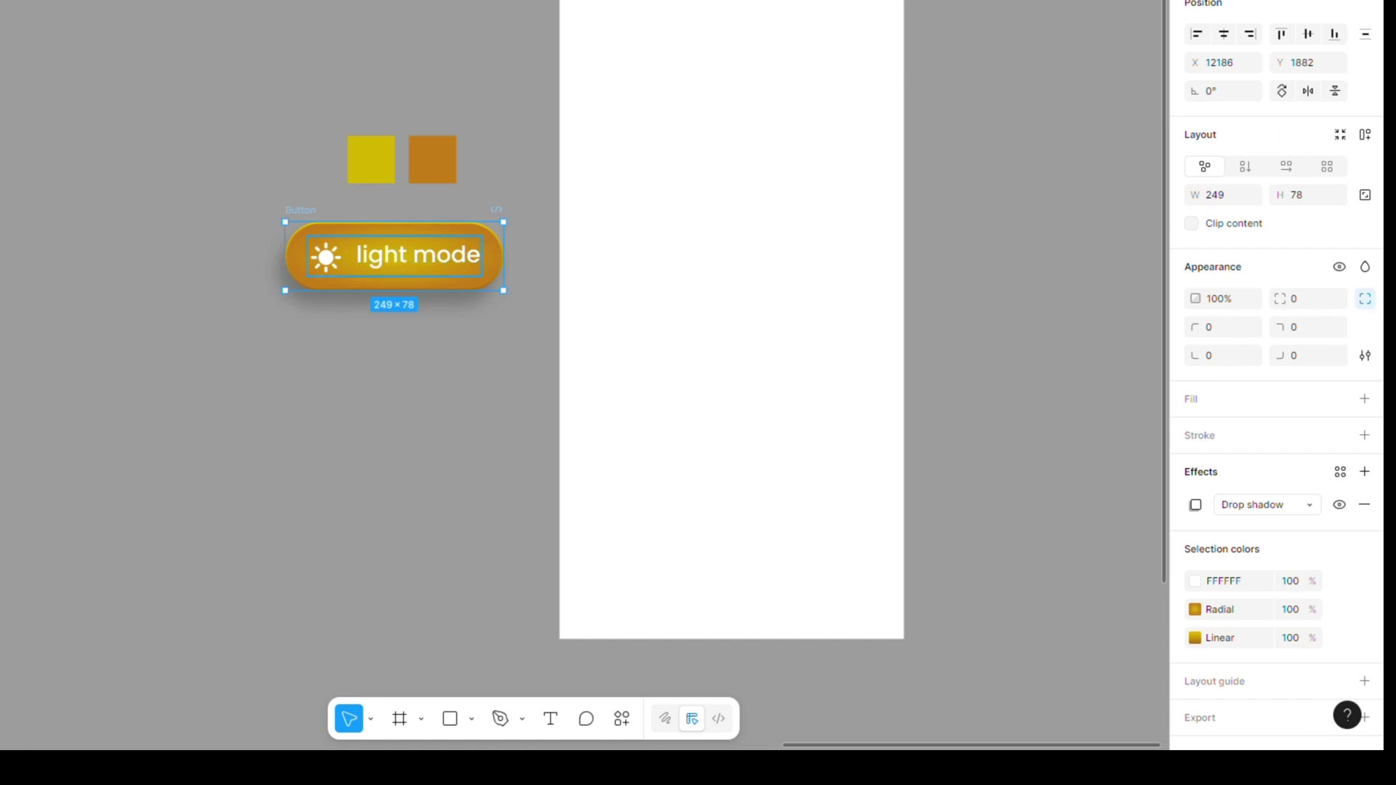
pyautogui.click(493, 270)
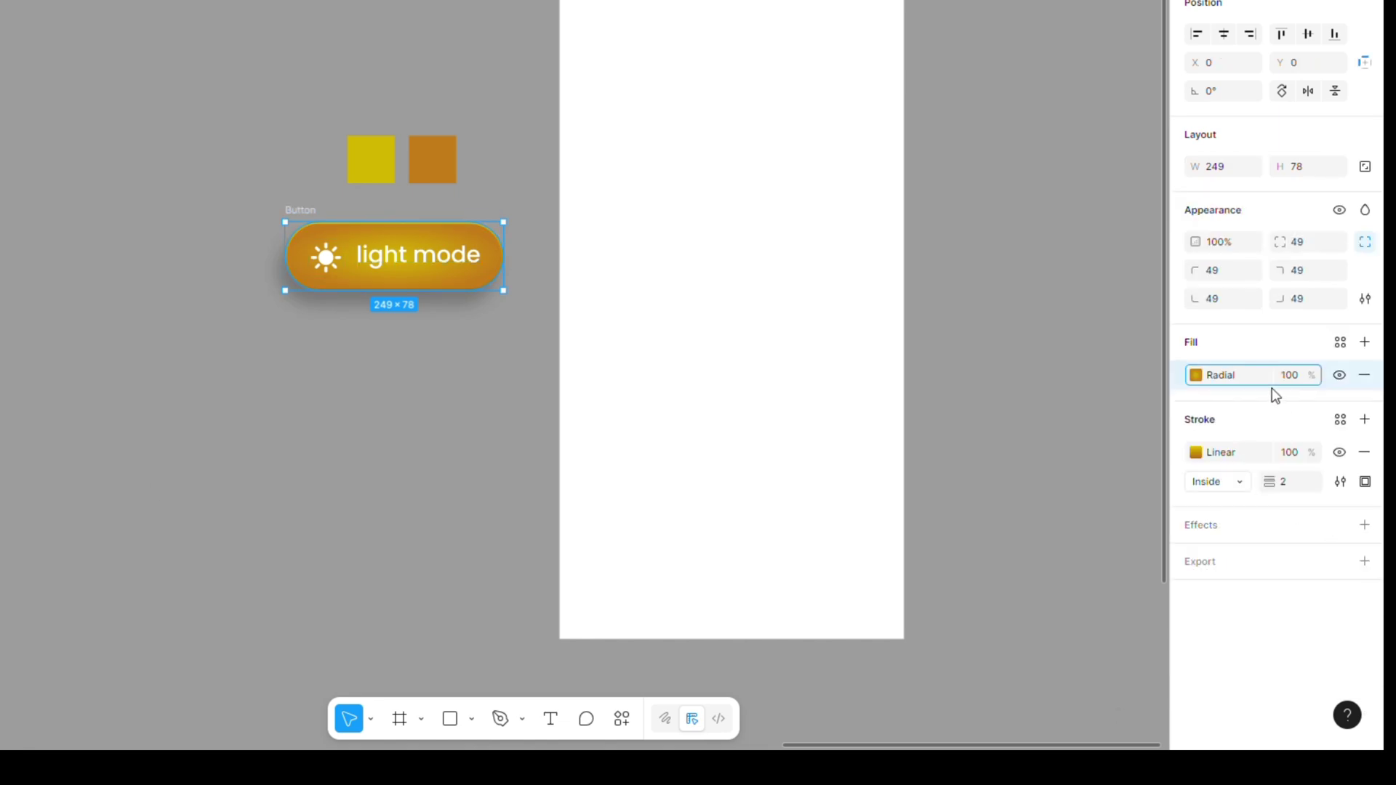
pyautogui.click(643, 221)
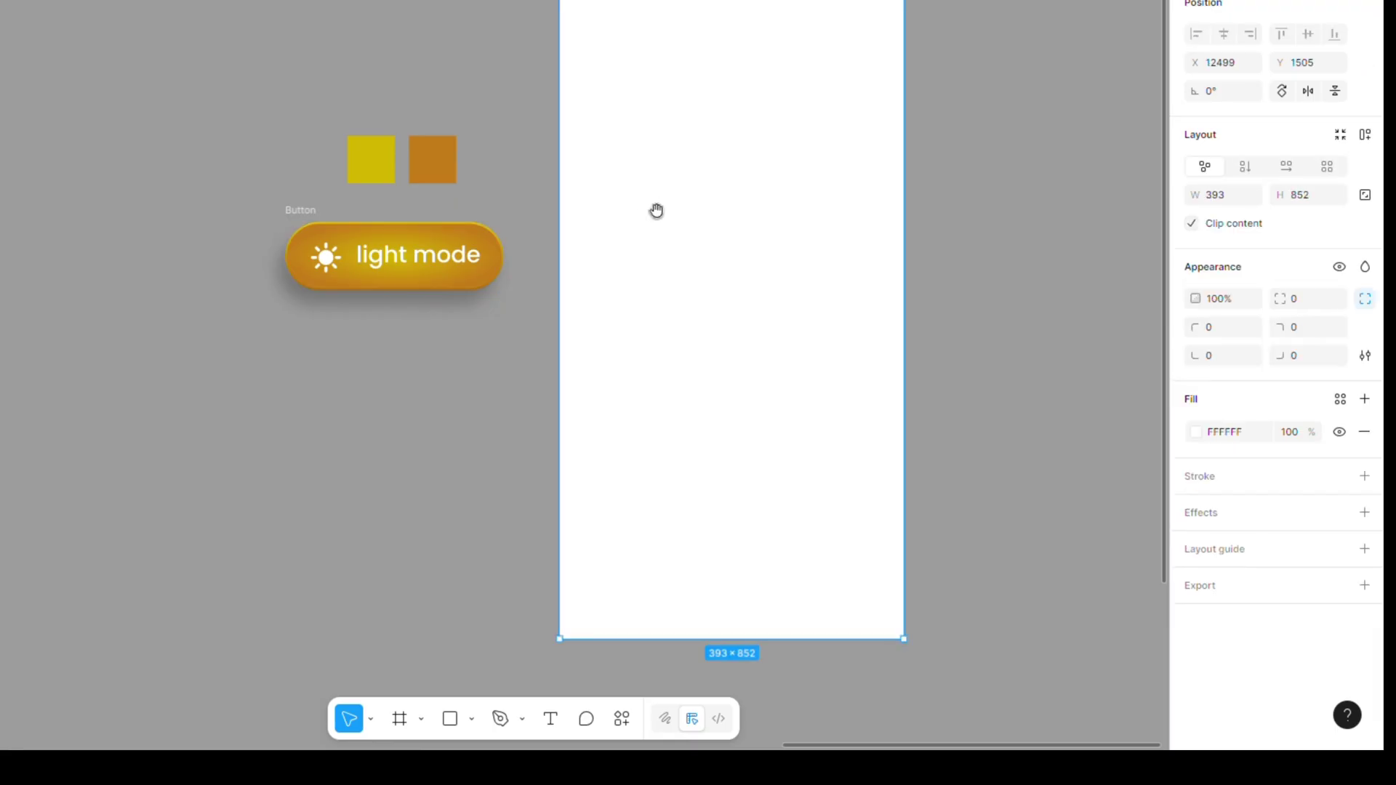
pyautogui.scroll(1, 654, 209)
pyautogui.click(1333, 446)
pyautogui.hotkey('ctrl', 'v')
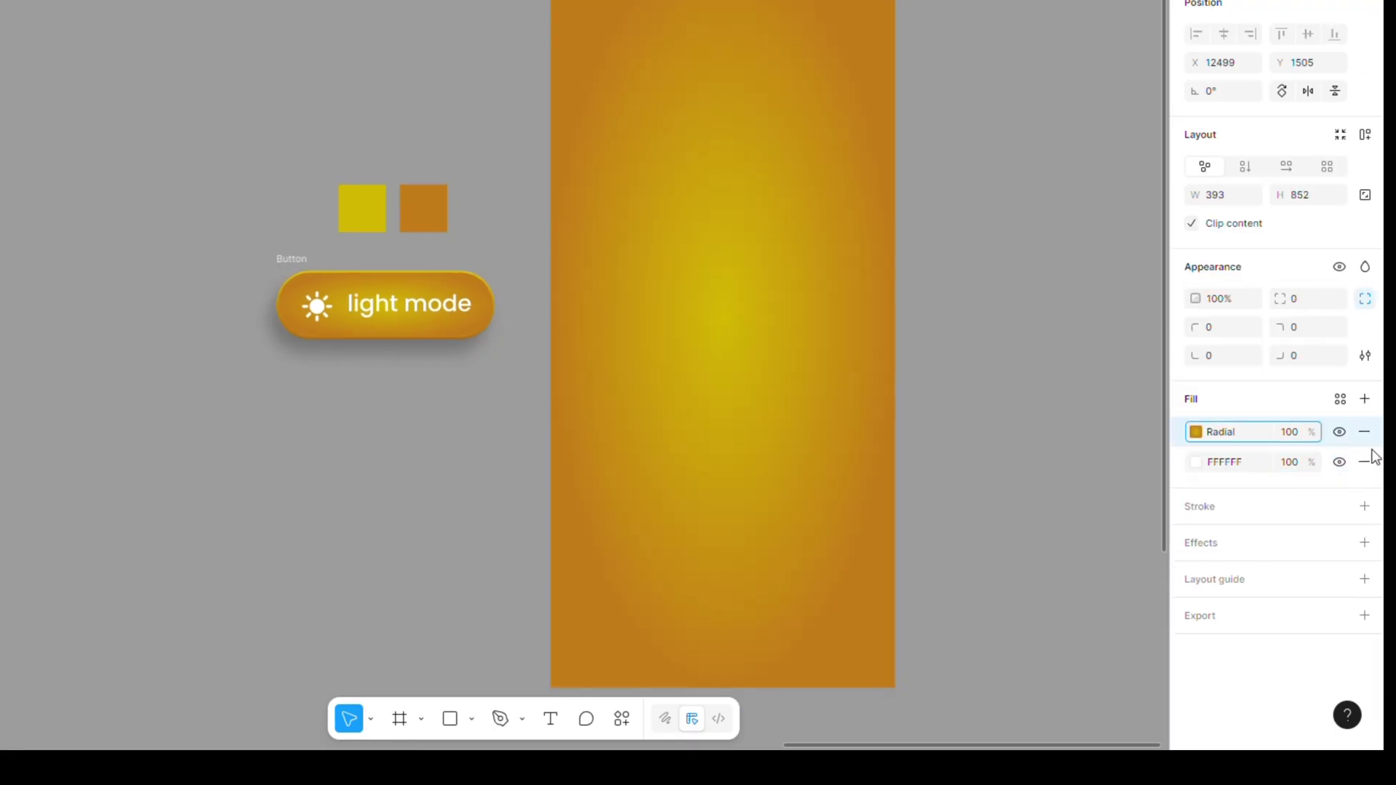
pyautogui.click(1364, 460)
pyautogui.click(1192, 431)
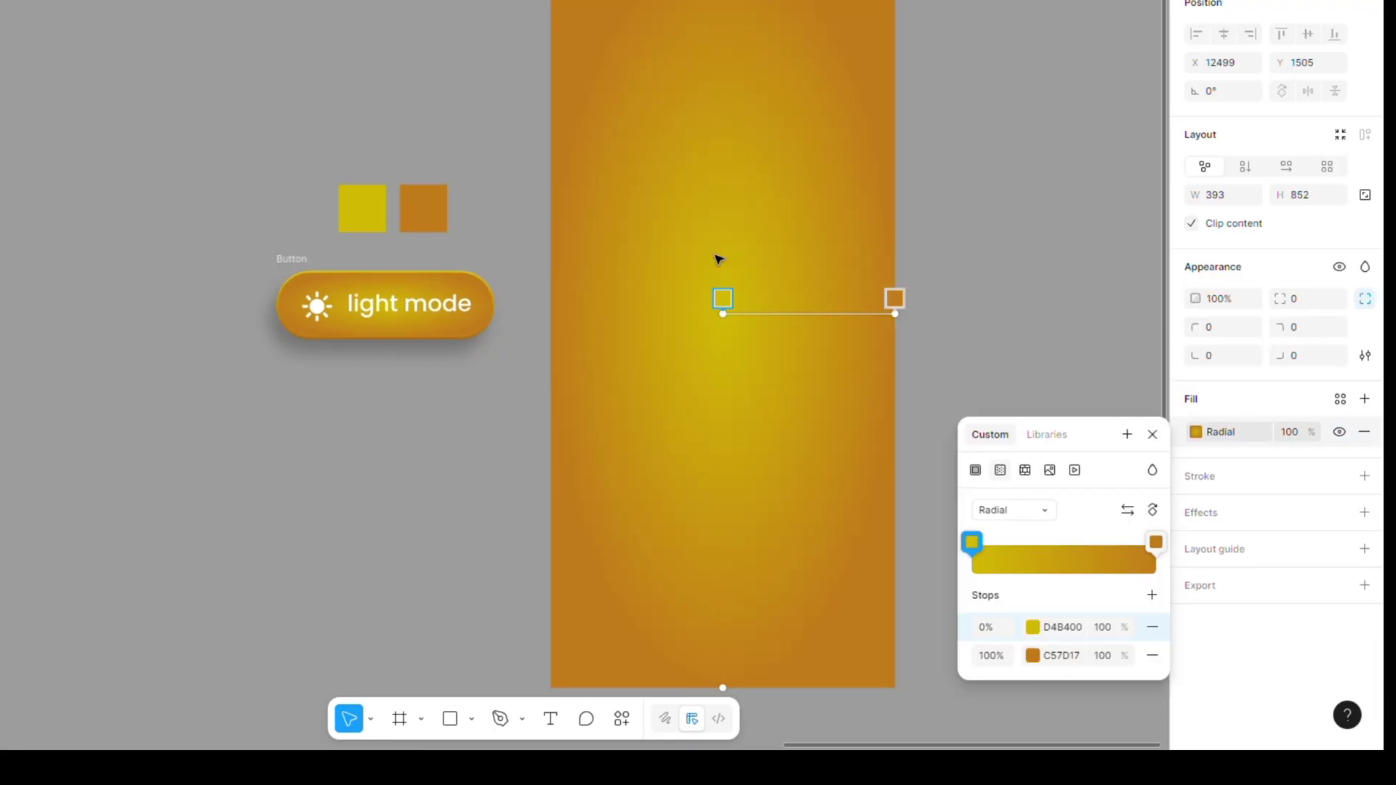
# Step: Move the Button frame into the middle of the phone frame, at about X 83, Y 381
pyautogui.click(336, 301)
pyautogui.moveTo(309, 271); pyautogui.dragTo(660, 281)
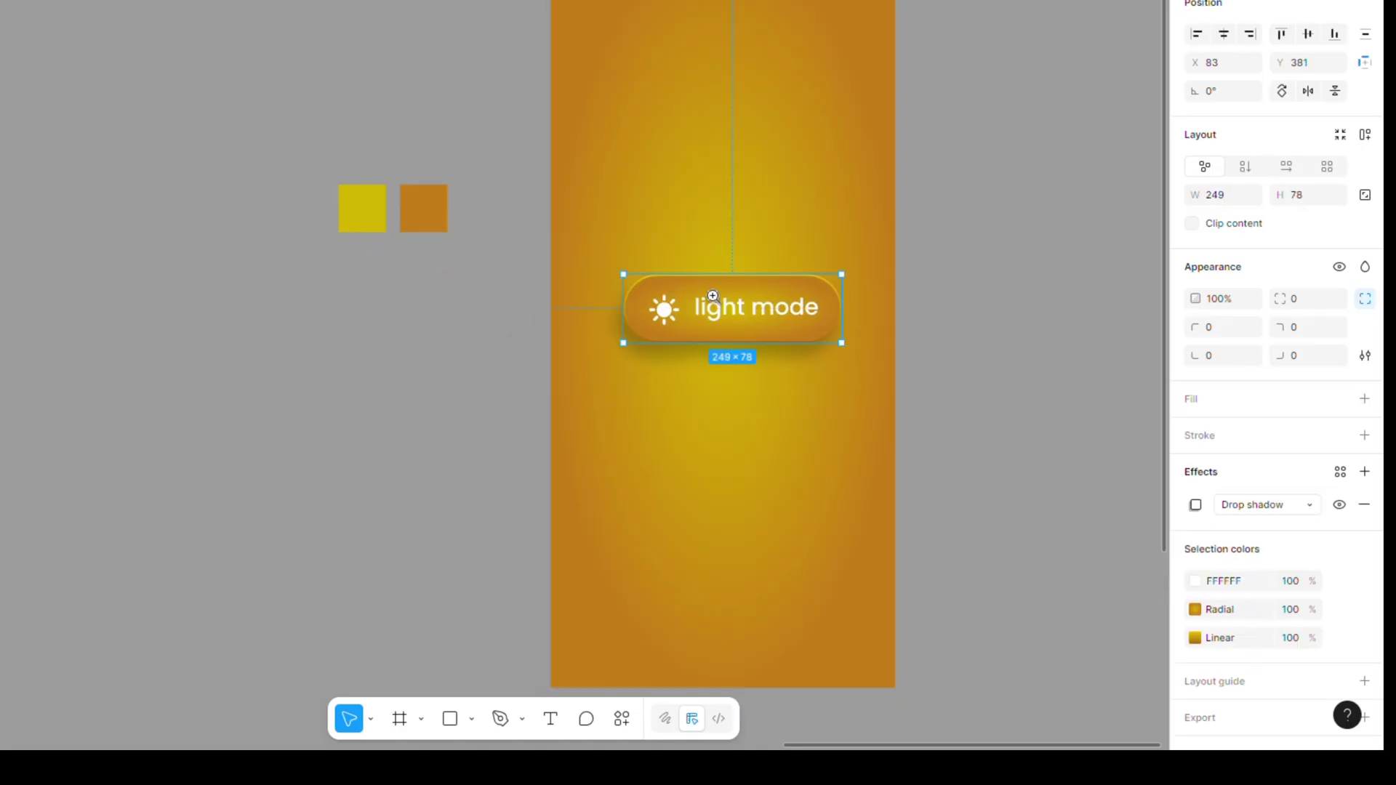
pyautogui.scroll(5, 747, 294)
pyautogui.moveTo(780, 347); pyautogui.dragTo(699, 317)
# Step: Sample the button's orange for its drop shadow color and darken it to 835310 at 100% opacity
pyautogui.click(1185, 509)
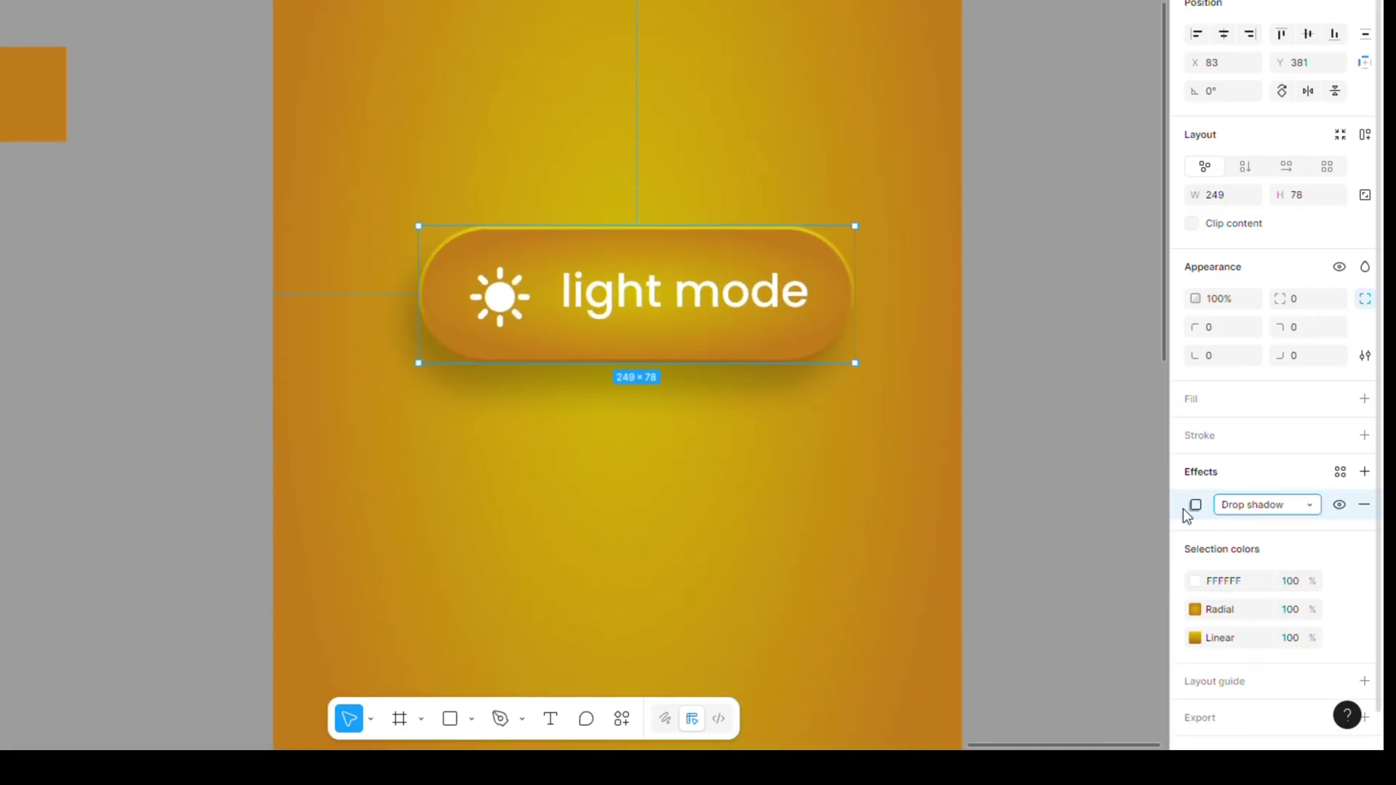
pyautogui.click(1195, 505)
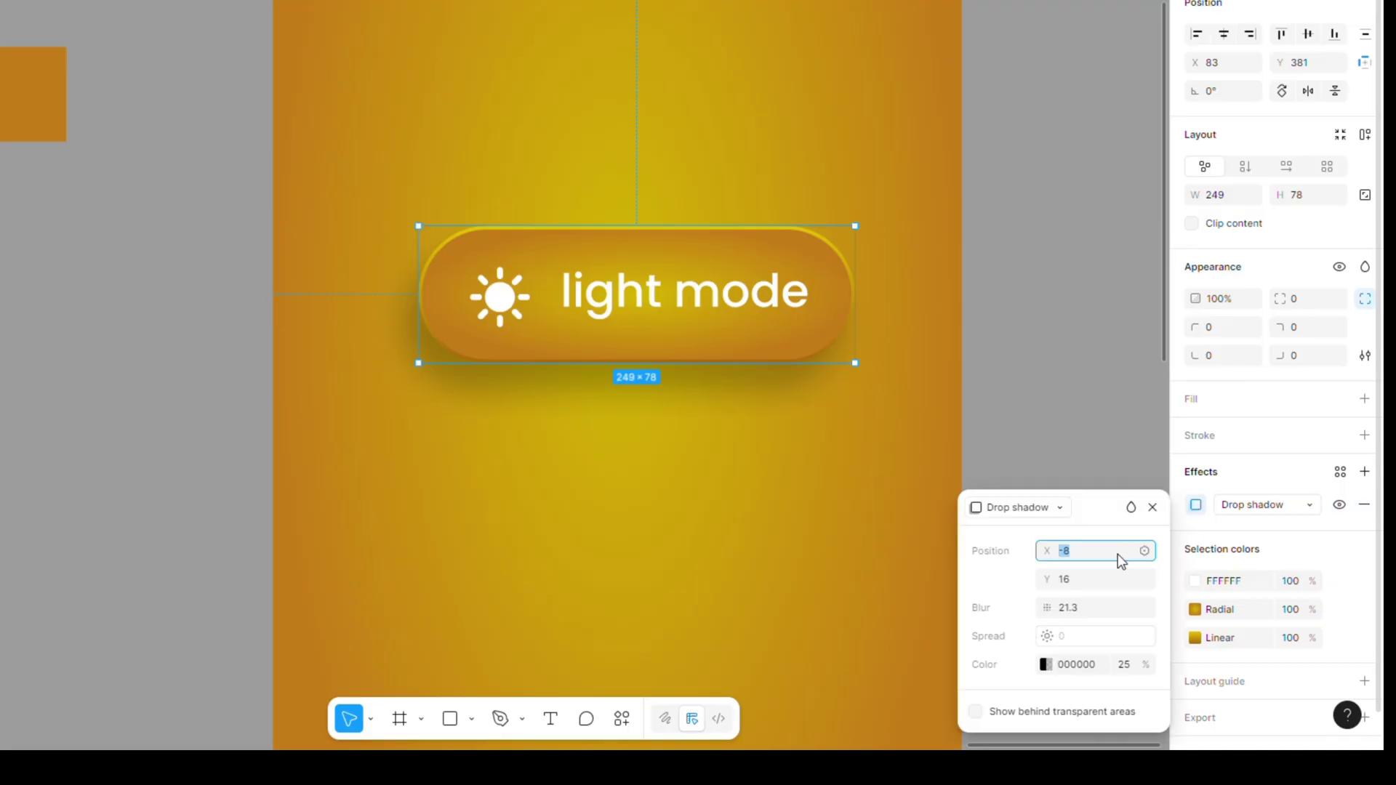
pyautogui.click(1044, 664)
pyautogui.click(769, 574)
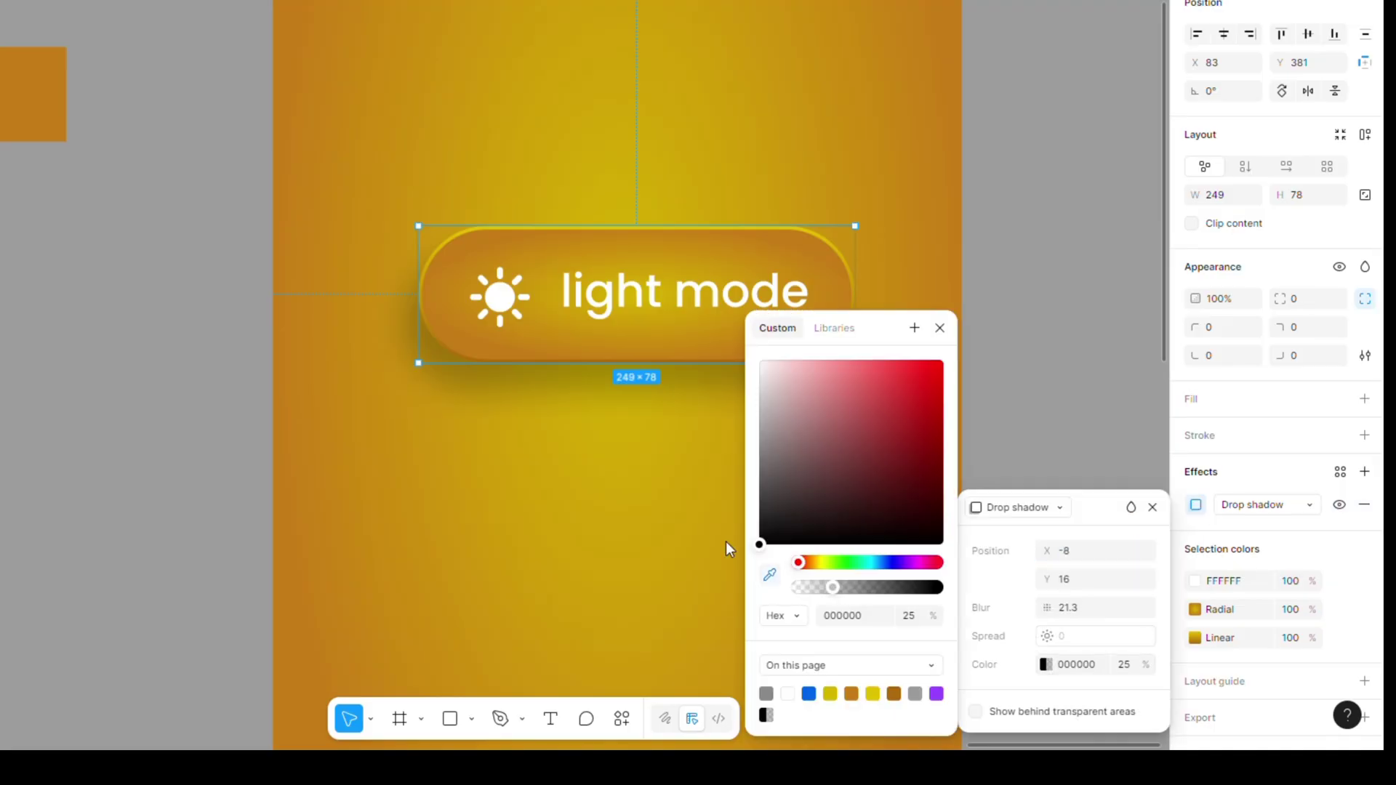
pyautogui.click(466, 339)
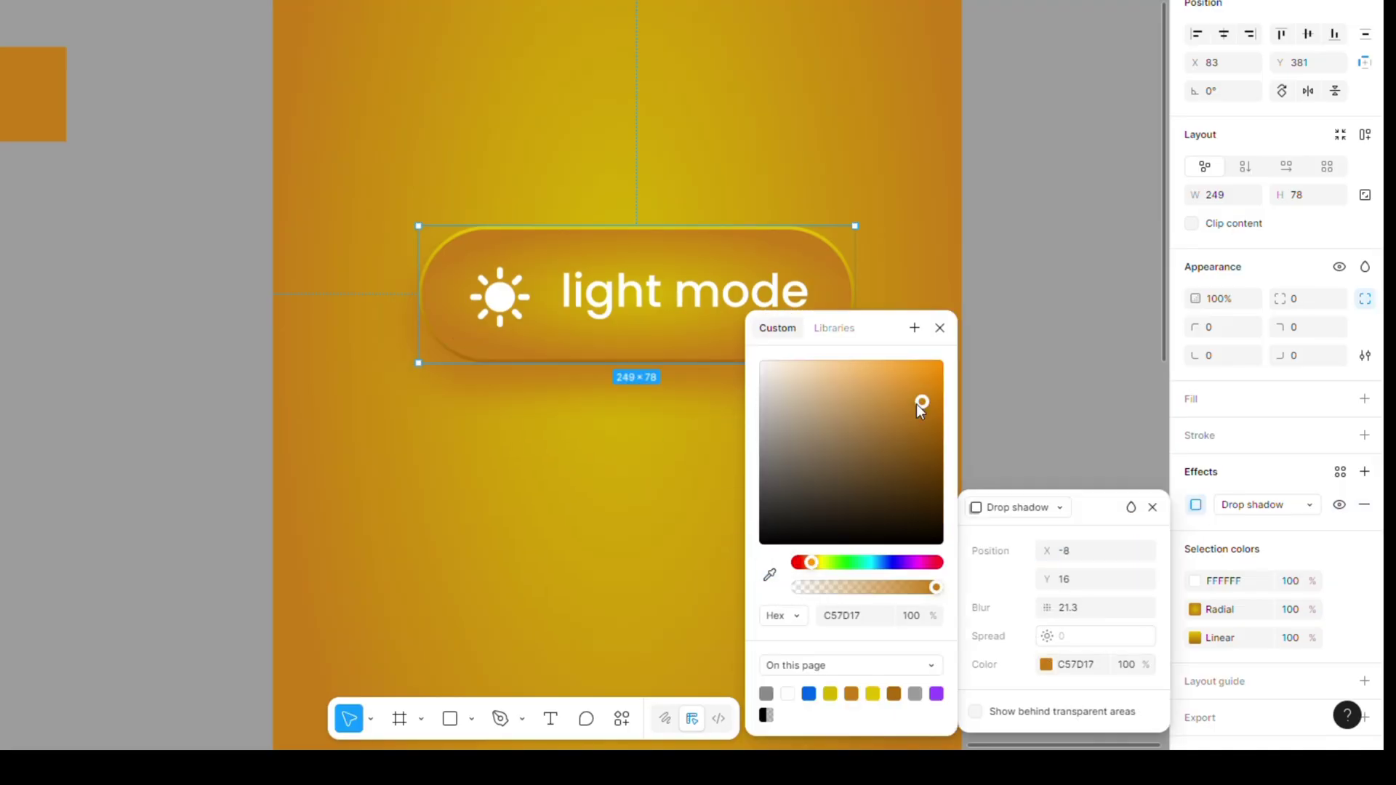
pyautogui.moveTo(916, 404); pyautogui.dragTo(922, 457)
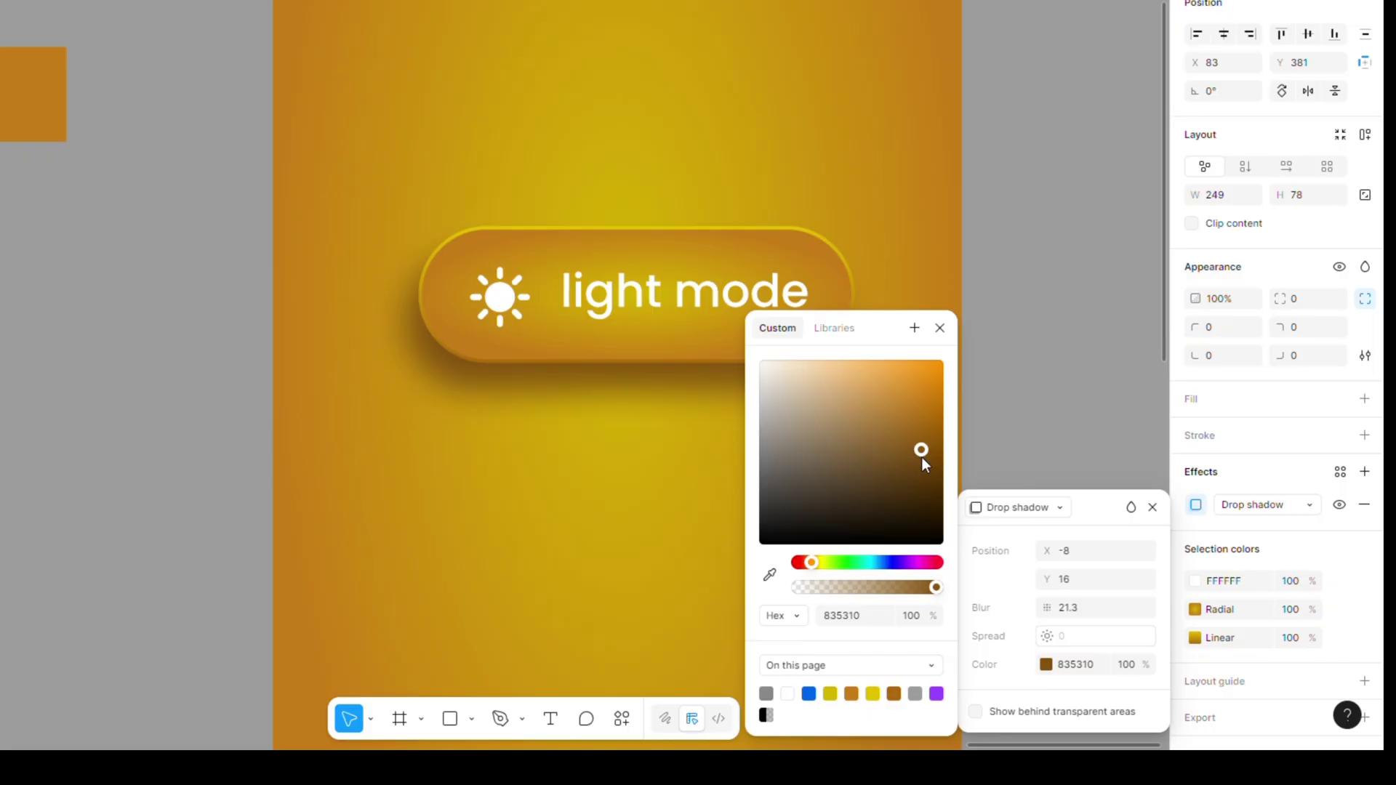
# Step: Set the drop shadow's blur to 30.9 and its opacity to 96%, and deselect the Button frame
pyautogui.moveTo(1047, 607); pyautogui.dragTo(1226, 607)
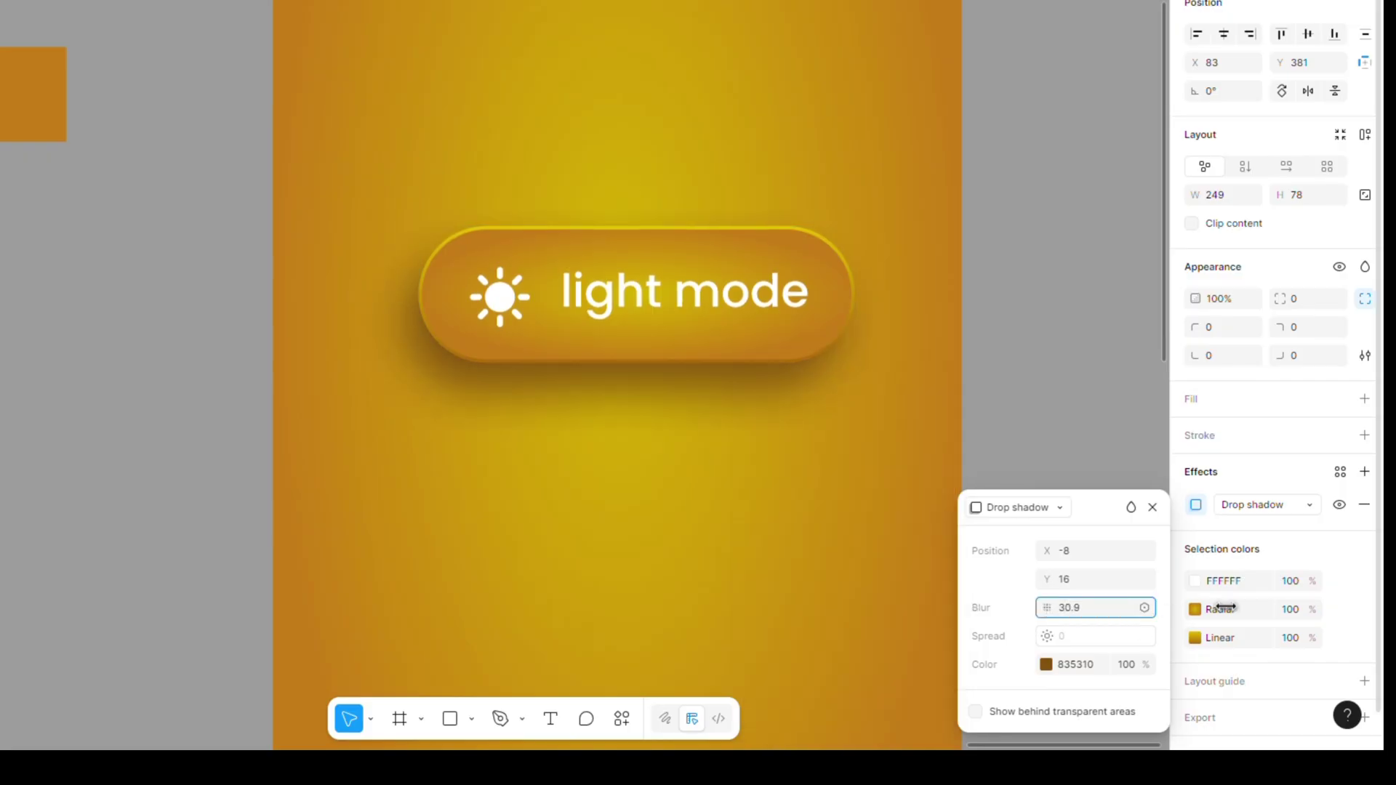
pyautogui.click(1127, 667)
pyautogui.press('Down')
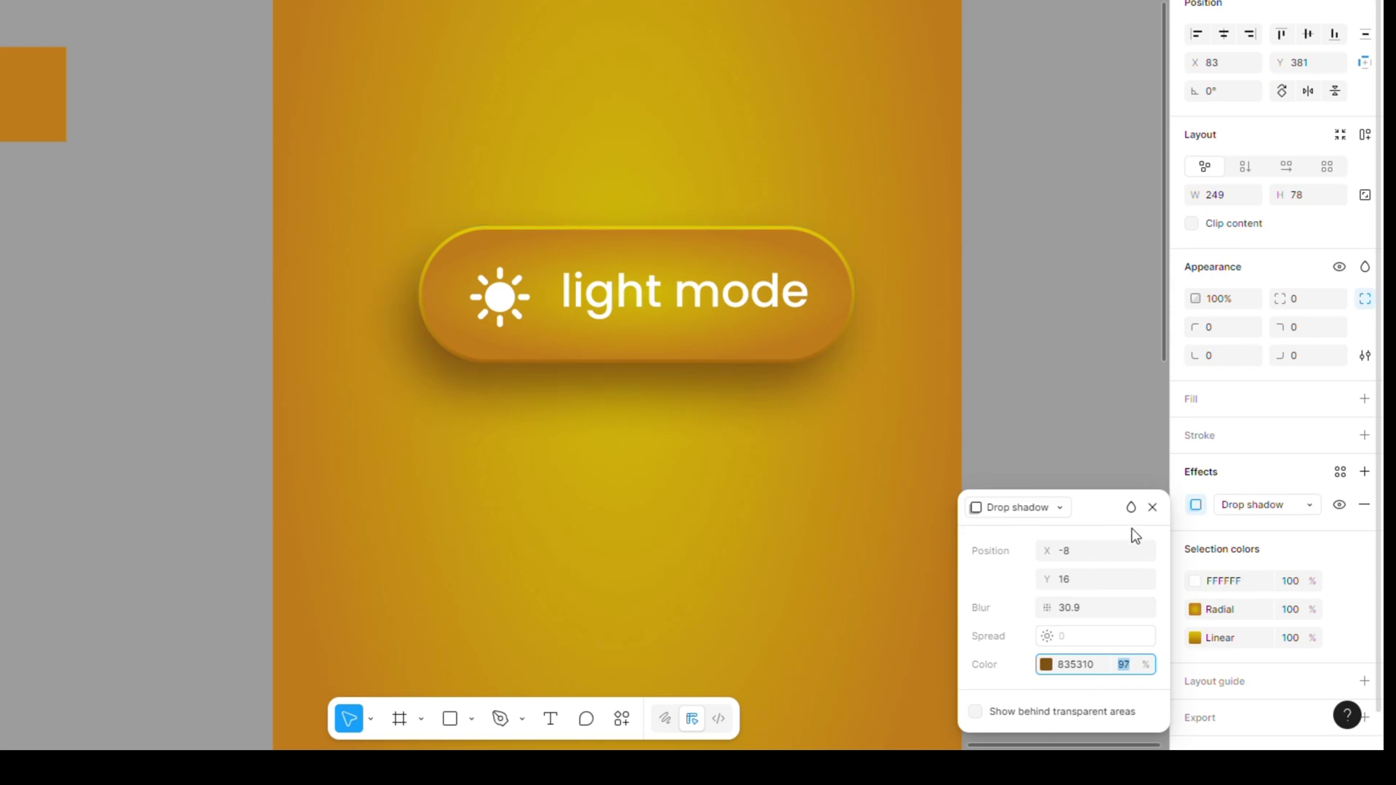
pyautogui.click(1122, 445)
# Step: Try several Y offsets for the Button frame's drop shadow and set it to 22
pyautogui.click(582, 349)
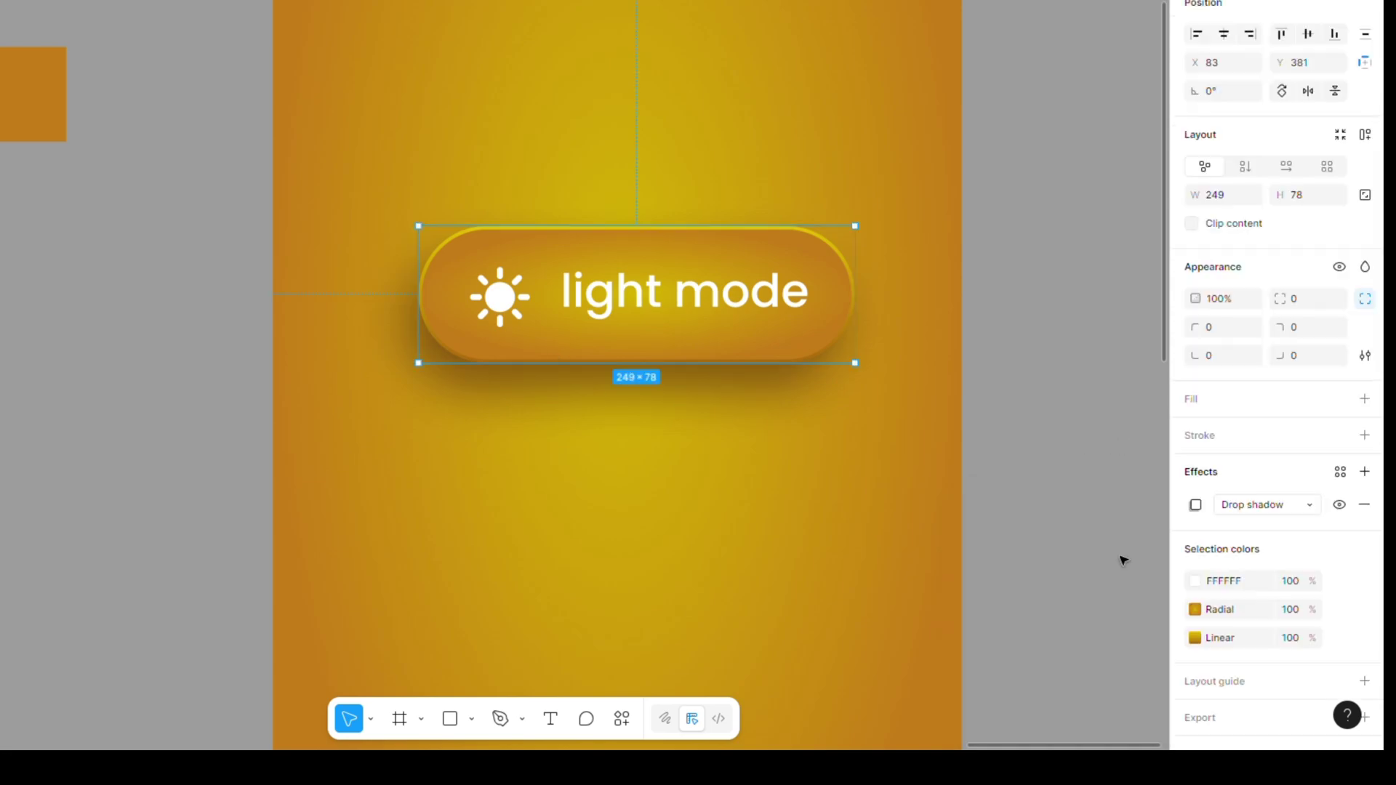
pyautogui.click(1196, 505)
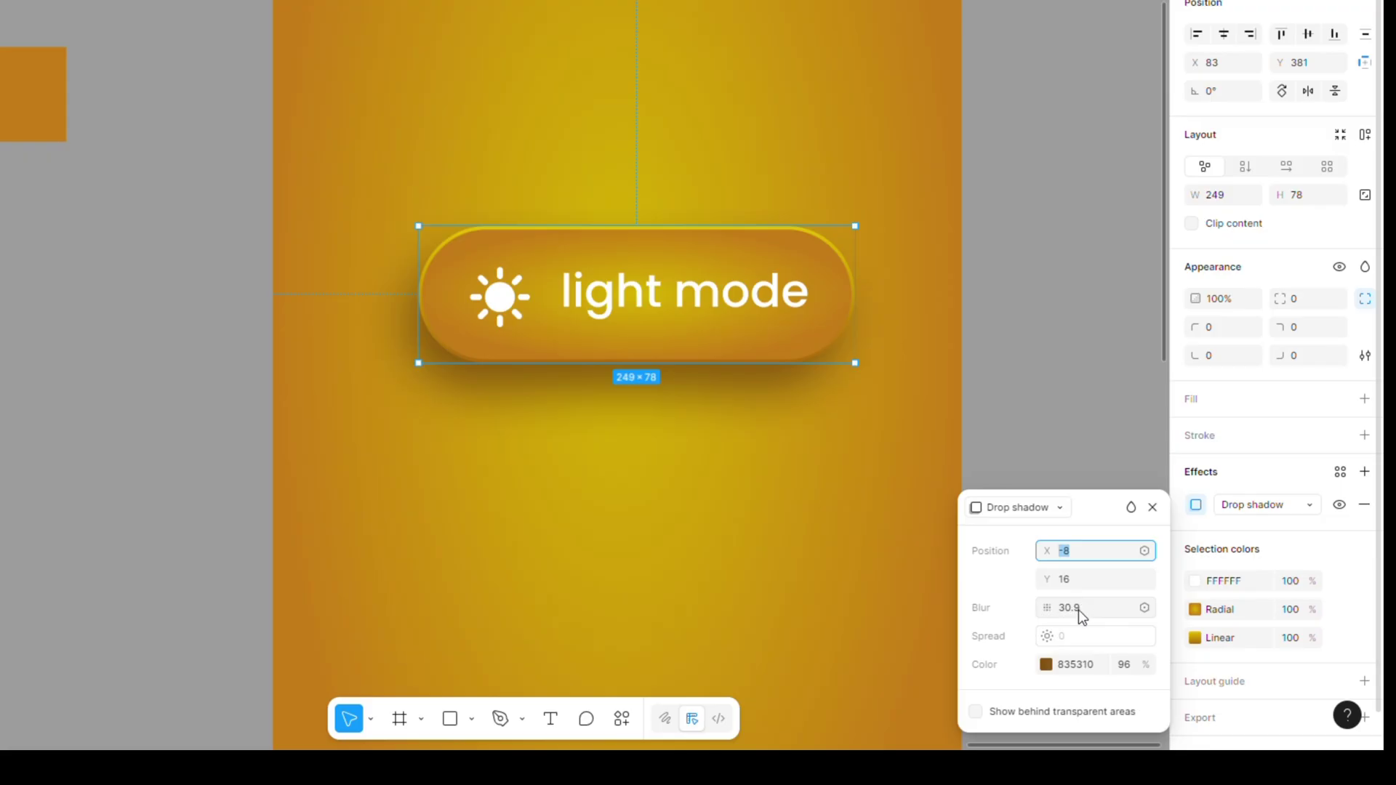
pyautogui.click(1079, 583)
pyautogui.press('Up')
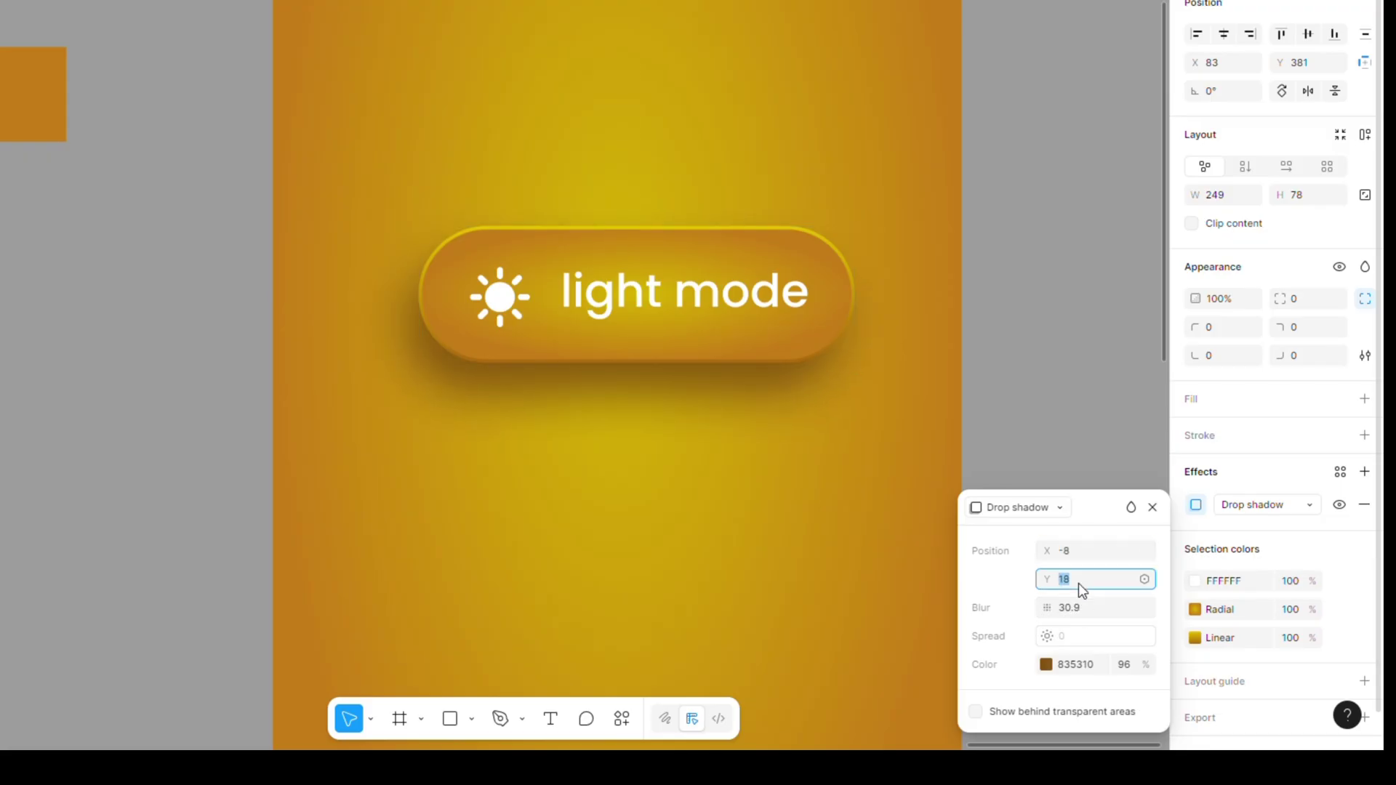
pyautogui.press('Down')
pyautogui.press('Down')
pyautogui.press('Down')
pyautogui.press('Down')
pyautogui.press('Down')
pyautogui.press('Up')
pyautogui.press('Up')
pyautogui.press('Up')
pyautogui.press('Up')
pyautogui.press('Up')
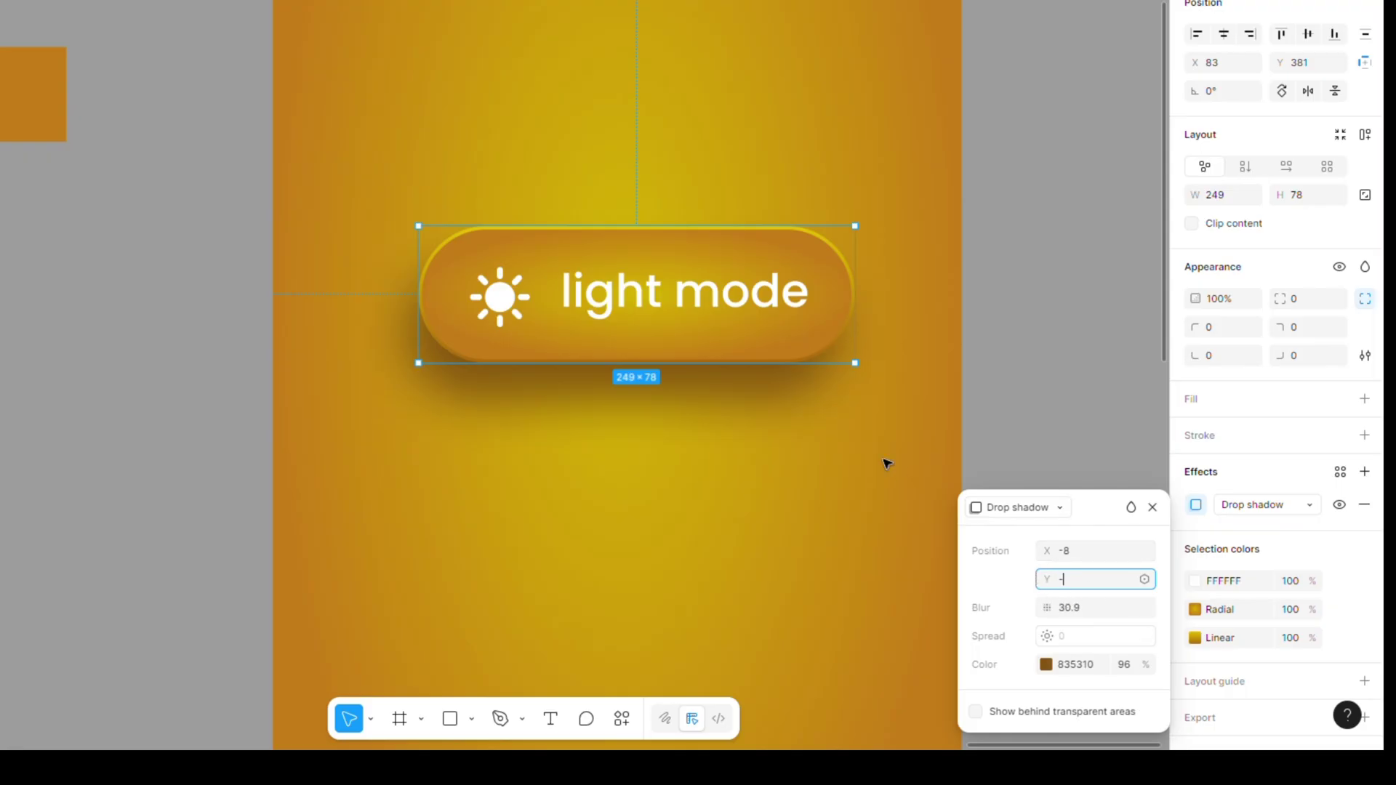
pyautogui.click(895, 368)
# Step: Move the Button frame out of the phone frame onto the empty canvas, at about X 12066, Y 1927
pyautogui.hscroll(-5, 938, 349)
pyautogui.scroll(-2, 938, 349)
pyautogui.moveTo(855, 242); pyautogui.dragTo(529, 221)
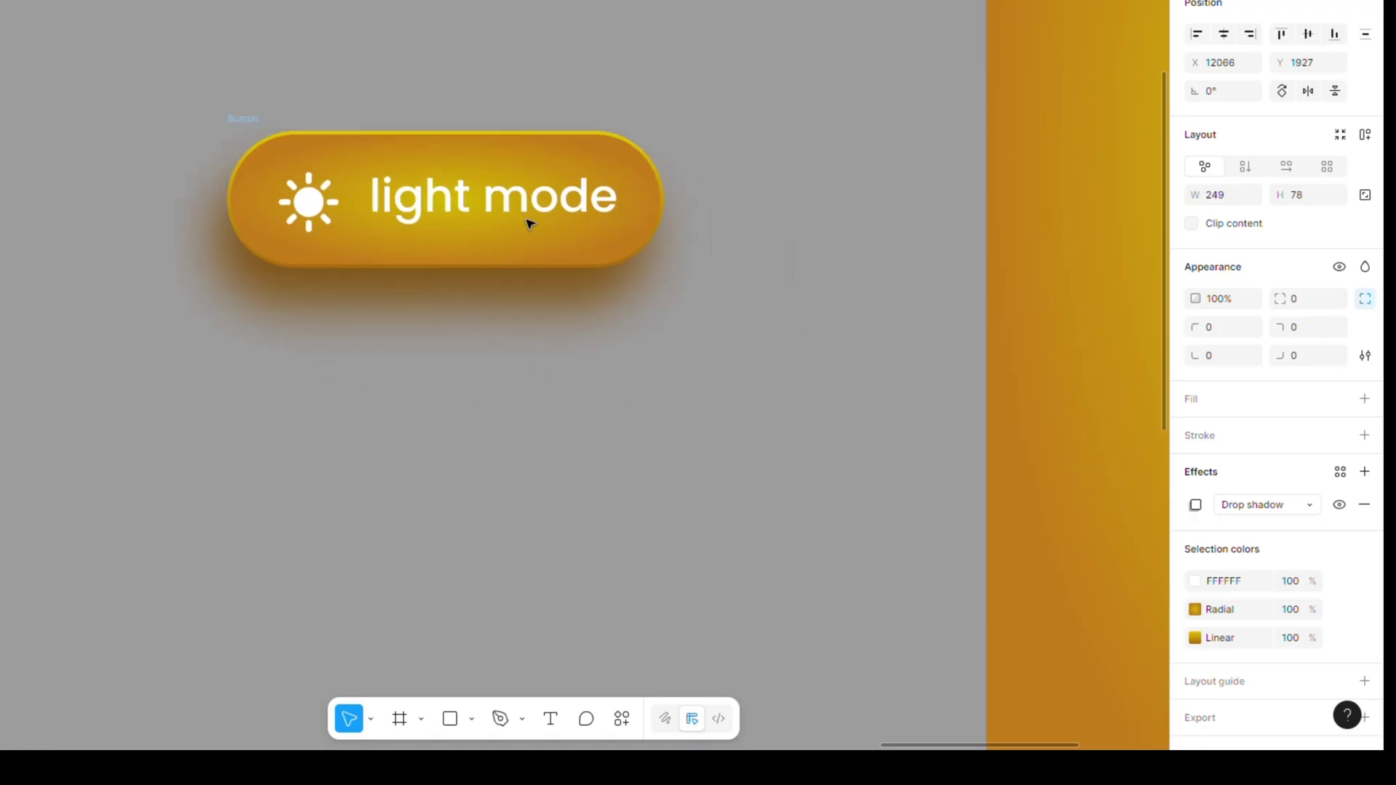
pyautogui.click(1194, 504)
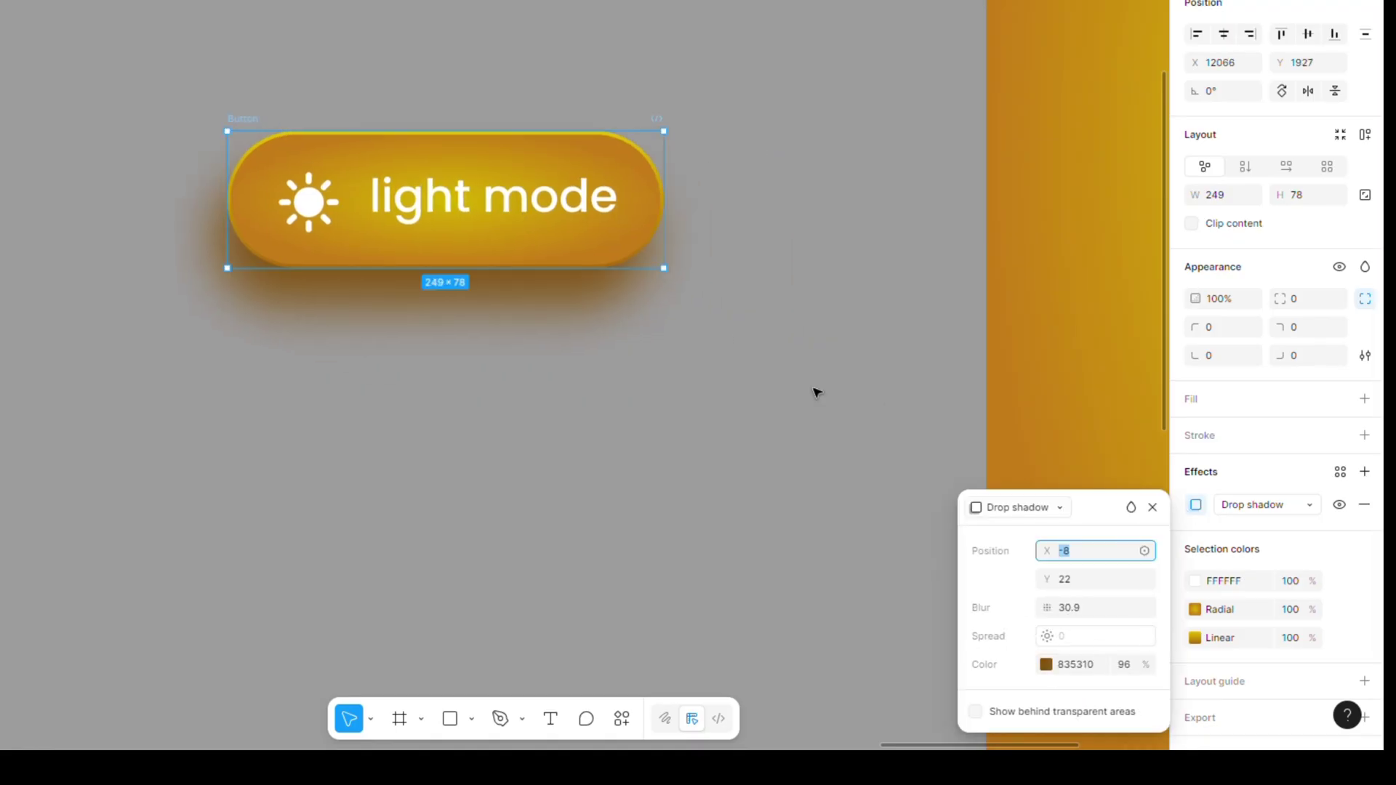
pyautogui.doubleClick(578, 253)
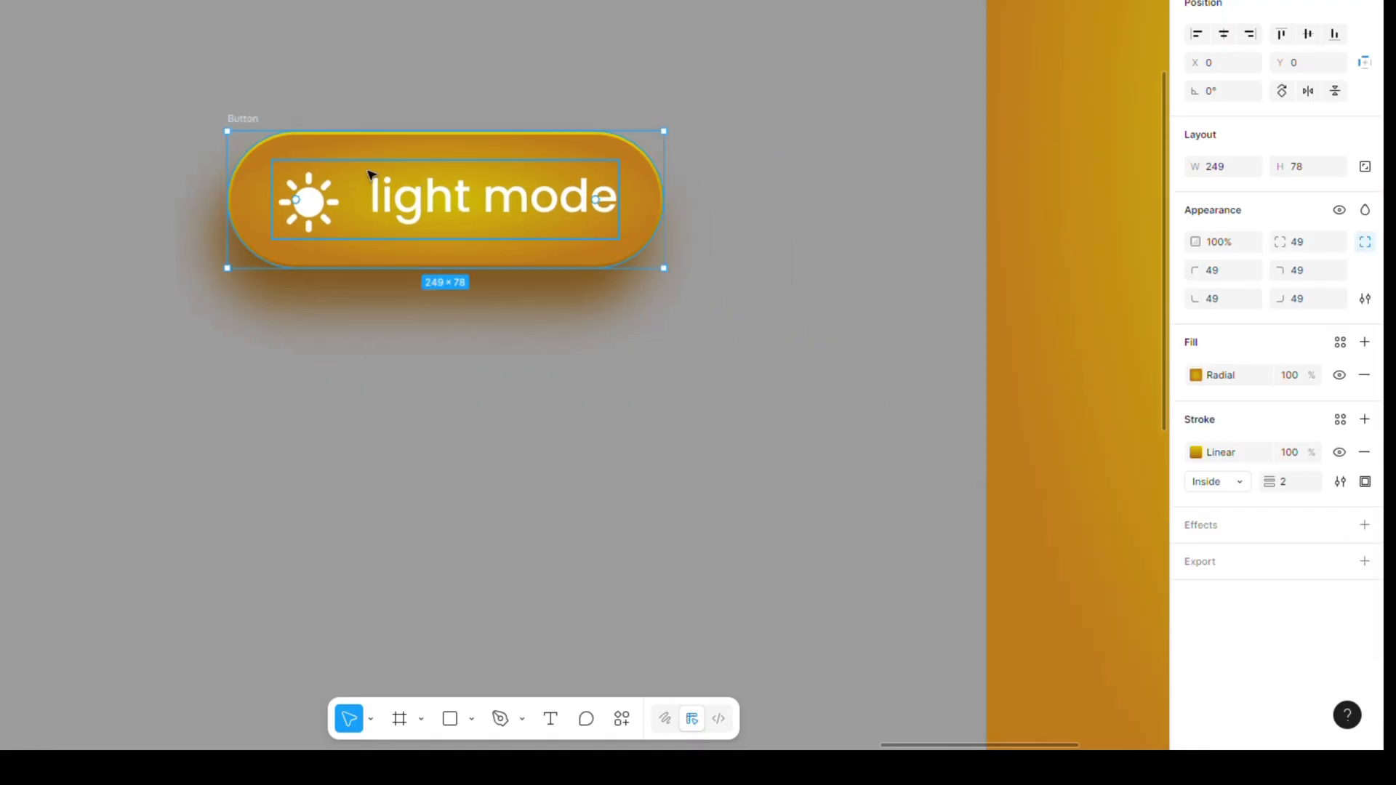
# Step: Duplicate the Button frame directly below the original, at about X 12066, Y 2054
pyautogui.click(251, 117)
pyautogui.moveTo(251, 117); pyautogui.dragTo(243, 357)
pyautogui.moveTo(656, 530); pyautogui.dragTo(712, 424)
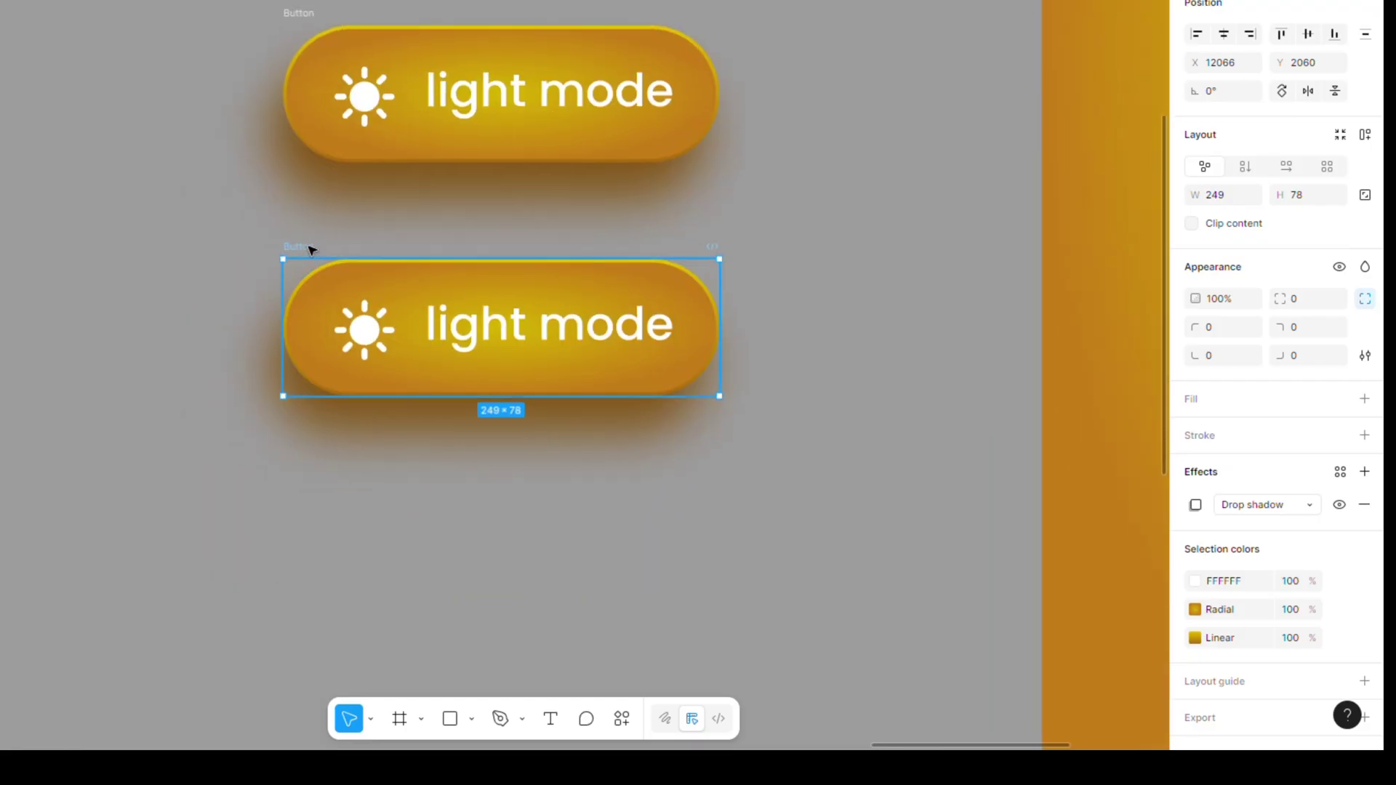
pyautogui.moveTo(312, 246); pyautogui.dragTo(312, 242)
# Step: Set the second button's drop shadow to X offset -15 and Y offset 15
pyautogui.click(1196, 504)
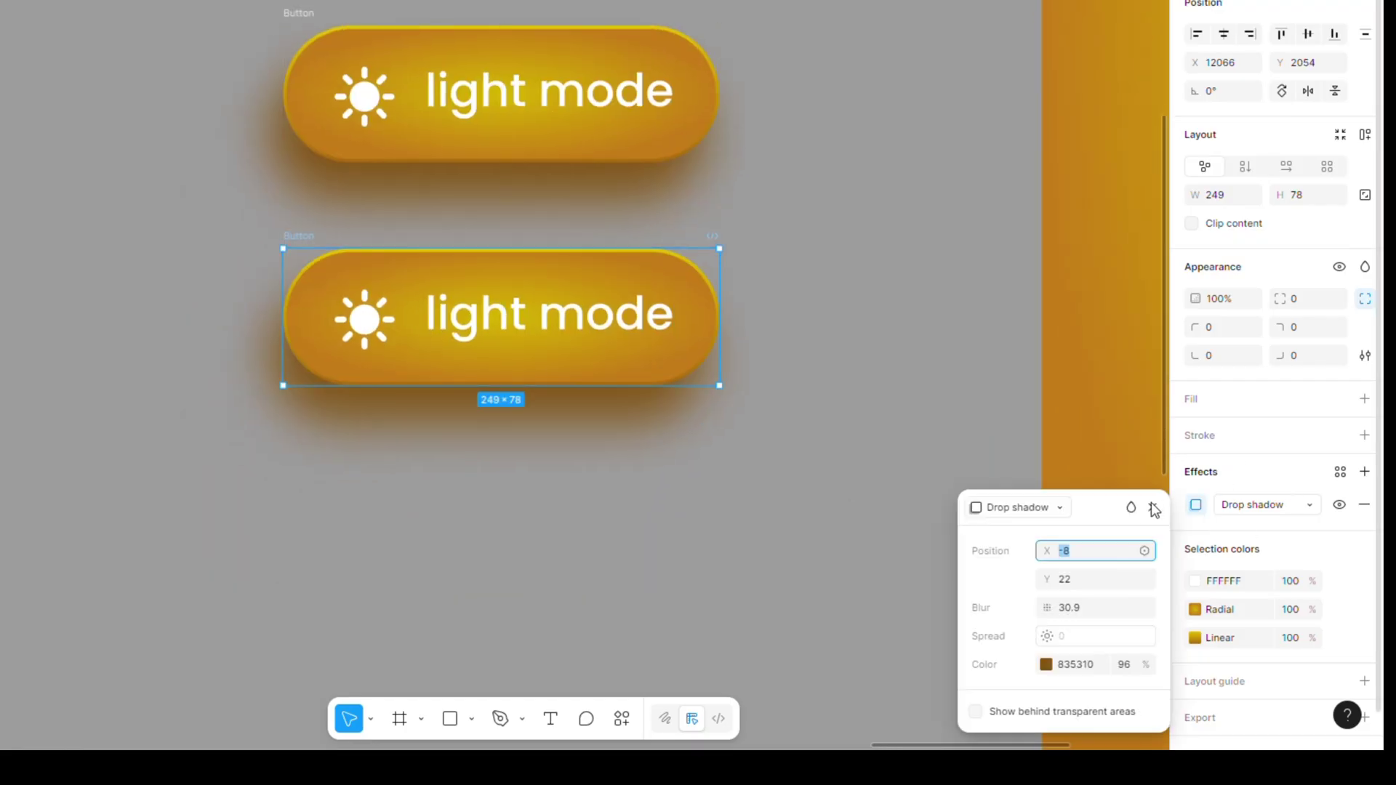
pyautogui.write('zzzz-11')
pyautogui.press('Return')
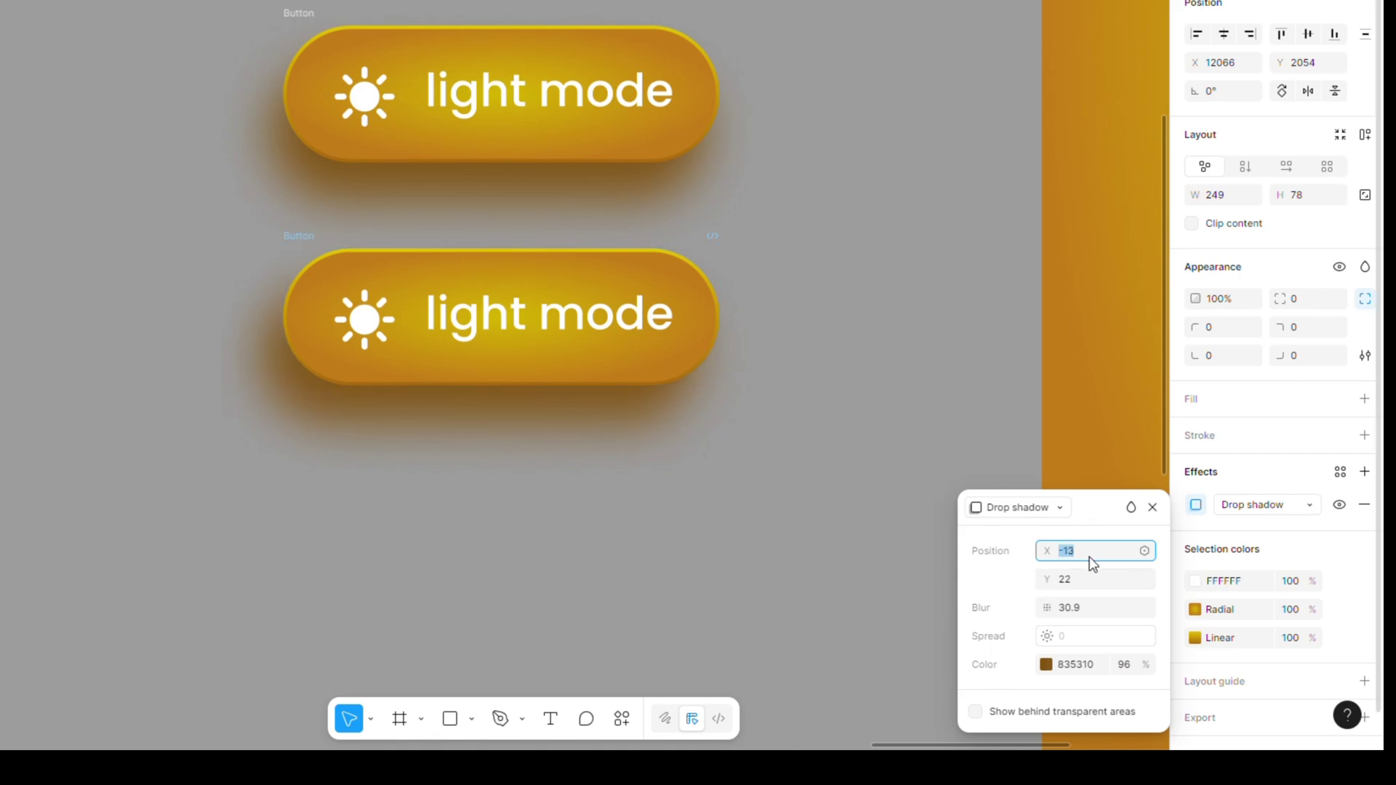
pyautogui.press('Down')
pyautogui.click(1089, 574)
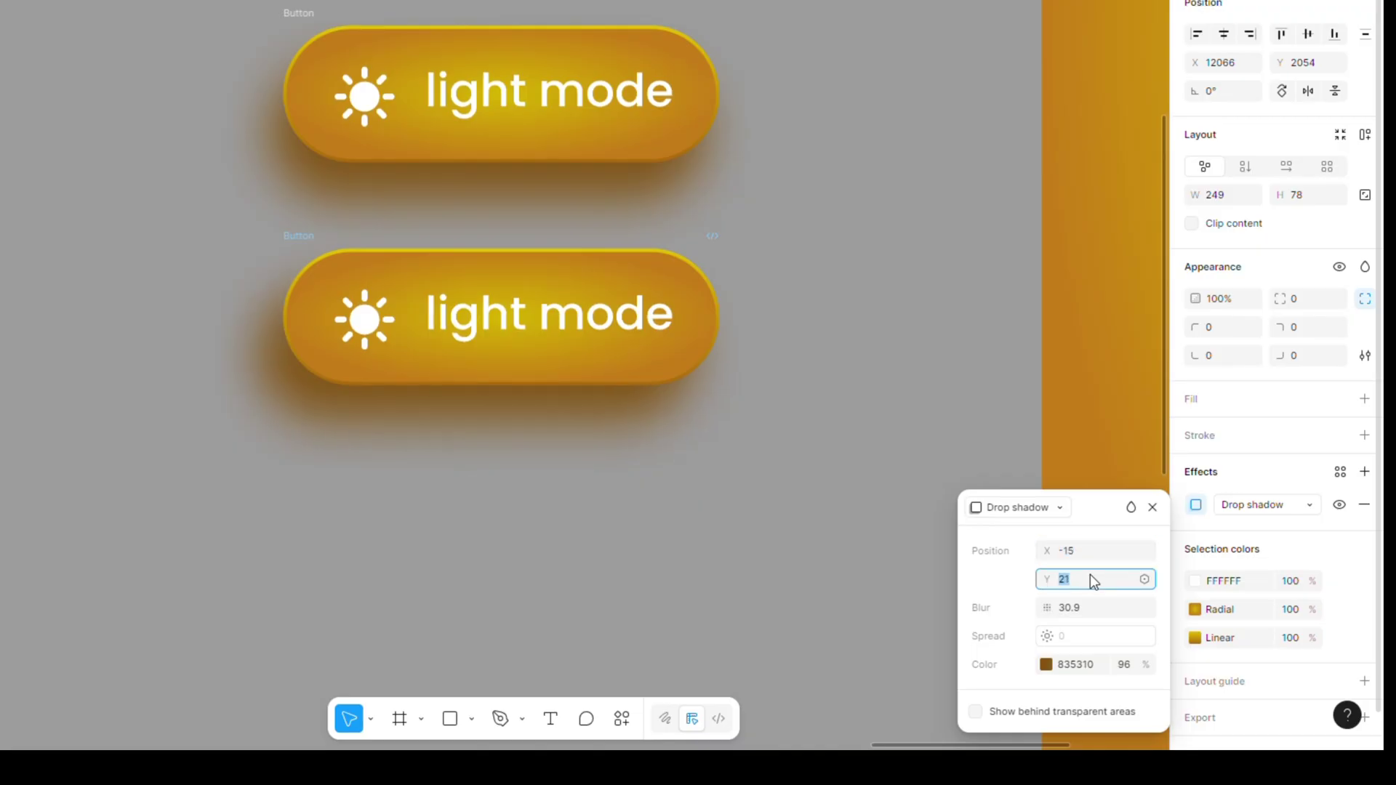
pyautogui.press('Down')
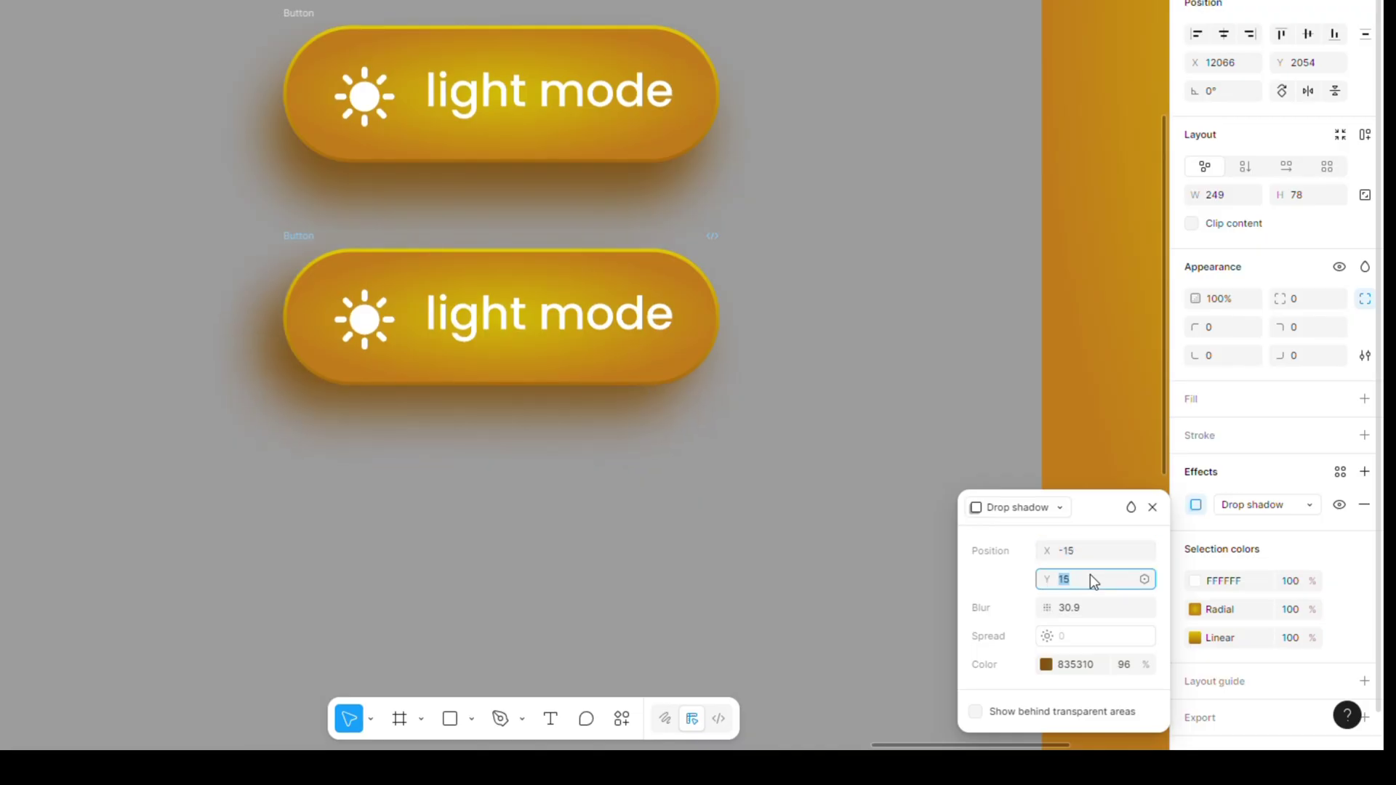
pyautogui.click(797, 514)
# Step: Duplicate the second button directly below itself, at about X 12066, Y 2186
pyautogui.scroll(-2, 798, 514)
pyautogui.click(300, 160)
pyautogui.moveTo(305, 161); pyautogui.dragTo(306, 393)
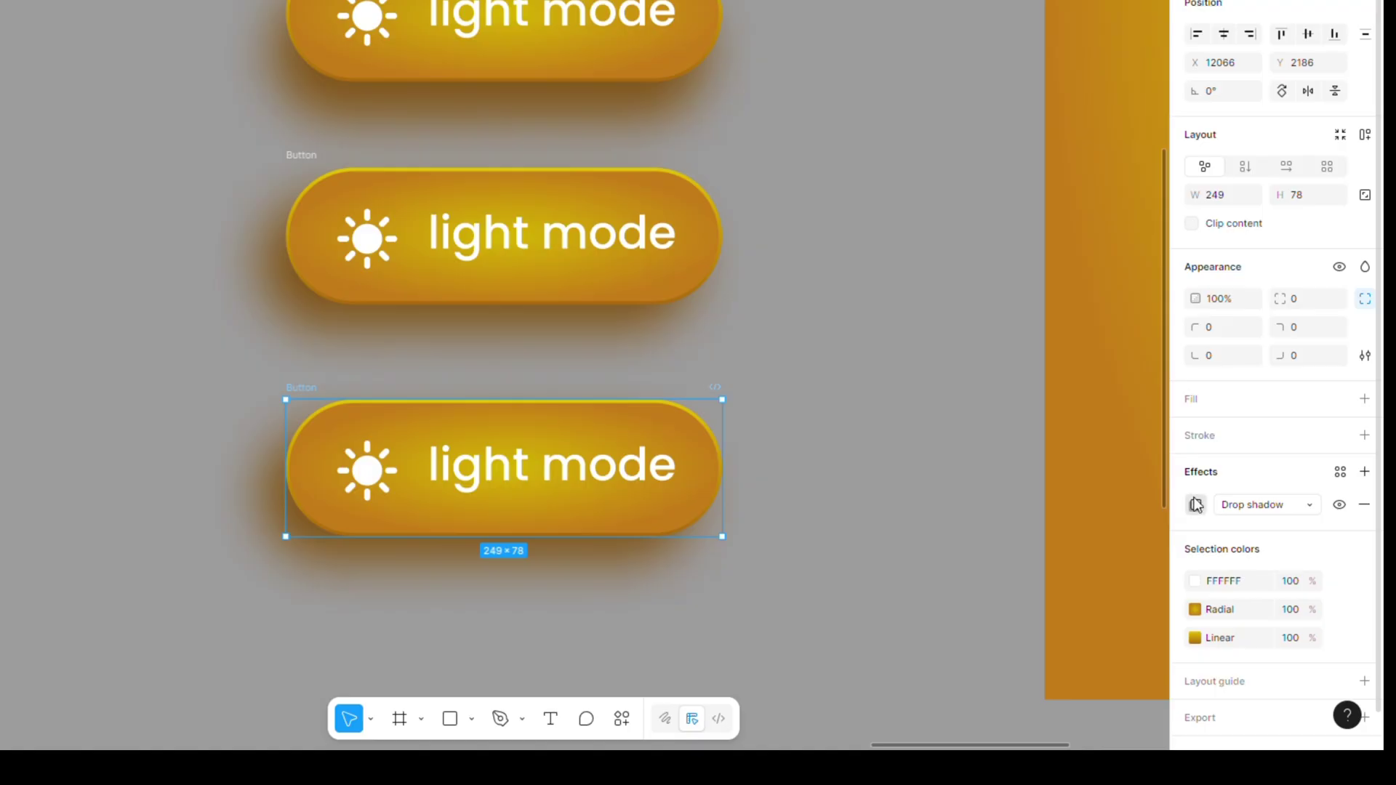
# Step: Set the third button's drop shadow to X offset -24 and Y offset 11
pyautogui.click(1196, 504)
pyautogui.click(1078, 564)
pyautogui.press('Down')
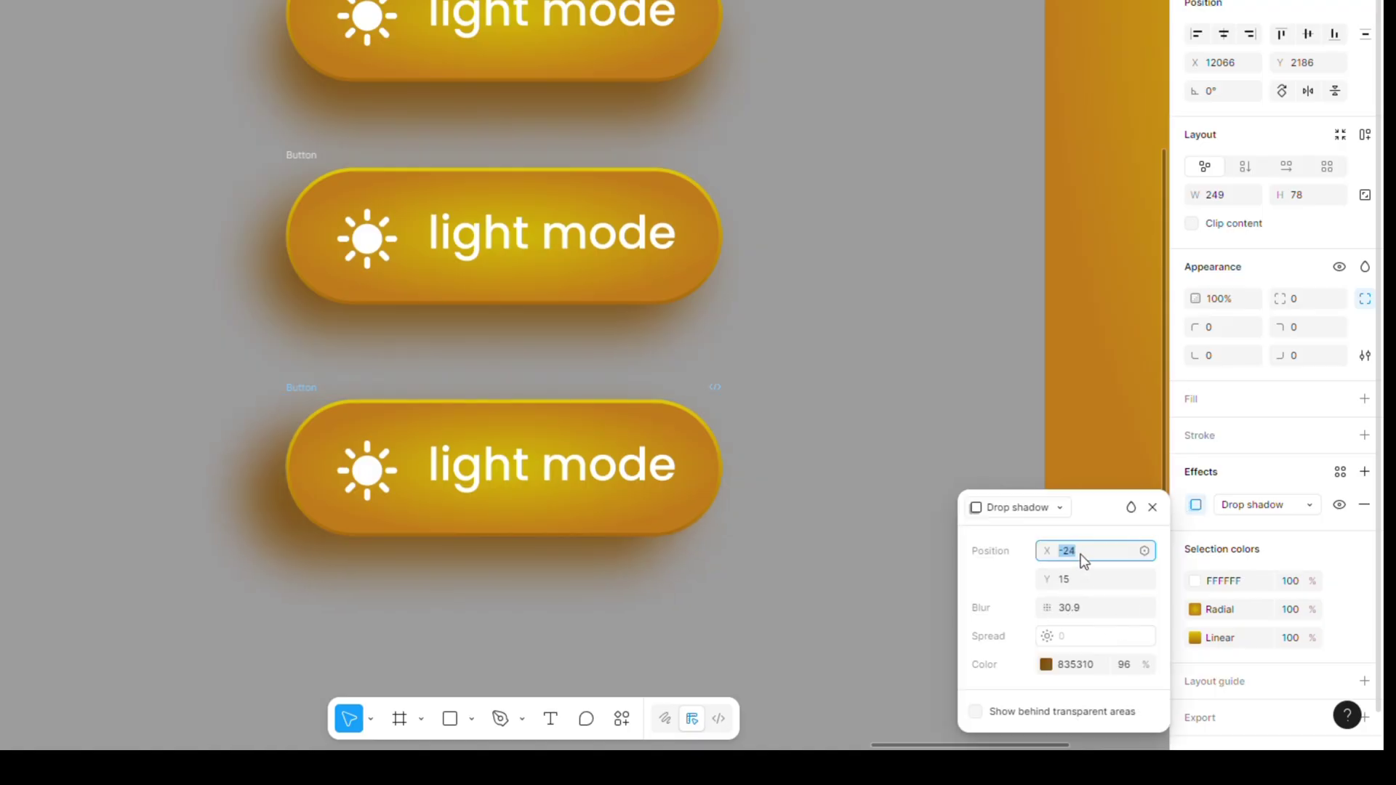
pyautogui.click(1080, 574)
pyautogui.press('Up')
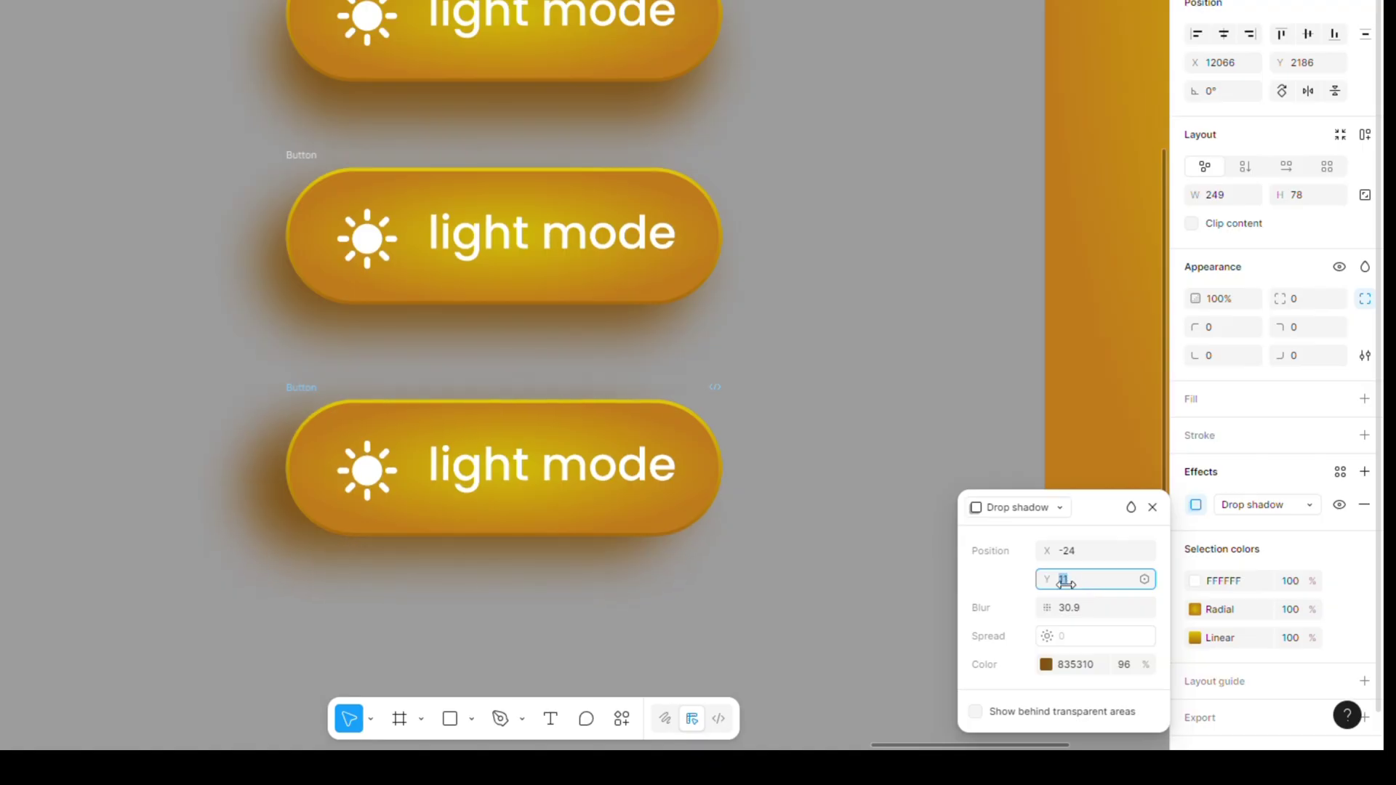
pyautogui.click(879, 520)
# Step: Duplicate the third button directly below itself, at about X 12066, Y 2300
pyautogui.scroll(-3, 848, 415)
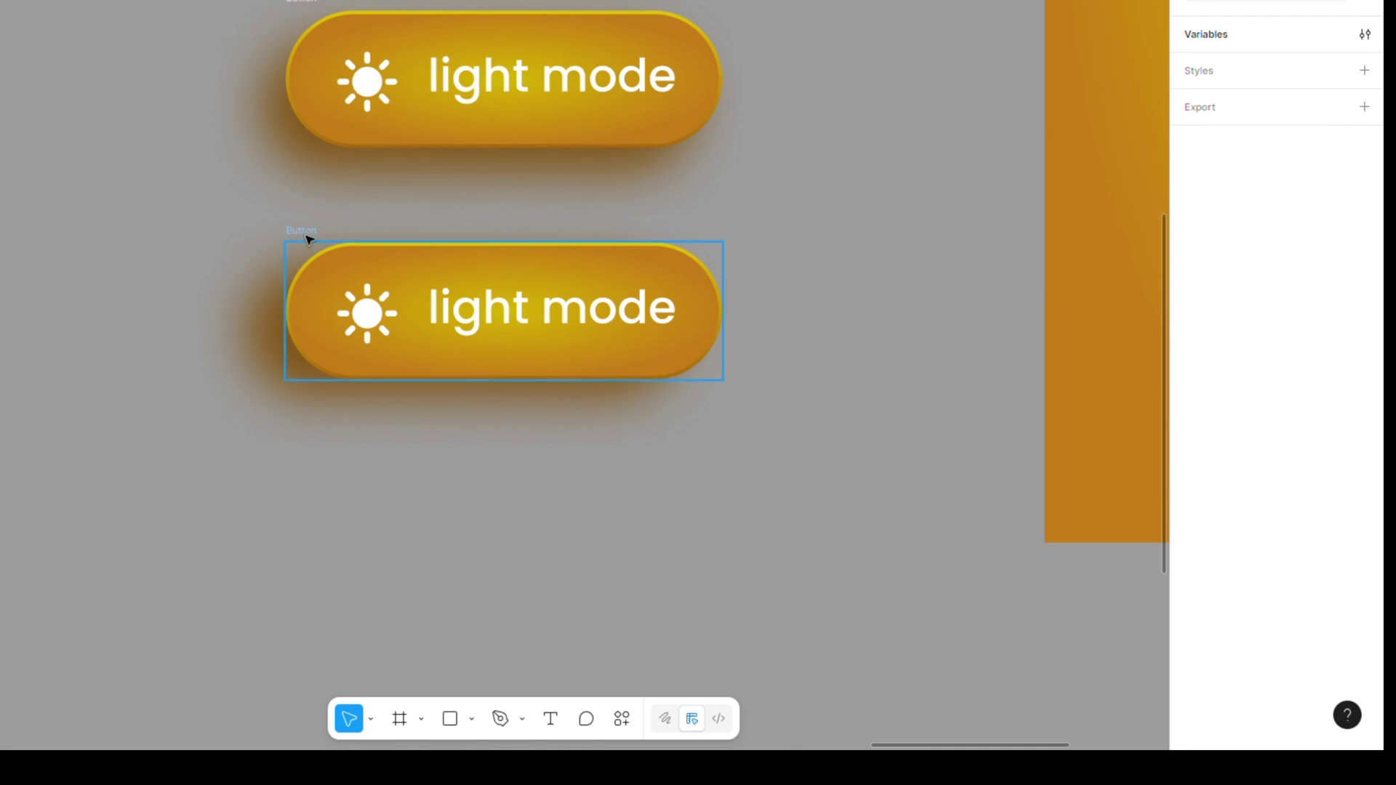
pyautogui.click(306, 239)
pyautogui.moveTo(306, 239); pyautogui.dragTo(323, 444)
pyautogui.scroll(-3, 324, 444)
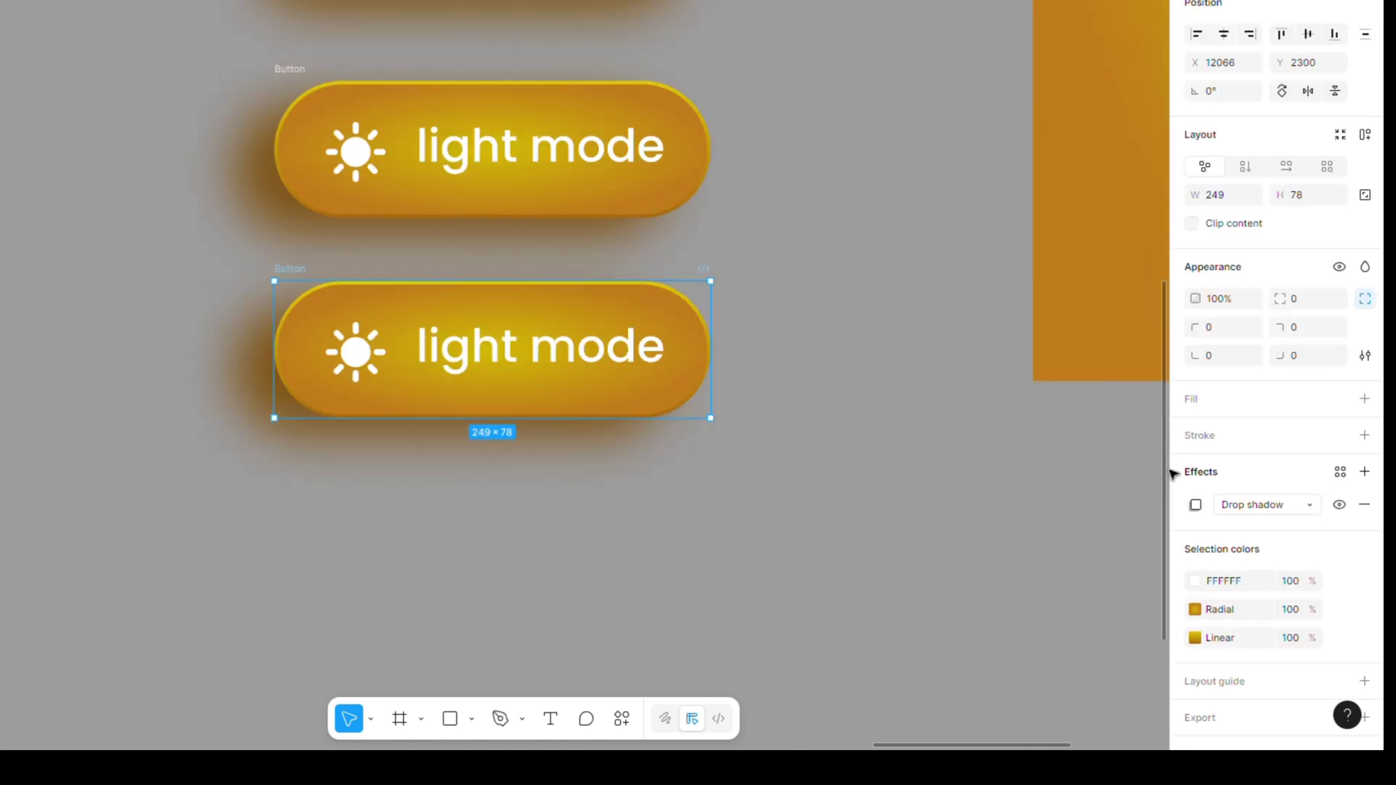
# Step: Set the fourth button's drop shadow to X offset -19 and Y offset 9
pyautogui.click(1195, 504)
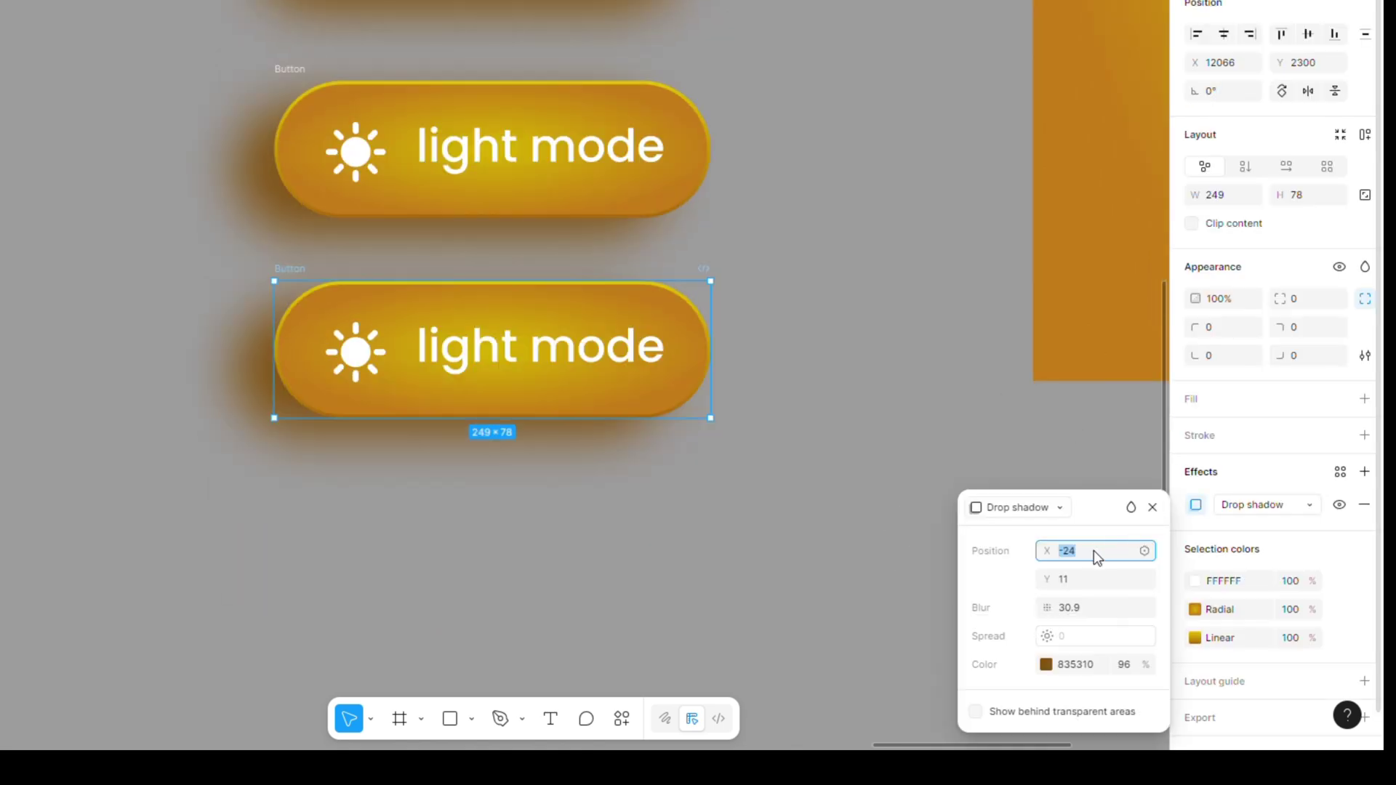
pyautogui.press('Up')
pyautogui.press('Down')
pyautogui.click(1083, 580)
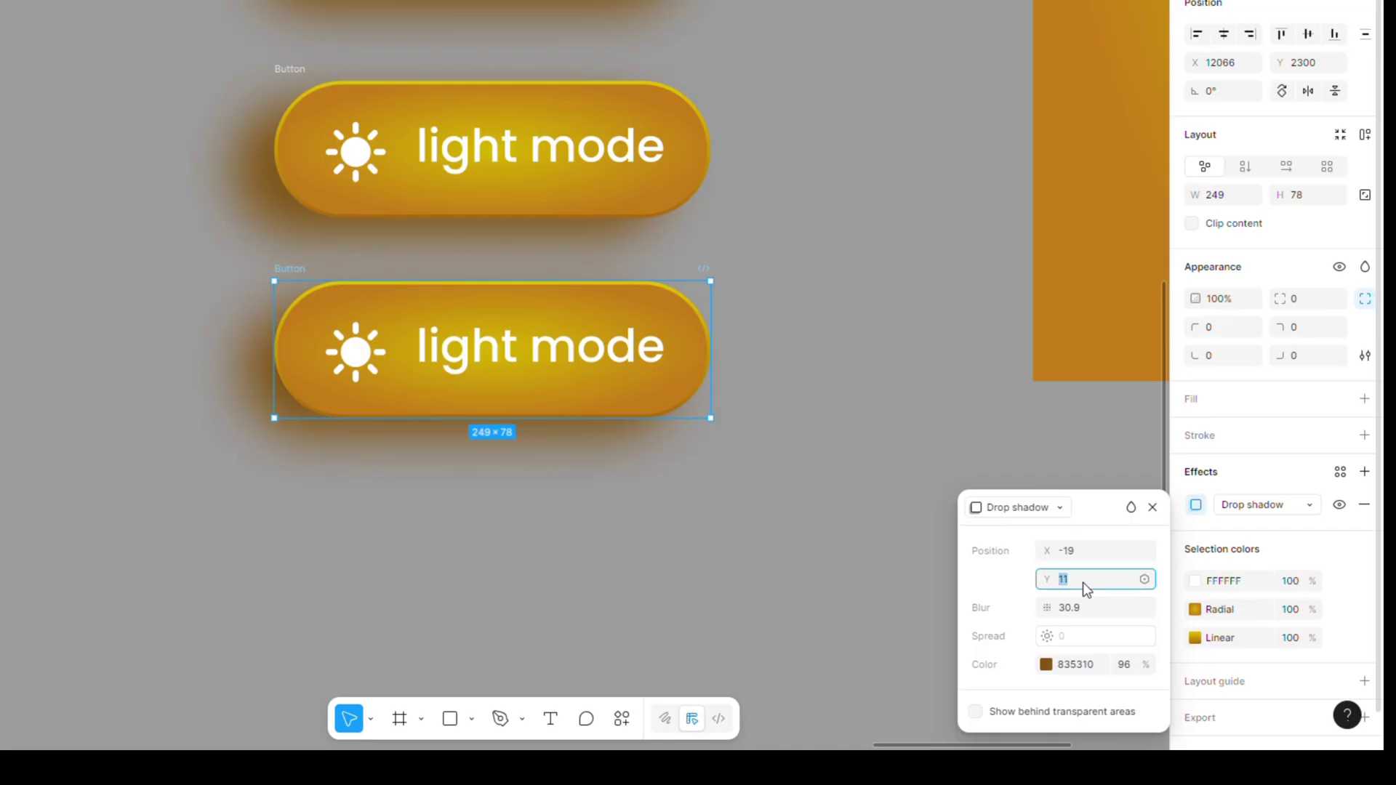
pyautogui.press('Up')
pyautogui.press('Up')
pyautogui.press('Up')
pyautogui.press('Up')
pyautogui.press('Up')
pyautogui.press('Up')
pyautogui.press('Up')
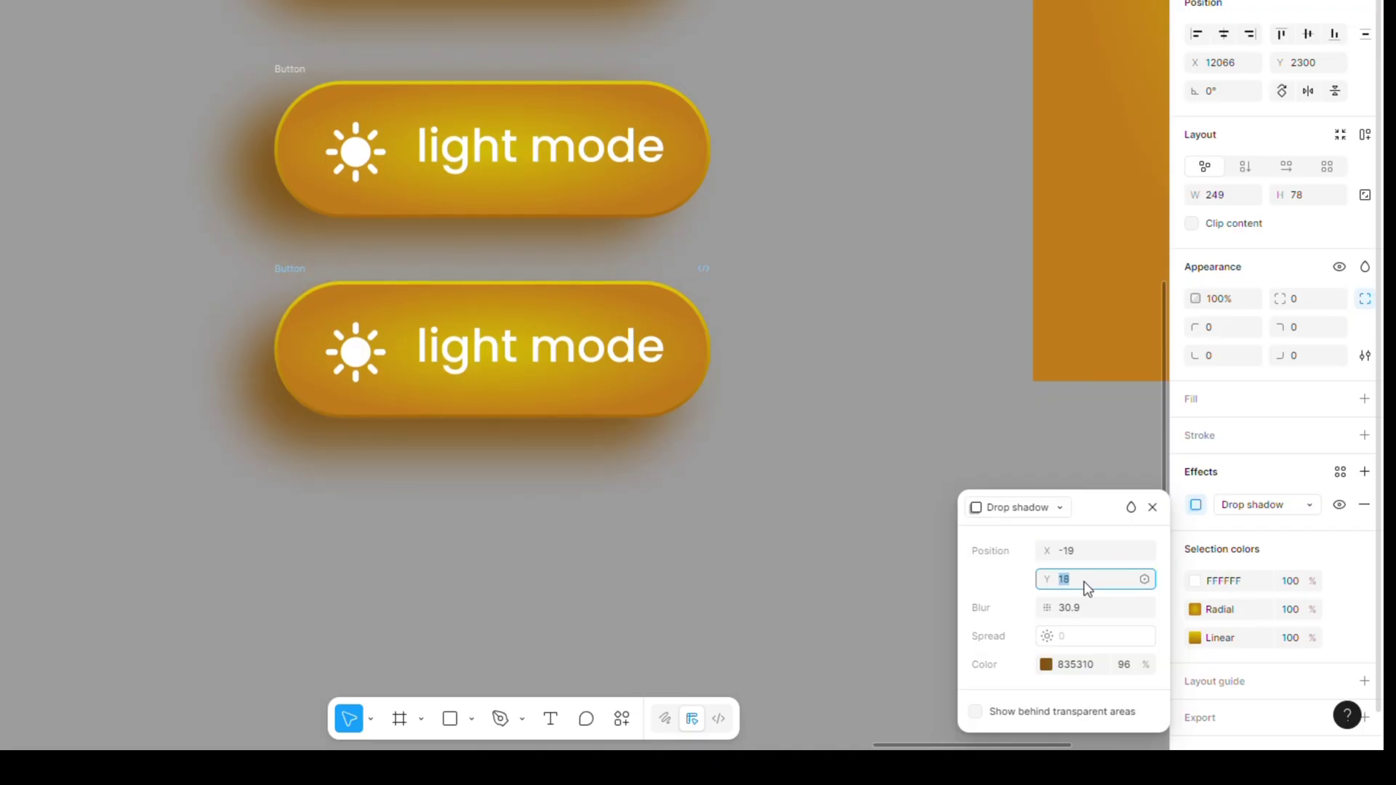
pyautogui.press('Down')
pyautogui.press('Down')
pyautogui.press('Down')
pyautogui.press('Down')
pyautogui.press('Down')
pyautogui.press('Down')
pyautogui.press('Down')
pyautogui.press('Down')
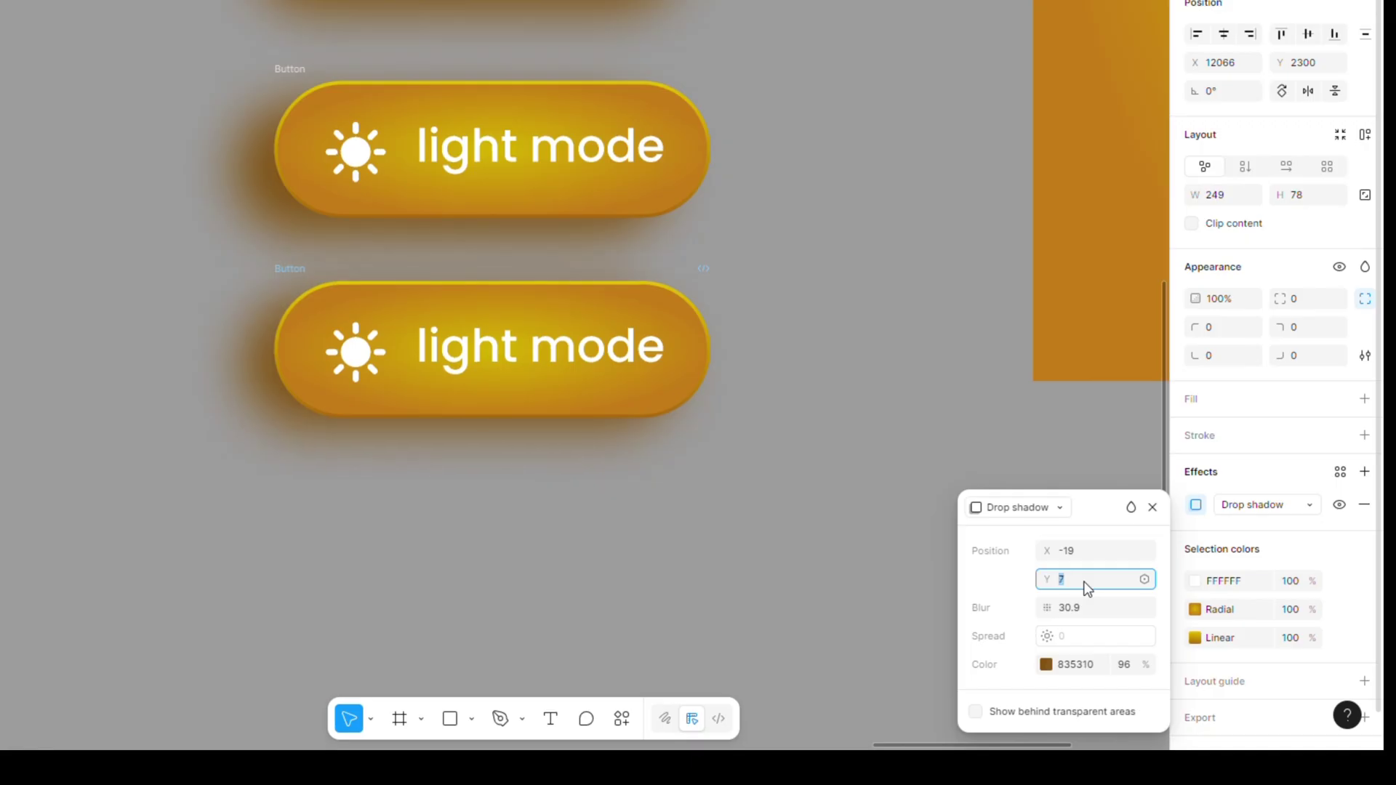
# Step: Compare the drop shadow offsets of the third and fourth buttons
pyautogui.click(342, 109)
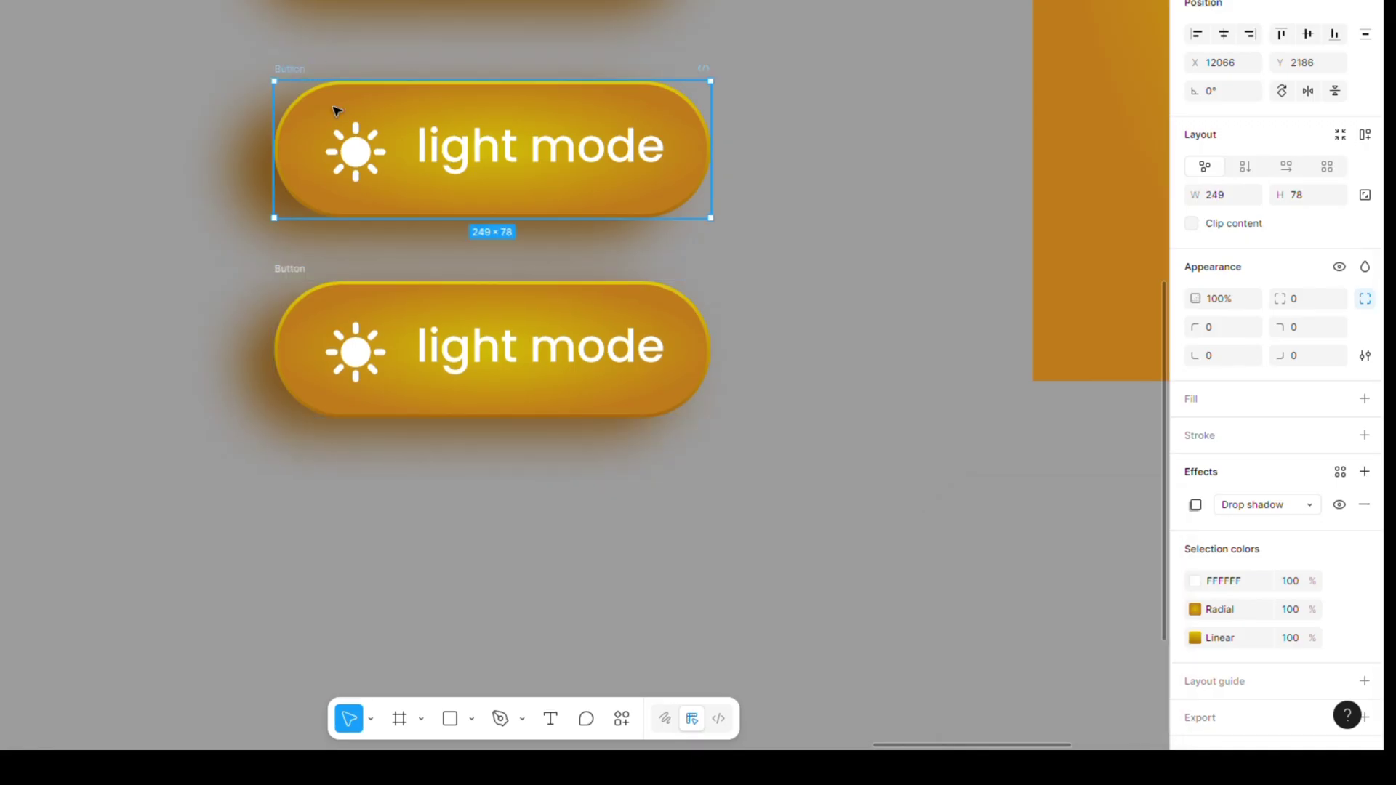
pyautogui.click(1195, 504)
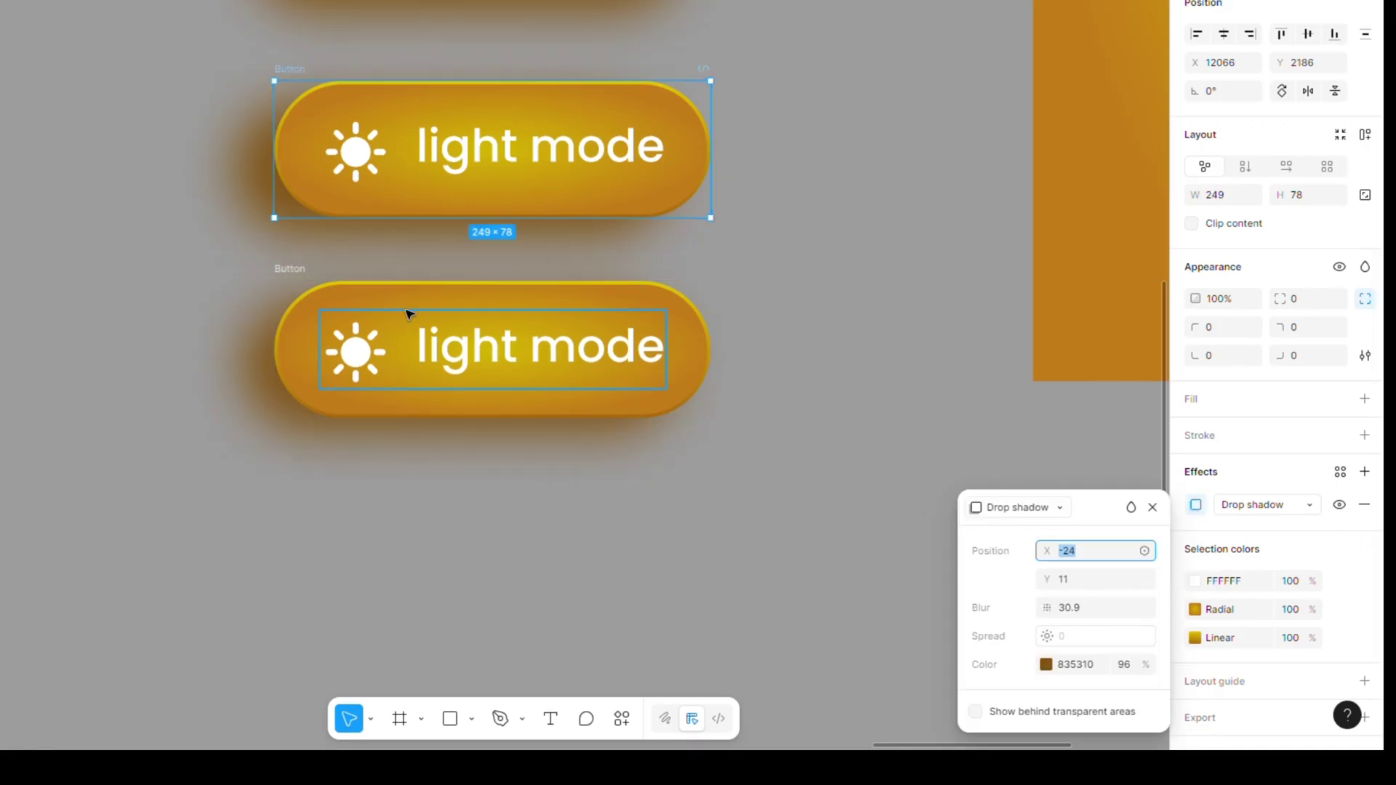
pyautogui.click(289, 276)
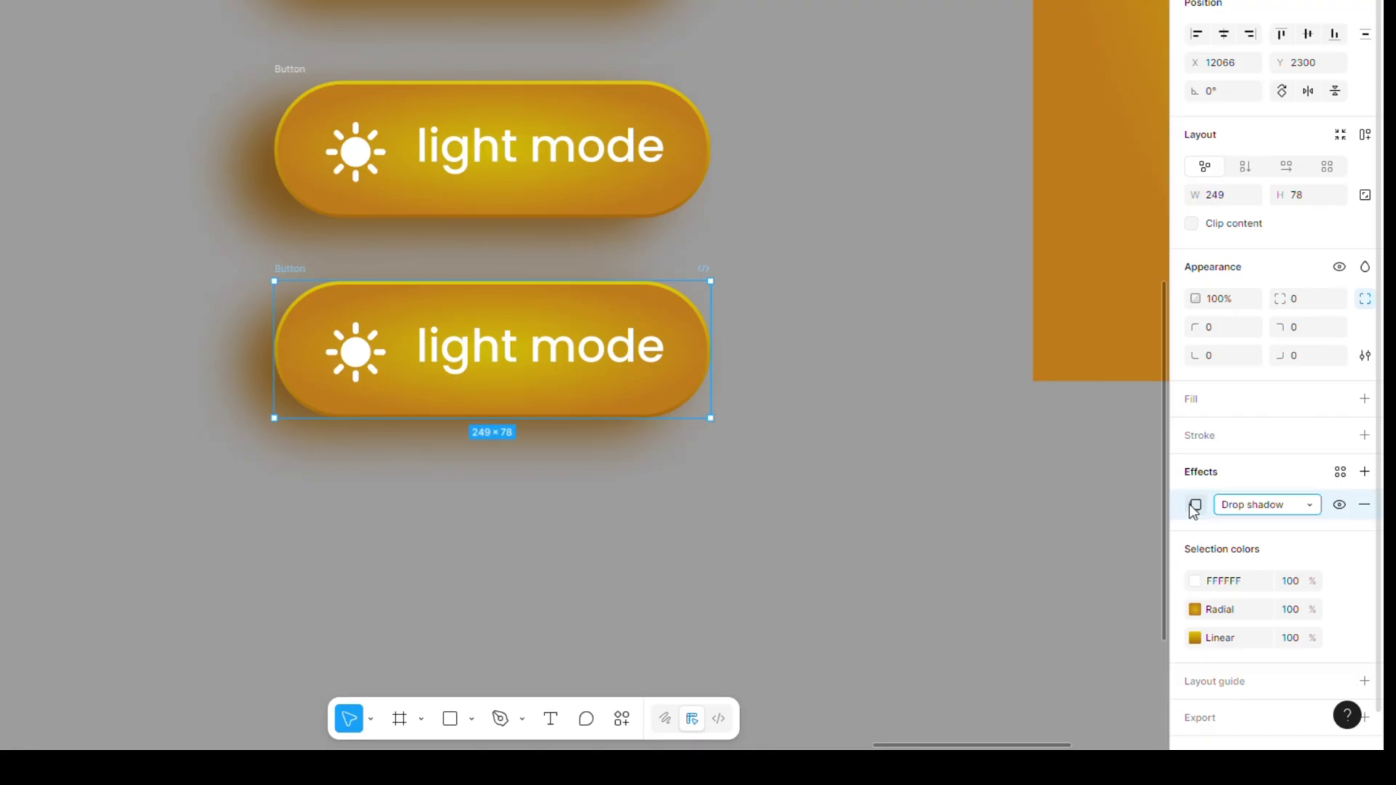
pyautogui.click(1195, 504)
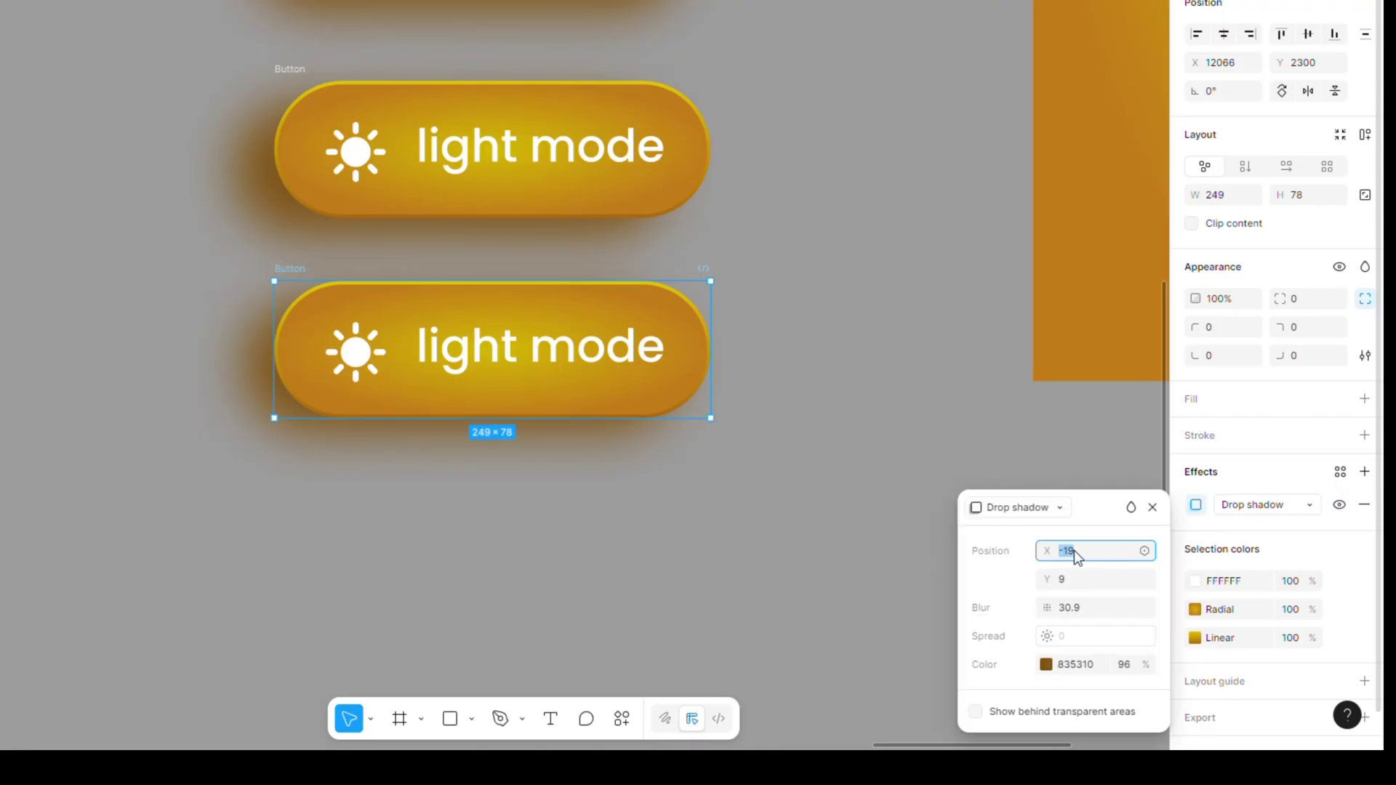
# Step: Try drop shadow X offsets of 24 and -24 on the fourth button
pyautogui.write('24')
pyautogui.press('Return')
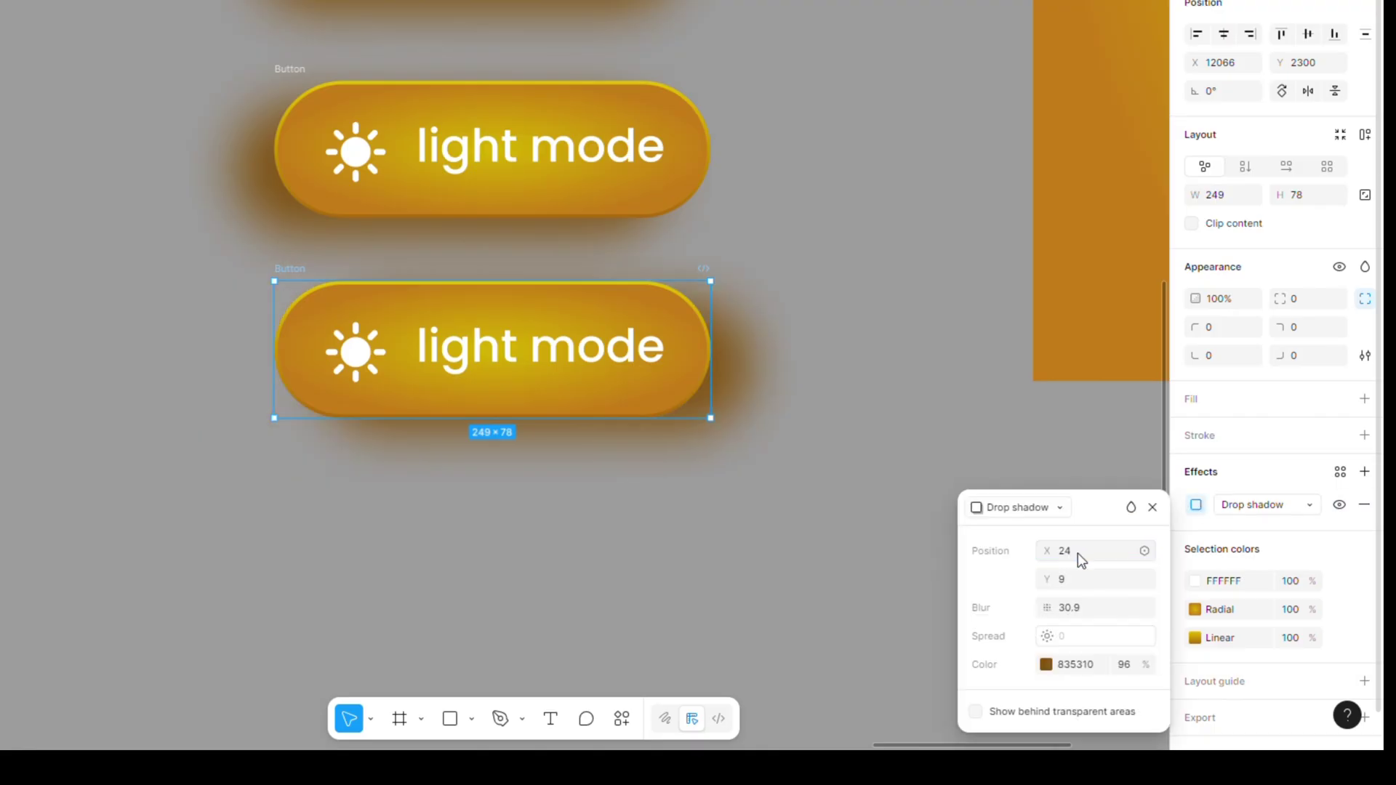
pyautogui.click(1081, 554)
pyautogui.write('-24')
pyautogui.press('Return')
# Step: Try an X offset of -32 for the fourth button's drop shadow and return it to -19
pyautogui.click(1089, 555)
pyautogui.press('Down')
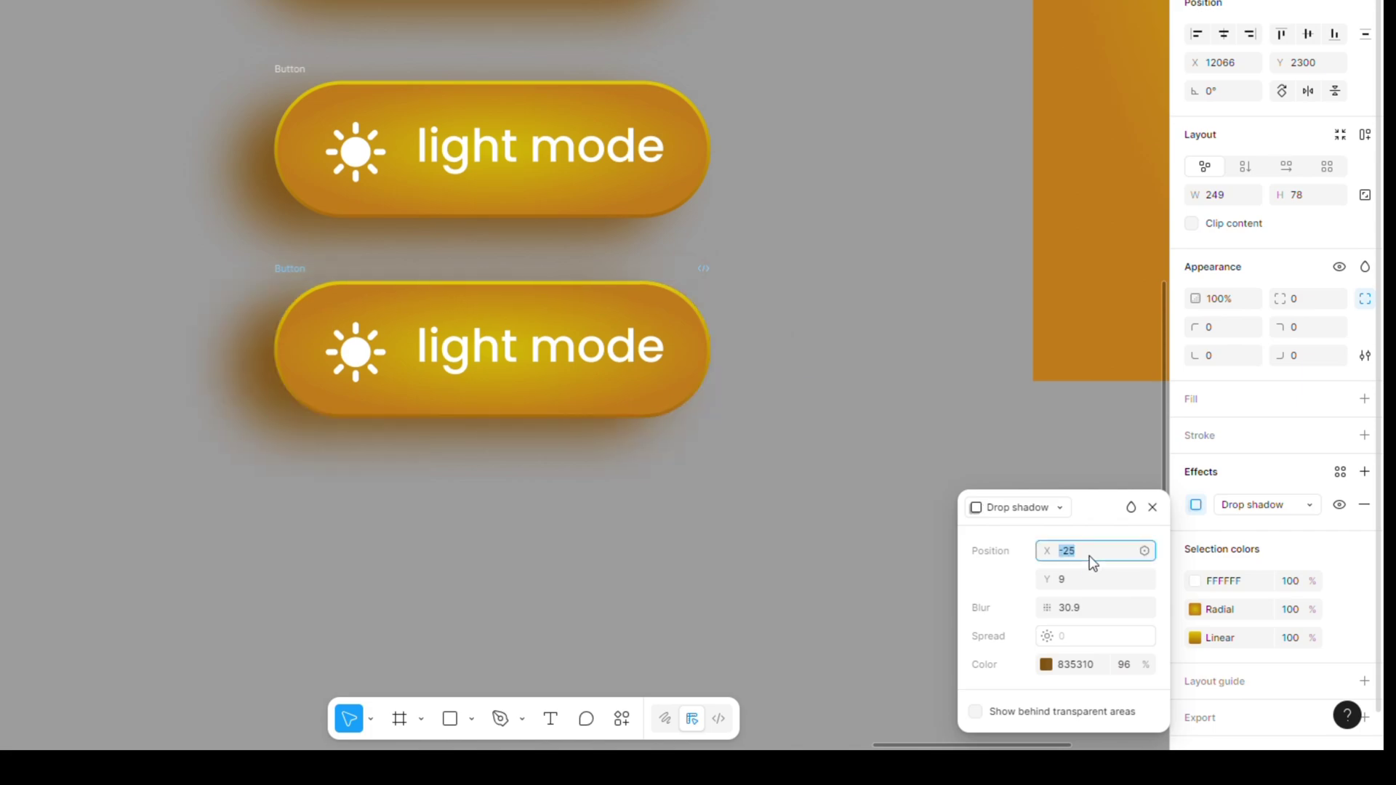
pyautogui.press('Down')
pyautogui.press('Down')
pyautogui.press('Down')
pyautogui.press('Down')
pyautogui.press('Down')
pyautogui.press('Down')
pyautogui.press('Down')
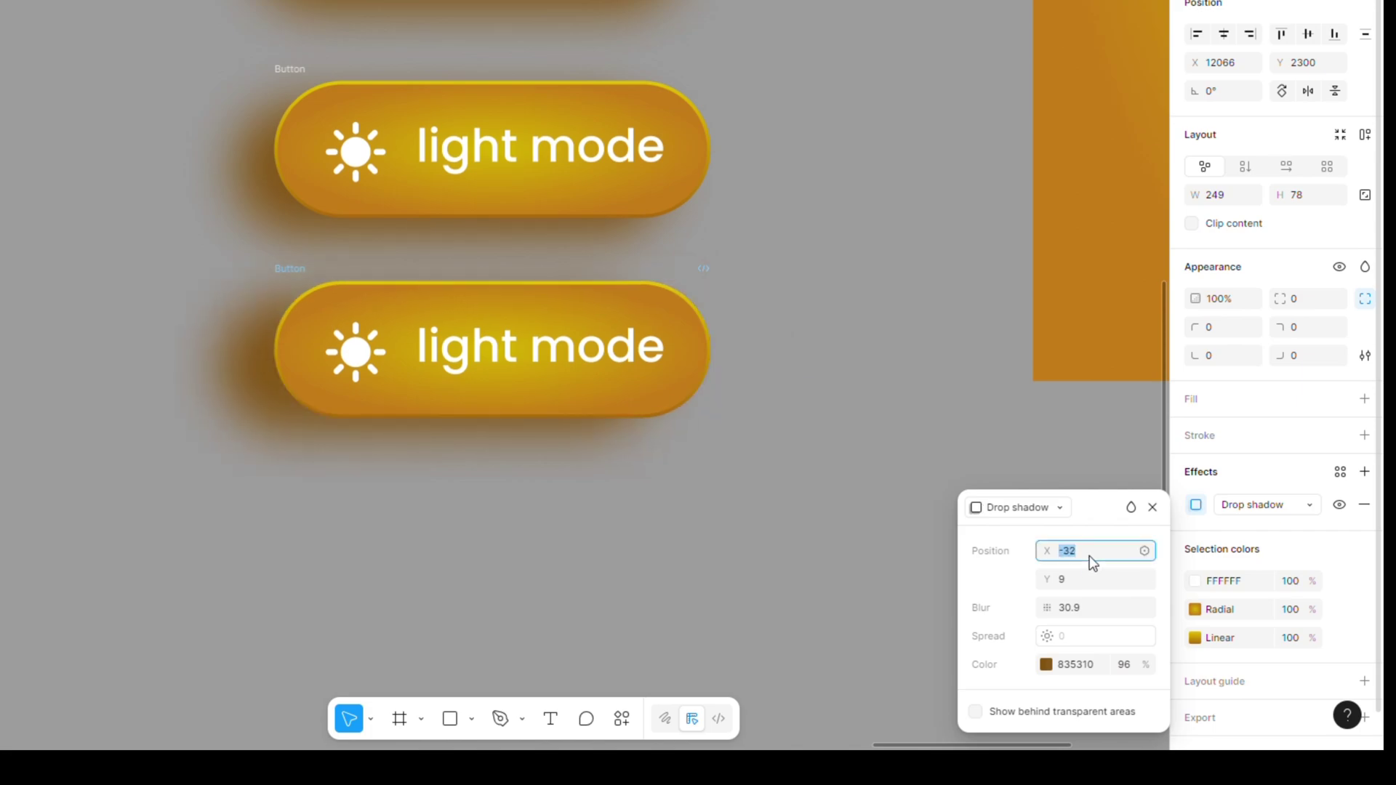
pyautogui.press('Up')
pyautogui.press('Up')
pyautogui.press('Up')
pyautogui.press('Up')
pyautogui.press('Up')
pyautogui.press('Up')
pyautogui.press('Up')
pyautogui.press('Up')
pyautogui.press('Up')
pyautogui.press('Up')
pyautogui.press('Up')
pyautogui.press('Up')
pyautogui.press('Up')
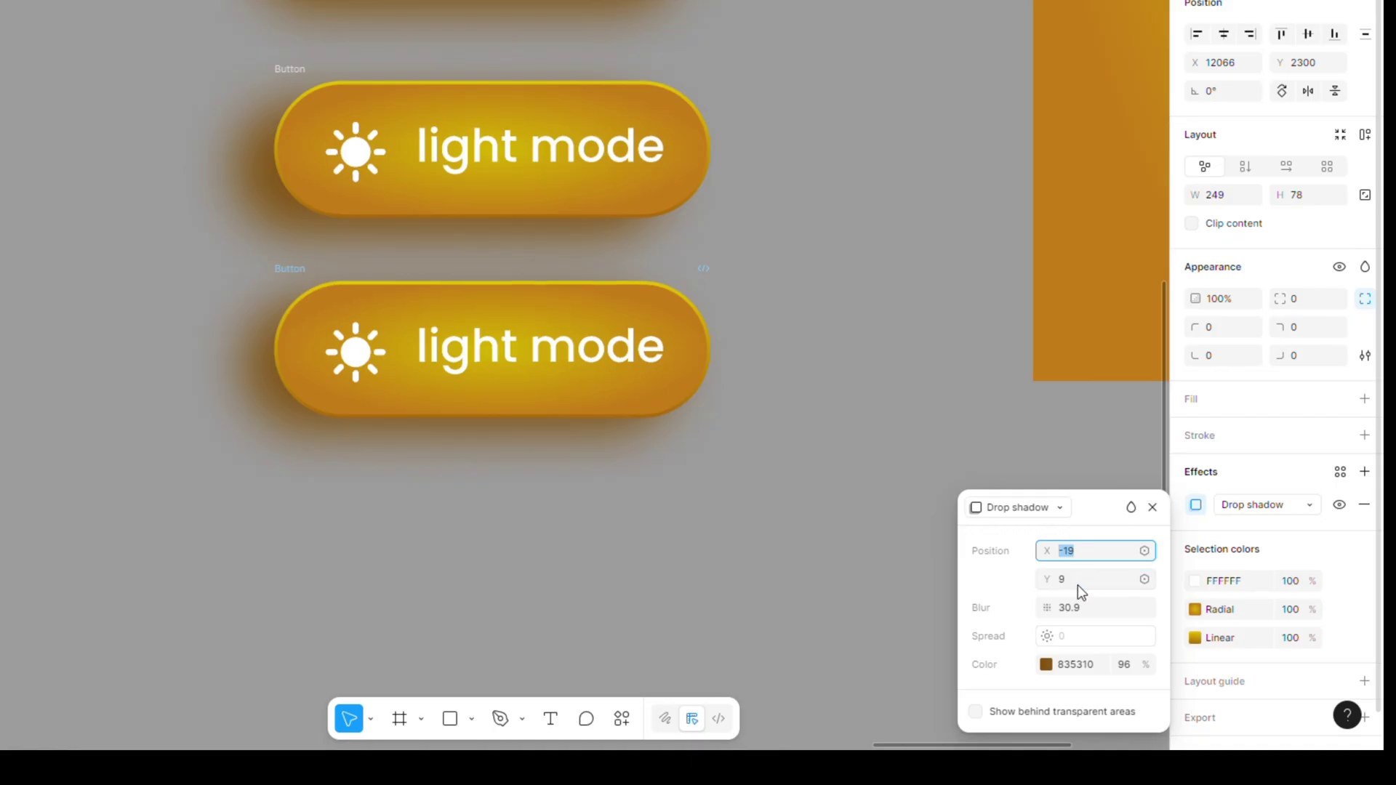
# Step: Set the Y offset of the fourth button's drop shadow to 6
pyautogui.click(1077, 585)
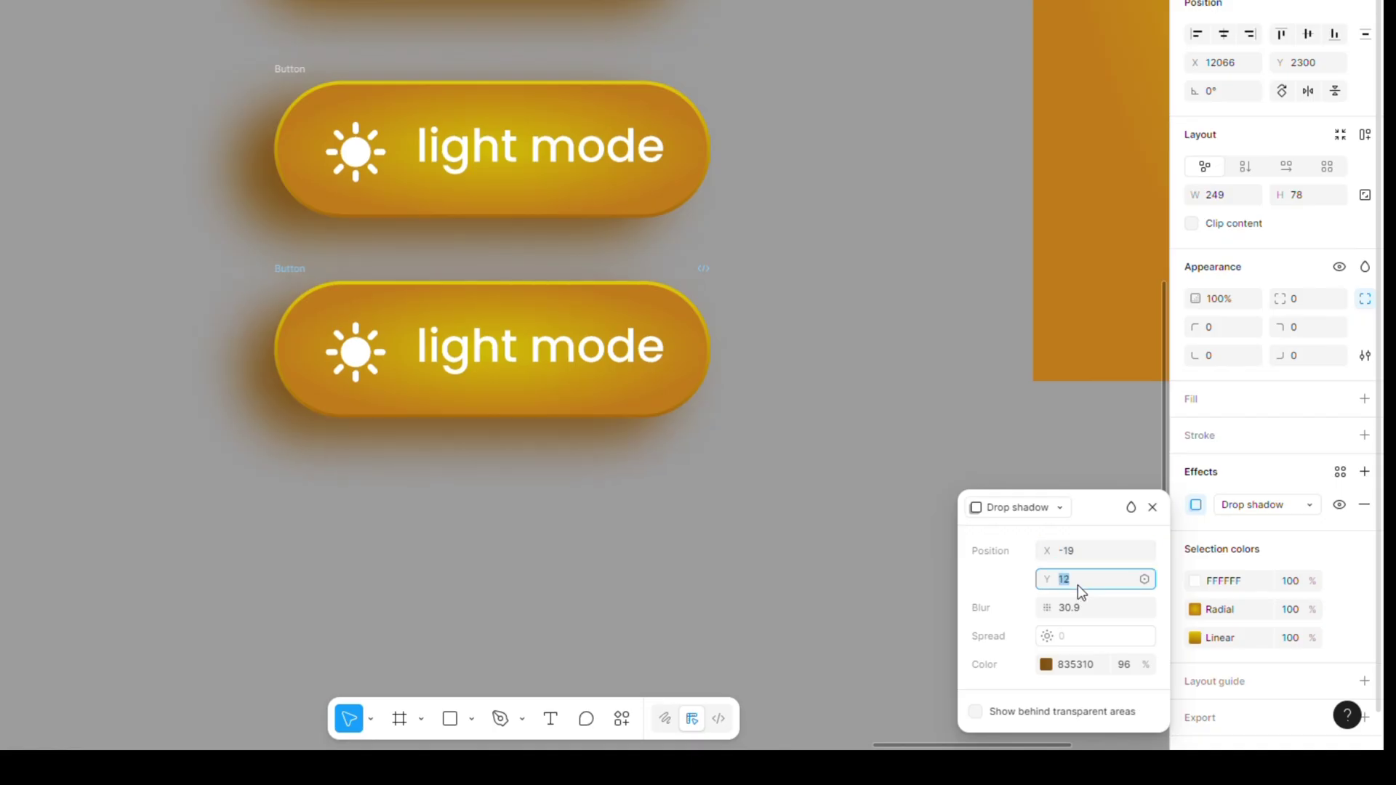
pyautogui.press('Down')
pyautogui.press('Down')
pyautogui.press('Down')
pyautogui.press('Down')
pyautogui.press('Down')
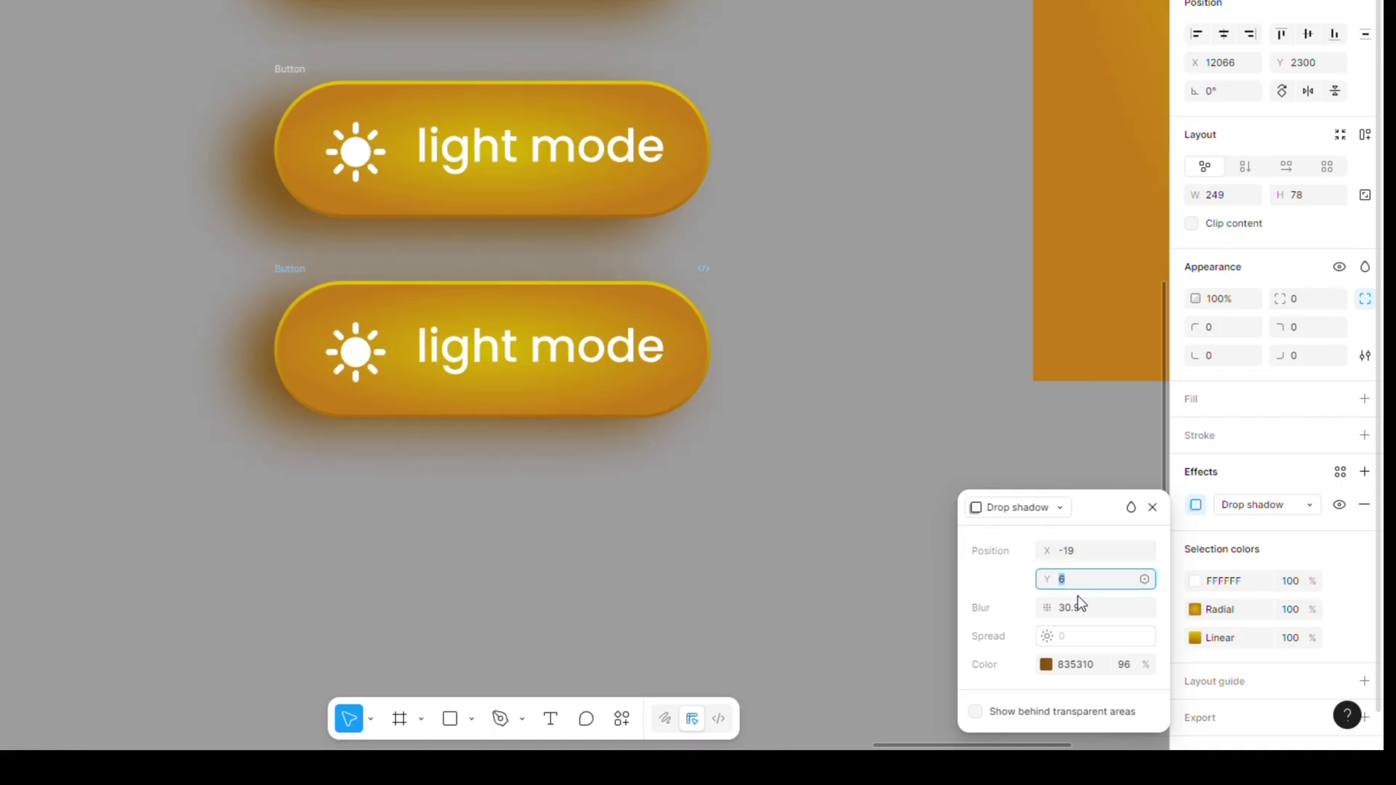
pyautogui.click(926, 498)
# Step: Duplicate the fourth button directly below itself, at about X 12066, Y 2436
pyautogui.scroll(-2, 953, 274)
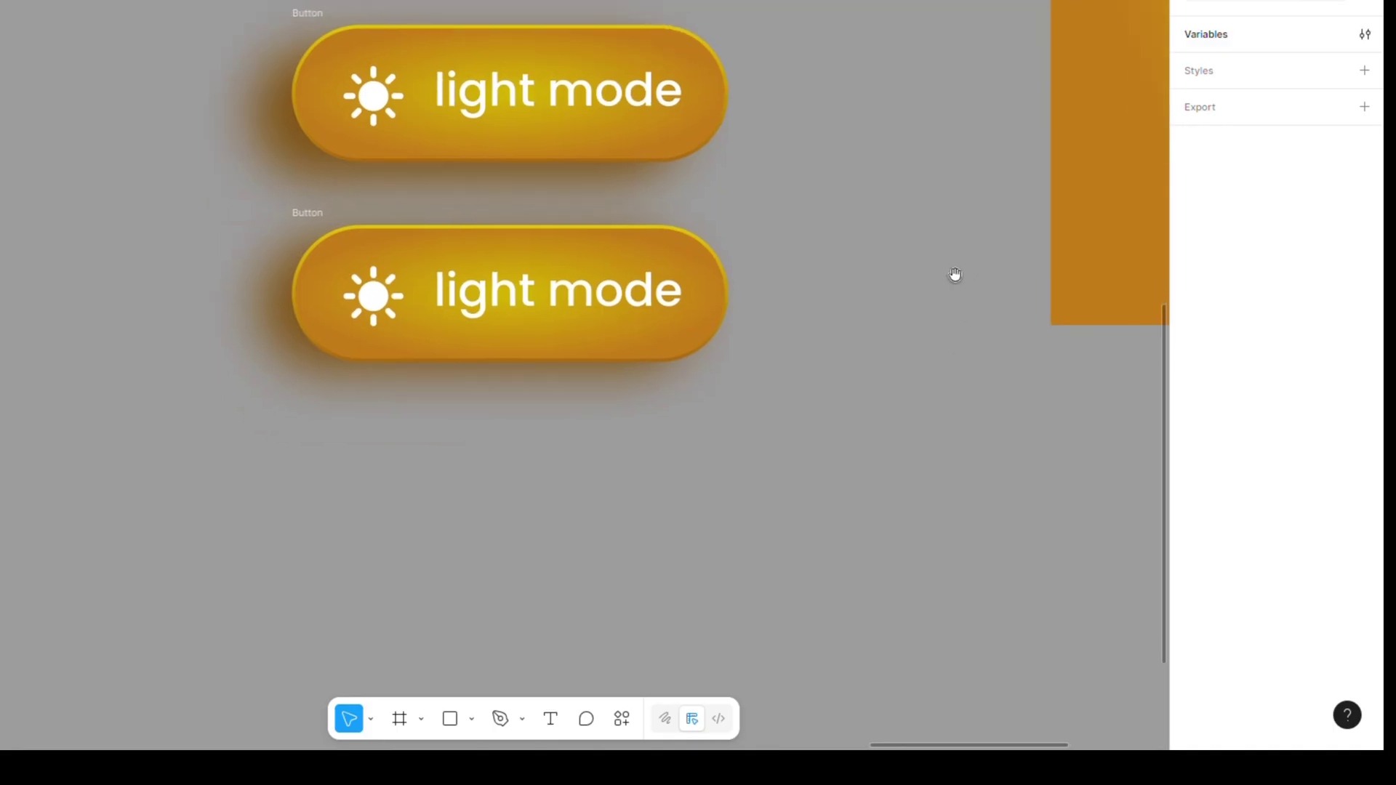
pyautogui.moveTo(309, 221); pyautogui.dragTo(277, 462)
pyautogui.scroll(-1, 490, 423)
pyautogui.scroll(-1, 490, 423)
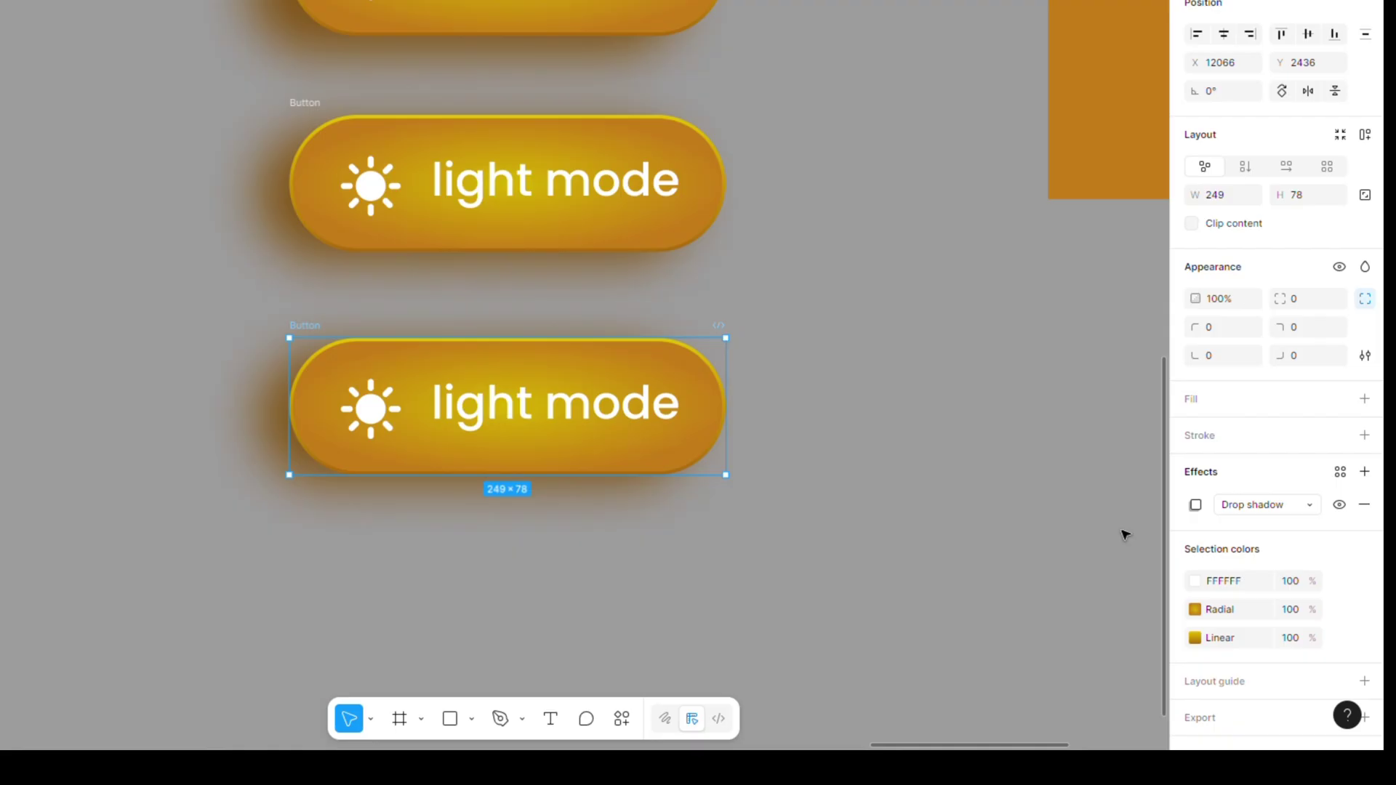
# Step: Set the fifth button's drop shadow to X offset -17 and Y offset -2
pyautogui.click(1195, 505)
pyautogui.press('Down')
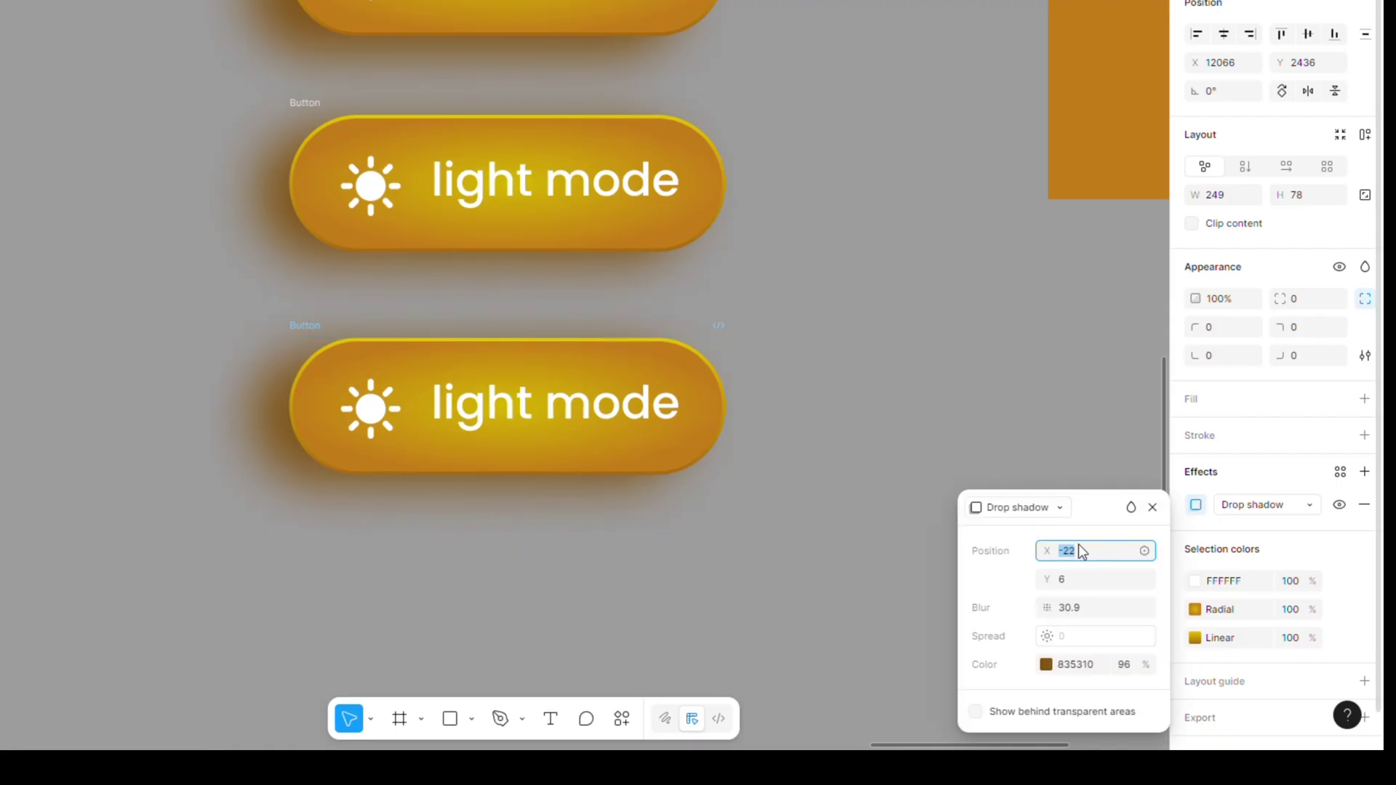
pyautogui.press('Up')
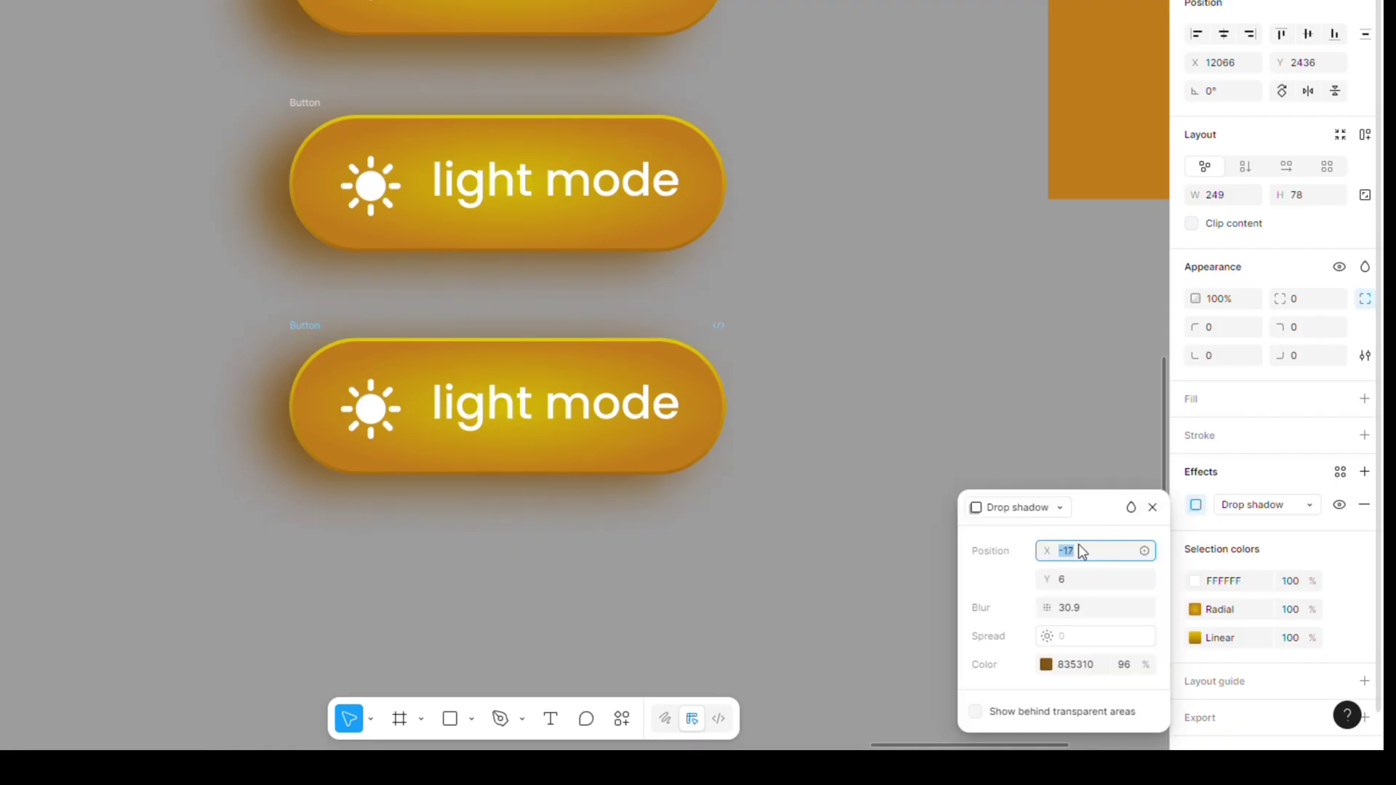
pyautogui.click(1078, 575)
pyautogui.press('Up')
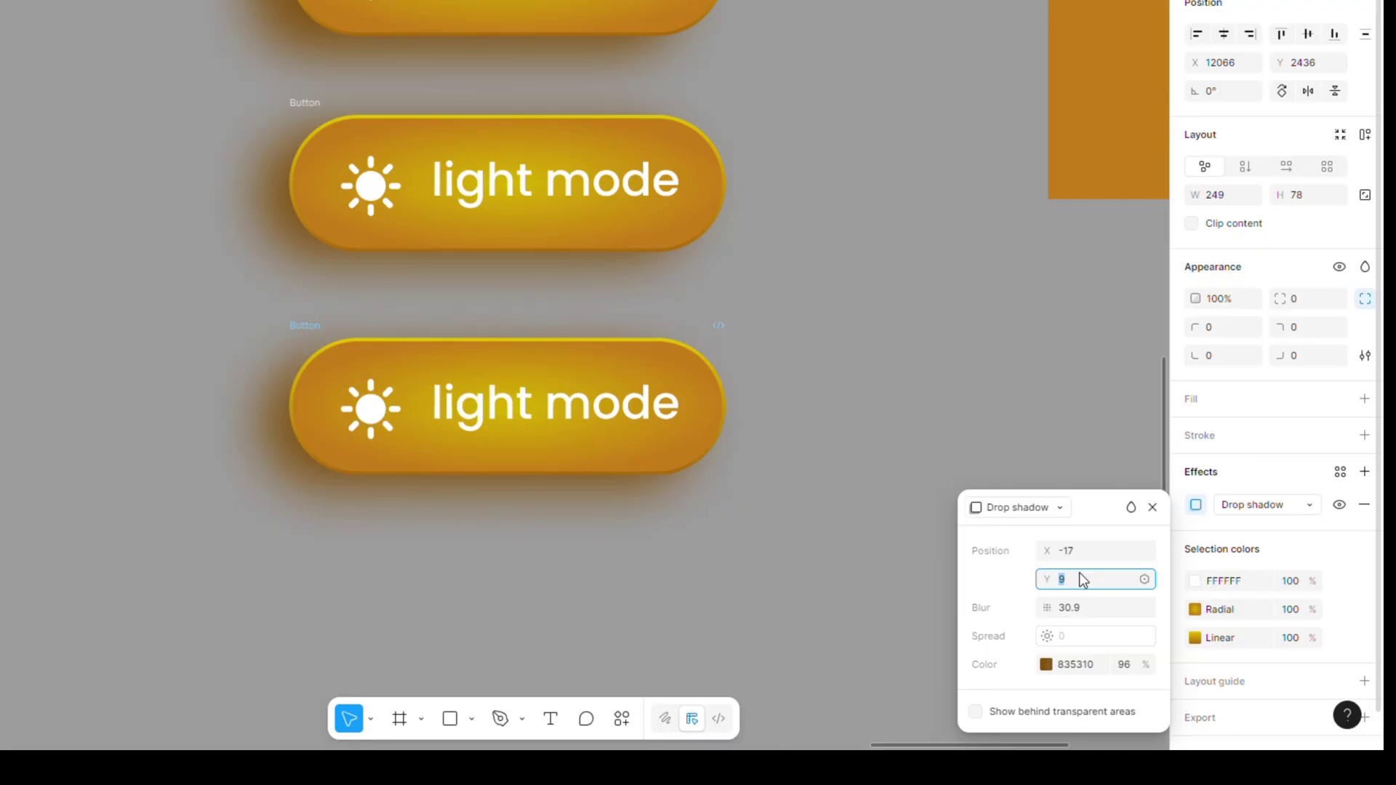
pyautogui.press('Down')
pyautogui.press('Down')
pyautogui.press('Down')
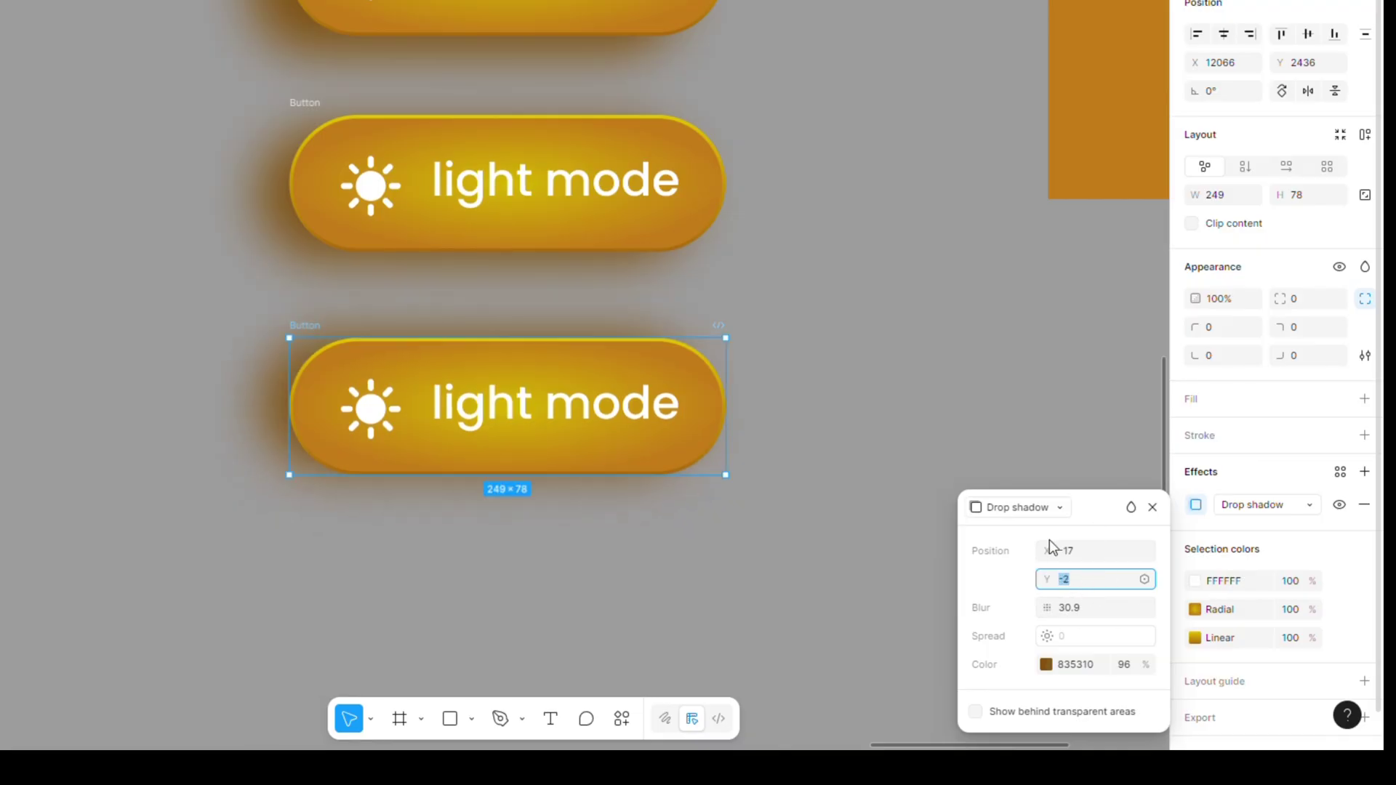
pyautogui.click(866, 458)
# Step: Duplicate the fifth button directly below itself, at about X 12066, Y 2559
pyautogui.scroll(-3, 870, 342)
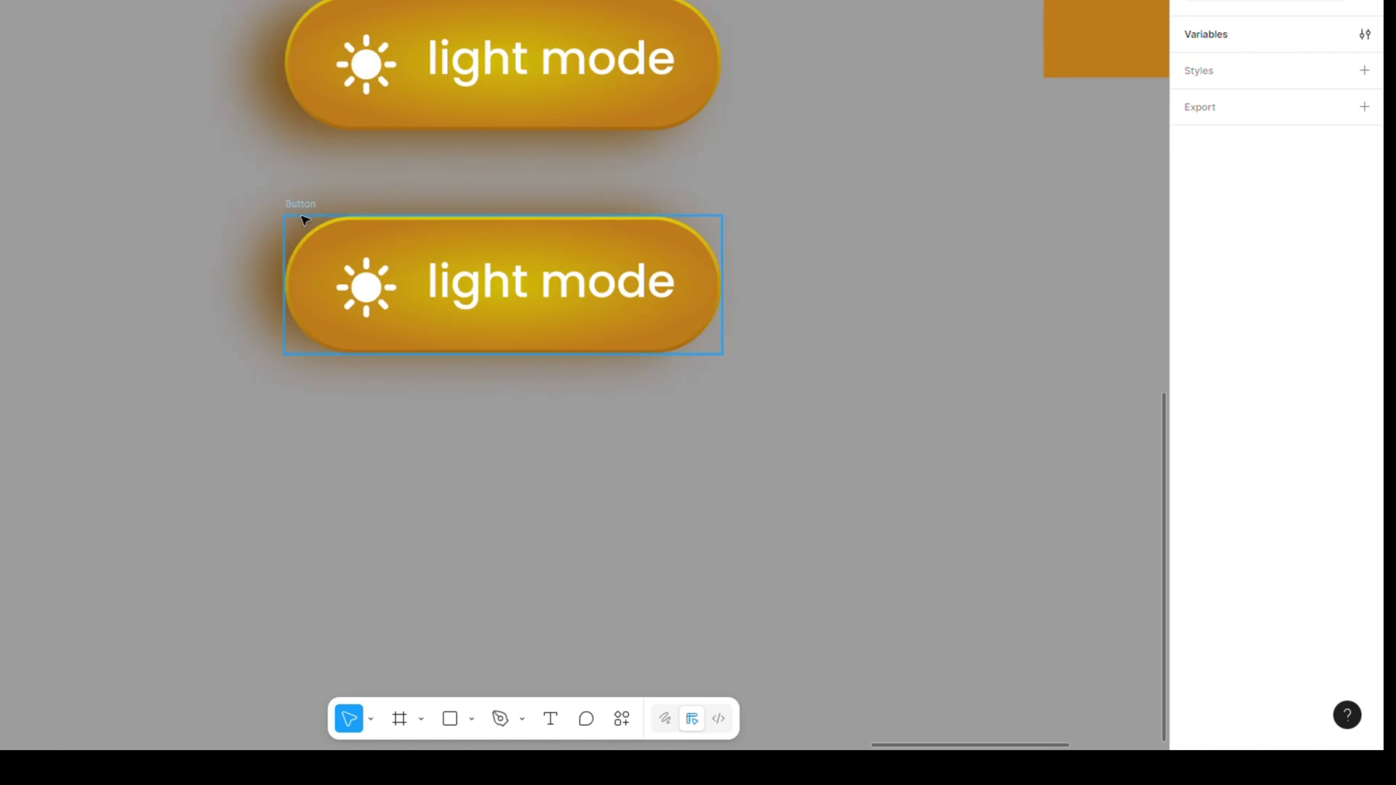
pyautogui.click(308, 216)
pyautogui.moveTo(314, 215); pyautogui.dragTo(290, 430)
pyautogui.moveTo(613, 475); pyautogui.dragTo(636, 340)
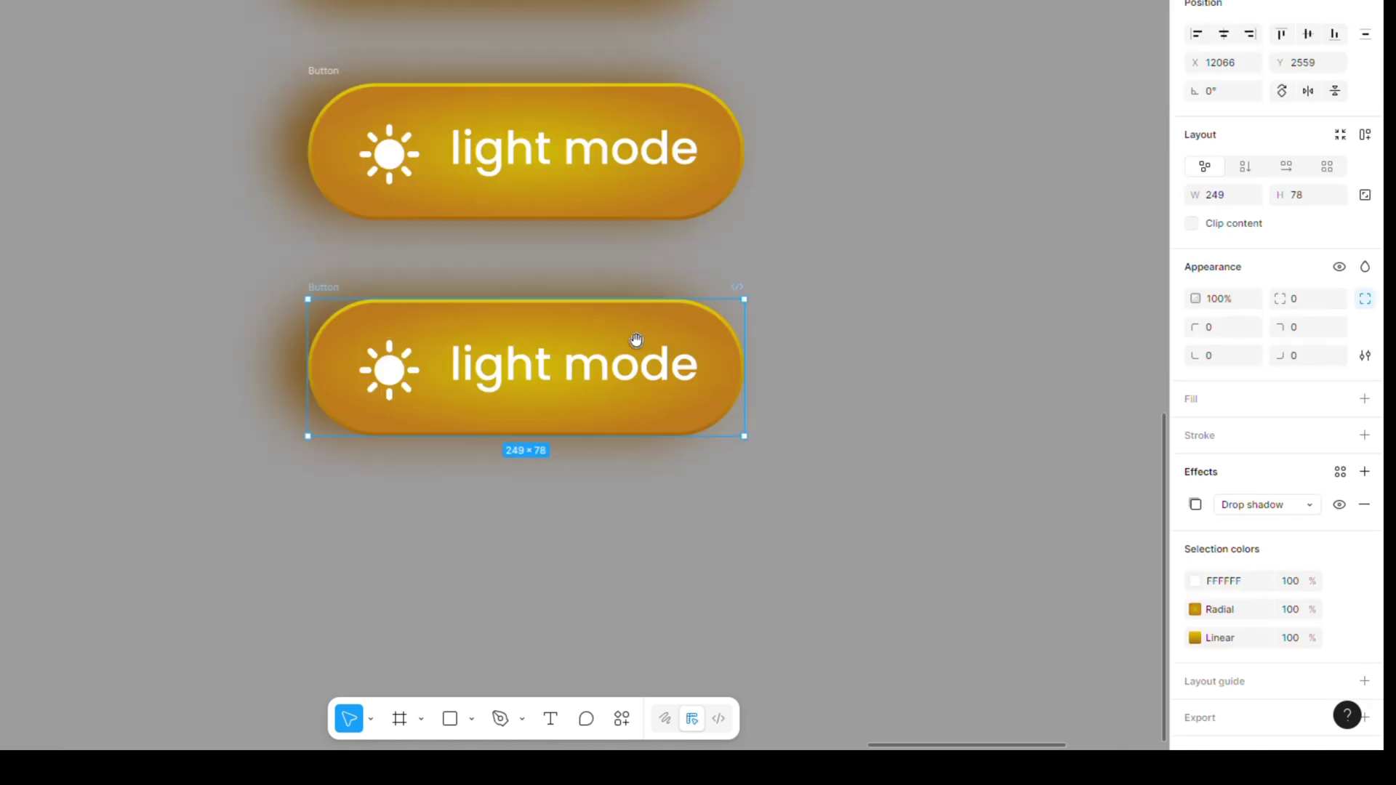
# Step: Set the sixth button's drop shadow to X offset -17 and Y offset -11
pyautogui.click(1195, 505)
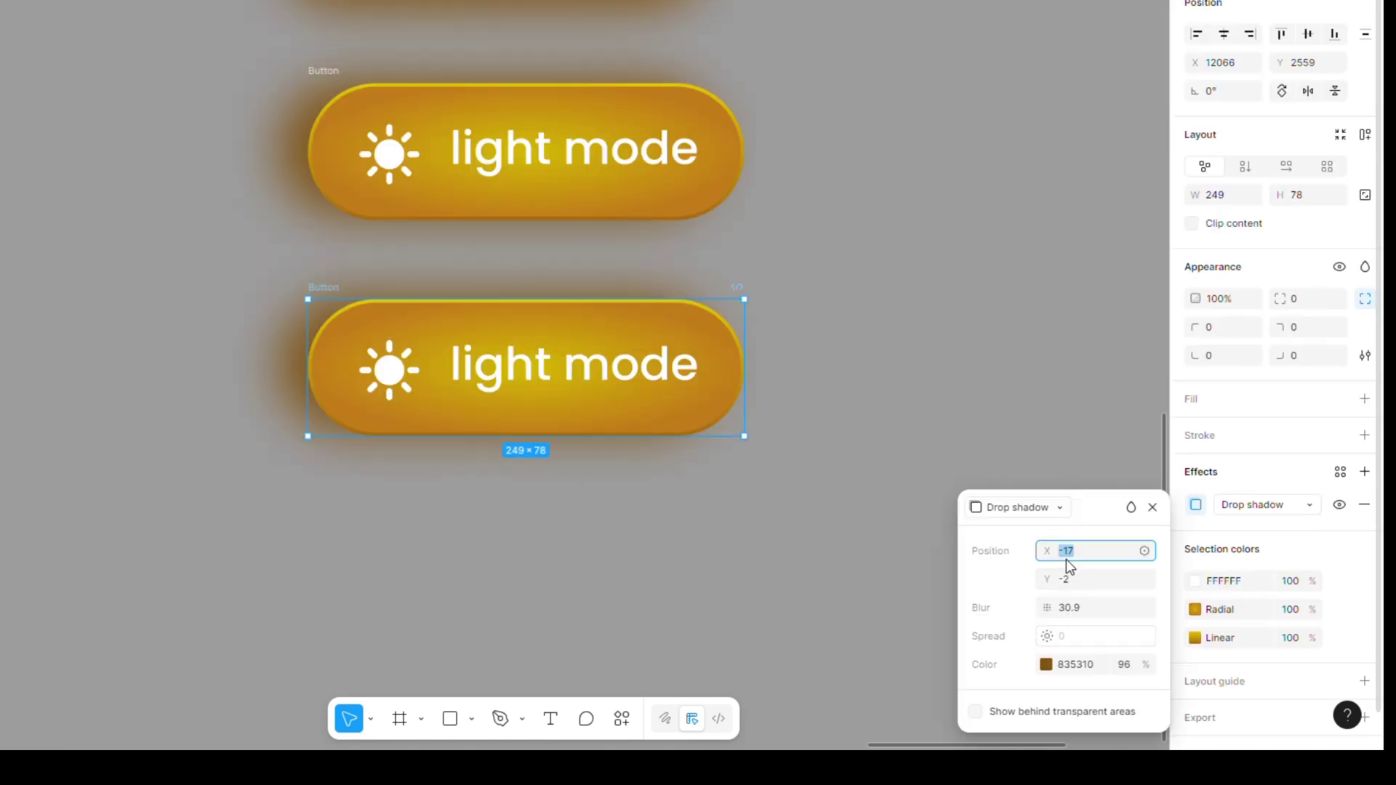
pyautogui.press('Down')
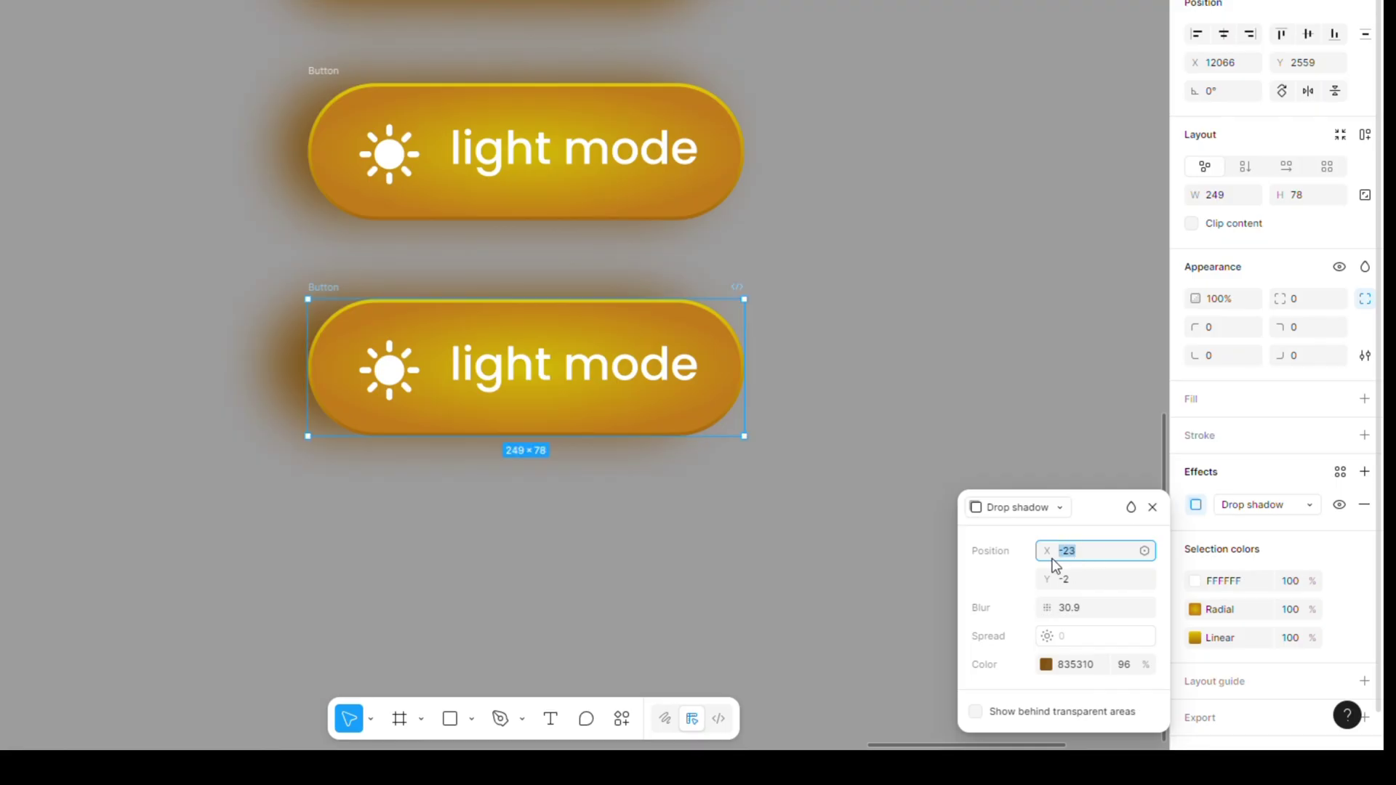
pyautogui.write('-17')
pyautogui.press('Return')
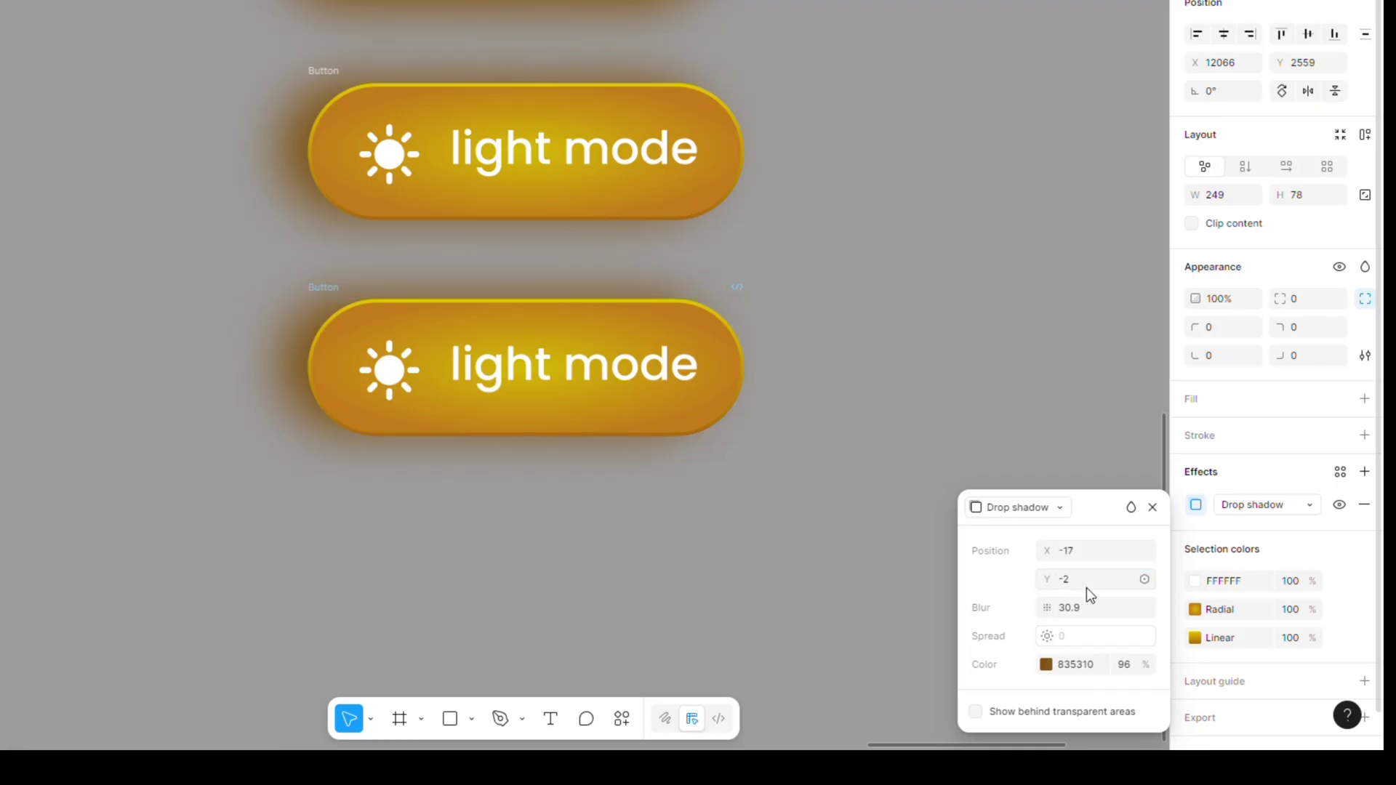
pyautogui.click(1082, 587)
pyautogui.press('Down')
pyautogui.press('Down')
pyautogui.press('Down')
pyautogui.press('Down')
pyautogui.press('Down')
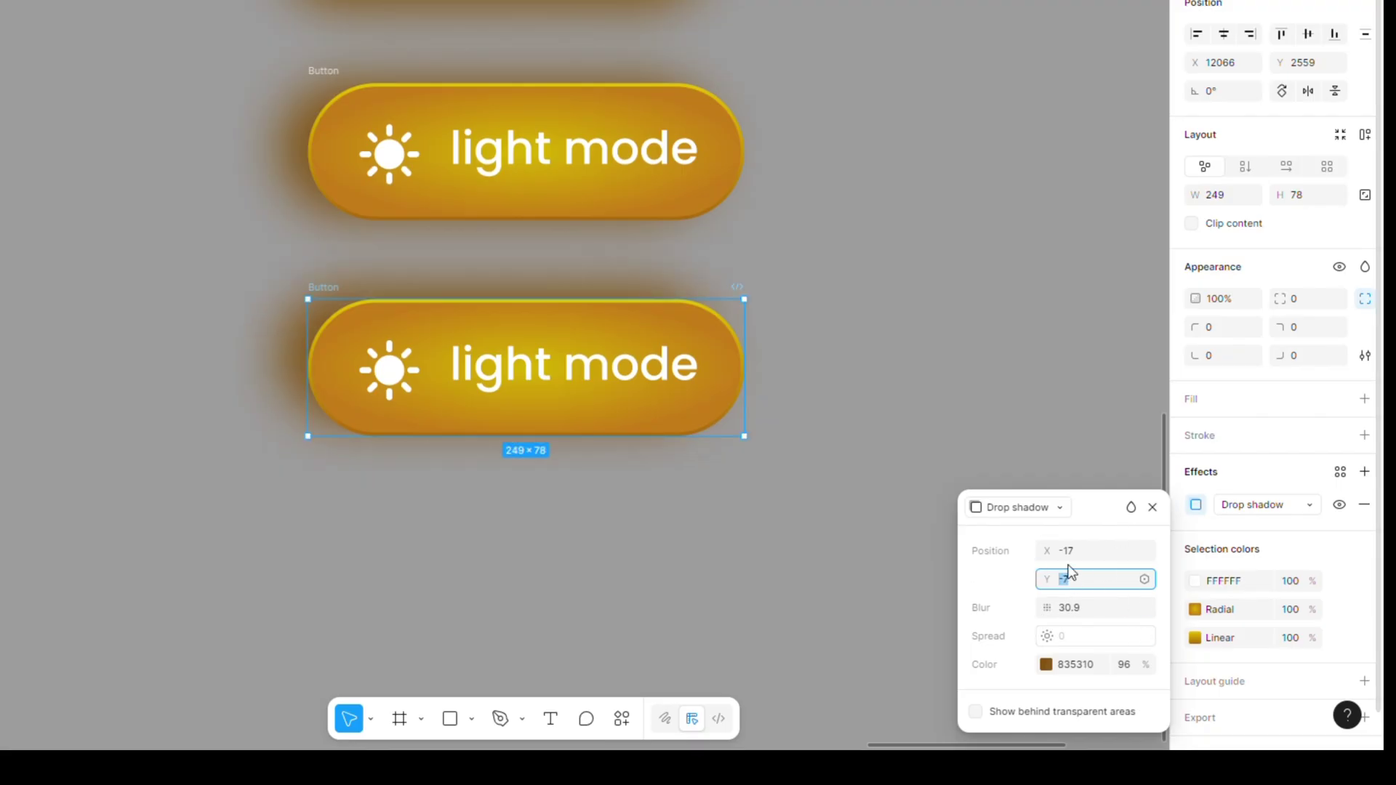
pyautogui.press('Down')
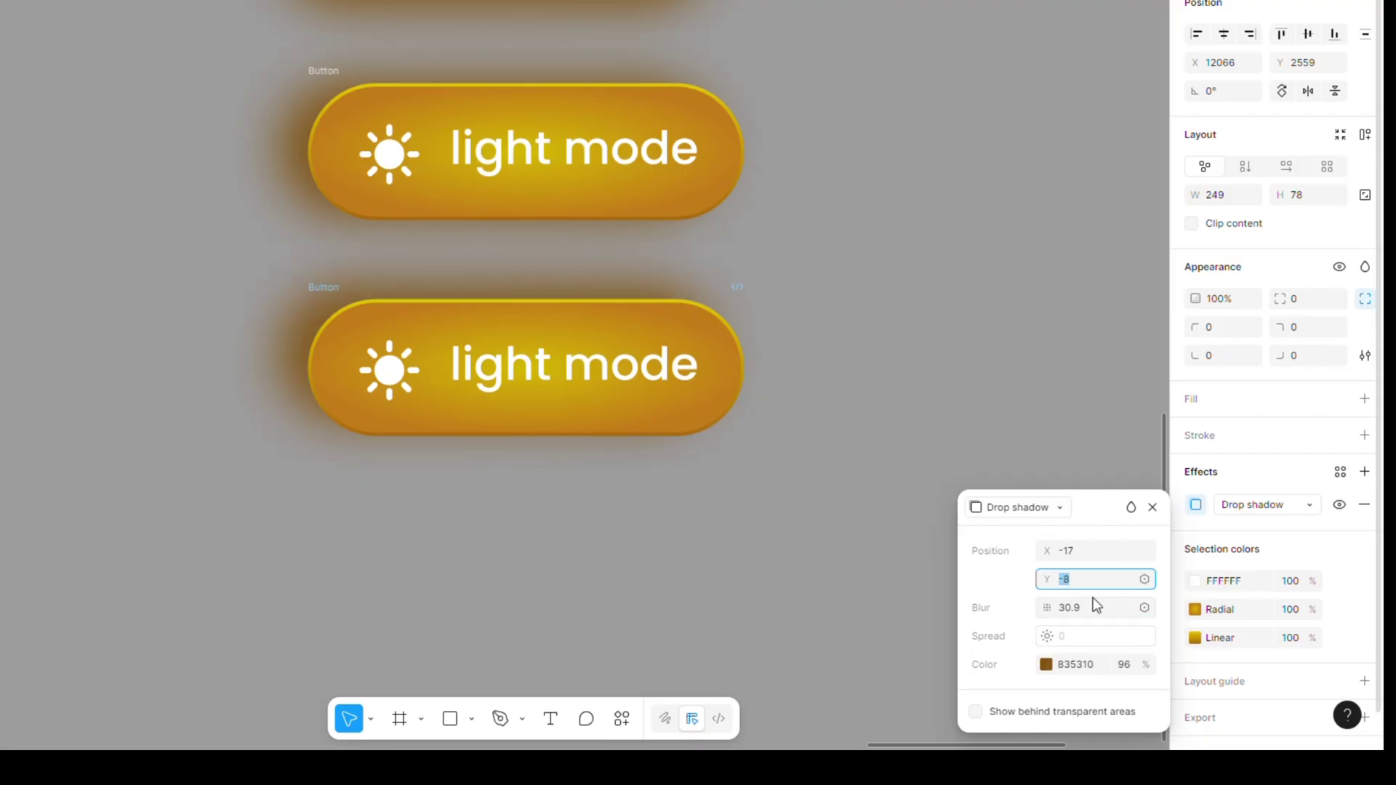
pyautogui.press('Down')
pyautogui.press('Down')
pyautogui.click(871, 455)
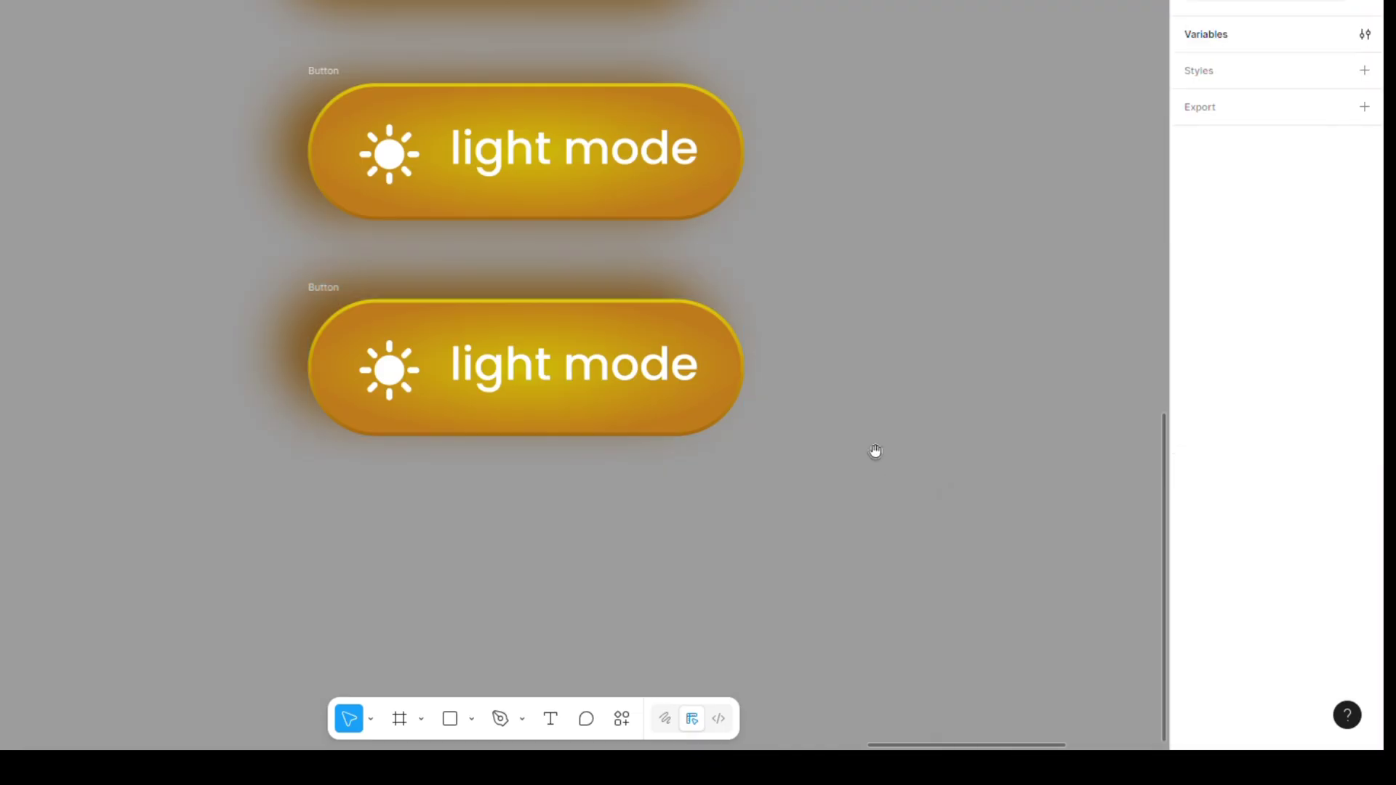
# Step: Duplicate the sixth button directly below itself, at about X 12066, Y 2679
pyautogui.scroll(-2, 298, 224)
pyautogui.keyDown('alt'); pyautogui.moveTo(325, 212); pyautogui.dragTo(325, 423); pyautogui.keyUp('alt')
# Step: Set the seventh button's drop shadow to X offset -12 and Y offset -13
pyautogui.click(1192, 508)
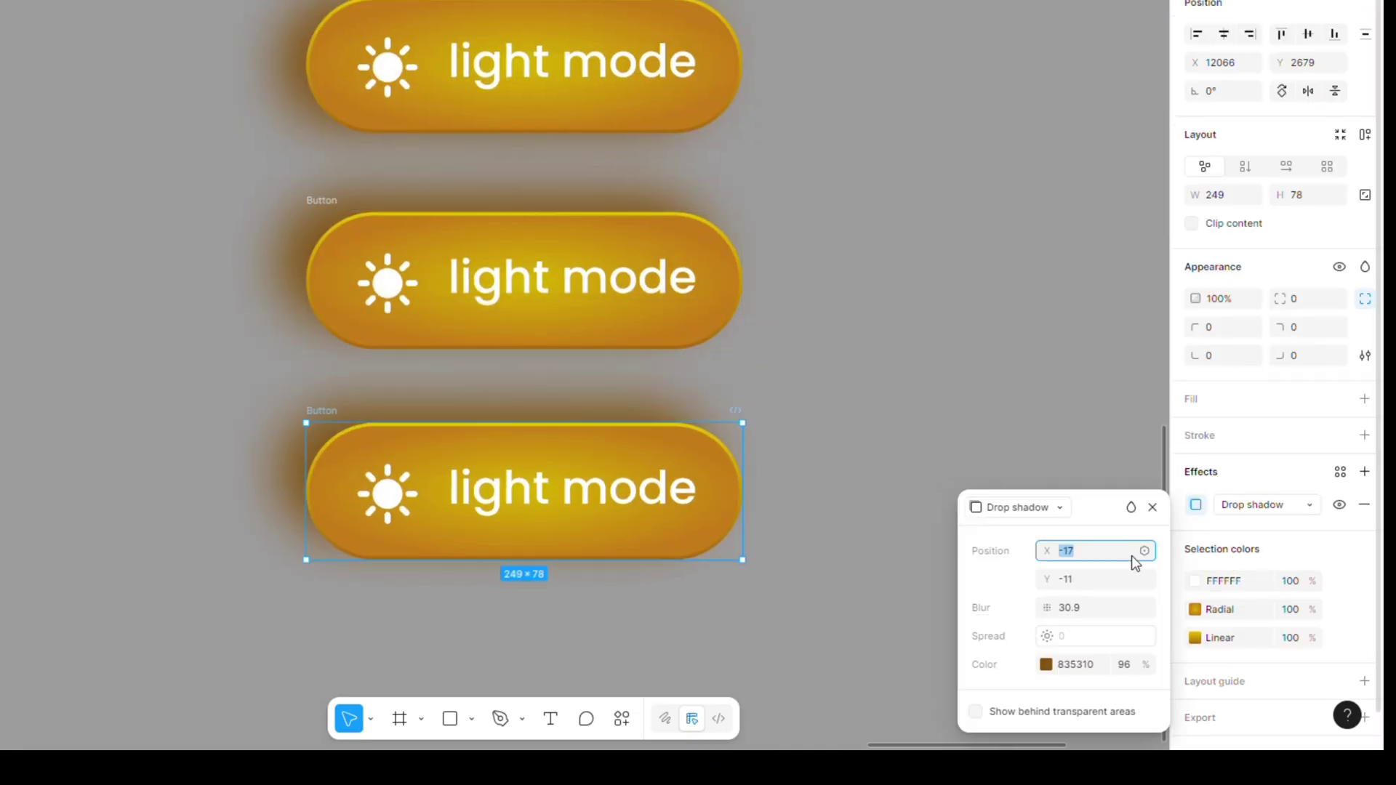
pyautogui.click(1093, 553)
pyautogui.moveTo(1048, 561); pyautogui.dragTo(1058, 561)
pyautogui.click(1078, 579)
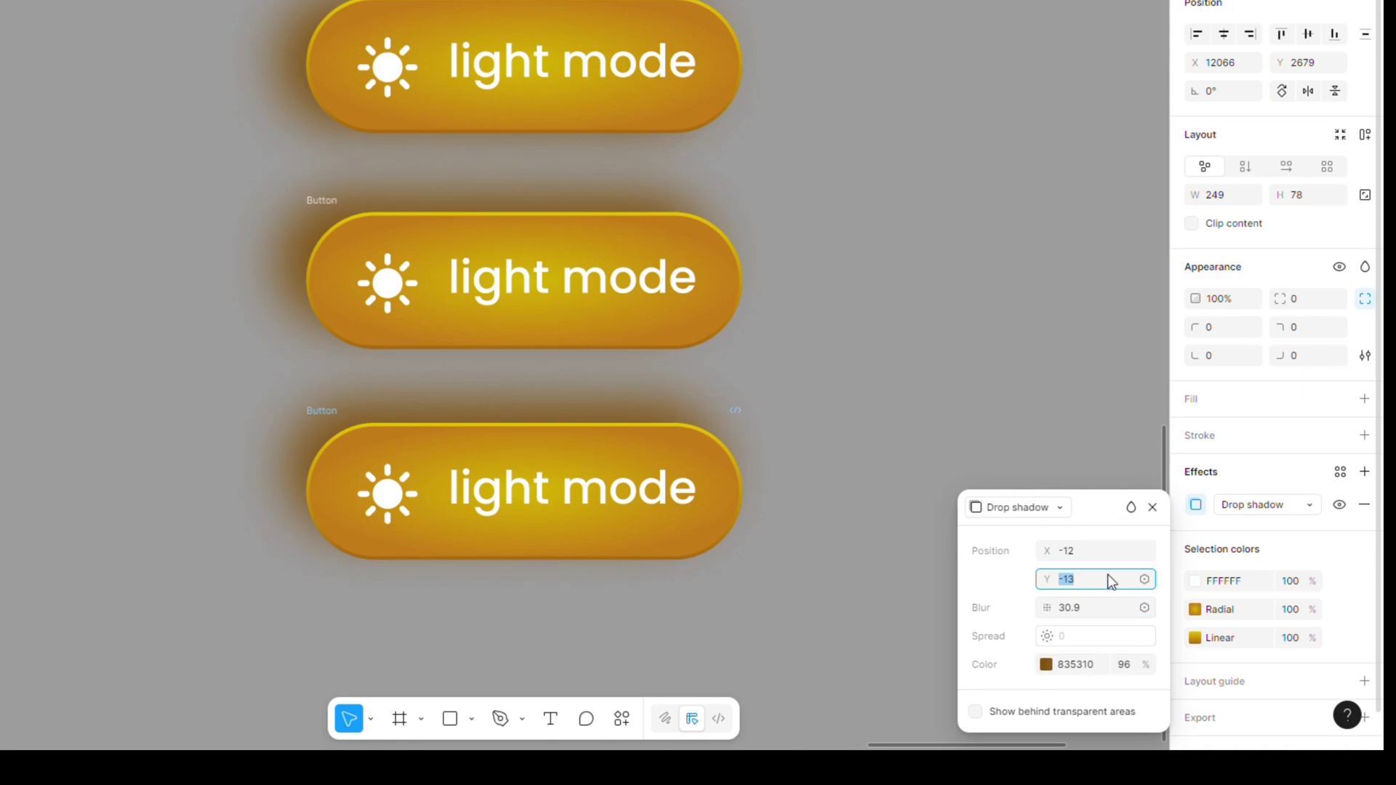
pyautogui.click(890, 493)
# Step: Duplicate the seventh button directly below itself, at about X 12066, Y 2813
pyautogui.scroll(2, 883, 471)
pyautogui.click(333, 253)
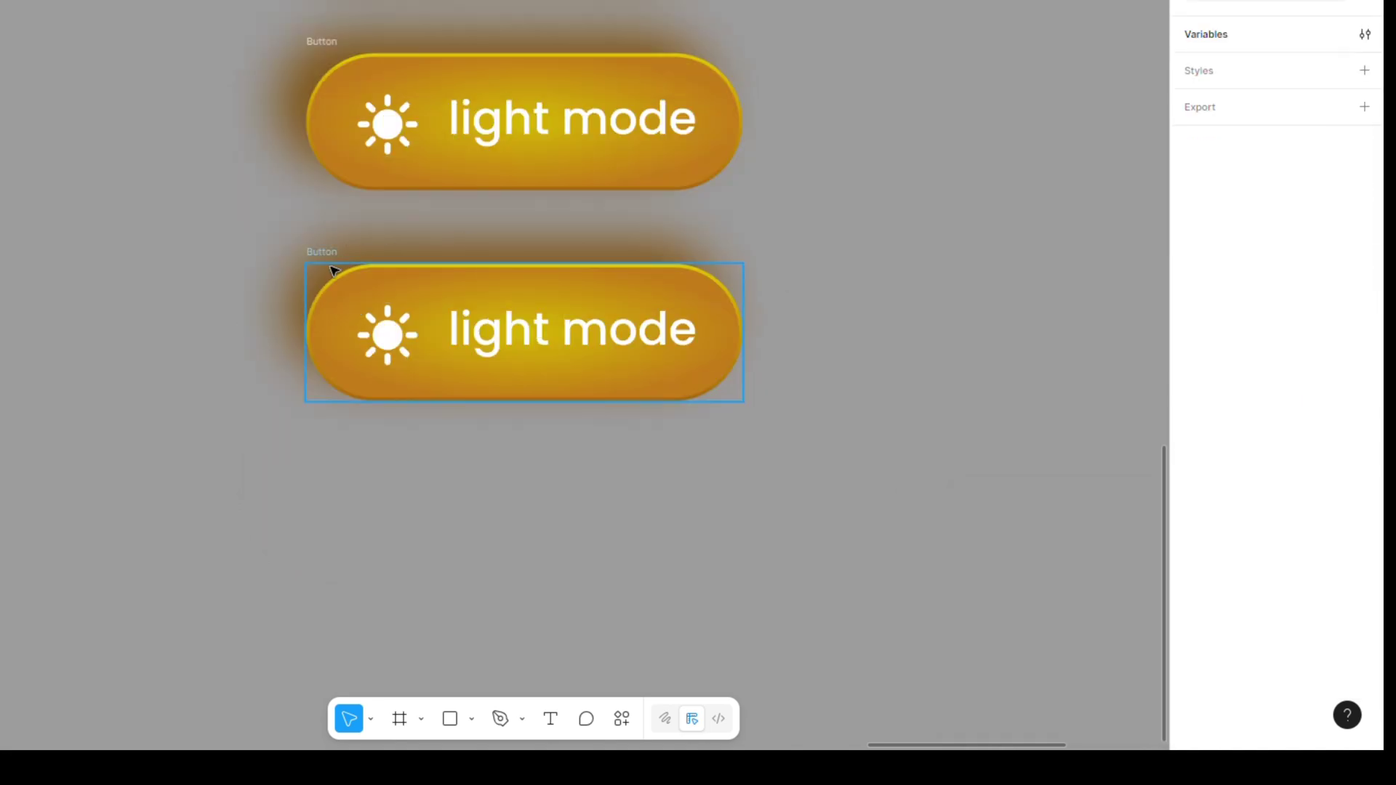
pyautogui.moveTo(332, 253); pyautogui.dragTo(355, 488)
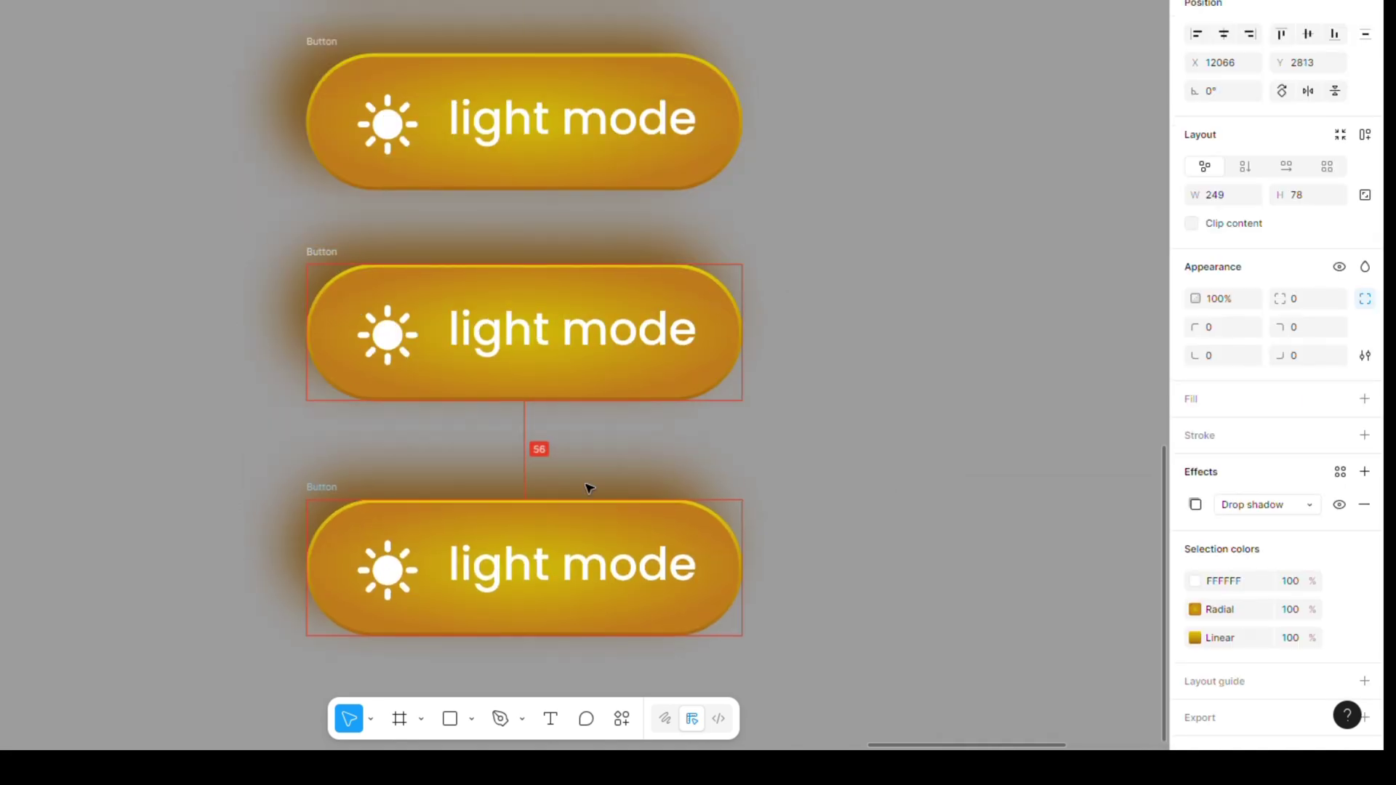
# Step: Set the eighth button's drop shadow to X offset -4 and Y offset -8
pyautogui.scroll(-2, 727, 494)
pyautogui.click(1195, 504)
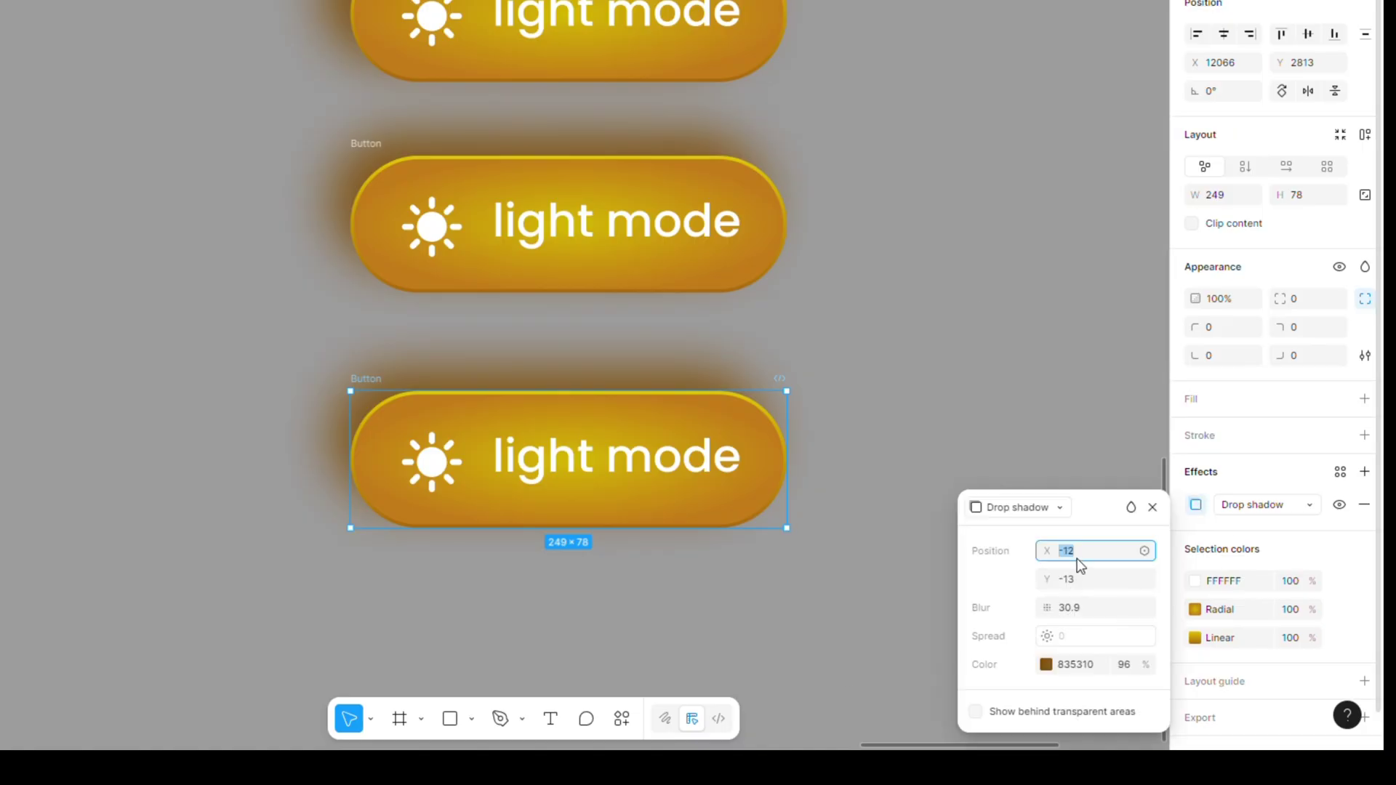
pyautogui.press('Up')
pyautogui.press('Up')
pyautogui.press('Up')
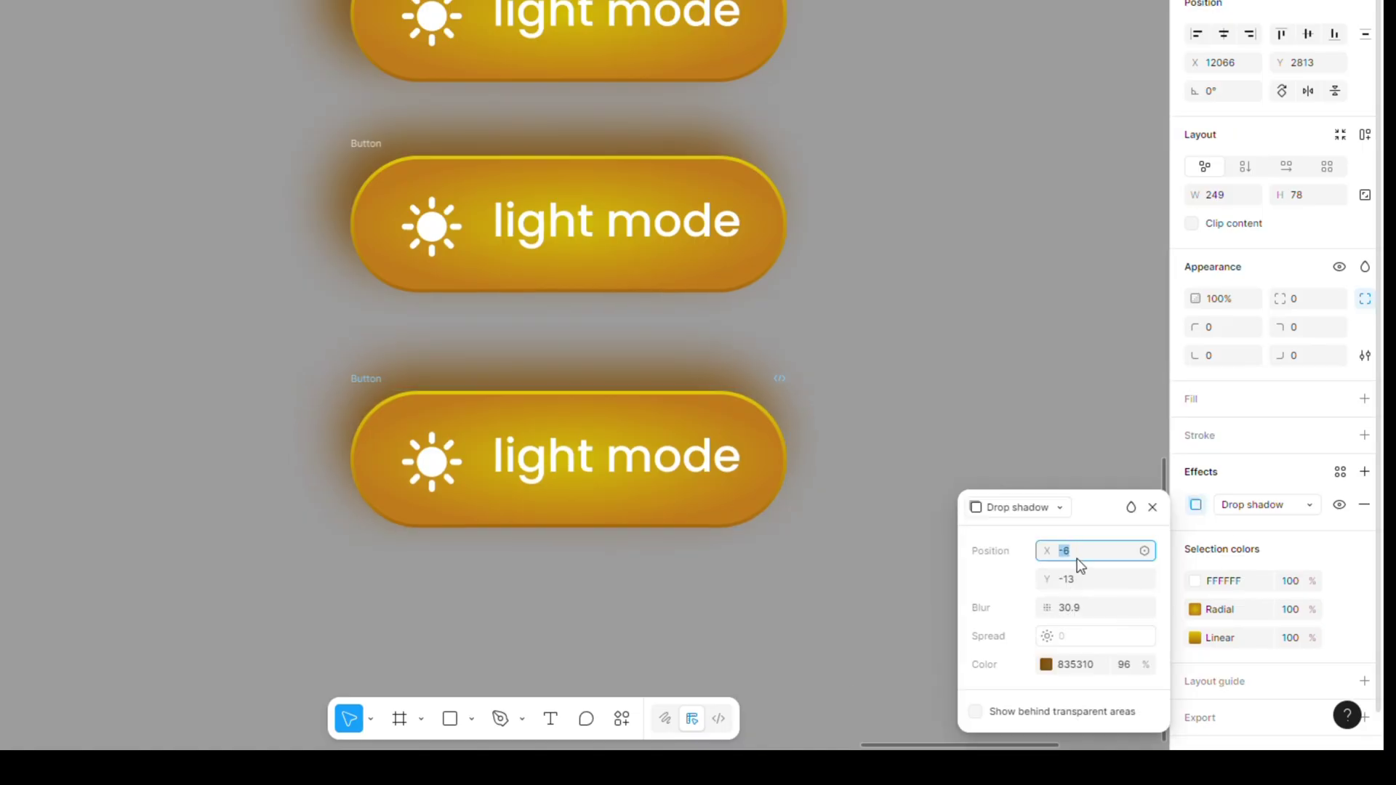
pyautogui.press('Up')
pyautogui.click(1077, 580)
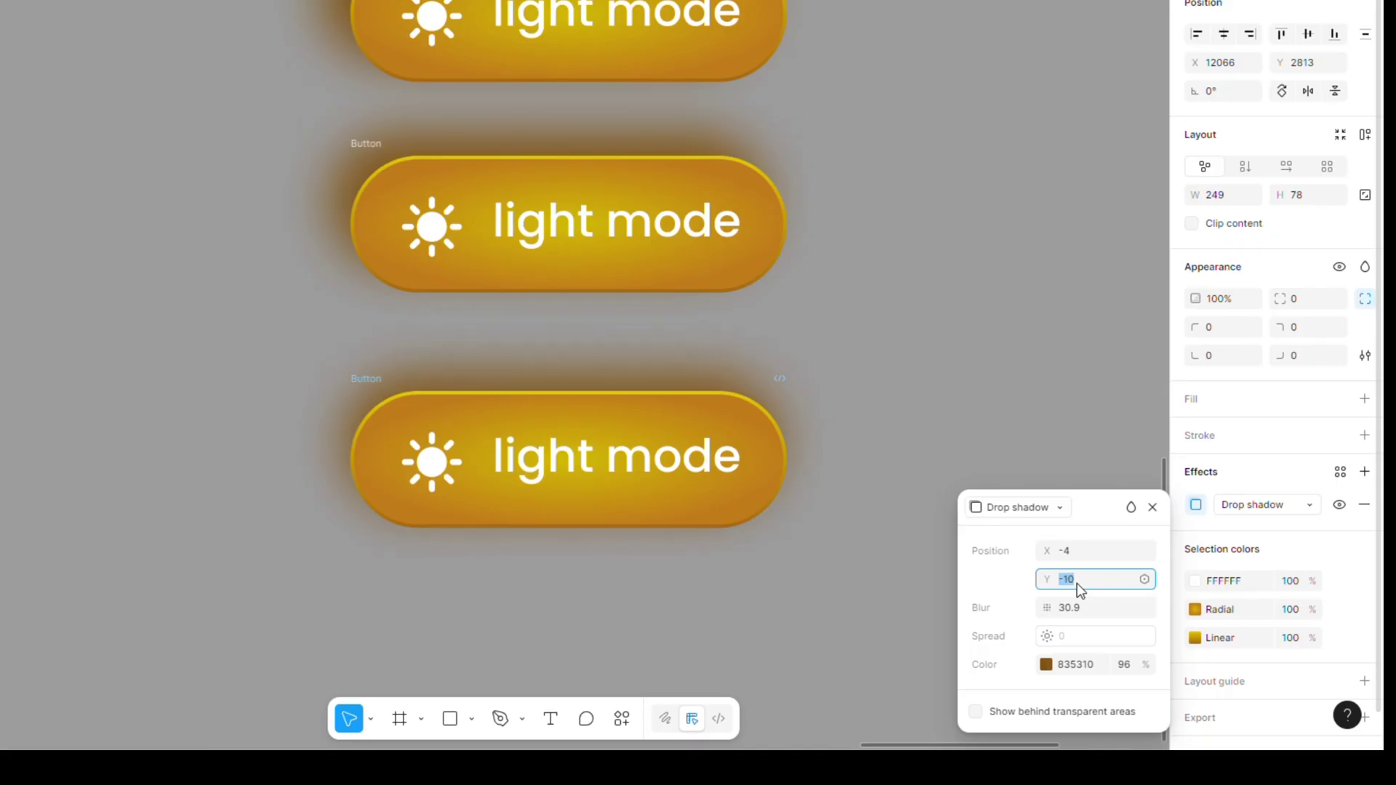
pyautogui.press('Up')
pyautogui.press('Up')
pyautogui.press('Up')
pyautogui.press('Down')
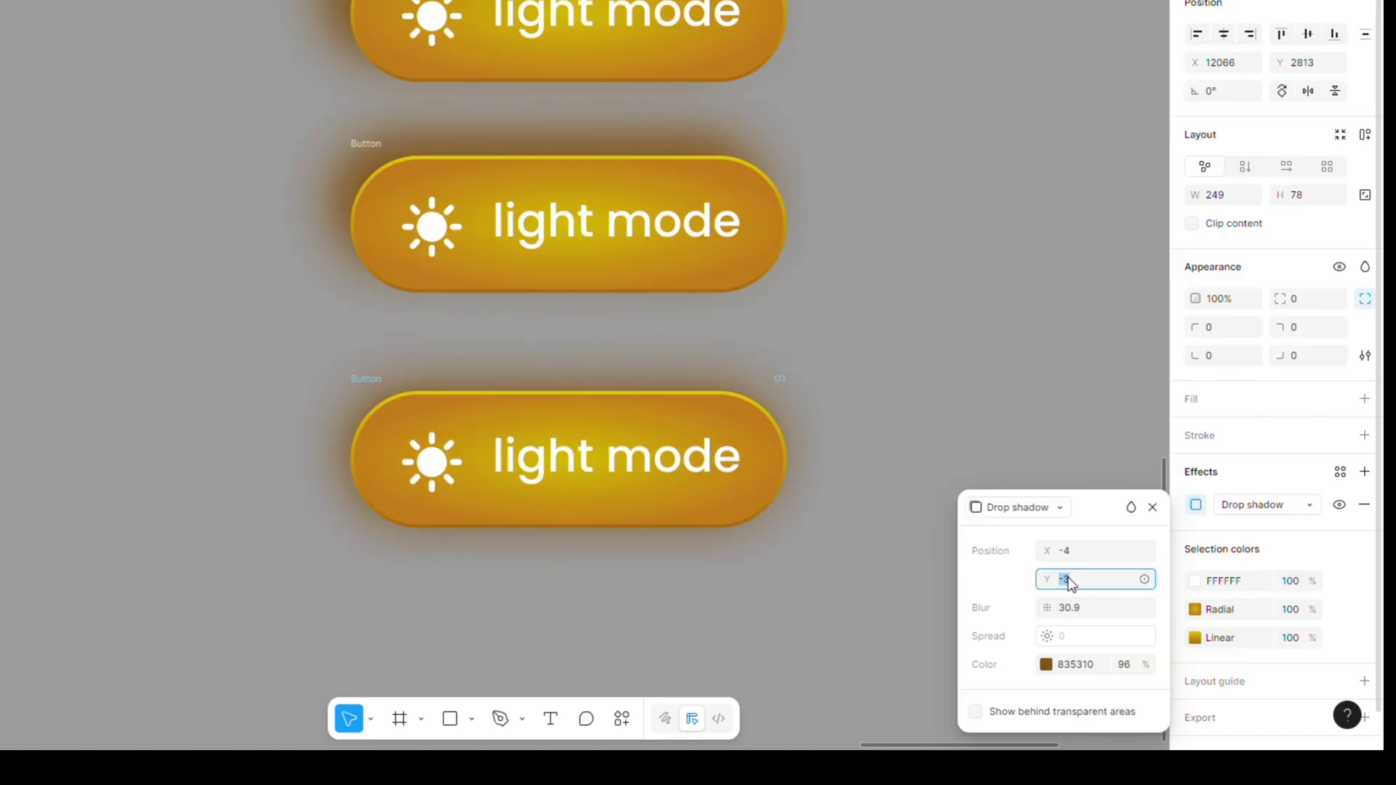
pyautogui.click(932, 473)
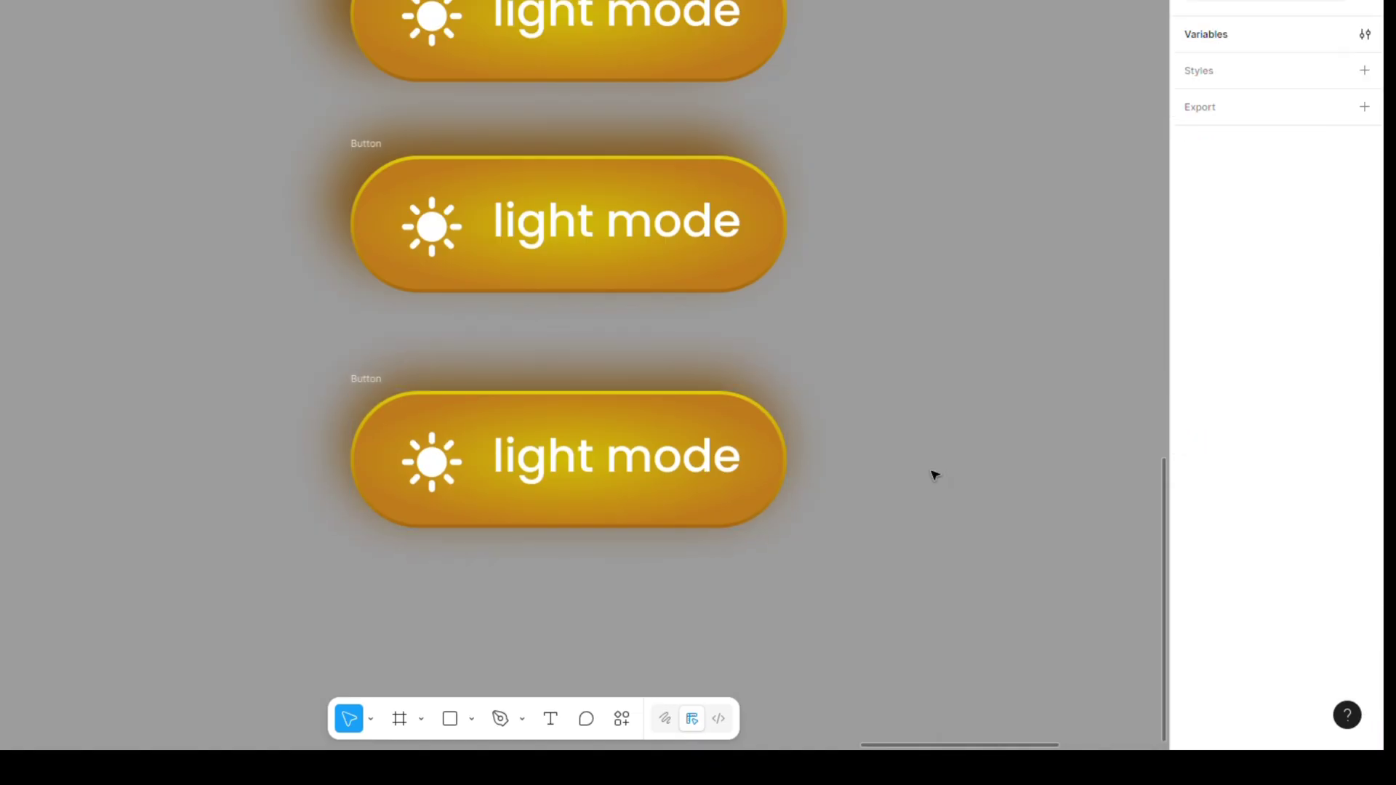
# Step: Duplicate the eighth button directly below itself, at about X 12066, Y 2933
pyautogui.scroll(-3, 234, 283)
pyautogui.click(355, 273)
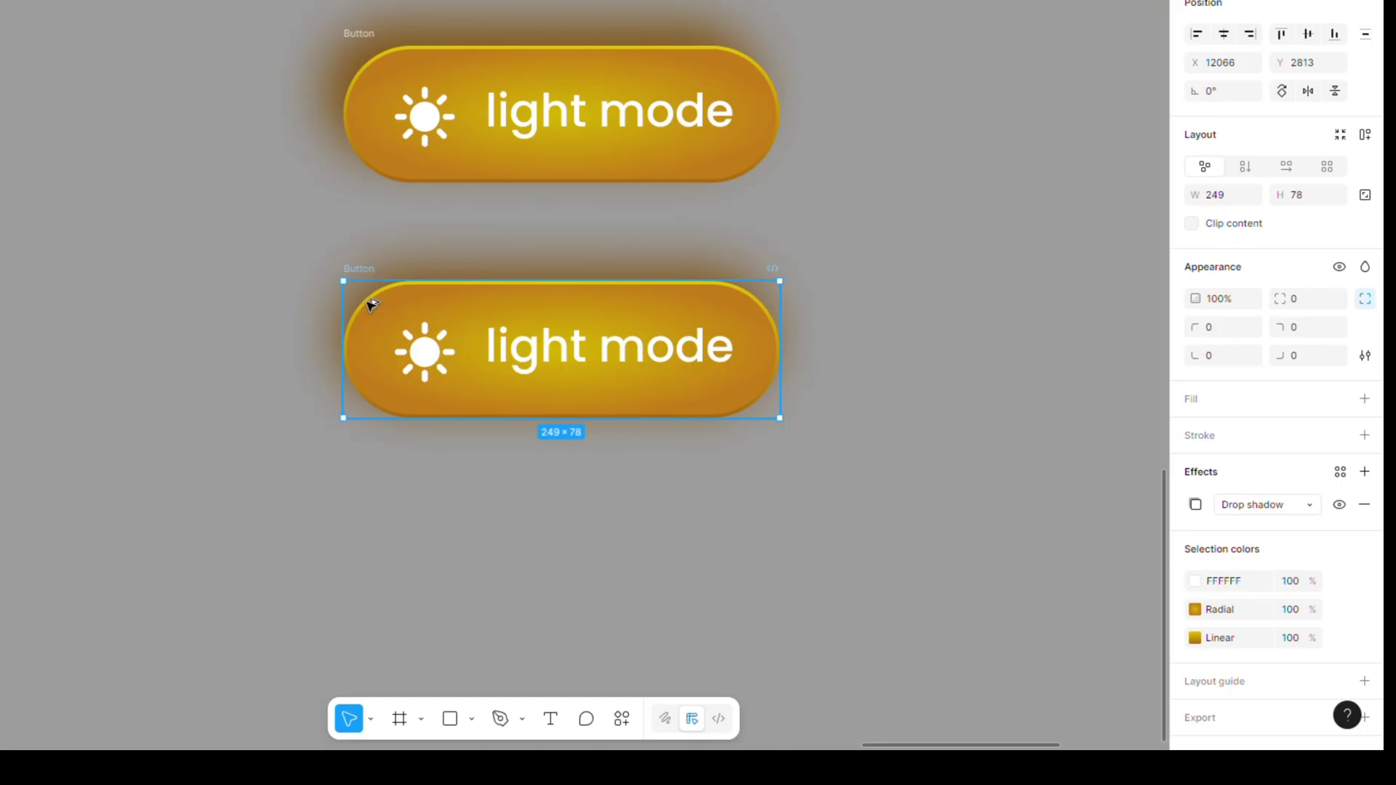
pyautogui.moveTo(368, 303); pyautogui.dragTo(548, 514)
pyautogui.scroll(-4, 549, 514)
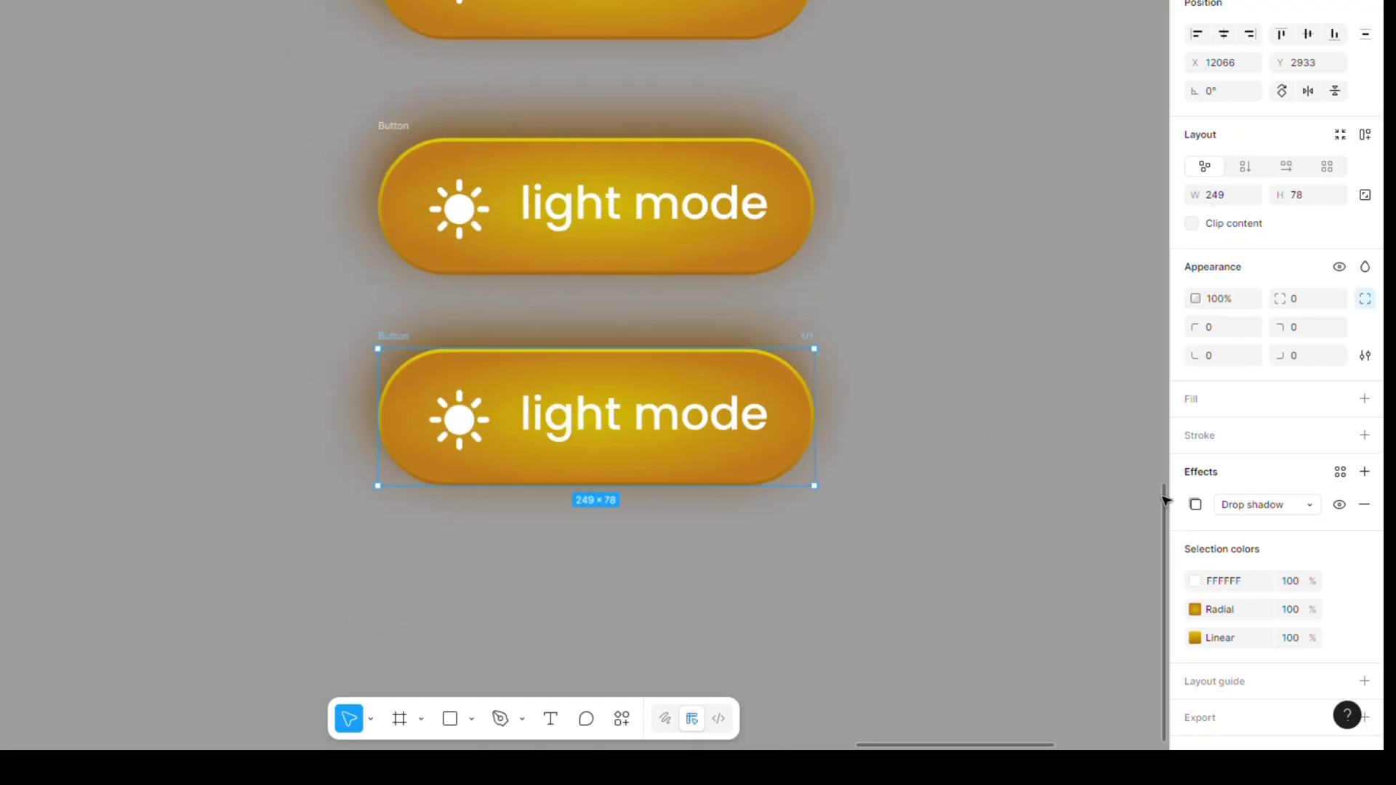
# Step: Set the ninth button's drop shadow to X offset 9 and Y offset -5
pyautogui.click(1195, 504)
pyautogui.click(1069, 551)
pyautogui.write('5')
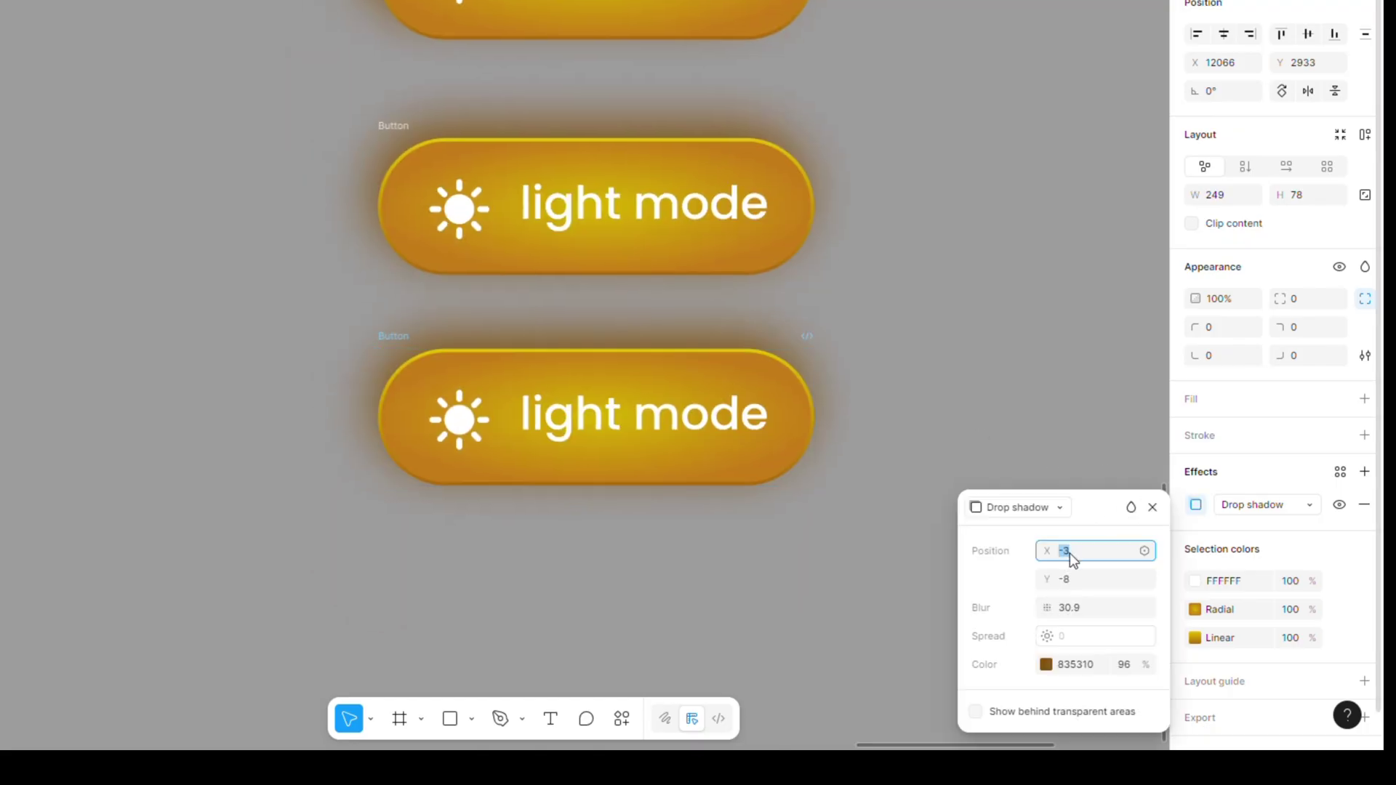
pyautogui.press('Return')
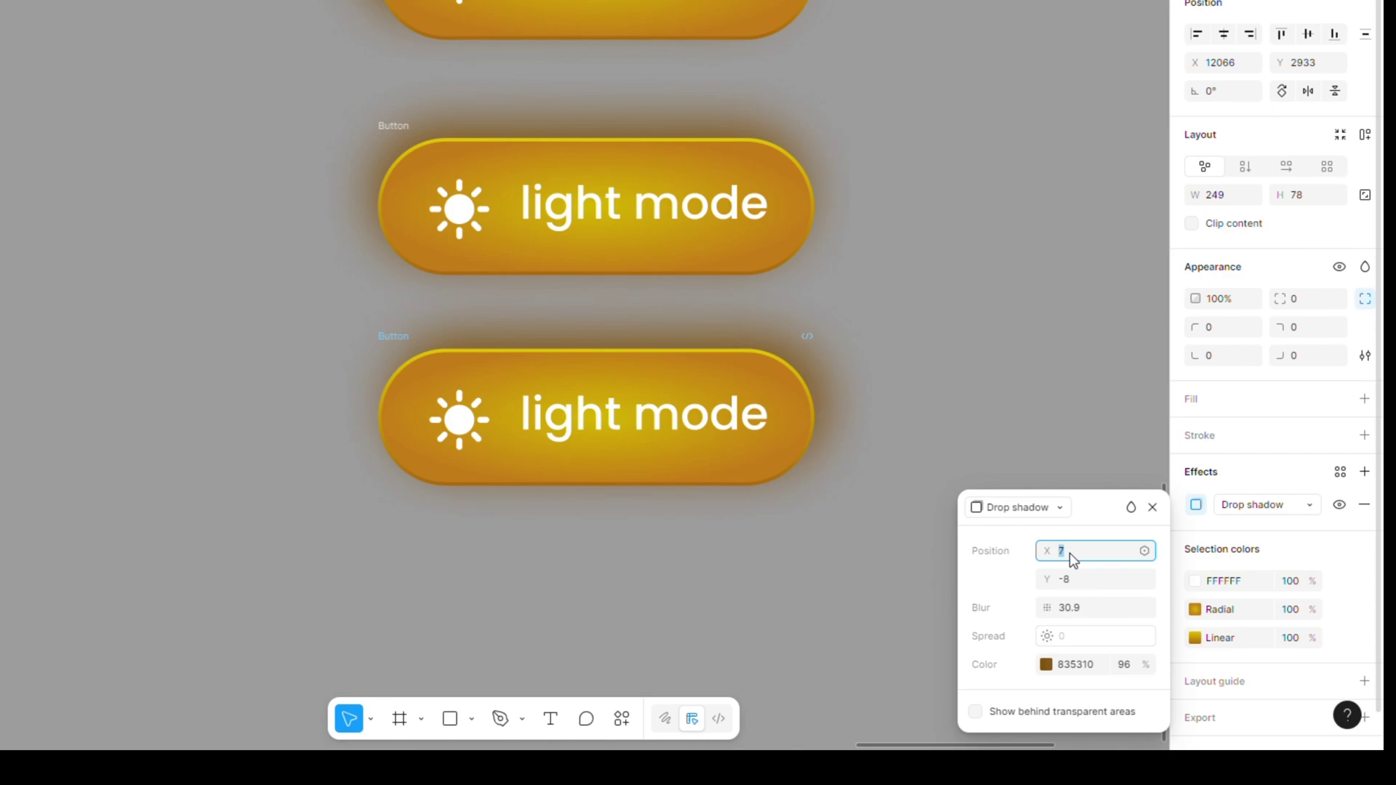
pyautogui.write('9')
pyautogui.click(1083, 583)
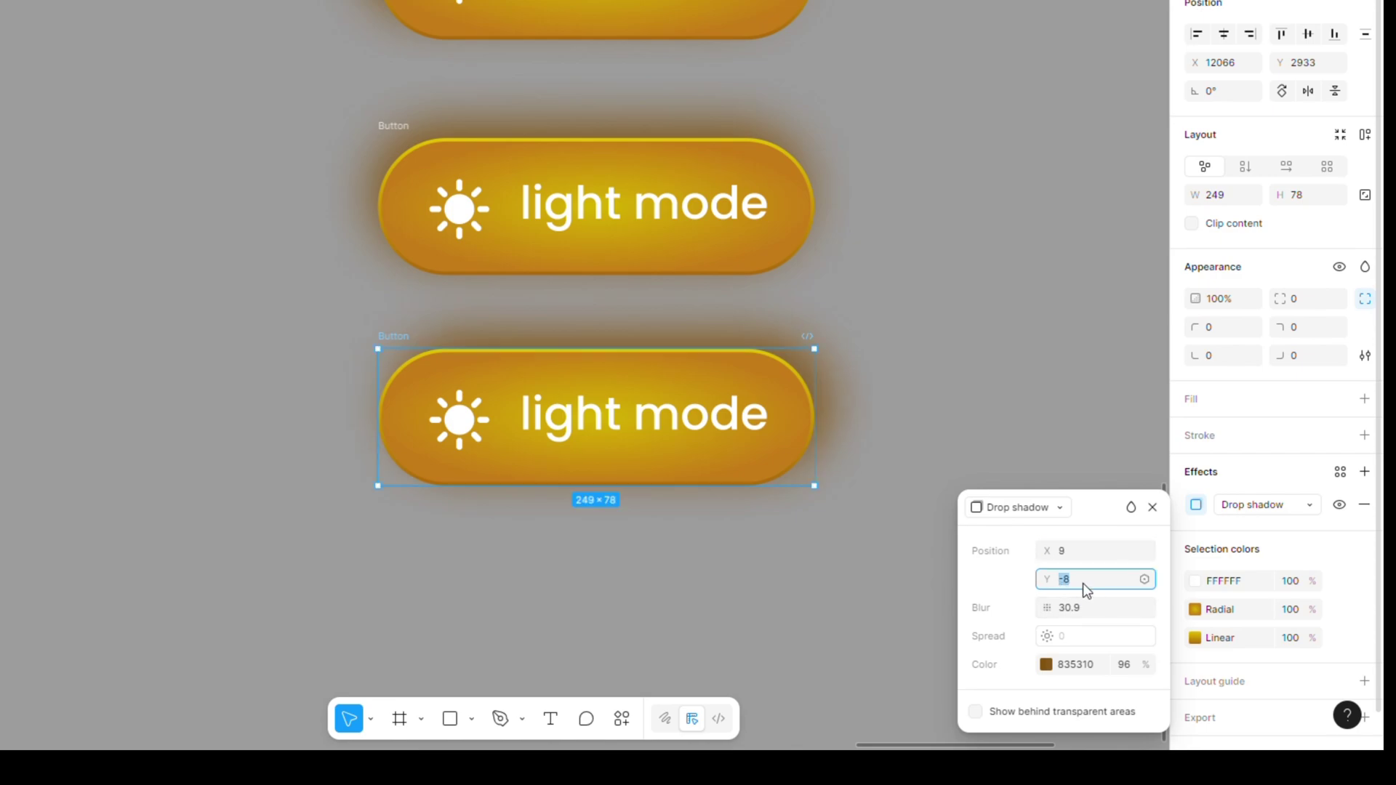
pyautogui.press('Up')
pyautogui.press('Up')
pyautogui.press('Up')
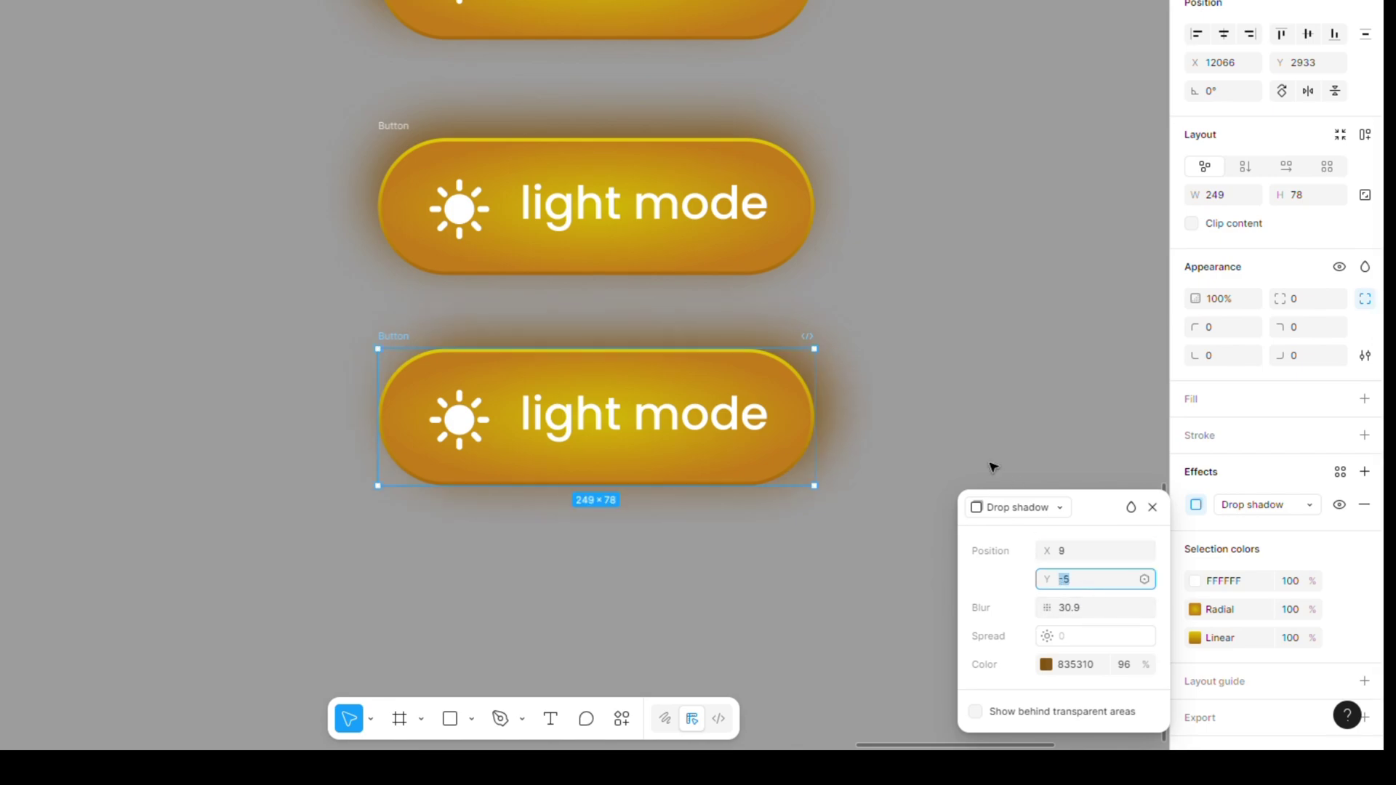
pyautogui.click(993, 467)
# Step: Duplicate the ninth button directly below itself, at about X 12066, Y 3039
pyautogui.scroll(-3, 950, 402)
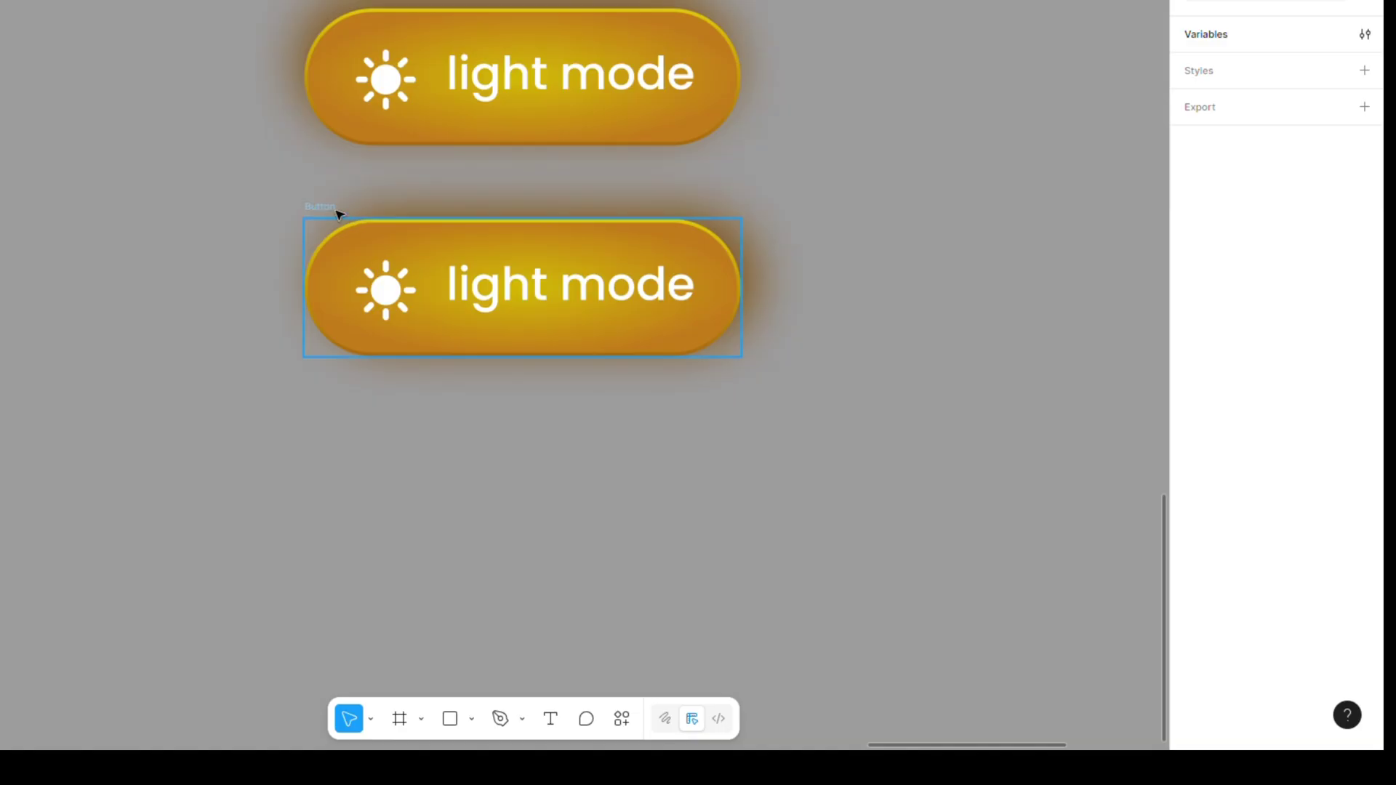
pyautogui.click(349, 295)
pyautogui.moveTo(349, 296); pyautogui.dragTo(346, 397)
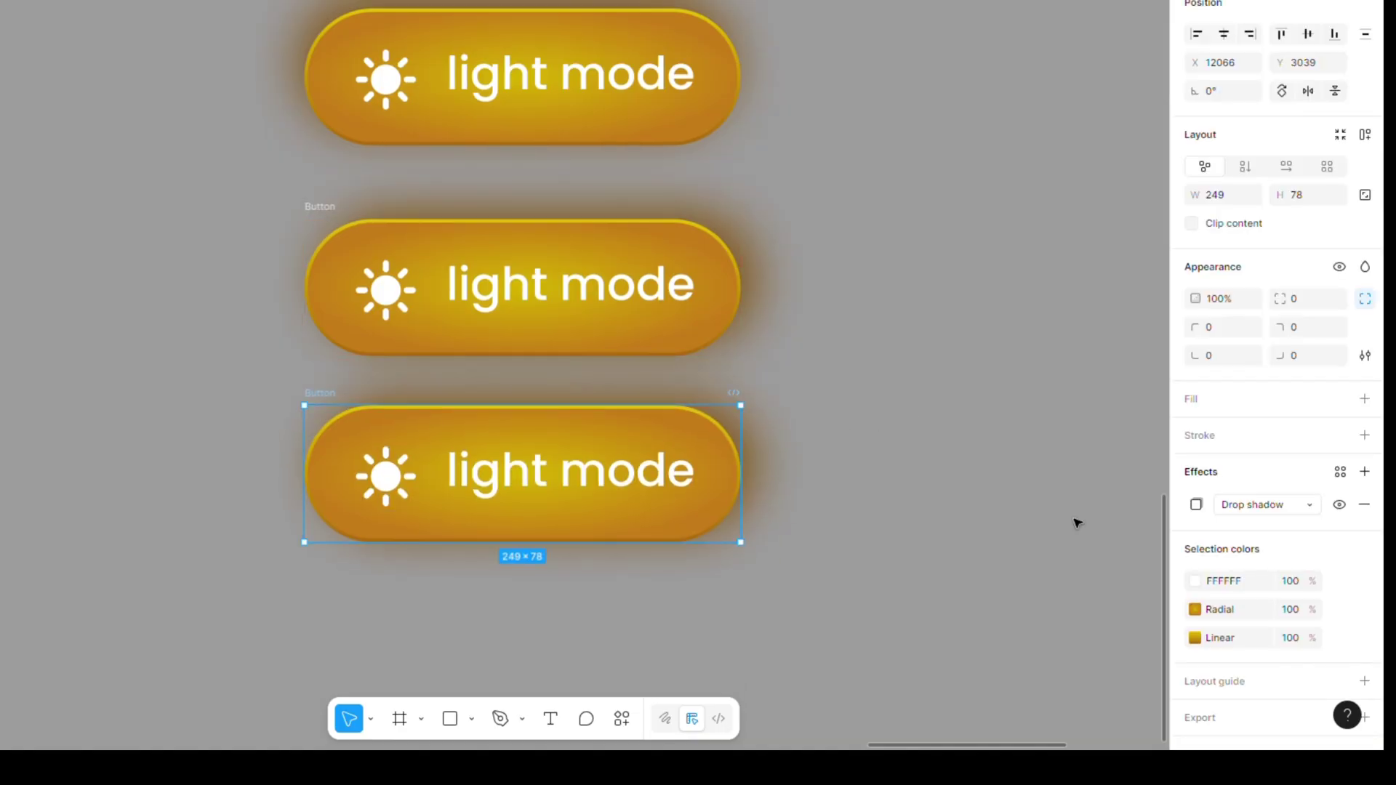
# Step: Set the tenth button's drop shadow to X offset 19 and Y offset 5
pyautogui.click(1196, 504)
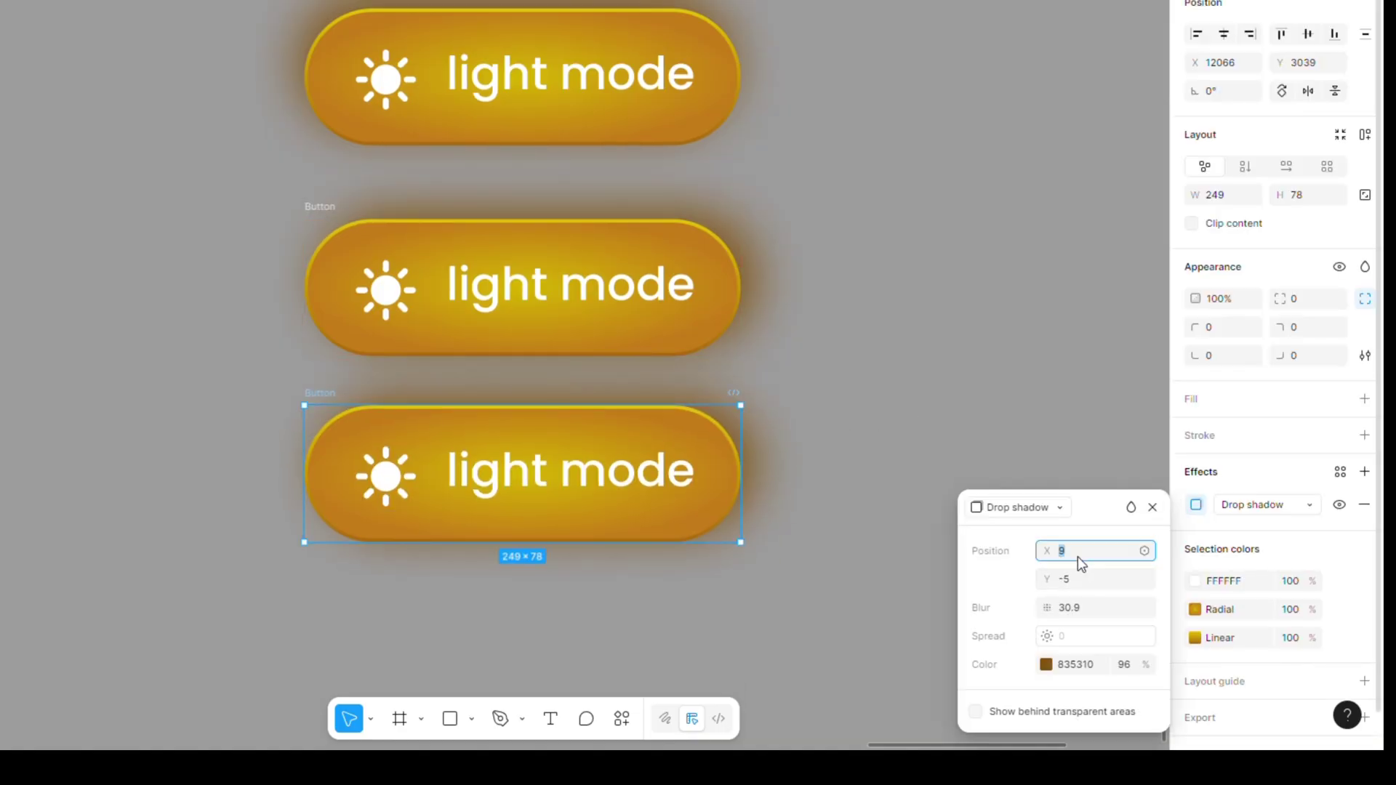
pyautogui.write('18')
pyautogui.press('Return')
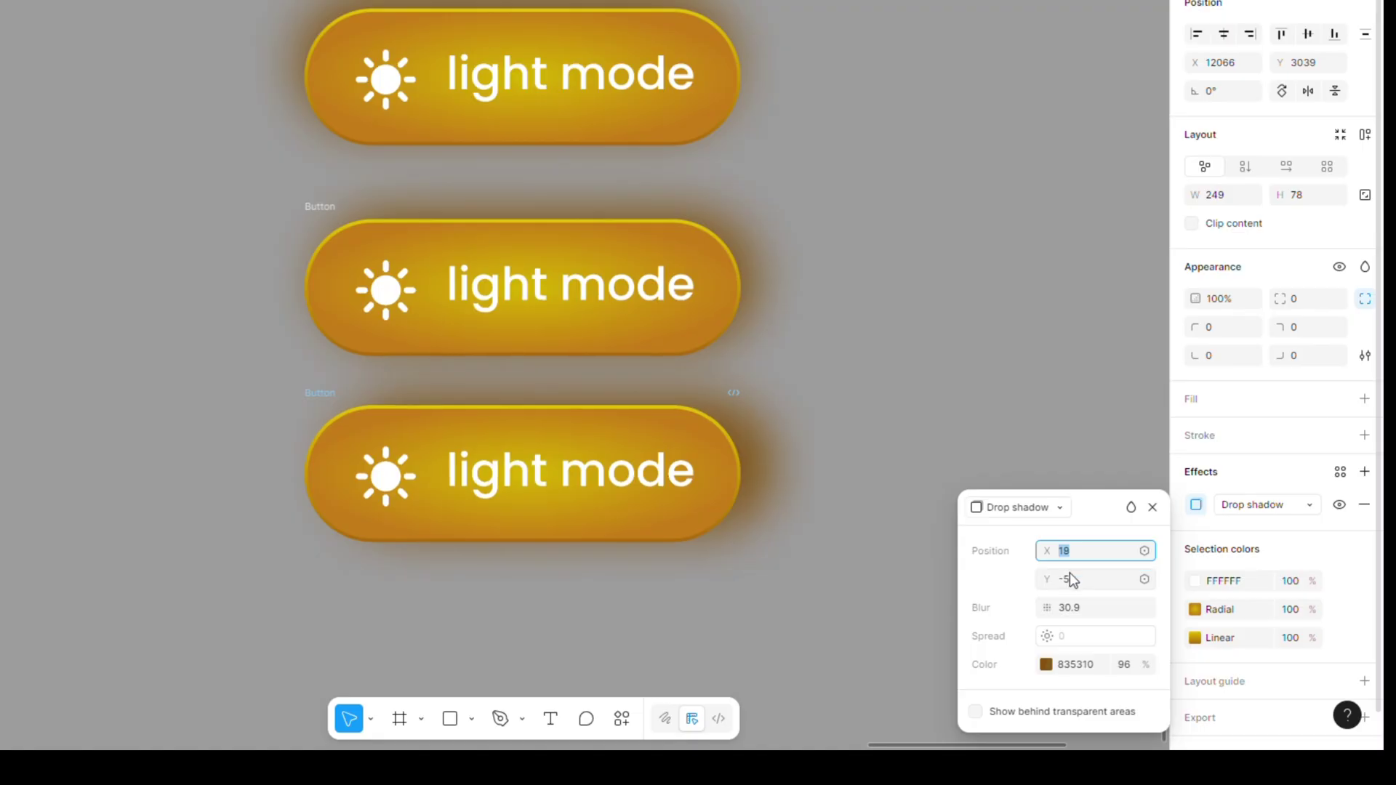
pyautogui.click(1070, 578)
pyautogui.write('3')
pyautogui.press('Return')
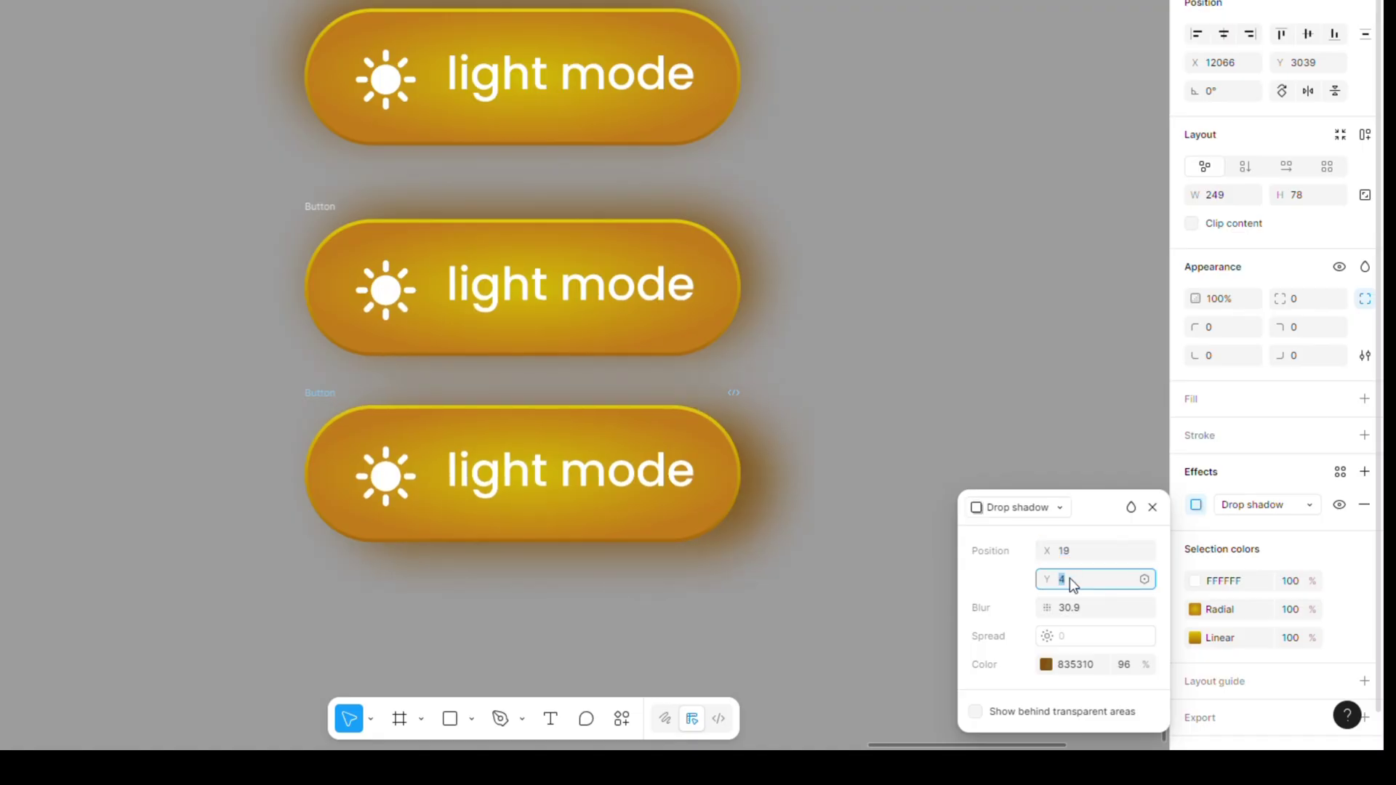
pyautogui.click(335, 404)
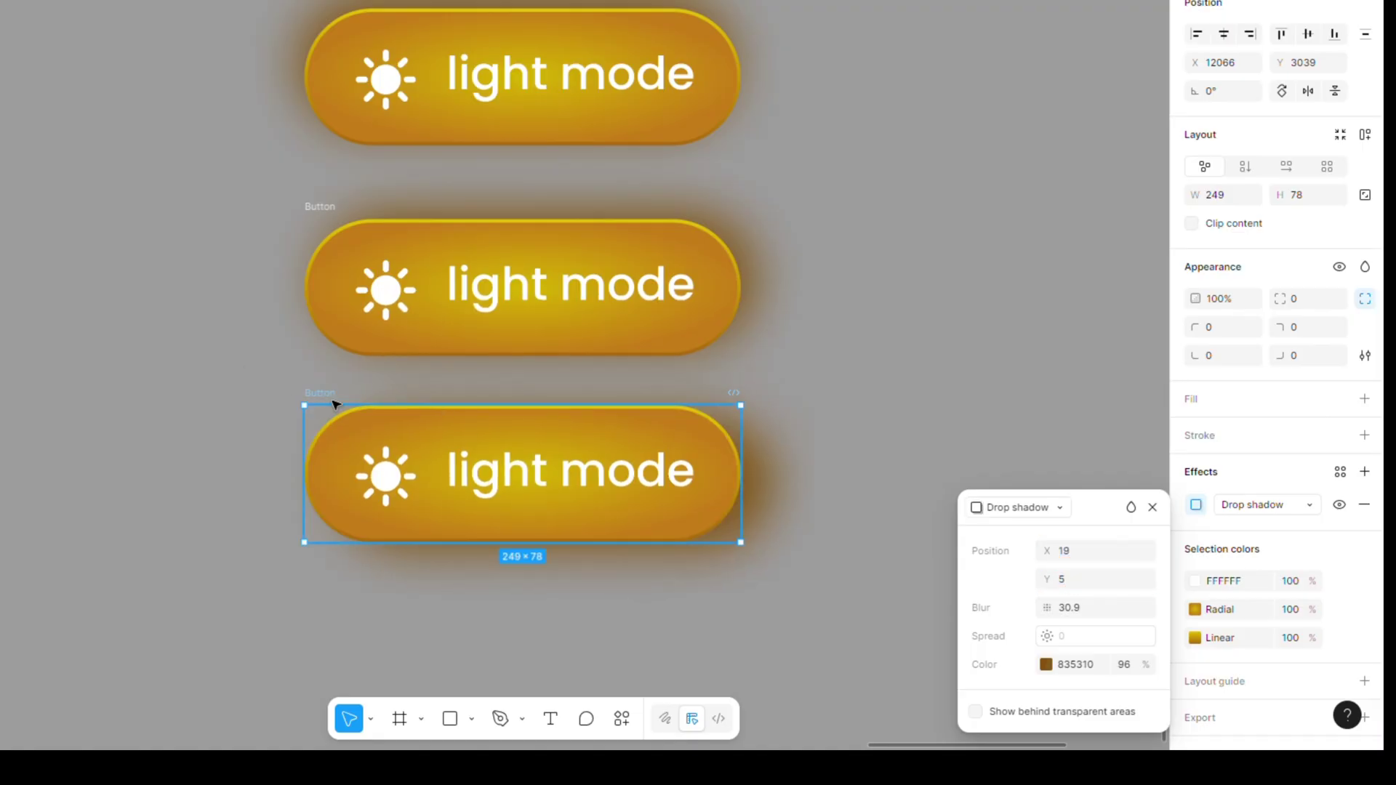
# Step: Duplicate the tenth button directly below itself, at about X 12066, Y 3156
pyautogui.moveTo(501, 456); pyautogui.dragTo(513, 316)
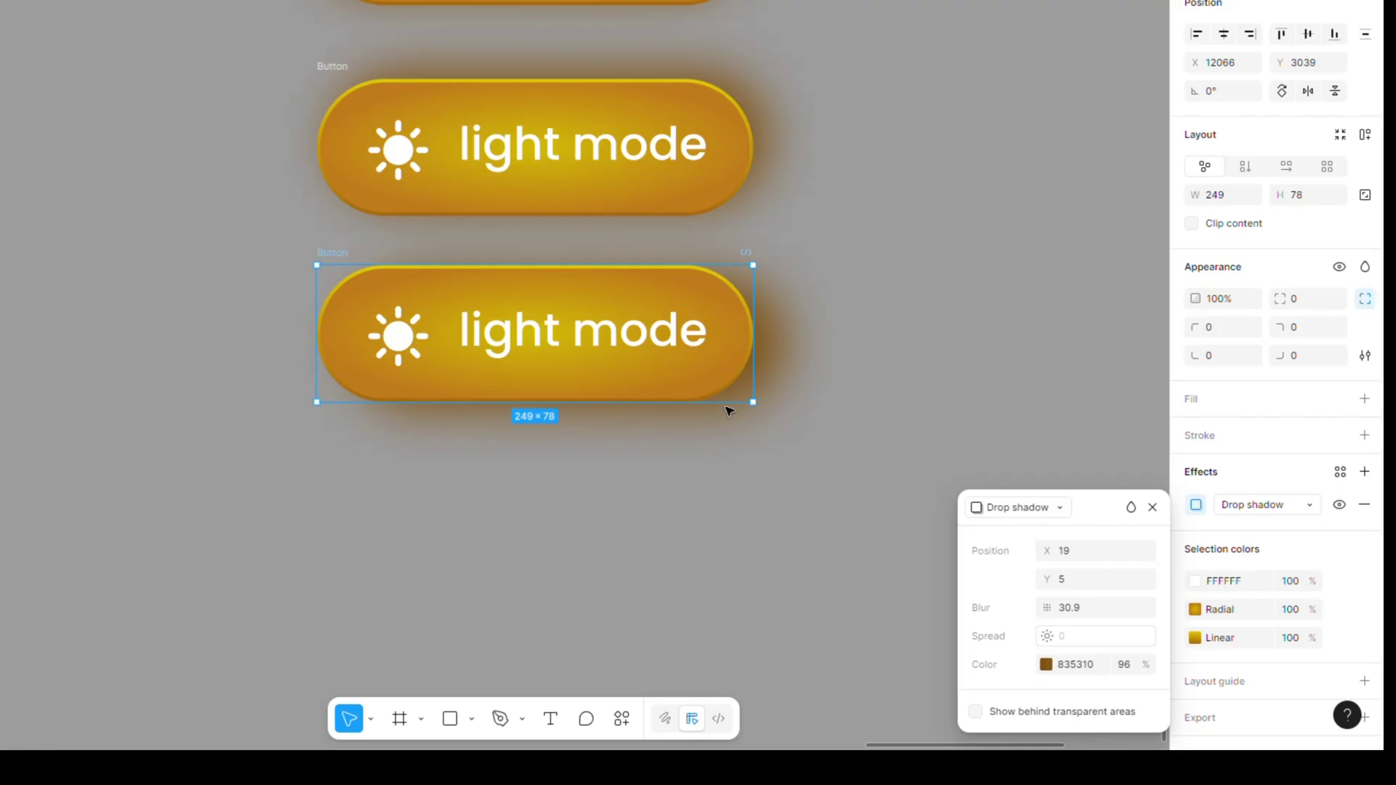
pyautogui.moveTo(338, 267); pyautogui.dragTo(501, 508)
pyautogui.scroll(-2, 502, 508)
# Step: Set the eleventh button's drop shadow to X offset 19 and Y offset 17
pyautogui.click(1196, 504)
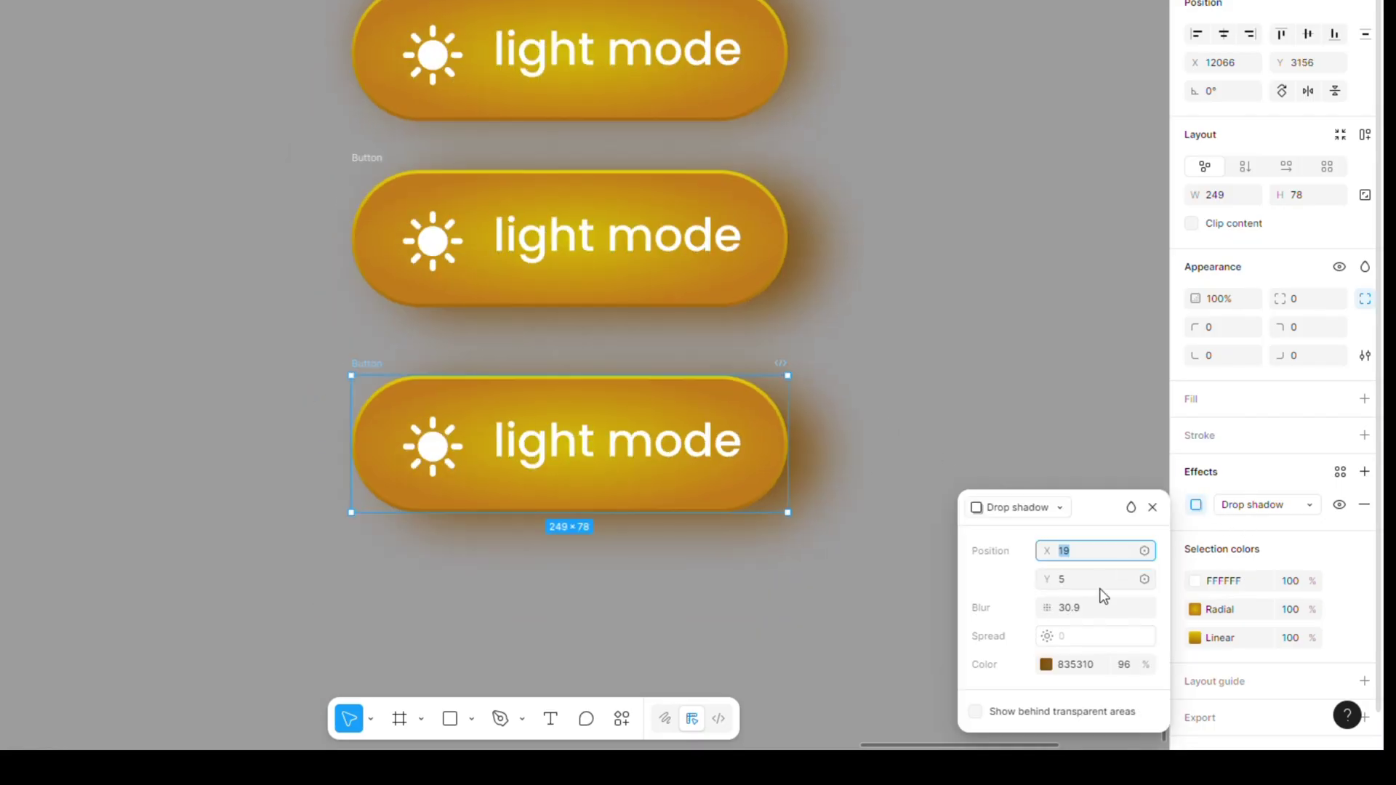
pyautogui.press('Up')
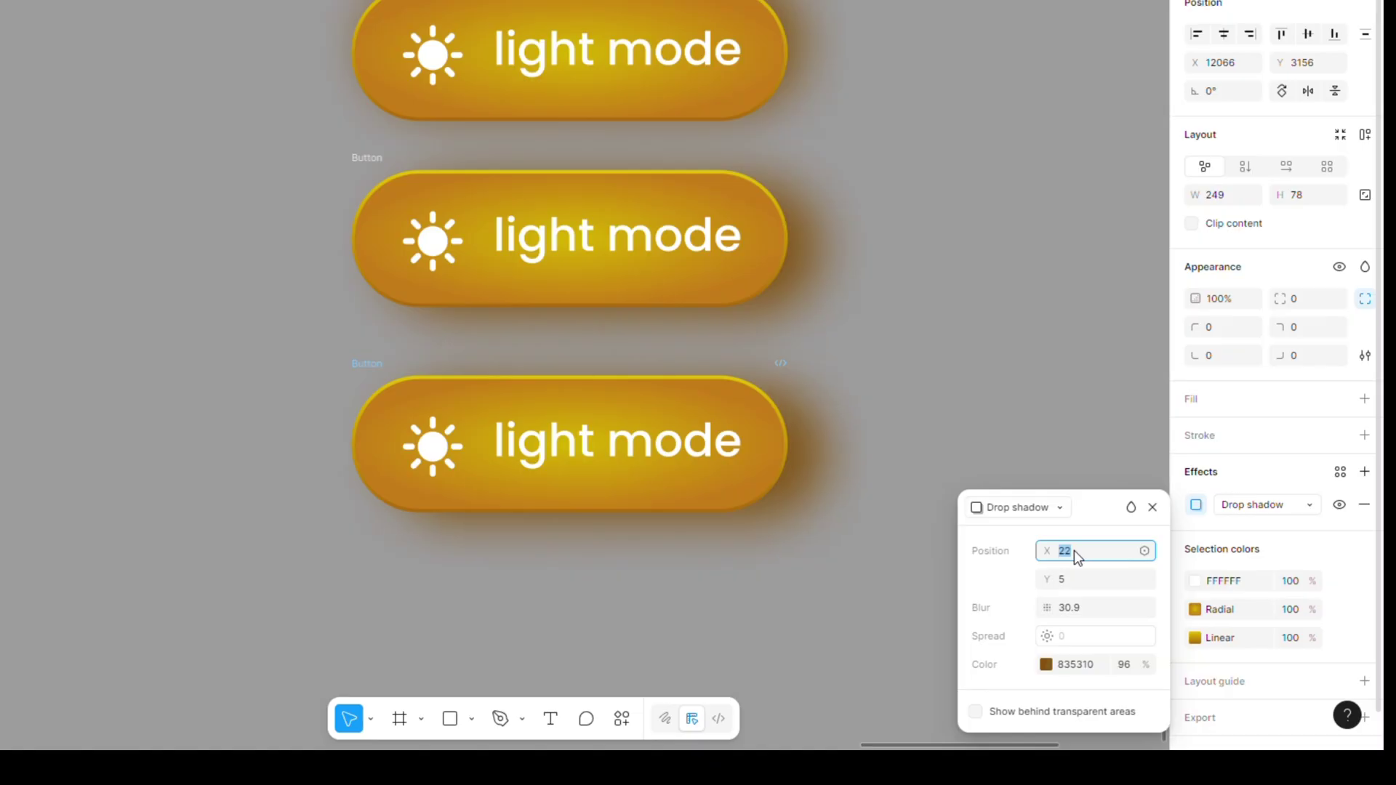
pyautogui.write('19')
pyautogui.click(1069, 579)
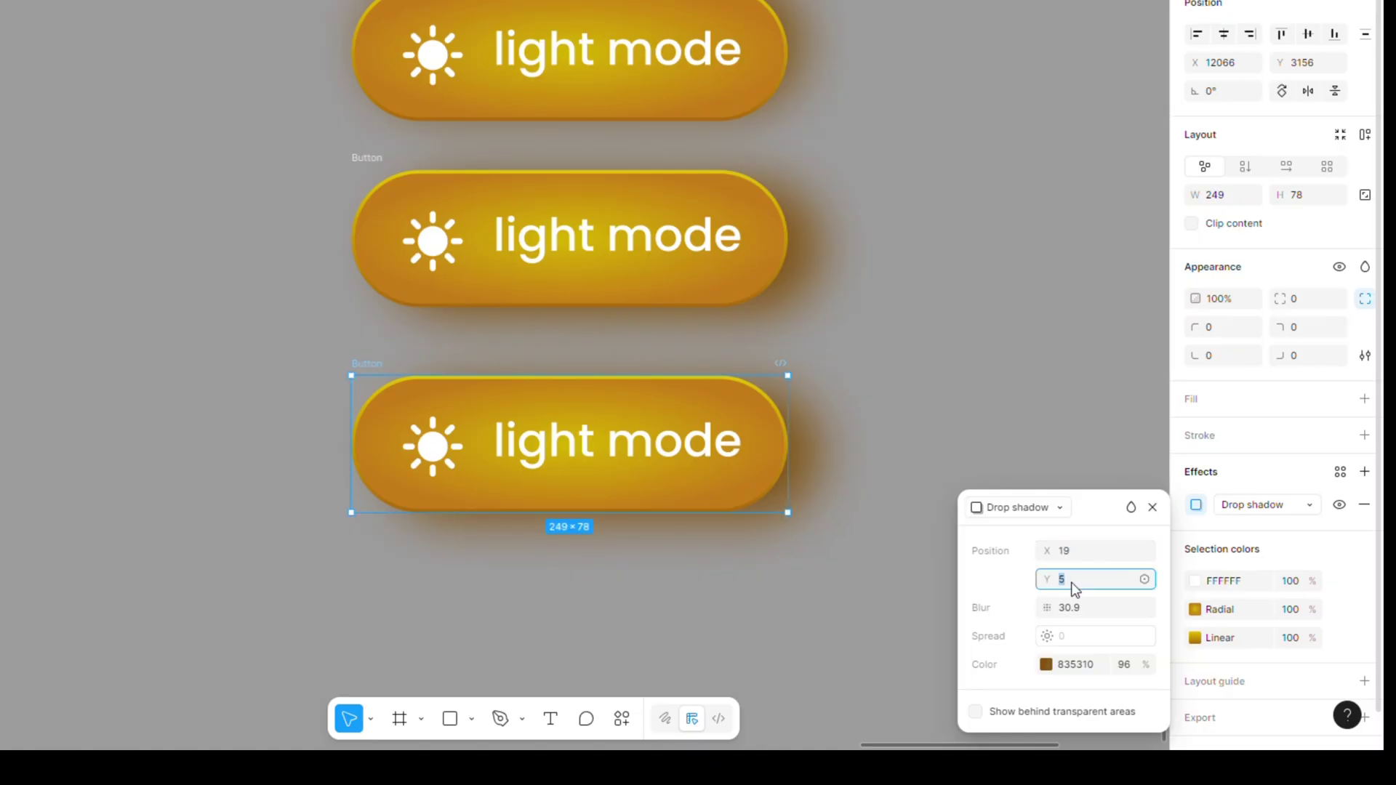
pyautogui.press('Up')
pyautogui.press('Up')
pyautogui.press('Up')
pyautogui.press('Up')
pyautogui.press('Up')
pyautogui.press('Up')
pyautogui.press('Up')
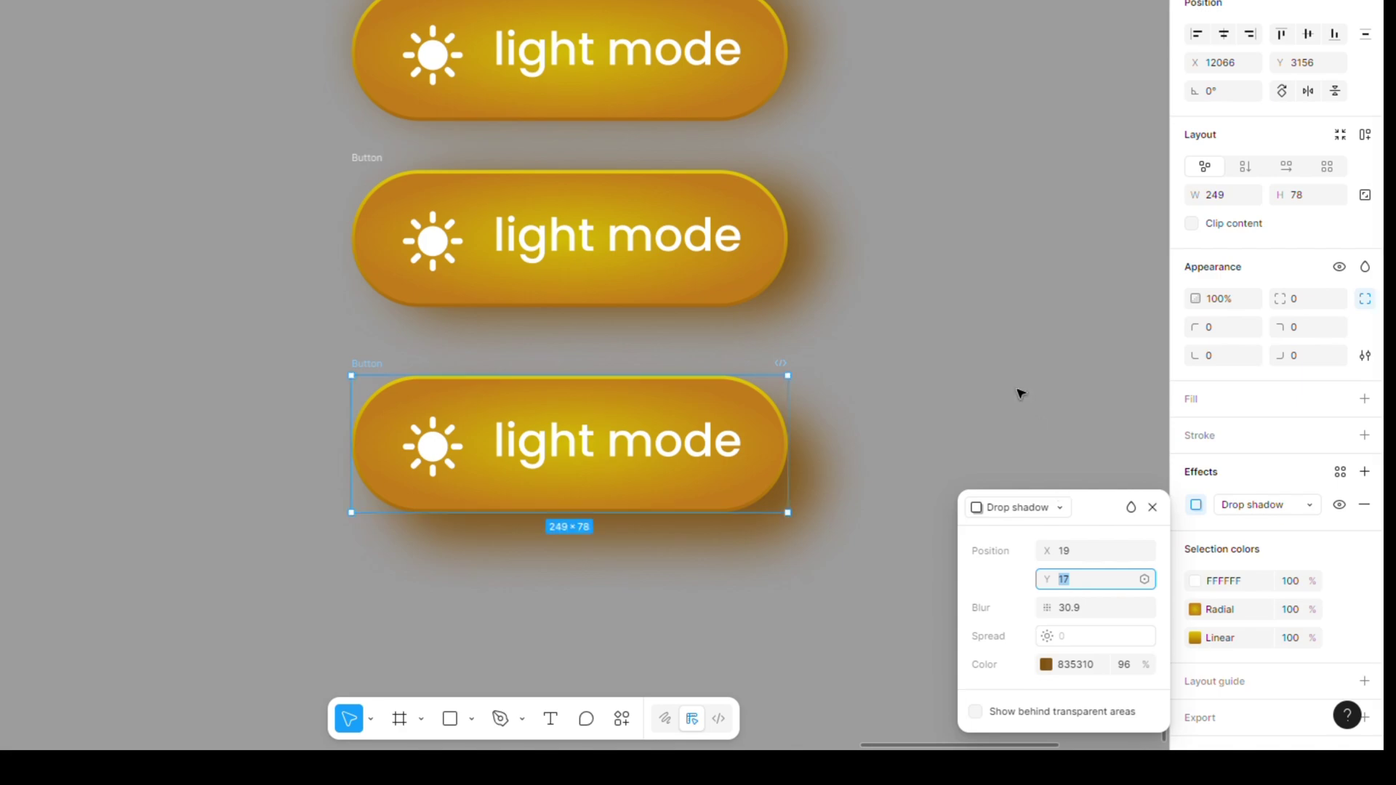
pyautogui.click(857, 467)
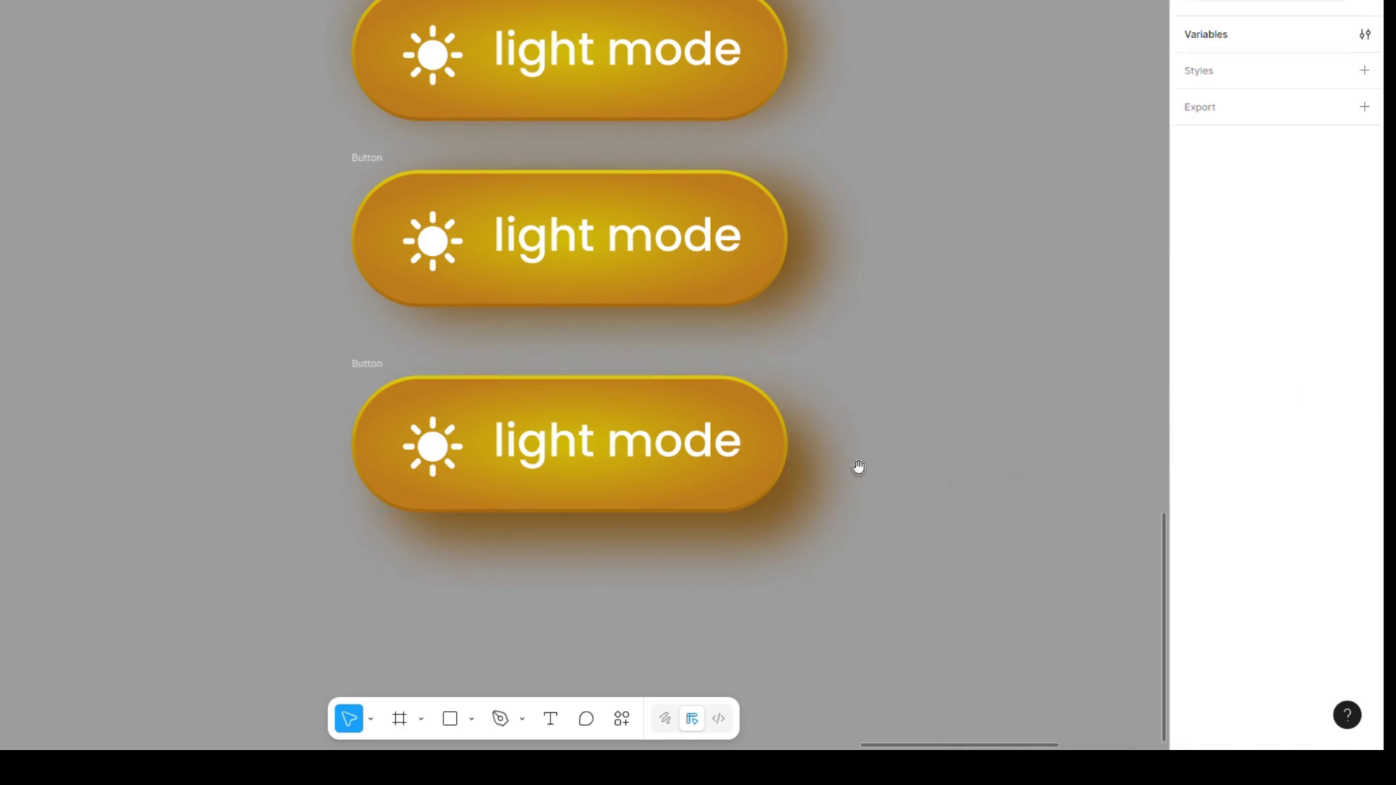
# Step: Duplicate the eleventh button directly below itself, at about X 12066, Y 3276
pyautogui.scroll(-3, 581, 231)
pyautogui.click(380, 166)
pyautogui.moveTo(380, 166); pyautogui.dragTo(352, 376)
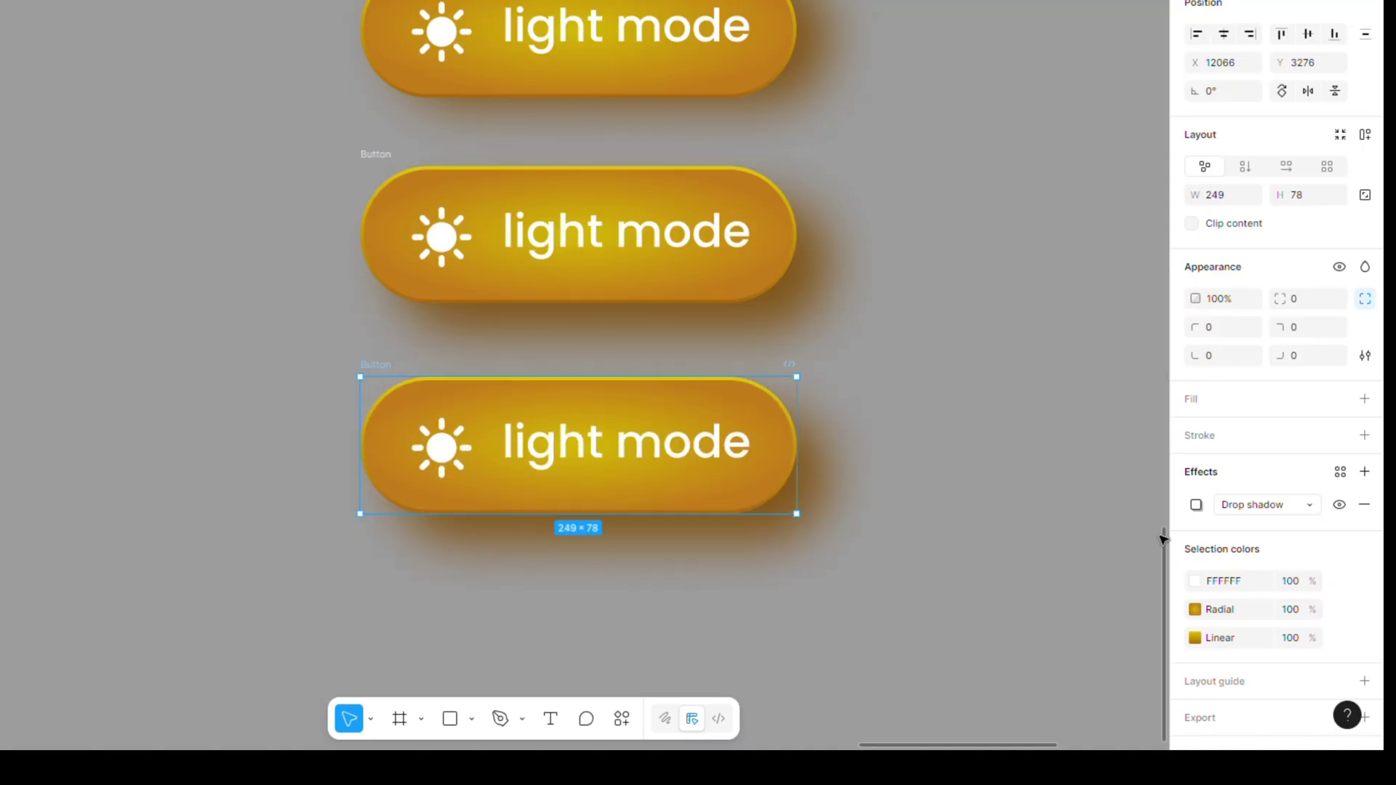
# Step: Set the Y offset of the twelfth button's drop shadow to 21
pyautogui.click(1196, 504)
pyautogui.click(1095, 581)
pyautogui.press('Up')
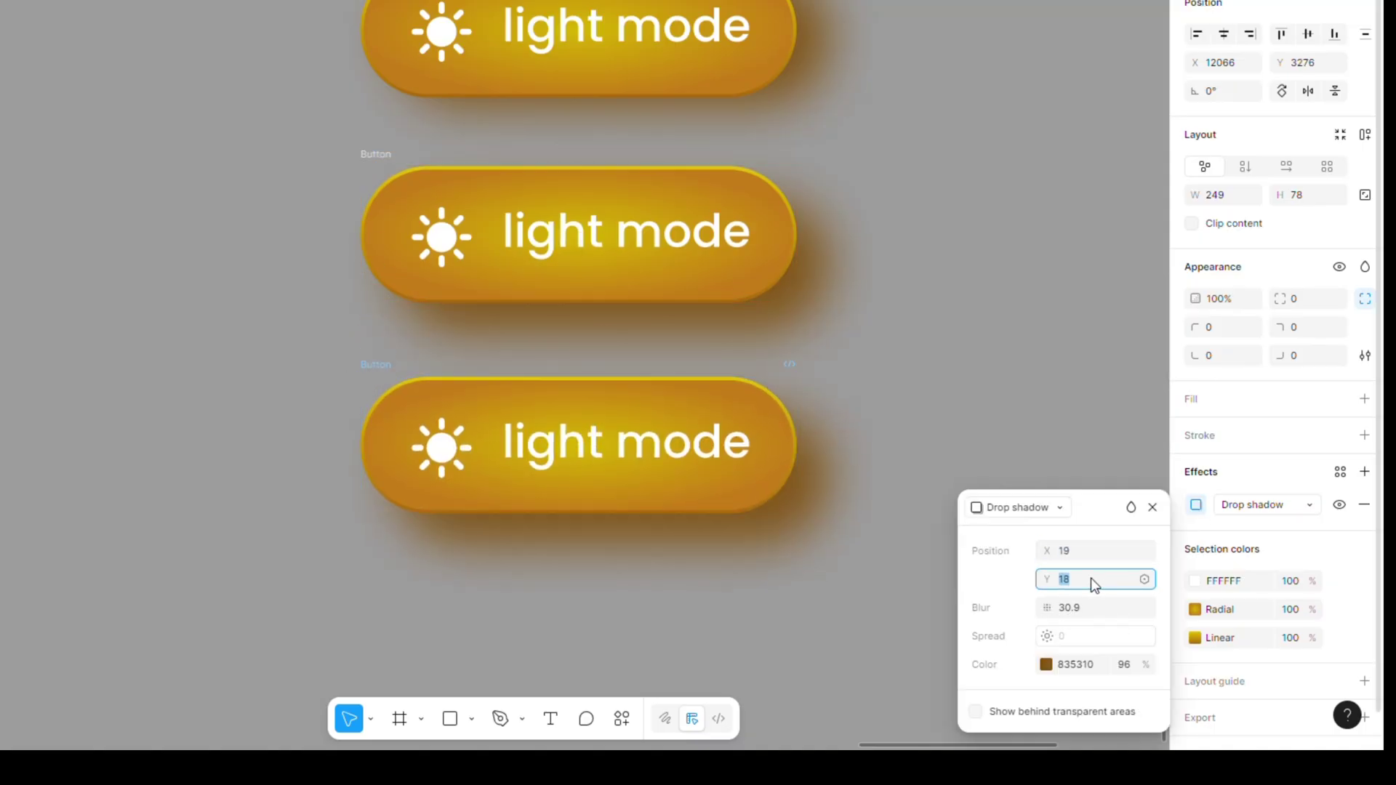
pyautogui.press('Up')
pyautogui.click(908, 383)
# Step: Duplicate the twelfth button directly below itself, at about X 12066, Y 3402
pyautogui.scroll(-2, 542, 298)
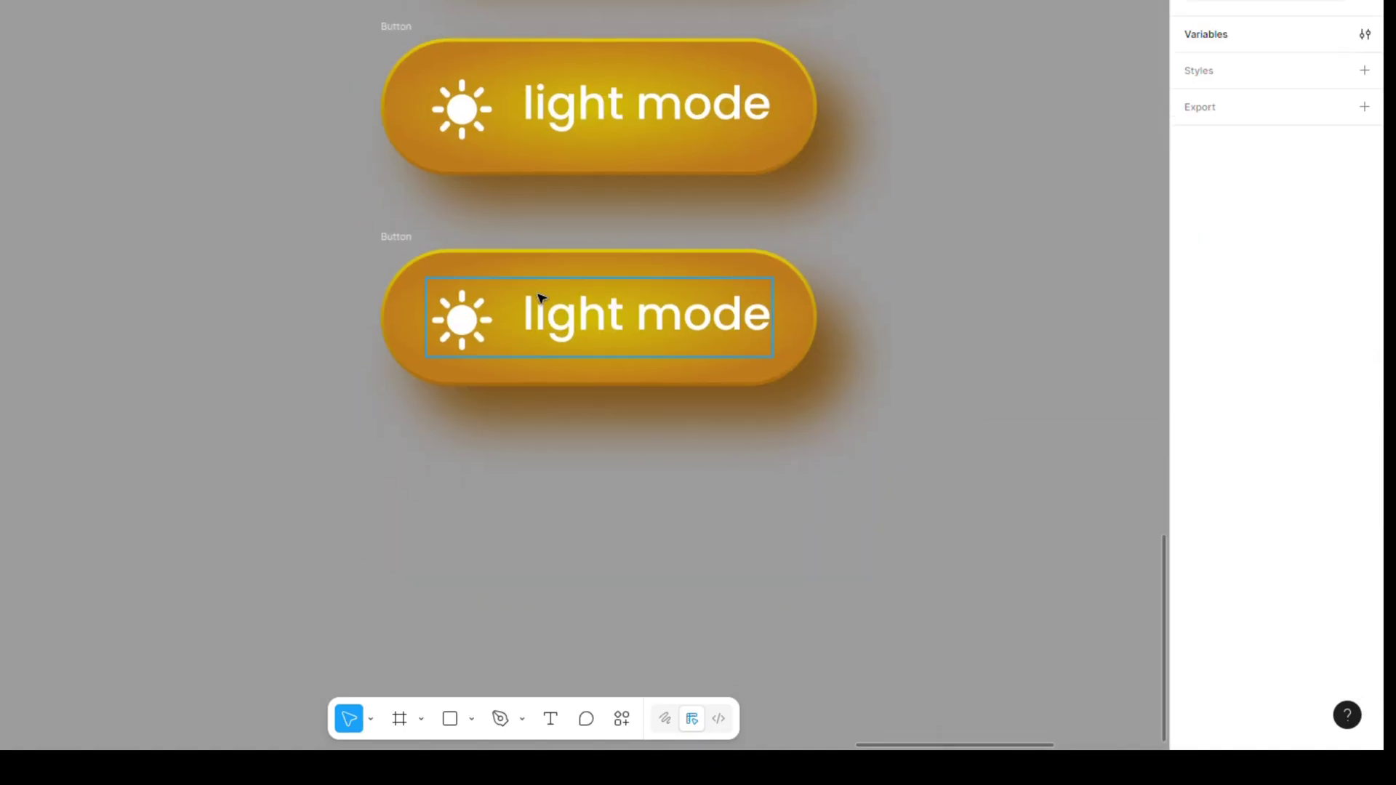
pyautogui.click(396, 274)
pyautogui.moveTo(396, 274); pyautogui.dragTo(396, 495)
# Step: Set the X offset of the thirteenth button's drop shadow to 10
pyautogui.click(1196, 505)
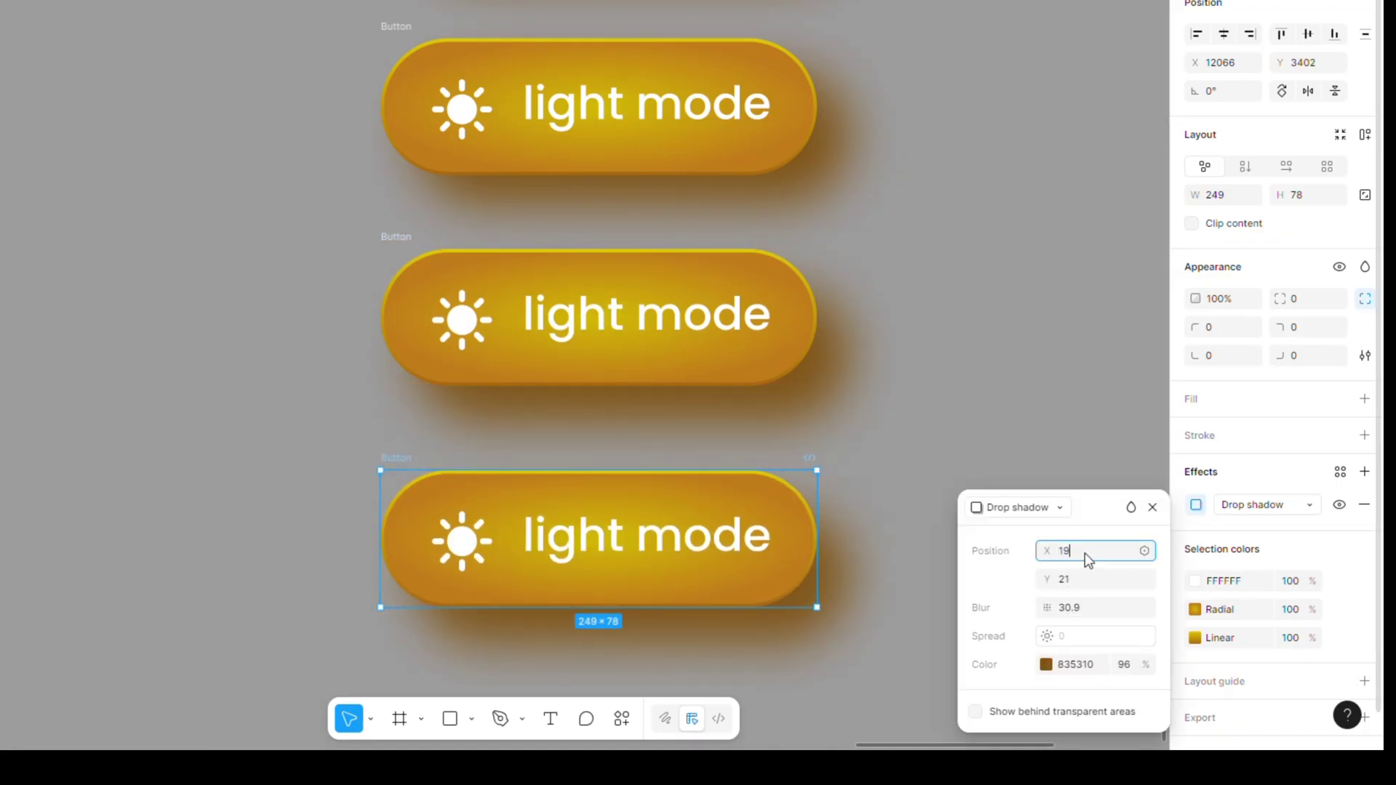
pyautogui.moveTo(1084, 554); pyautogui.dragTo(1048, 554)
pyautogui.press('Down')
pyautogui.press('Down')
pyautogui.press('Down')
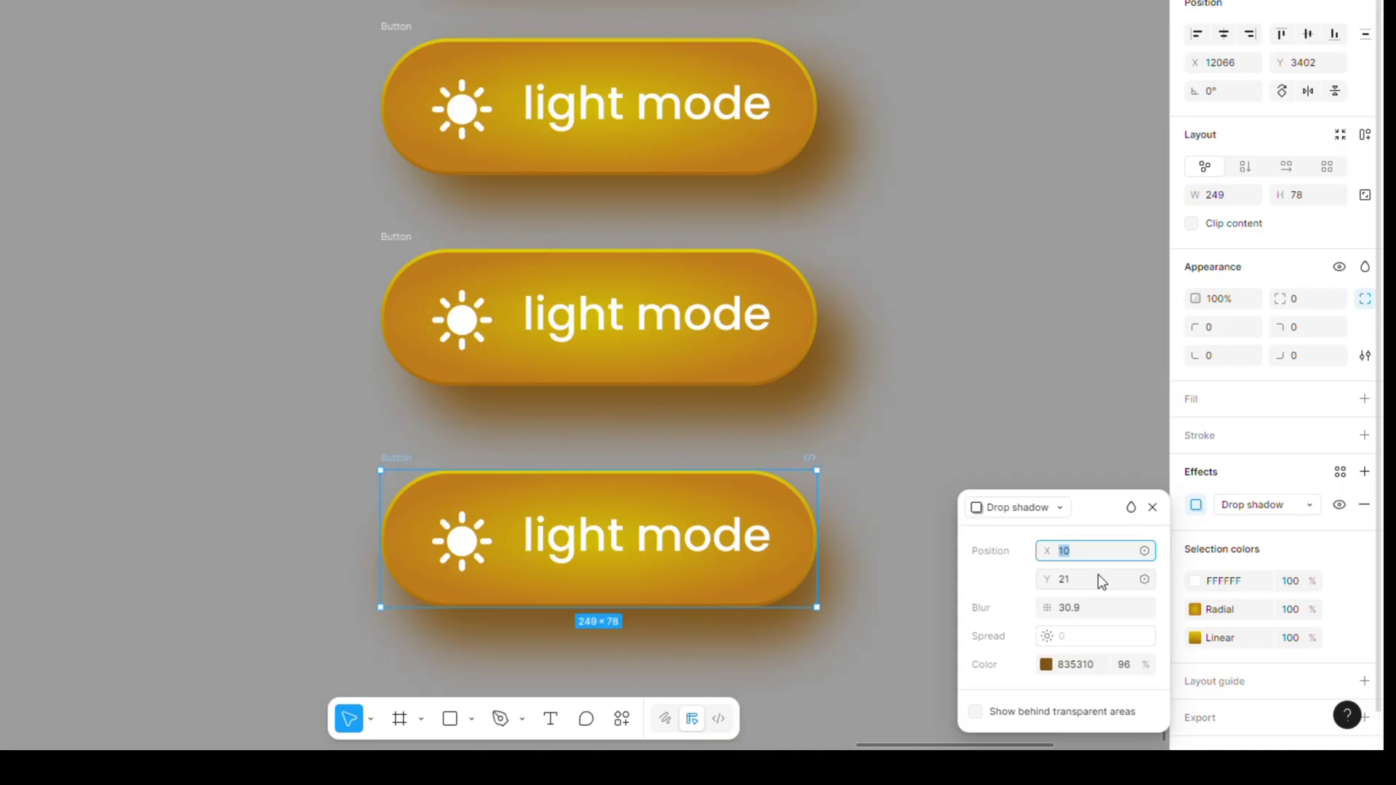
pyautogui.click(865, 451)
# Step: Duplicate the thirteenth button directly below itself, at about X 12066, Y 3516
pyautogui.scroll(-3, 860, 455)
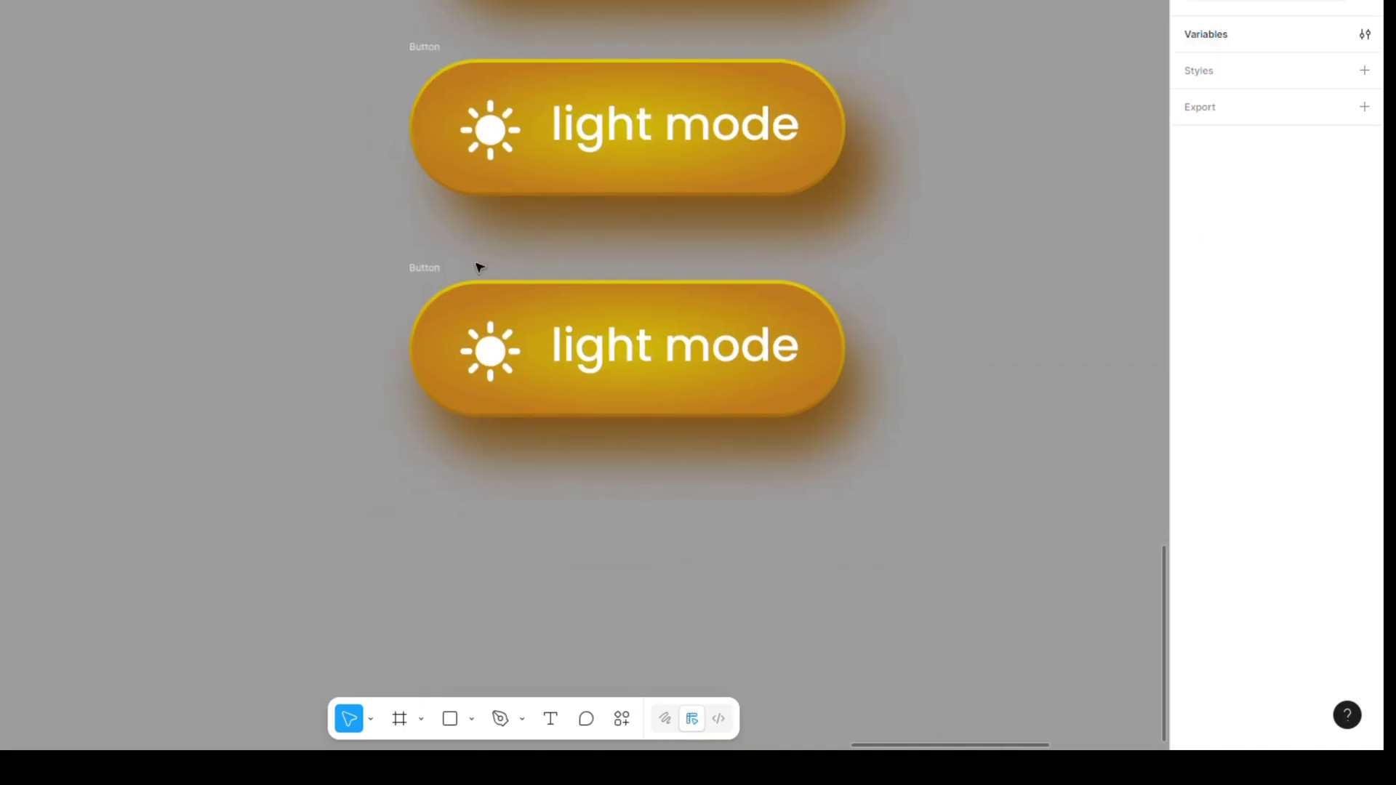
pyautogui.click(425, 281)
pyautogui.moveTo(428, 279); pyautogui.dragTo(435, 340)
pyautogui.hotkey('ctrl', 'z')
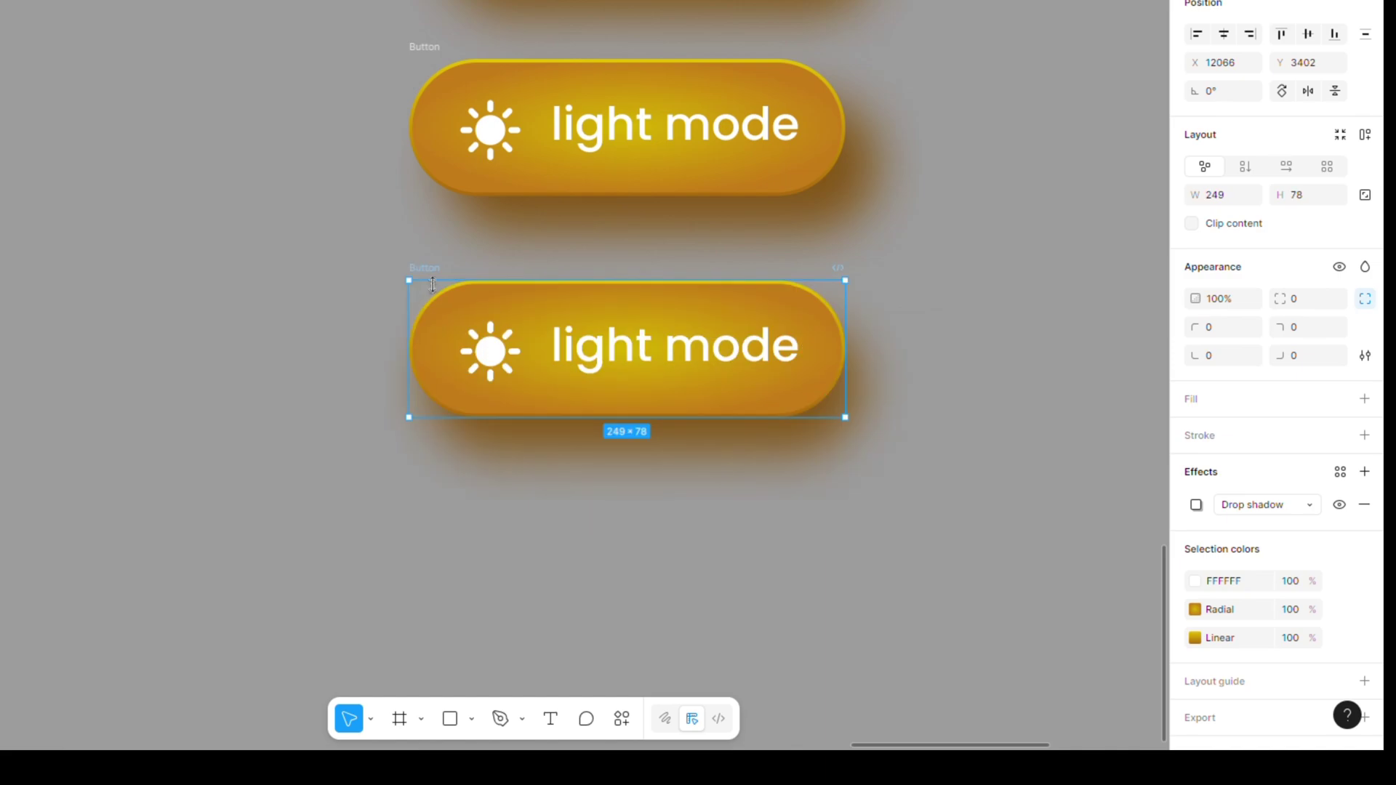
pyautogui.moveTo(427, 270); pyautogui.dragTo(437, 460)
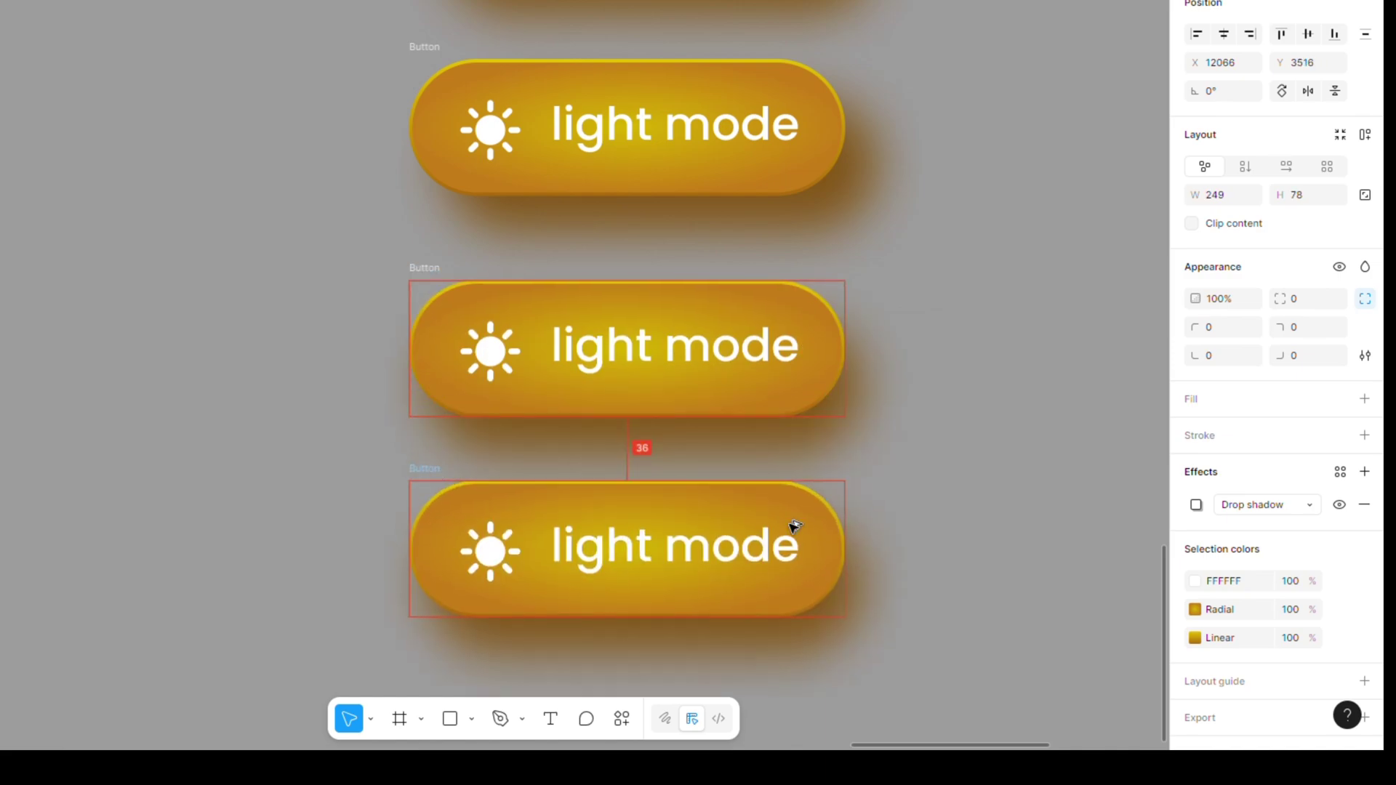
# Step: Set the fourteenth button's drop shadow to X offset 0 and Y offset 23
pyautogui.scroll(-3, 1062, 499)
pyautogui.click(1196, 505)
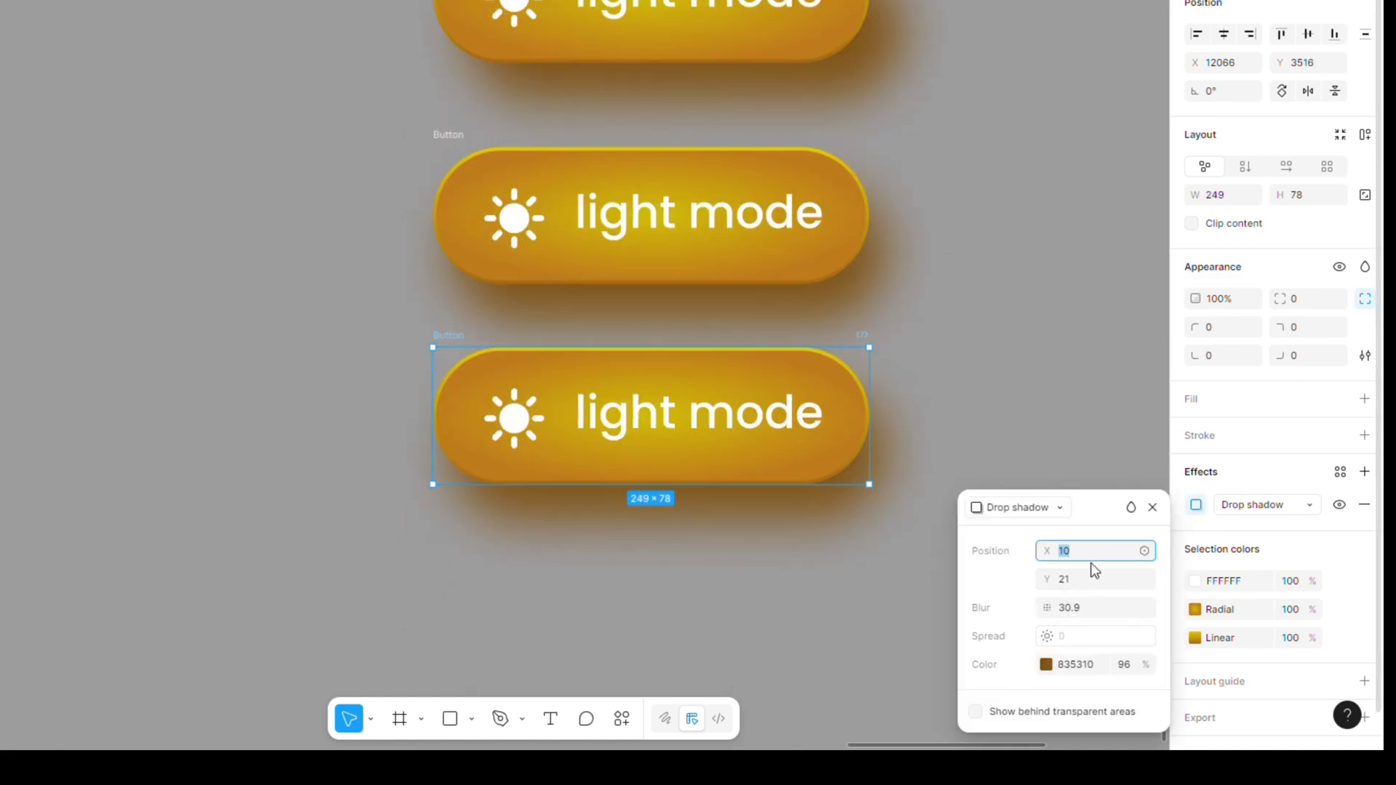
pyautogui.press('Down')
pyautogui.press('Down')
pyautogui.press('Down')
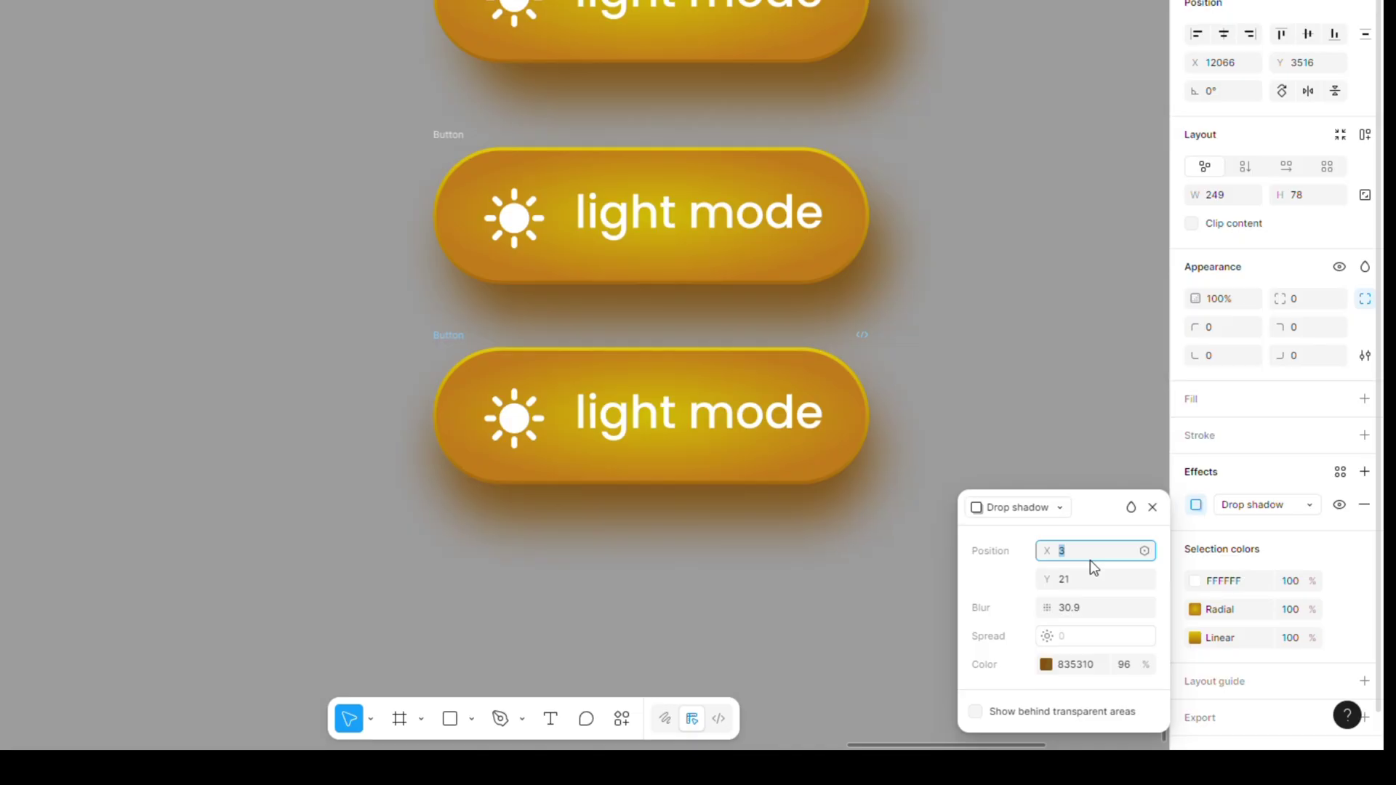
pyautogui.press('Down')
pyautogui.click(1079, 583)
pyautogui.press('Up')
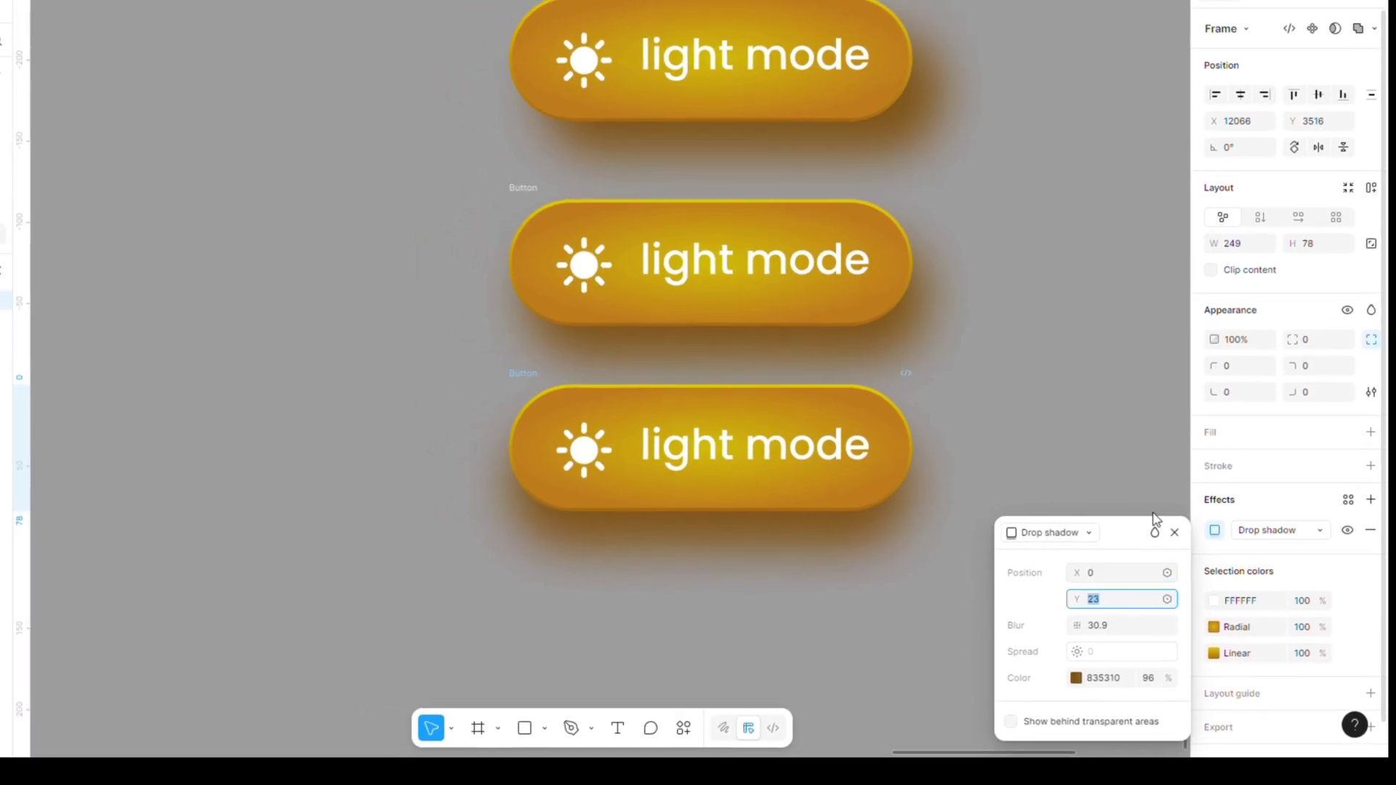
pyautogui.click(1041, 419)
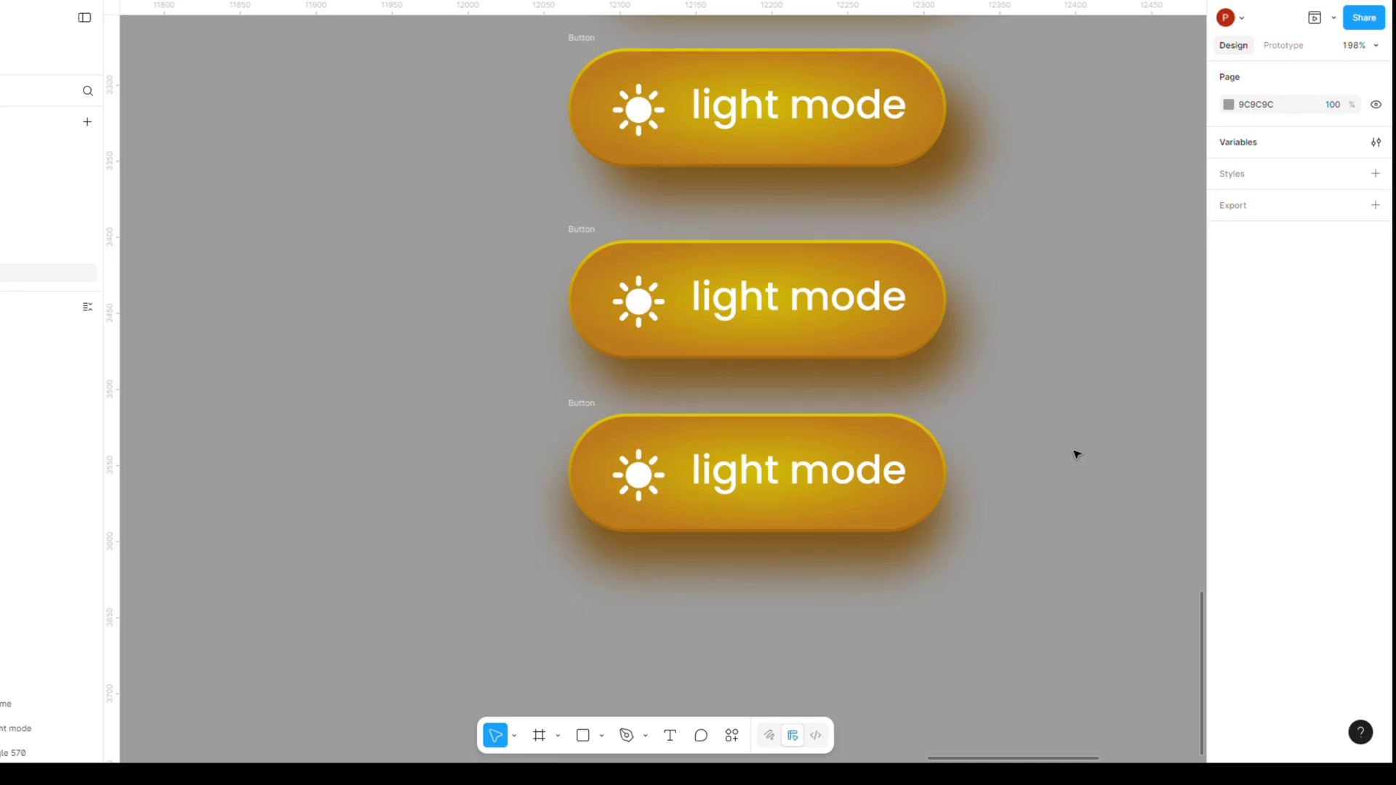
# Step: Select all fourteen stacked buttons and distribute their vertical spacing evenly
pyautogui.scroll(-10, 1076, 454)
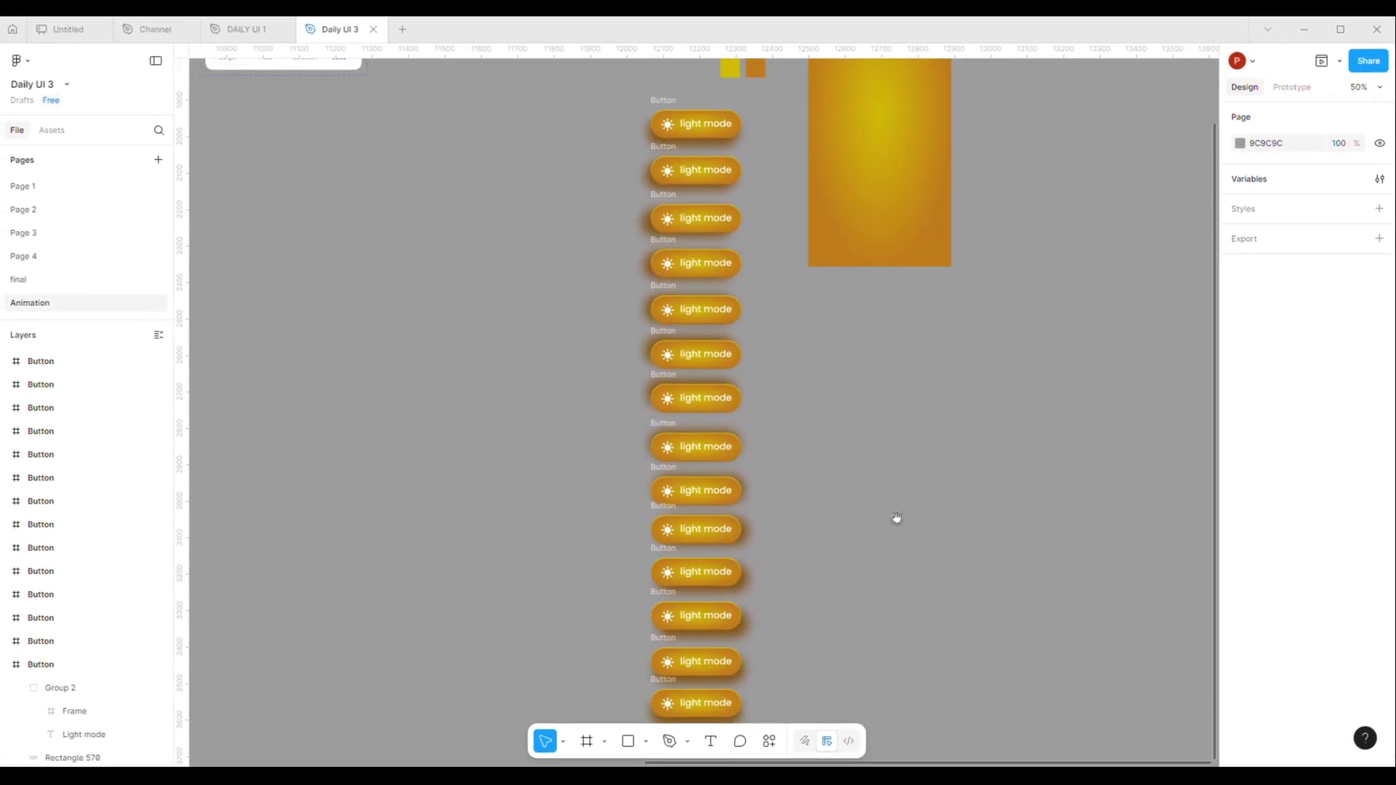
pyautogui.scroll(3, 757, 349)
pyautogui.moveTo(756, 349)
pyautogui.mouseDown()
pyautogui.moveTo(749, 177)
pyautogui.moveTo(730, 345)
pyautogui.mouseUp()
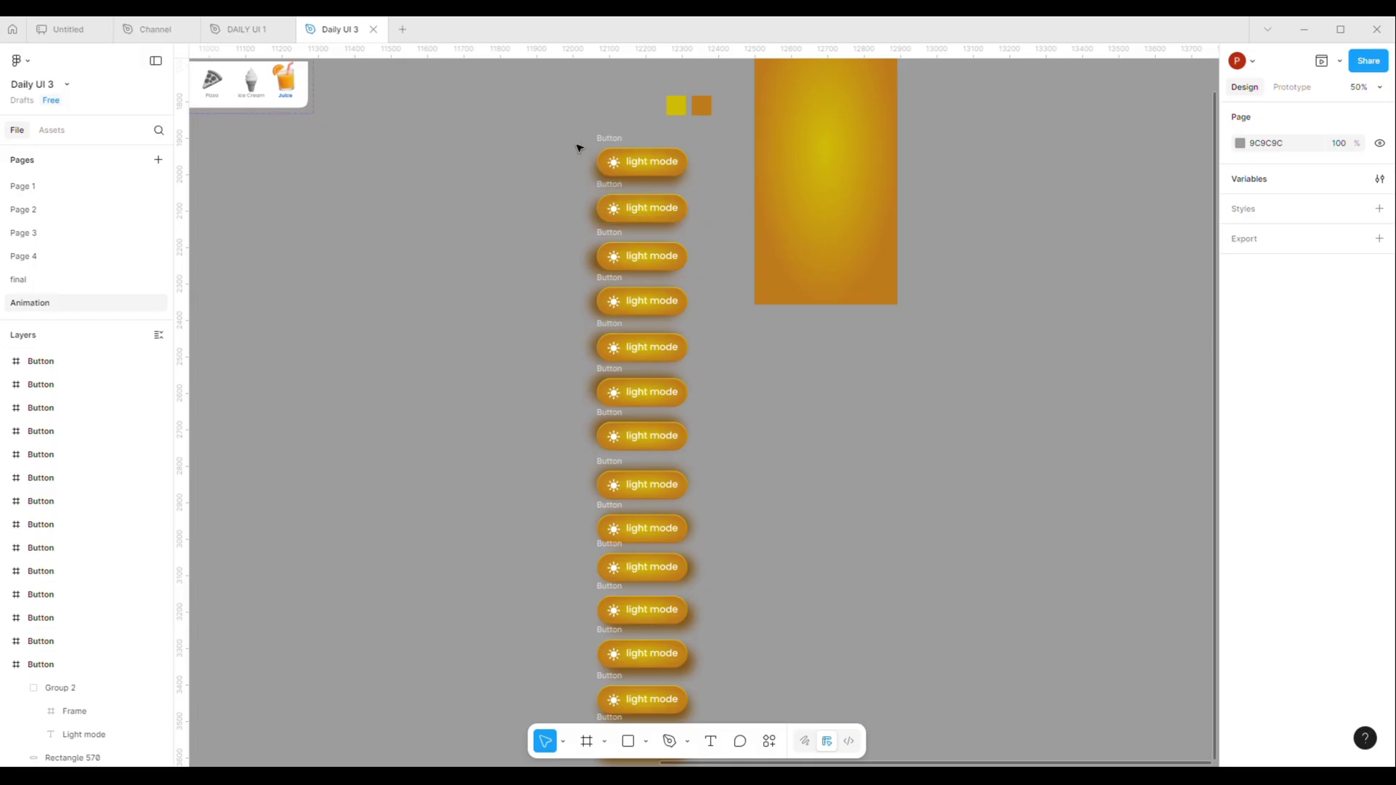
pyautogui.moveTo(583, 137); pyautogui.dragTo(748, 647)
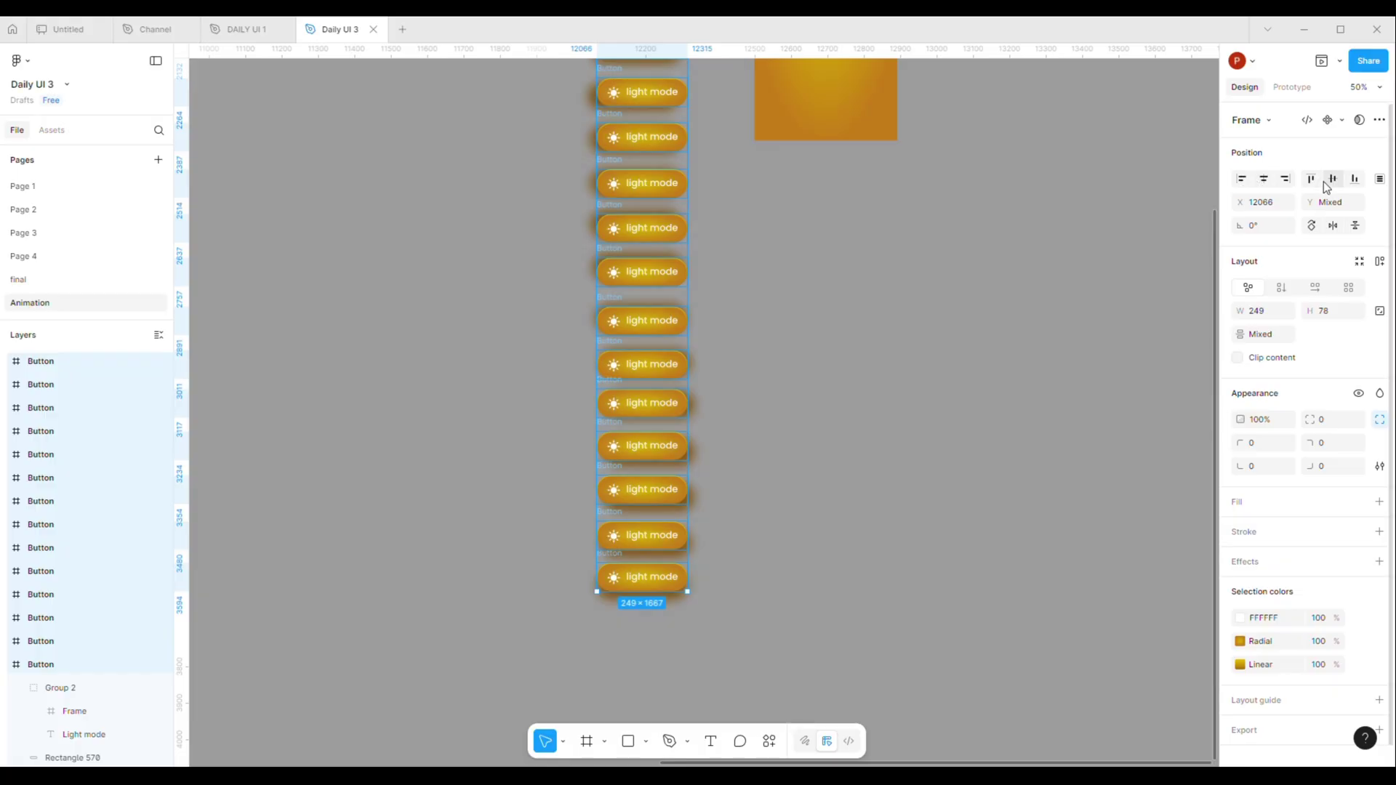
pyautogui.click(1379, 179)
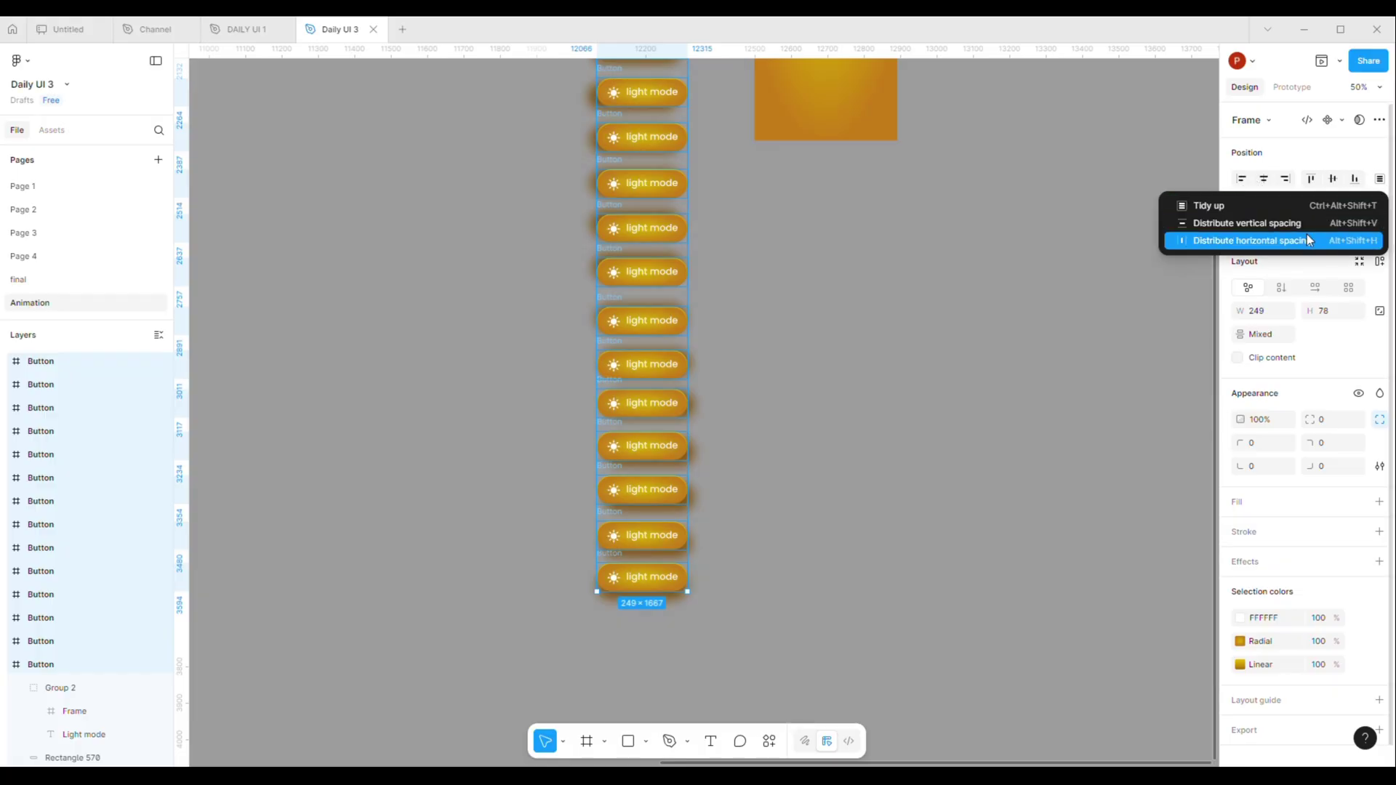
pyautogui.click(1284, 224)
pyautogui.click(869, 272)
pyautogui.scroll(2, 814, 436)
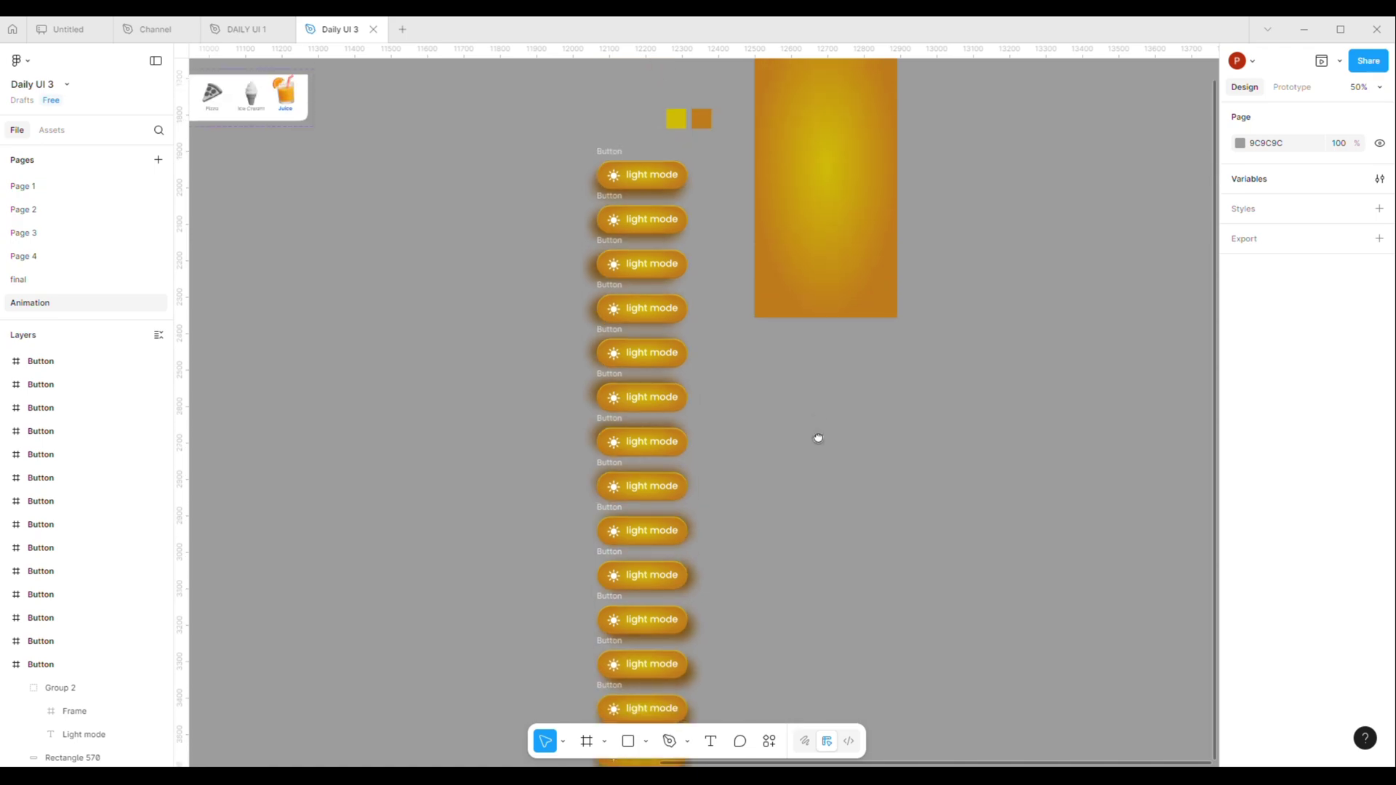
# Step: Select all fourteen button frames again and combine them into a component set
pyautogui.moveTo(554, 154); pyautogui.dragTo(735, 654)
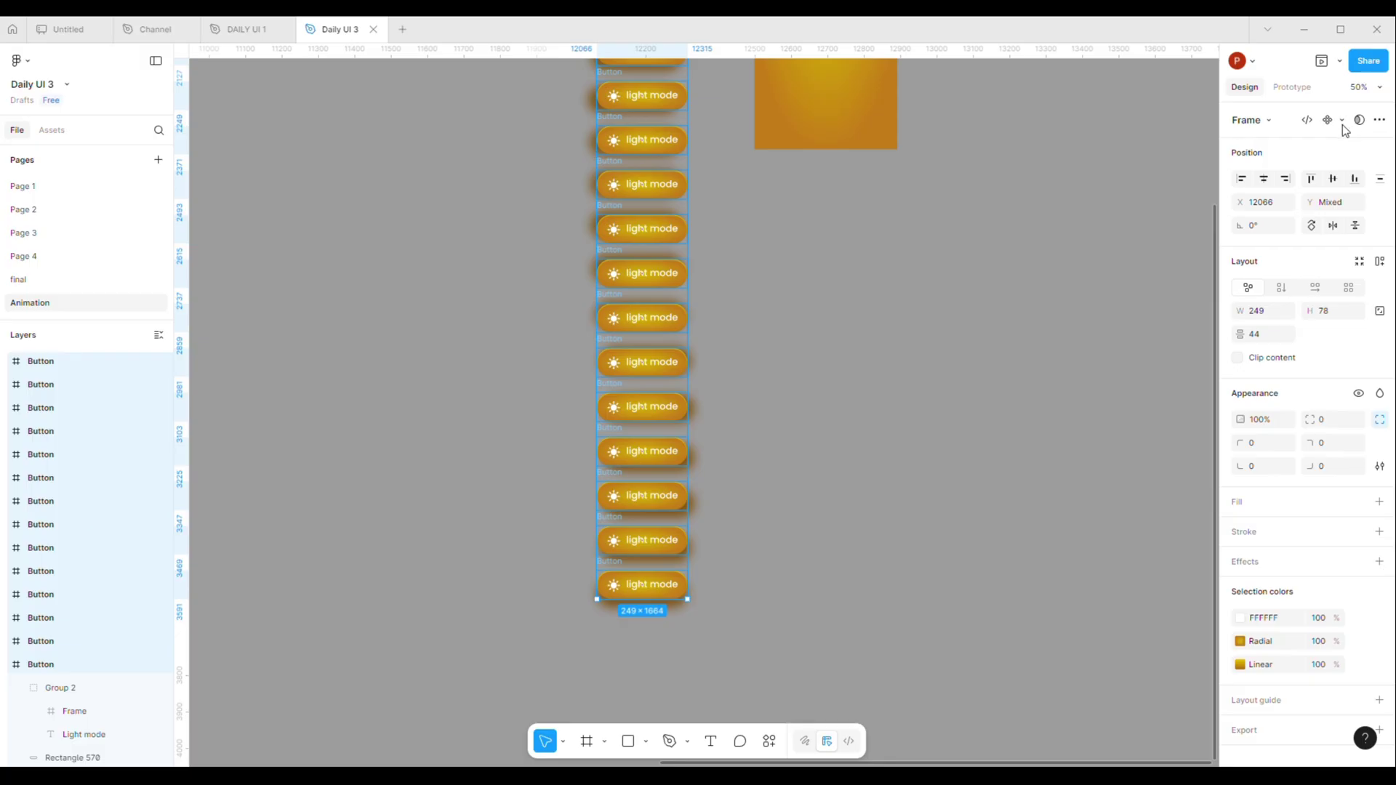
pyautogui.click(1342, 120)
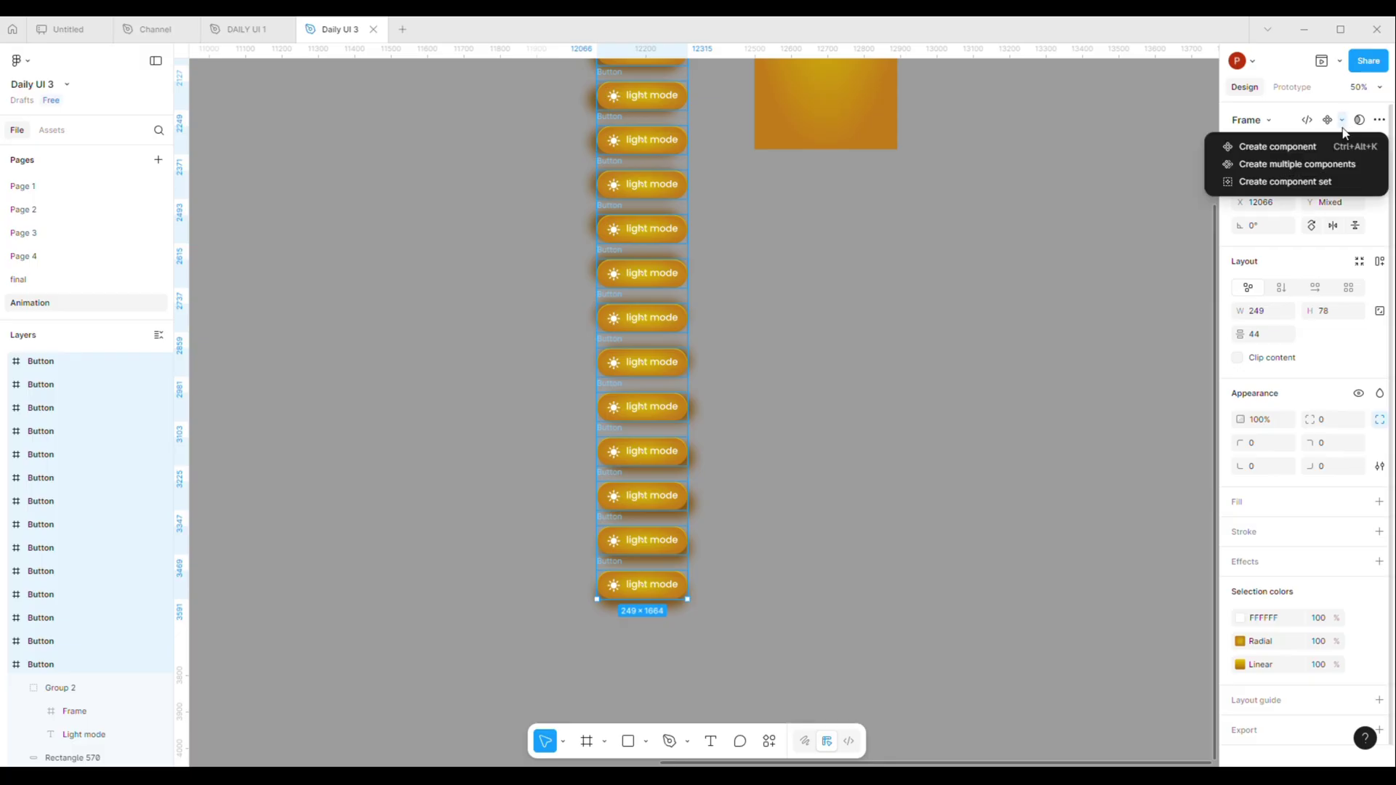
pyautogui.click(1319, 187)
pyautogui.moveTo(769, 252); pyautogui.dragTo(810, 427)
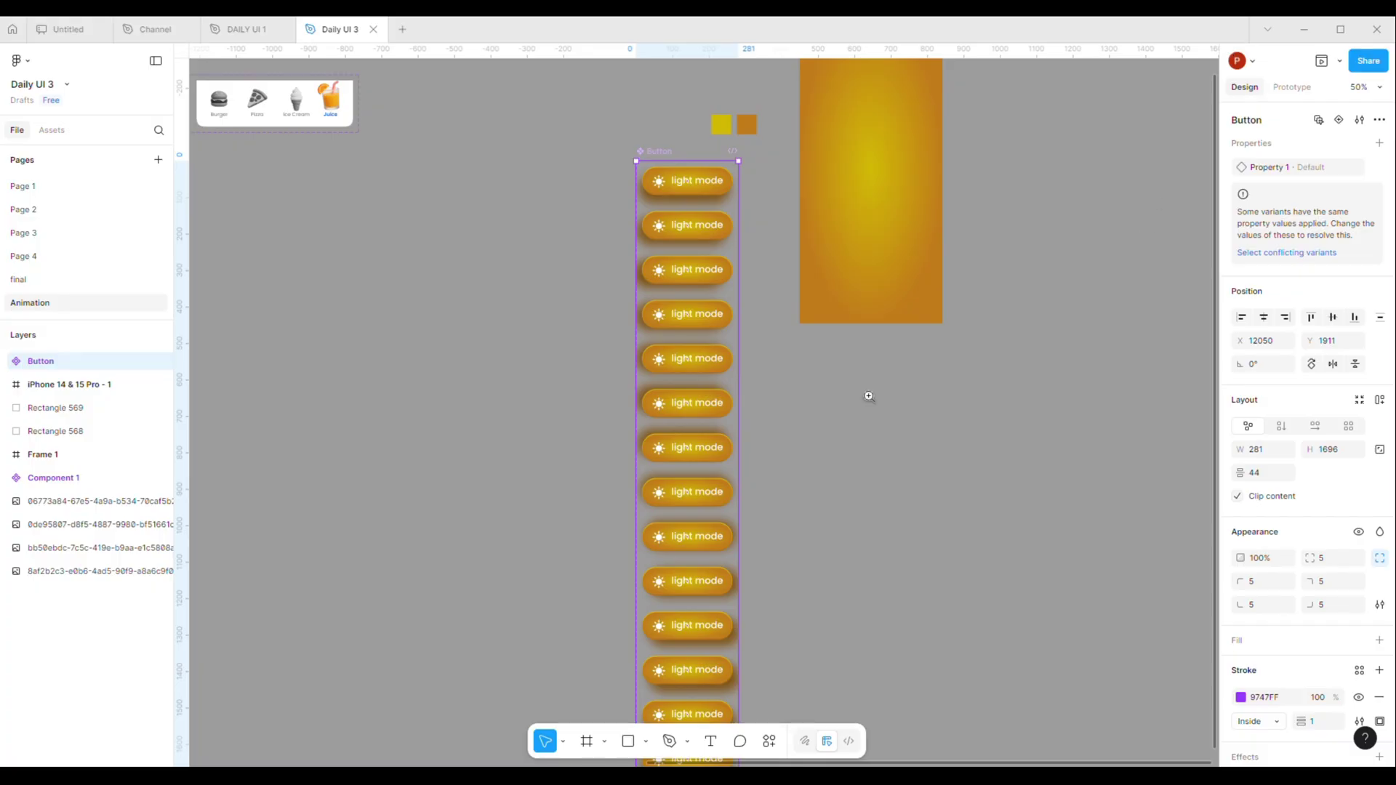
pyautogui.scroll(5, 664, 218)
pyautogui.moveTo(692, 216); pyautogui.dragTo(655, 352)
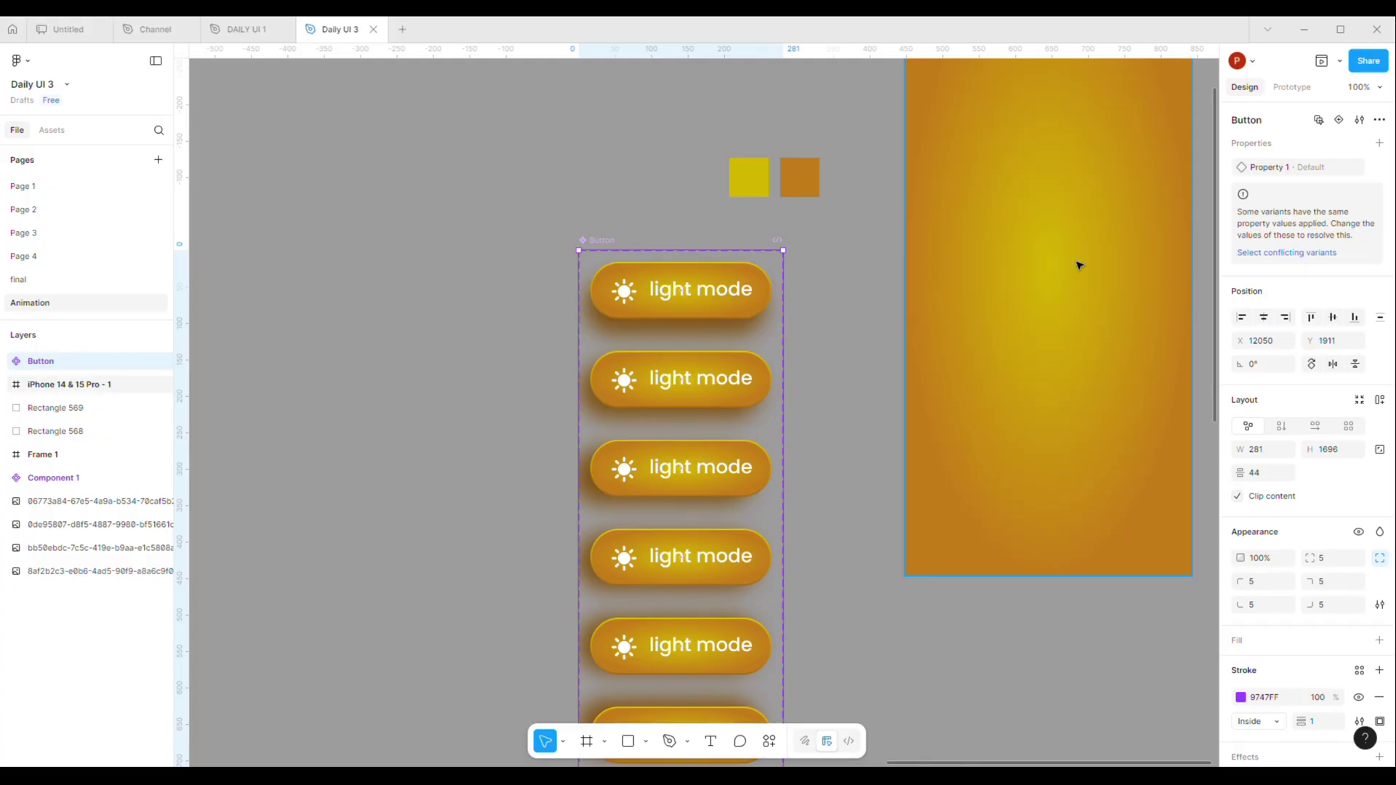
# Step: Switch to prototyping and connect the first button variant to the second with a Change to interaction
pyautogui.click(1275, 90)
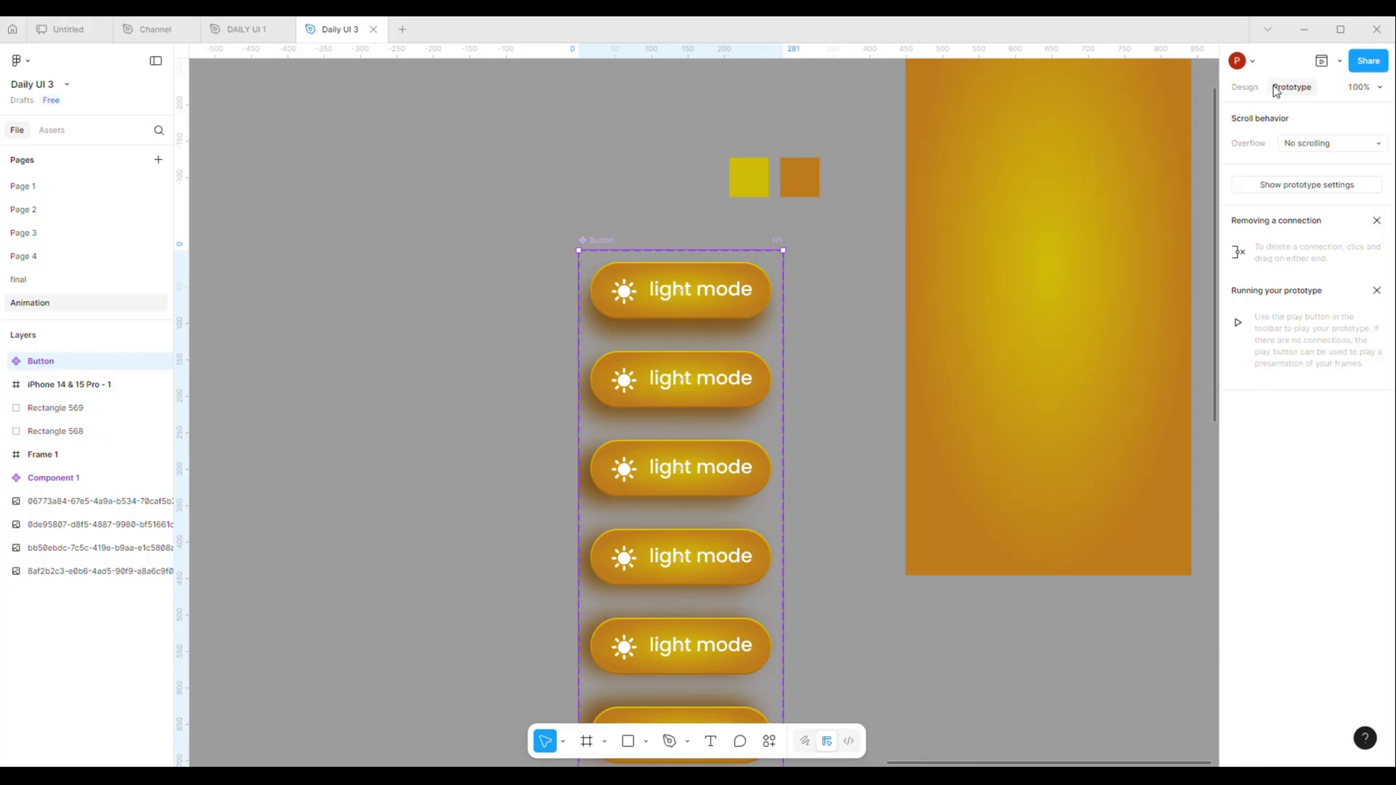
pyautogui.click(659, 300)
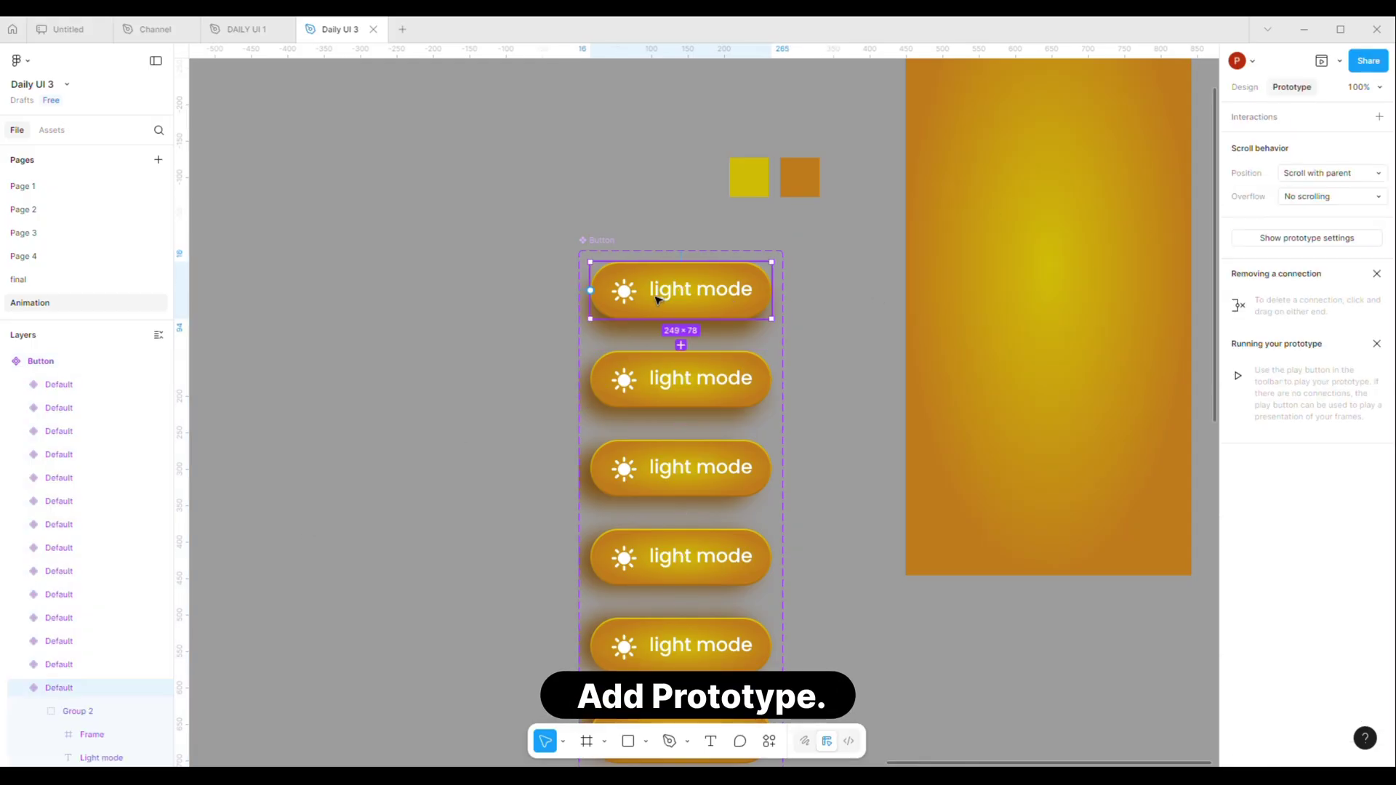
pyautogui.scroll(4, 661, 303)
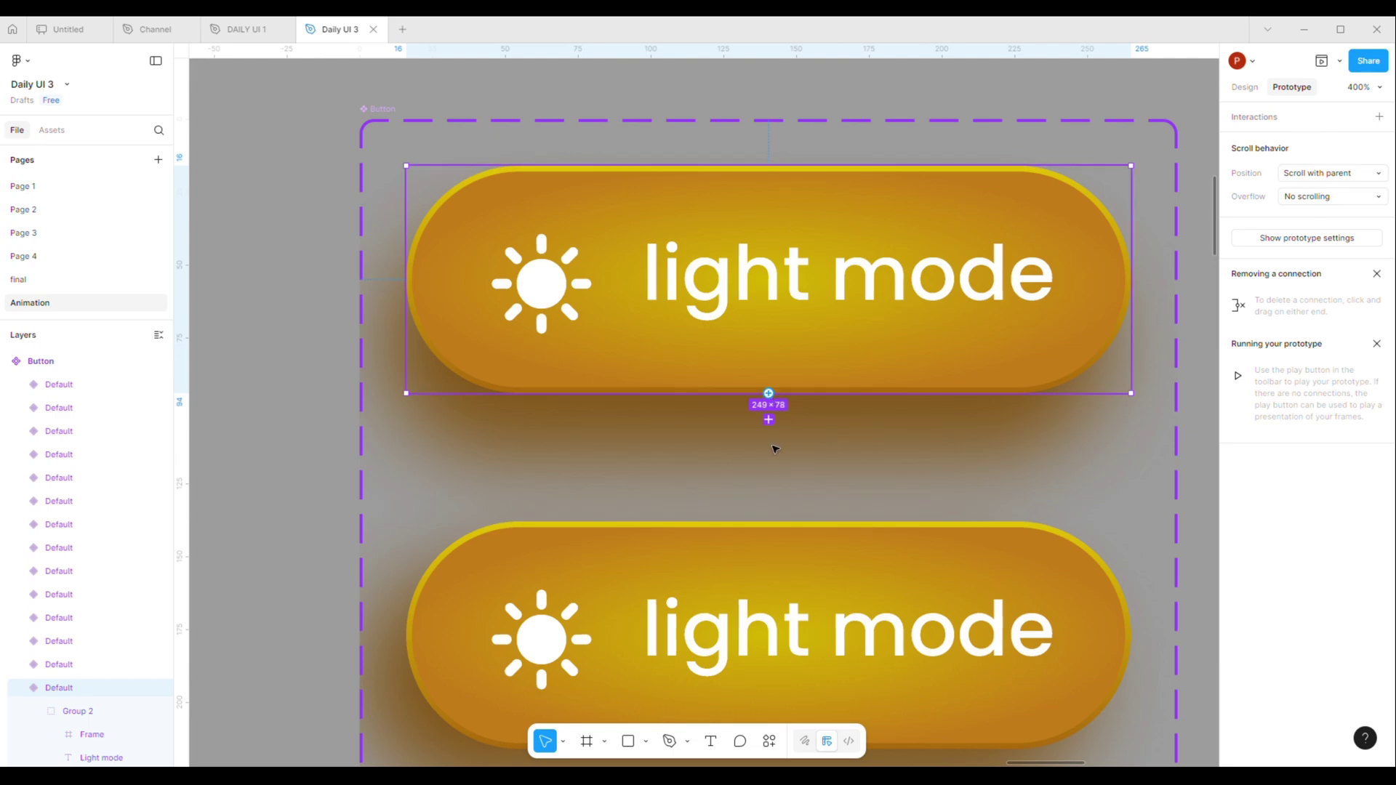
pyautogui.moveTo(768, 419); pyautogui.dragTo(773, 572)
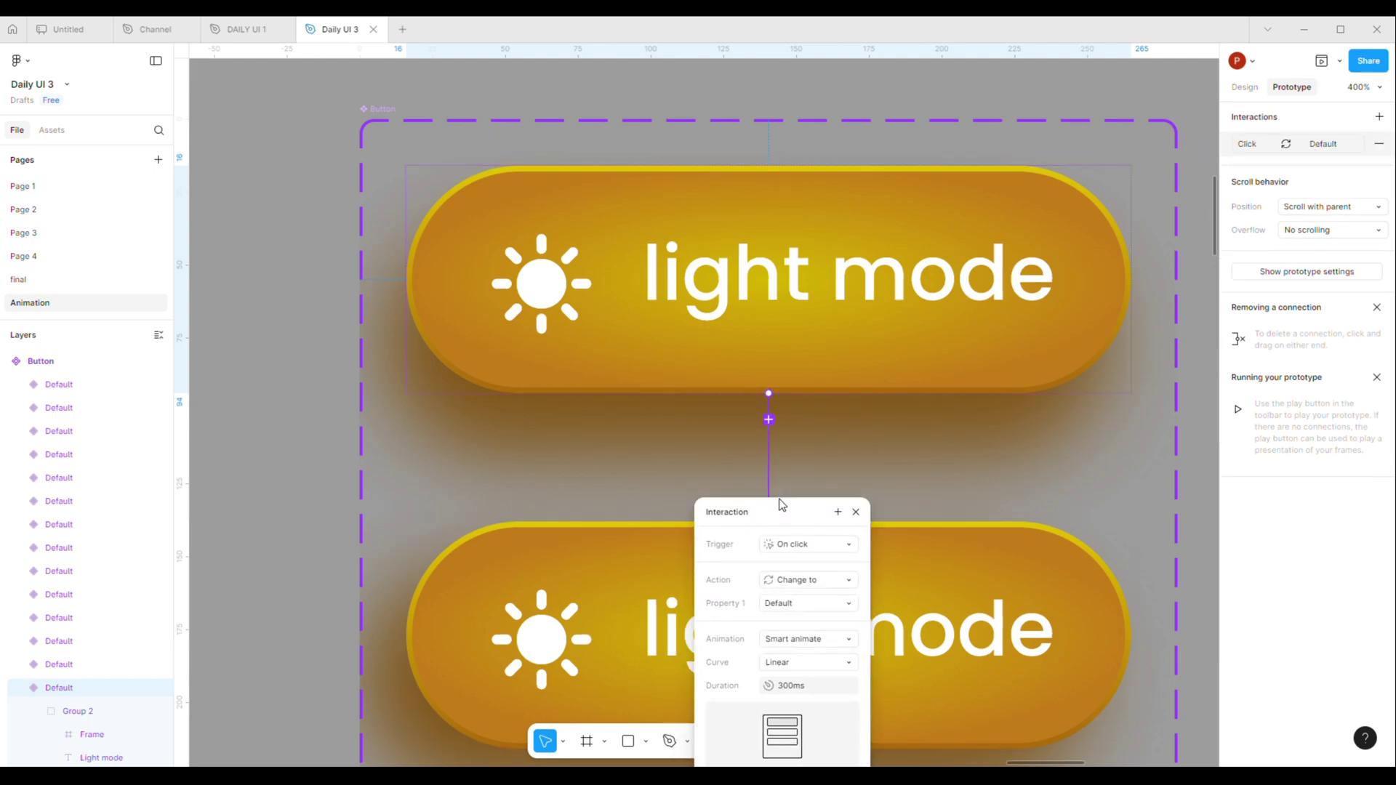
pyautogui.moveTo(781, 504); pyautogui.dragTo(561, 312)
pyautogui.scroll(-3, 768, 351)
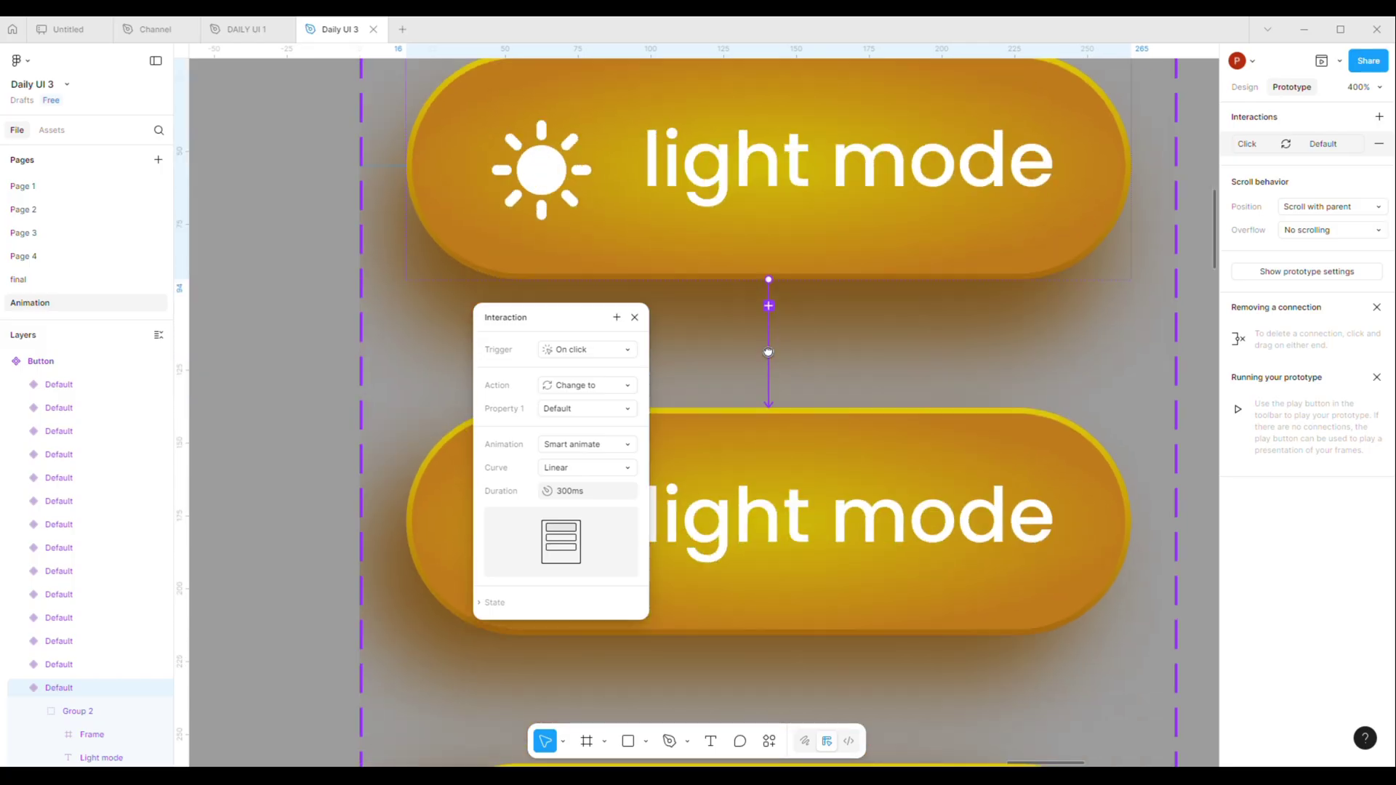
pyautogui.scroll(-1, 767, 352)
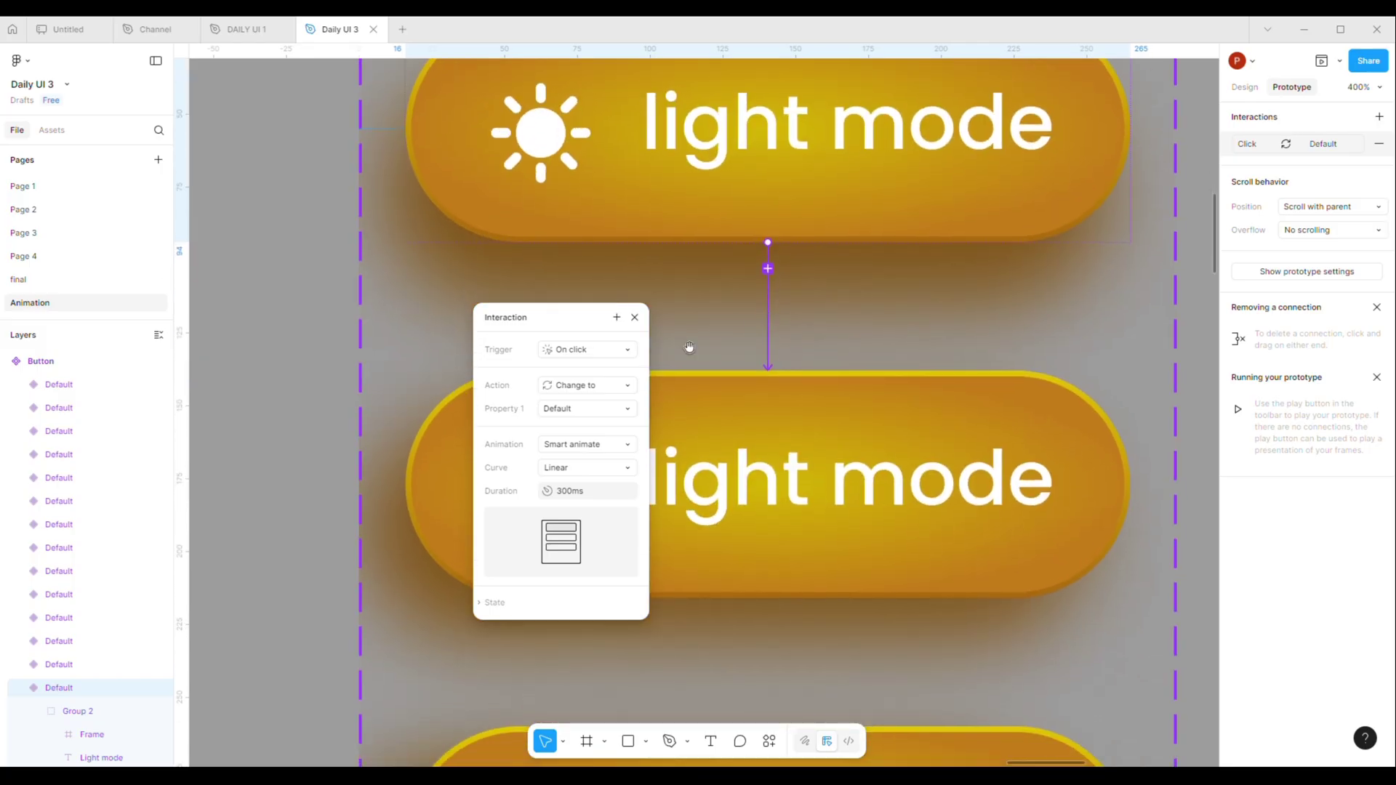
# Step: Keep the first variant's interaction on click with Smart animate and a Linear curve, and set its duration to 250 ms
pyautogui.click(589, 353)
pyautogui.click(586, 354)
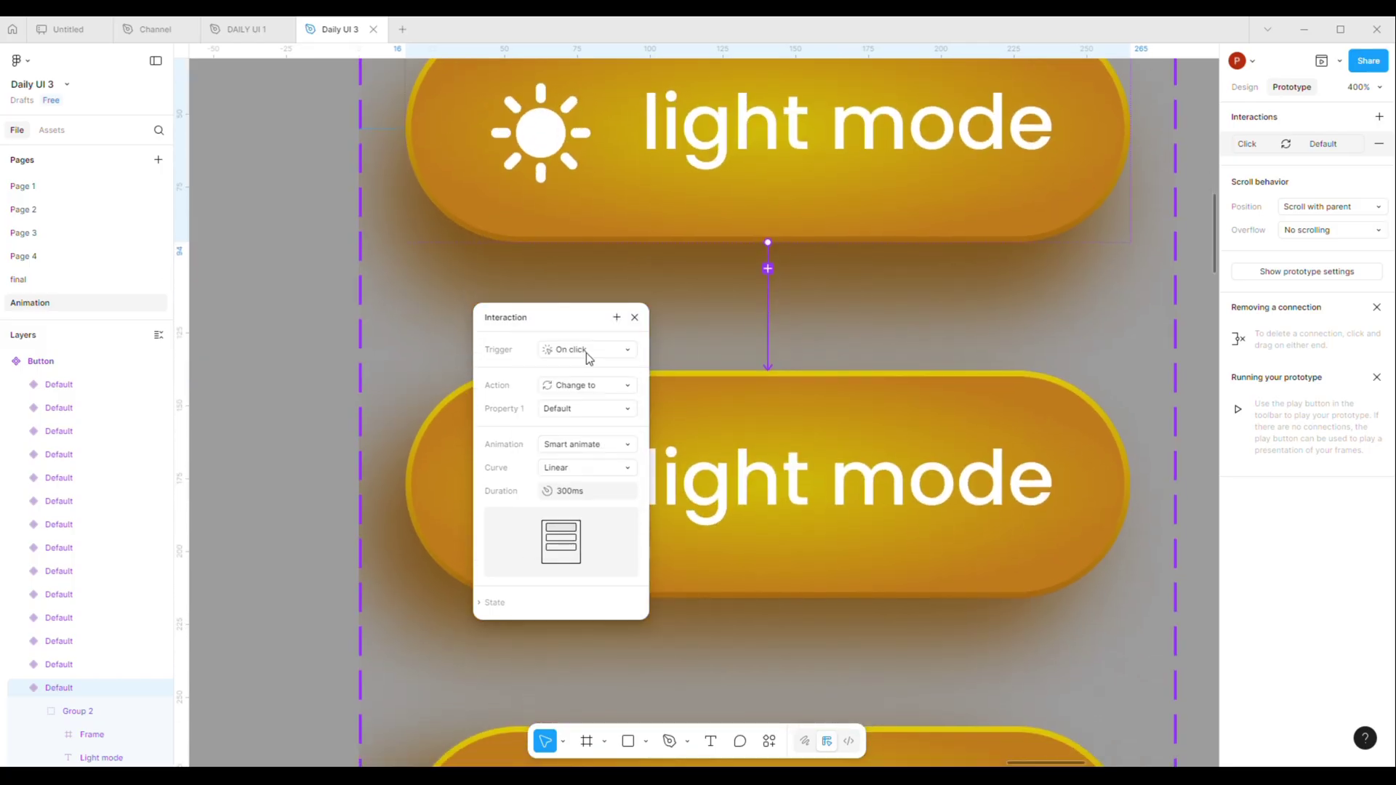
pyautogui.click(580, 449)
pyautogui.click(593, 447)
pyautogui.click(586, 474)
pyautogui.click(596, 471)
pyautogui.click(586, 491)
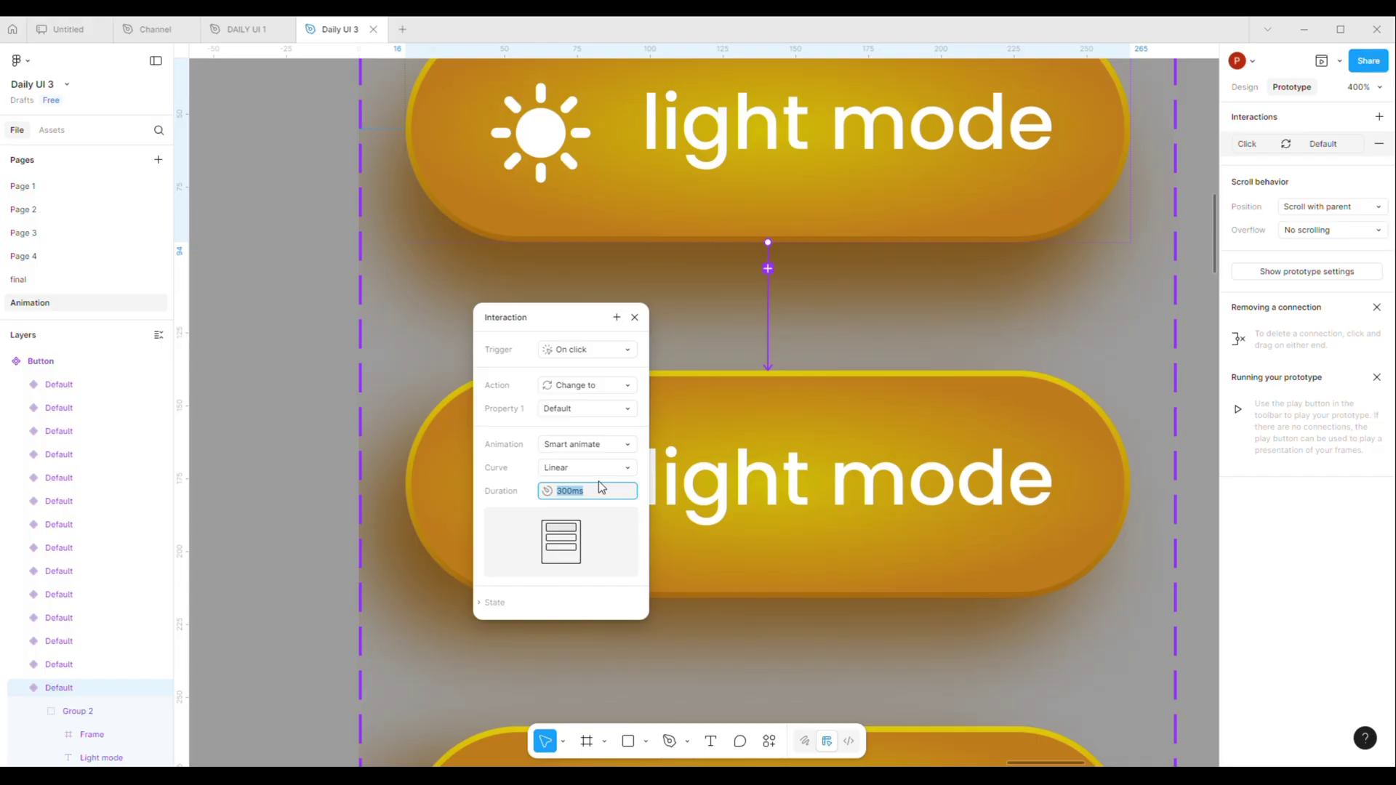
pyautogui.write('250')
pyautogui.press('Return')
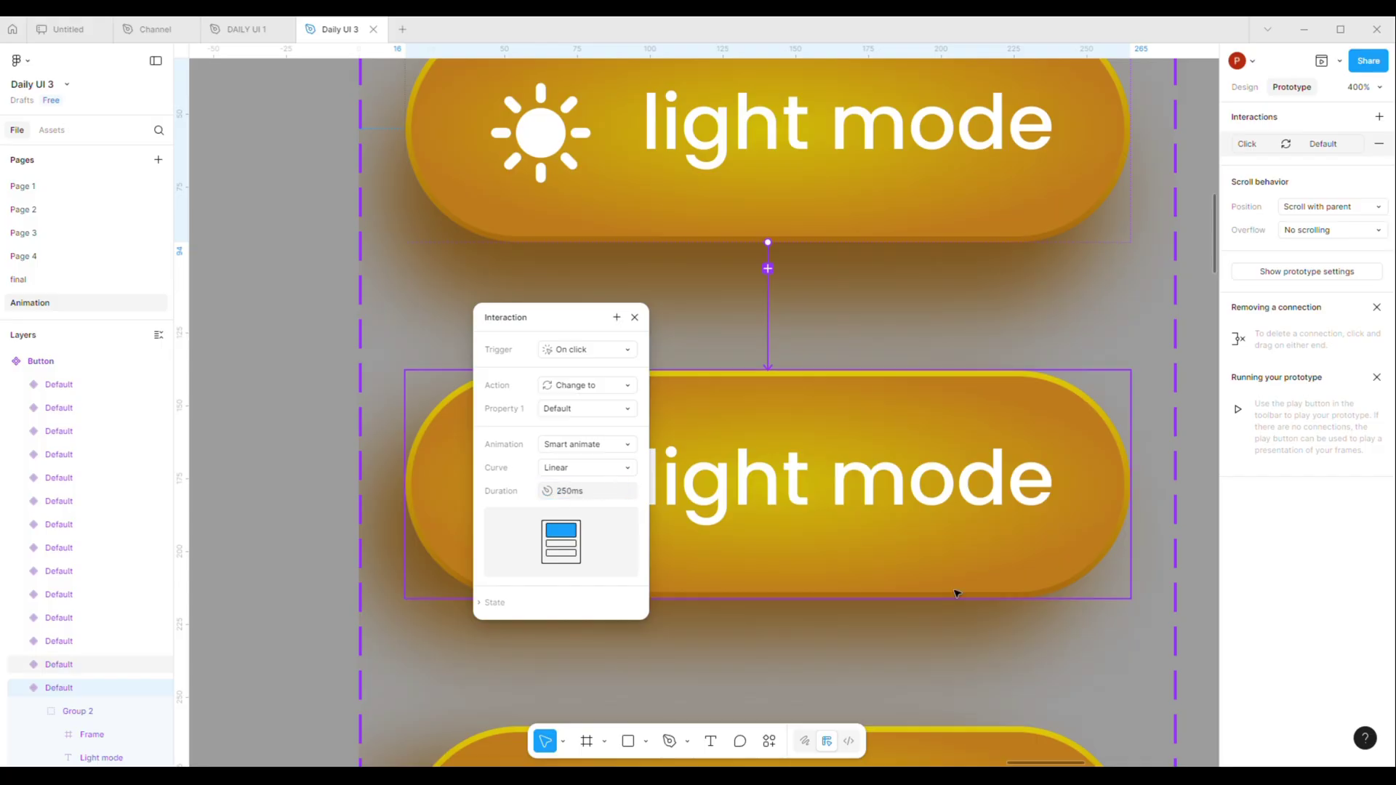
# Step: Connect the second button variant to the third with an After delay trigger
pyautogui.click(1003, 612)
pyautogui.moveTo(1004, 596); pyautogui.dragTo(909, 297)
pyautogui.click(778, 291)
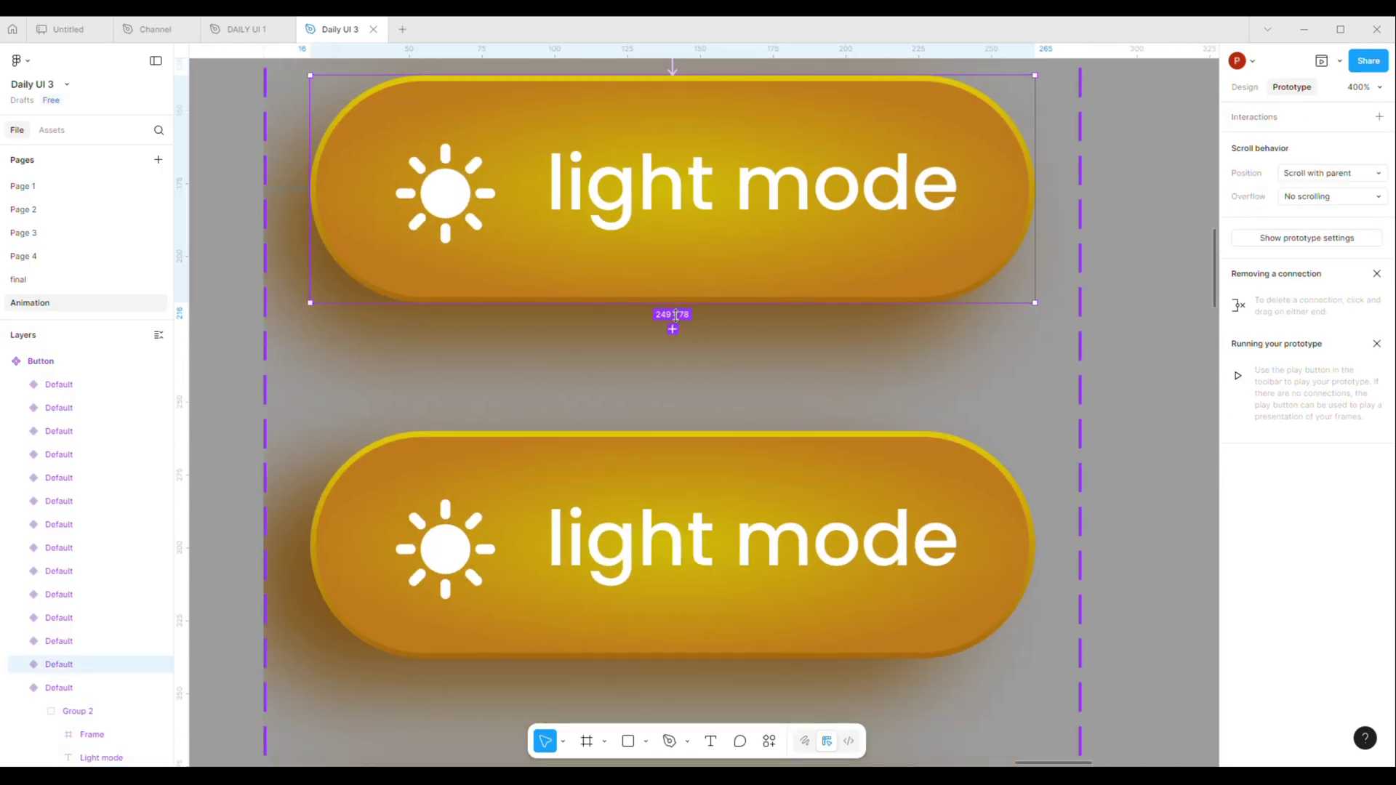
pyautogui.moveTo(673, 329); pyautogui.dragTo(672, 440)
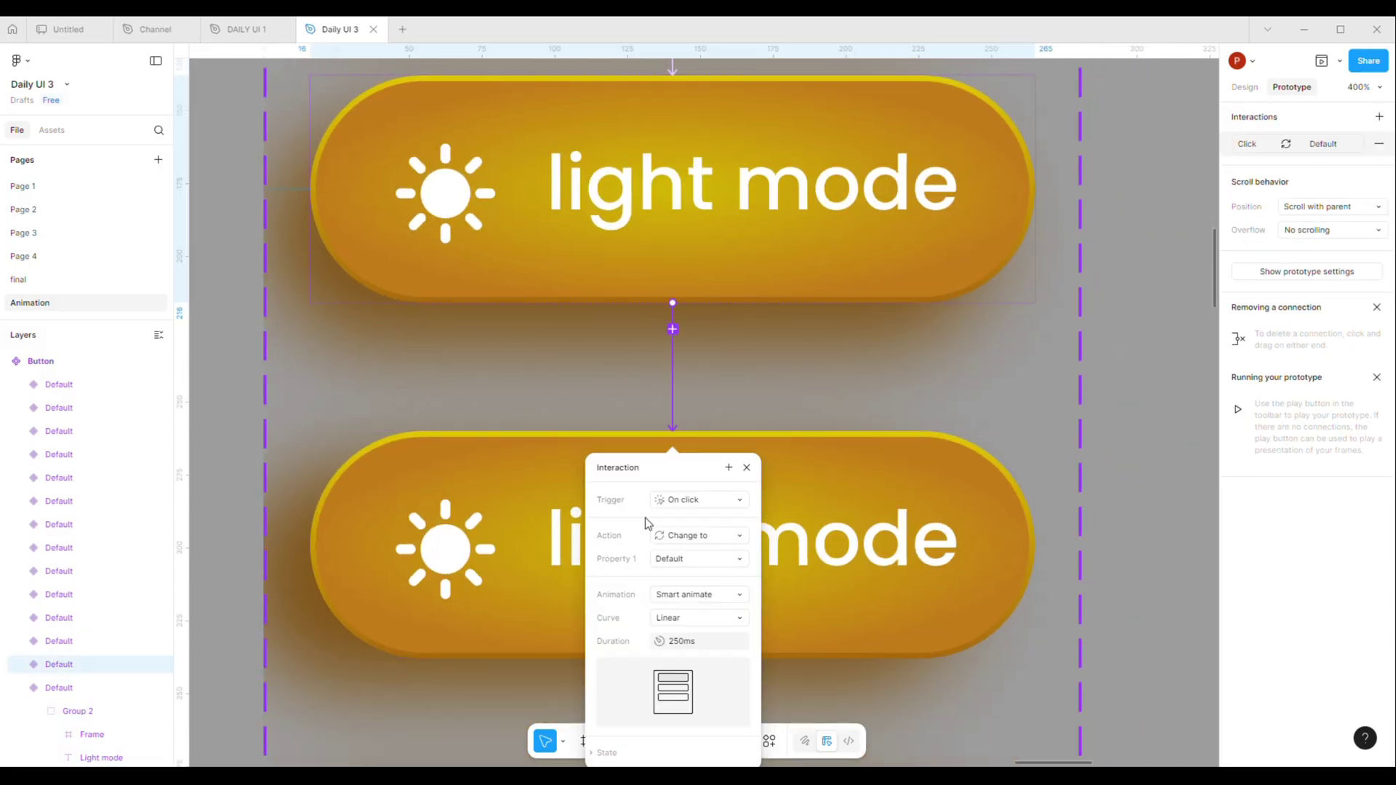
pyautogui.click(690, 500)
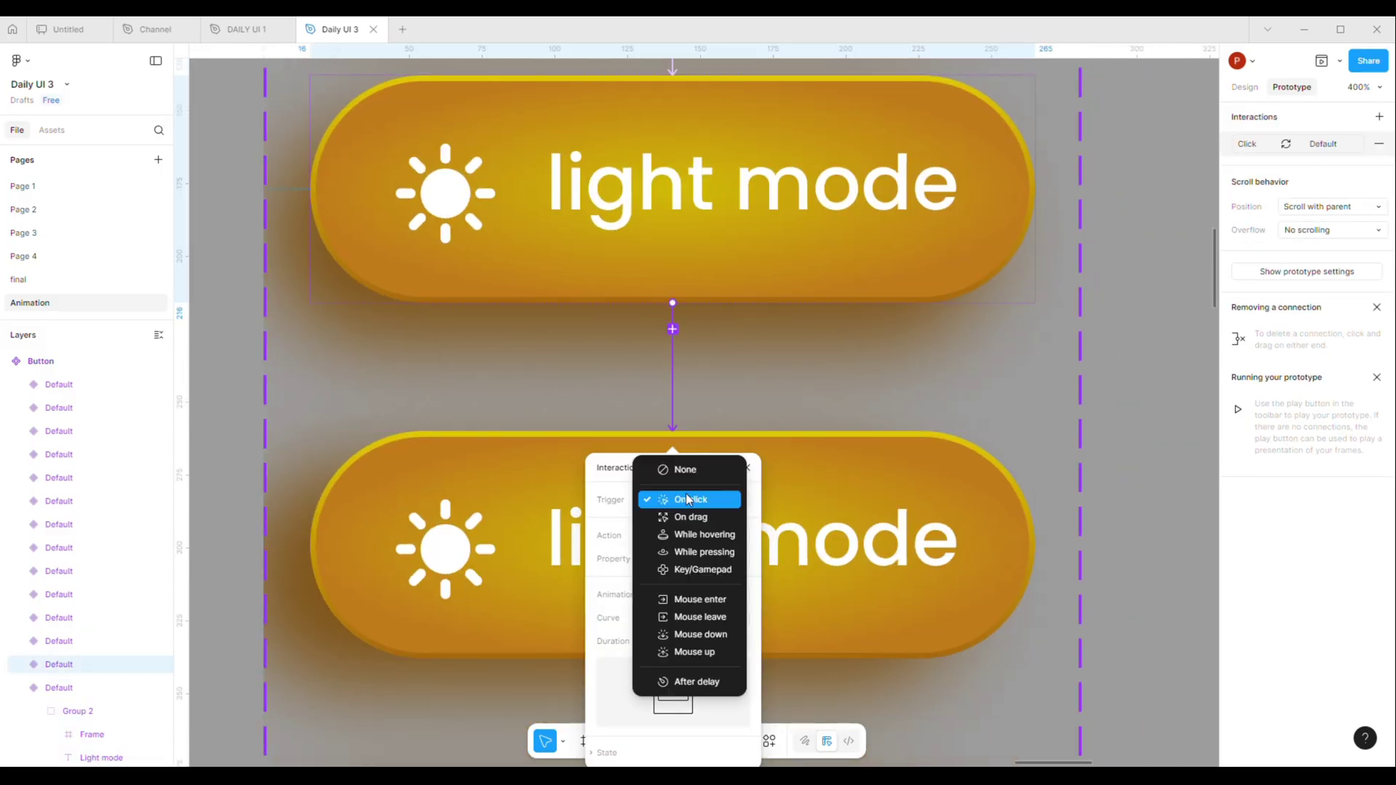
pyautogui.click(722, 682)
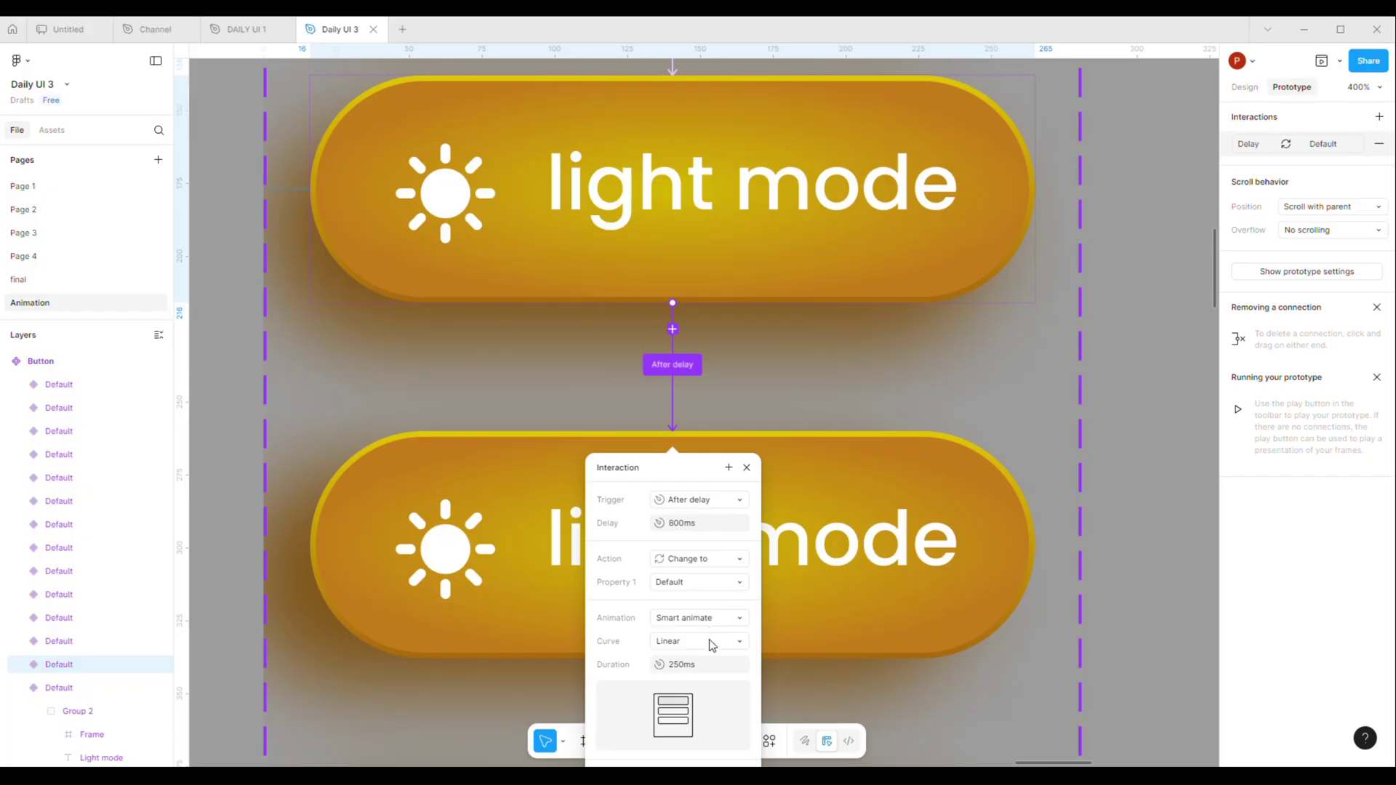
pyautogui.click(989, 704)
# Step: Connect the third button variant to the fourth with an After delay trigger of 1 ms
pyautogui.scroll(-3, 835, 570)
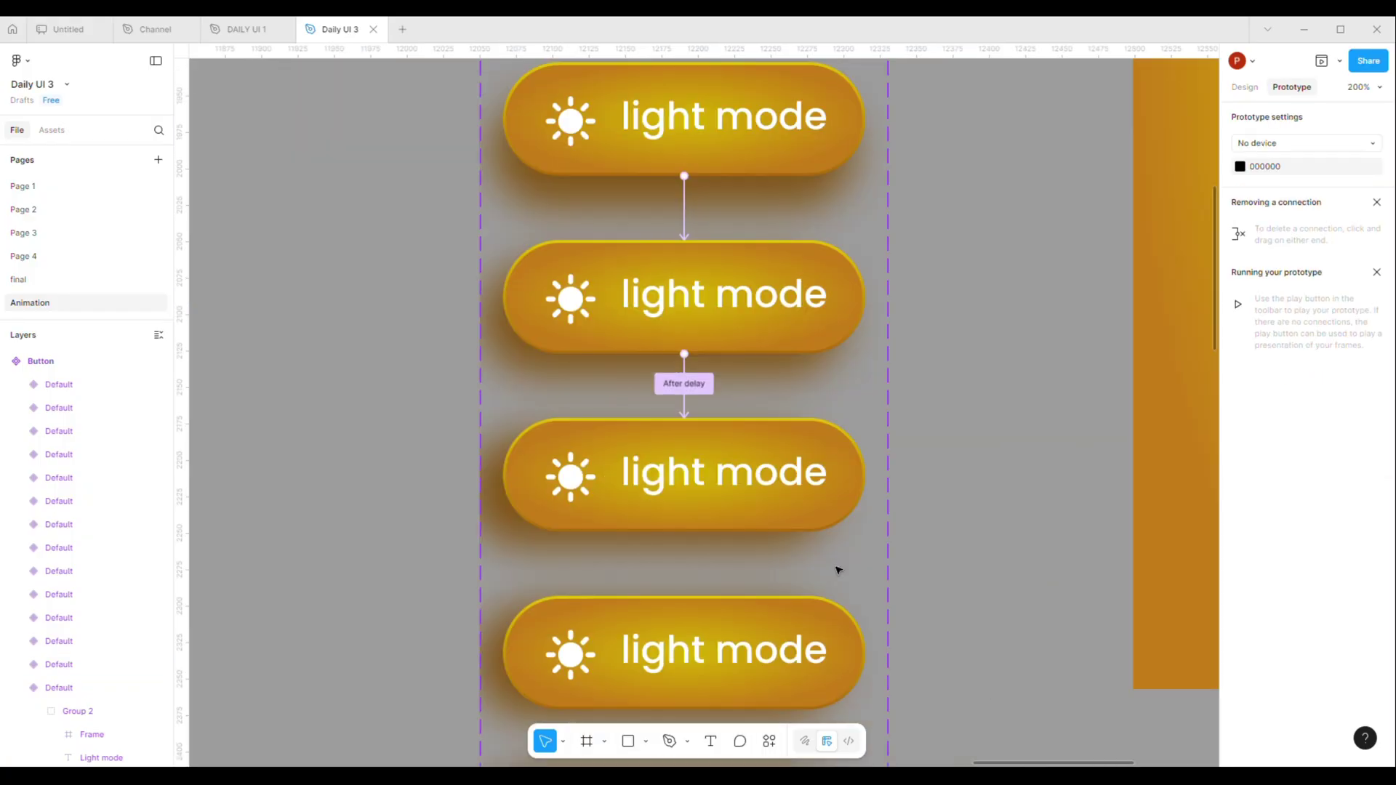
pyautogui.scroll(2, 829, 641)
pyautogui.scroll(-3, 749, 472)
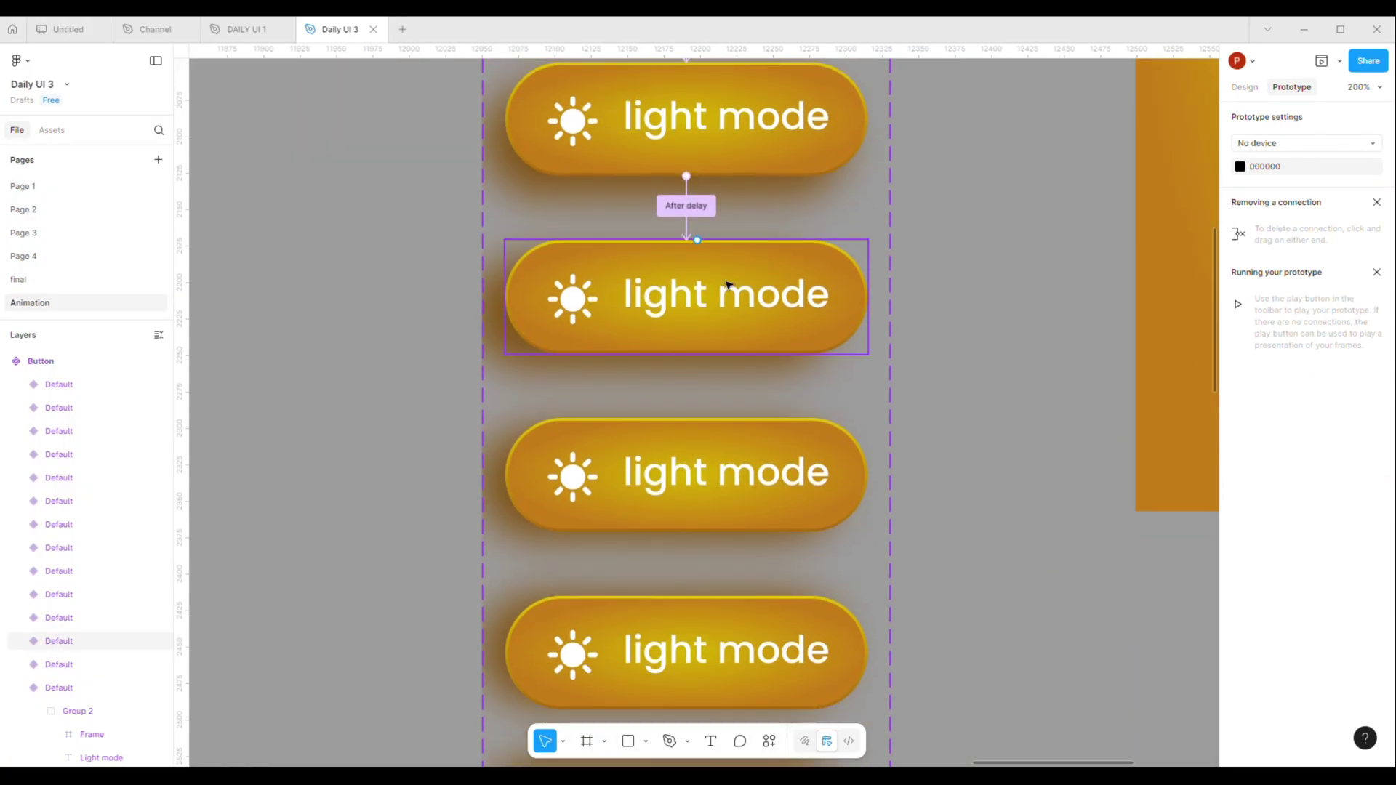
pyautogui.click(724, 293)
pyautogui.moveTo(687, 462); pyautogui.dragTo(687, 463)
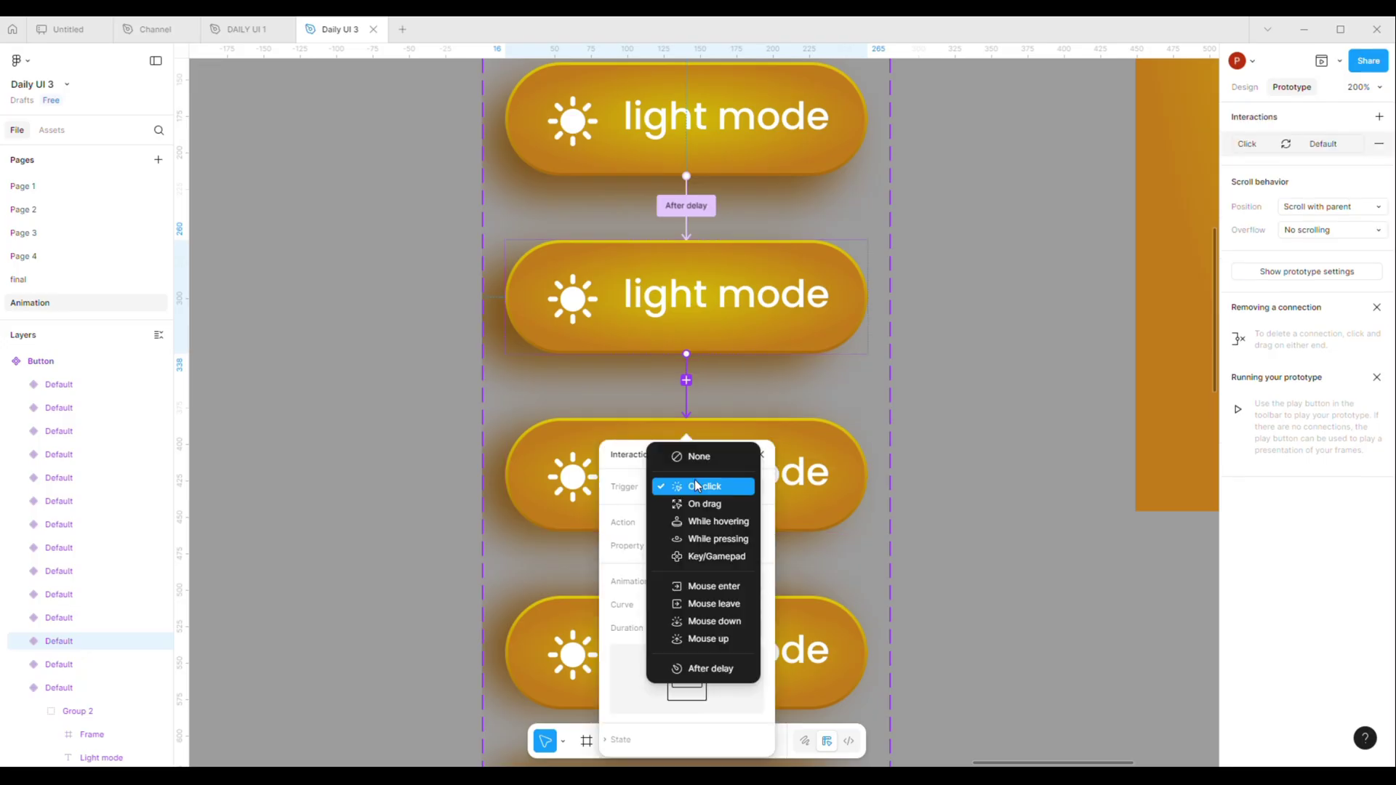
pyautogui.click(701, 667)
pyautogui.click(707, 513)
pyautogui.write('1')
pyautogui.press('Return')
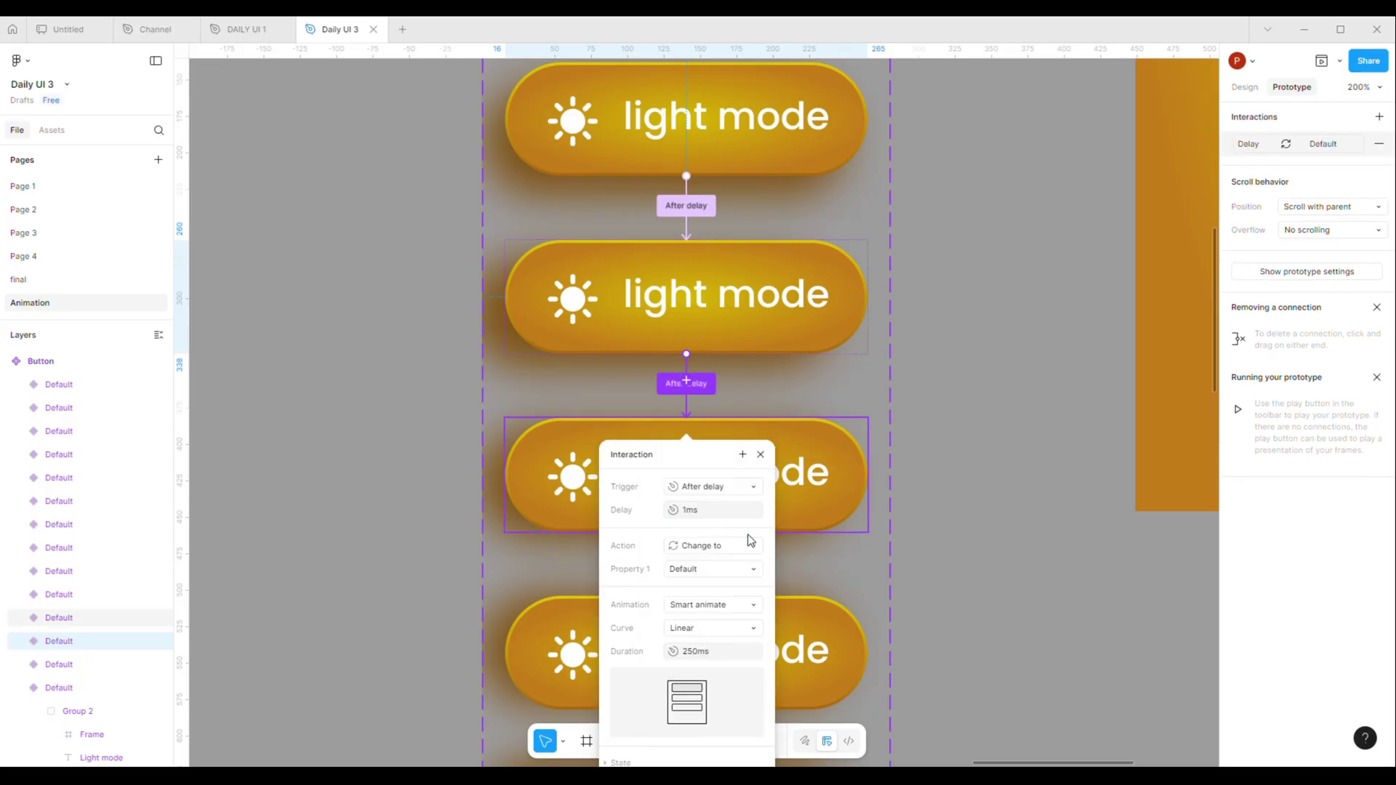
# Step: Open the delay value of the second variant's interaction for editing
pyautogui.click(686, 205)
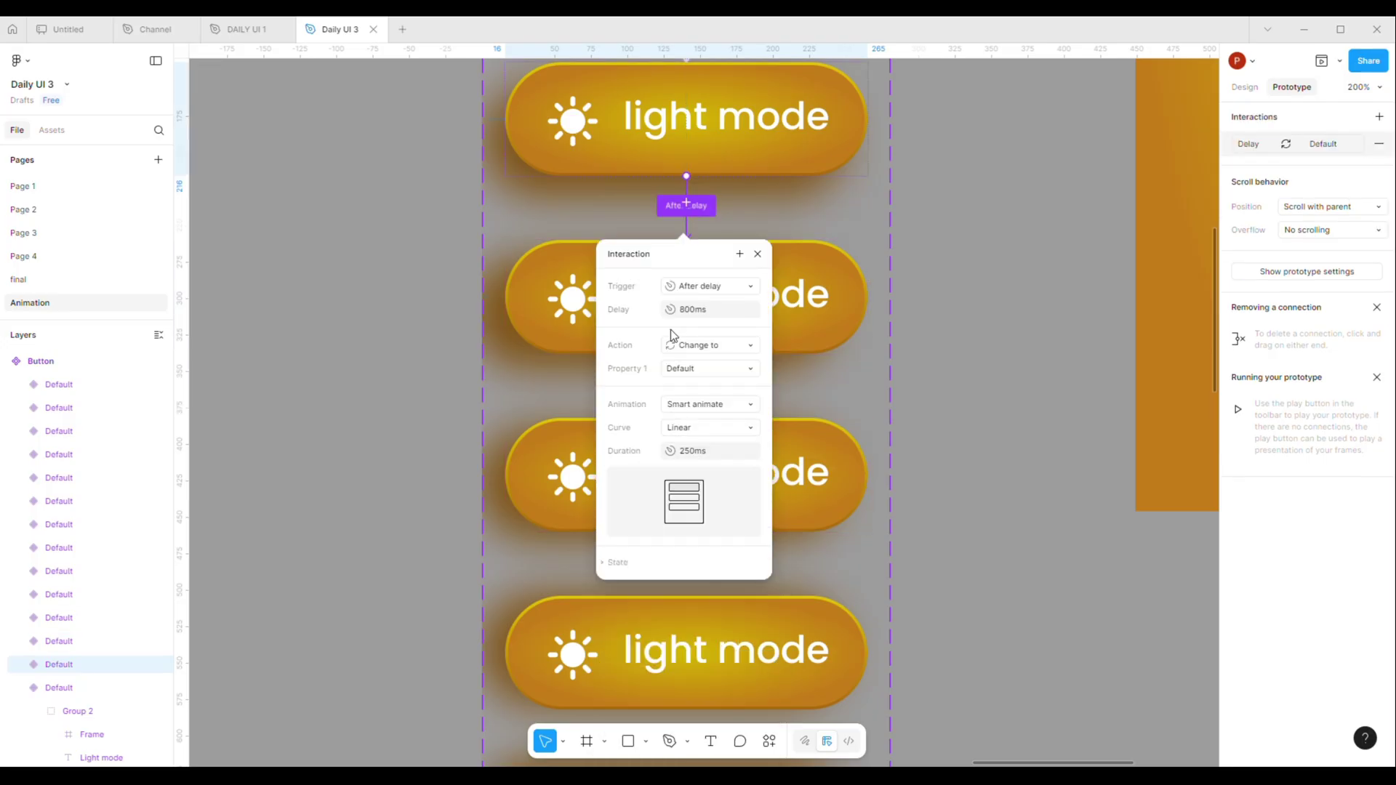
pyautogui.click(703, 314)
pyautogui.click(957, 434)
# Step: Connect the fourth button variant to the fifth with an After delay trigger
pyautogui.scroll(-3, 872, 363)
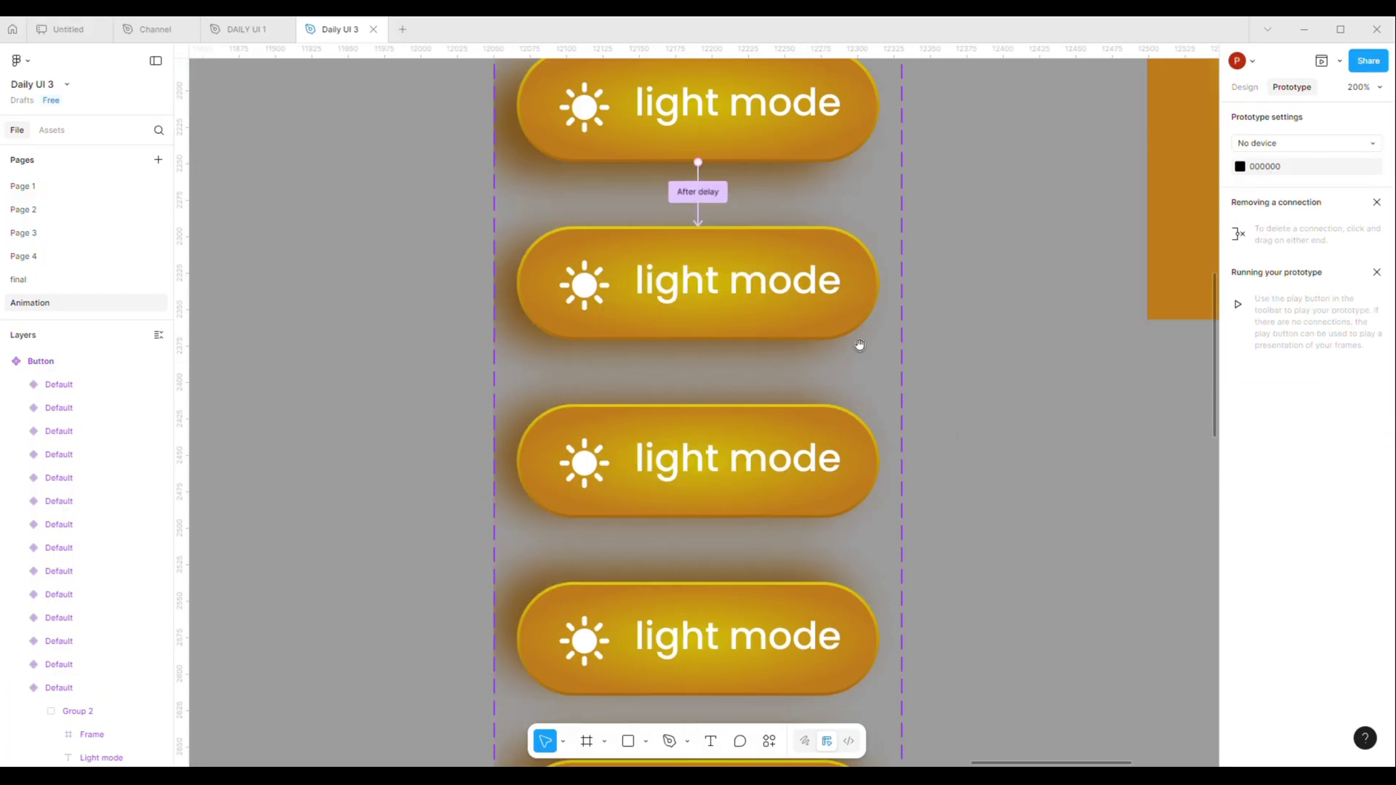
pyautogui.click(699, 203)
pyautogui.click(807, 311)
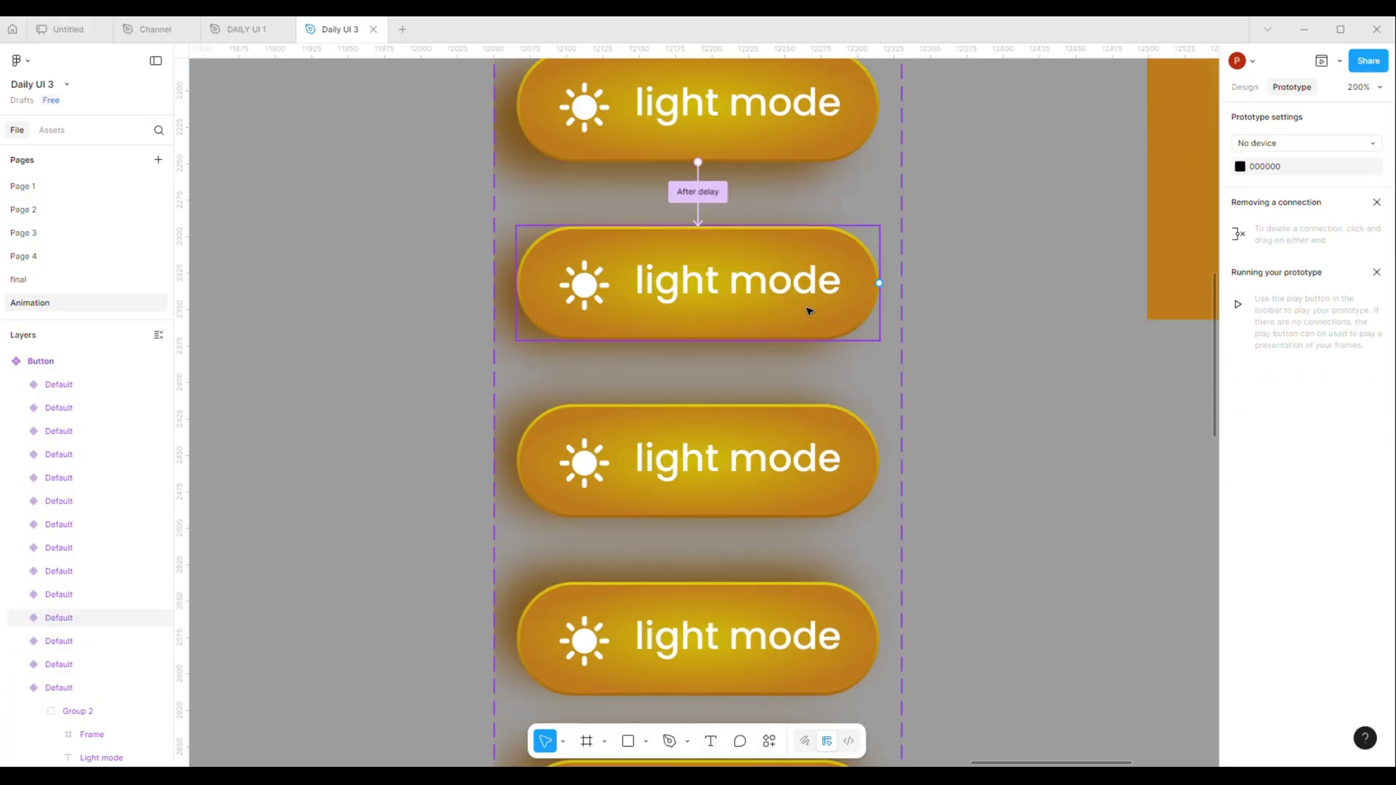
pyautogui.moveTo(698, 339); pyautogui.dragTo(698, 408)
pyautogui.click(724, 472)
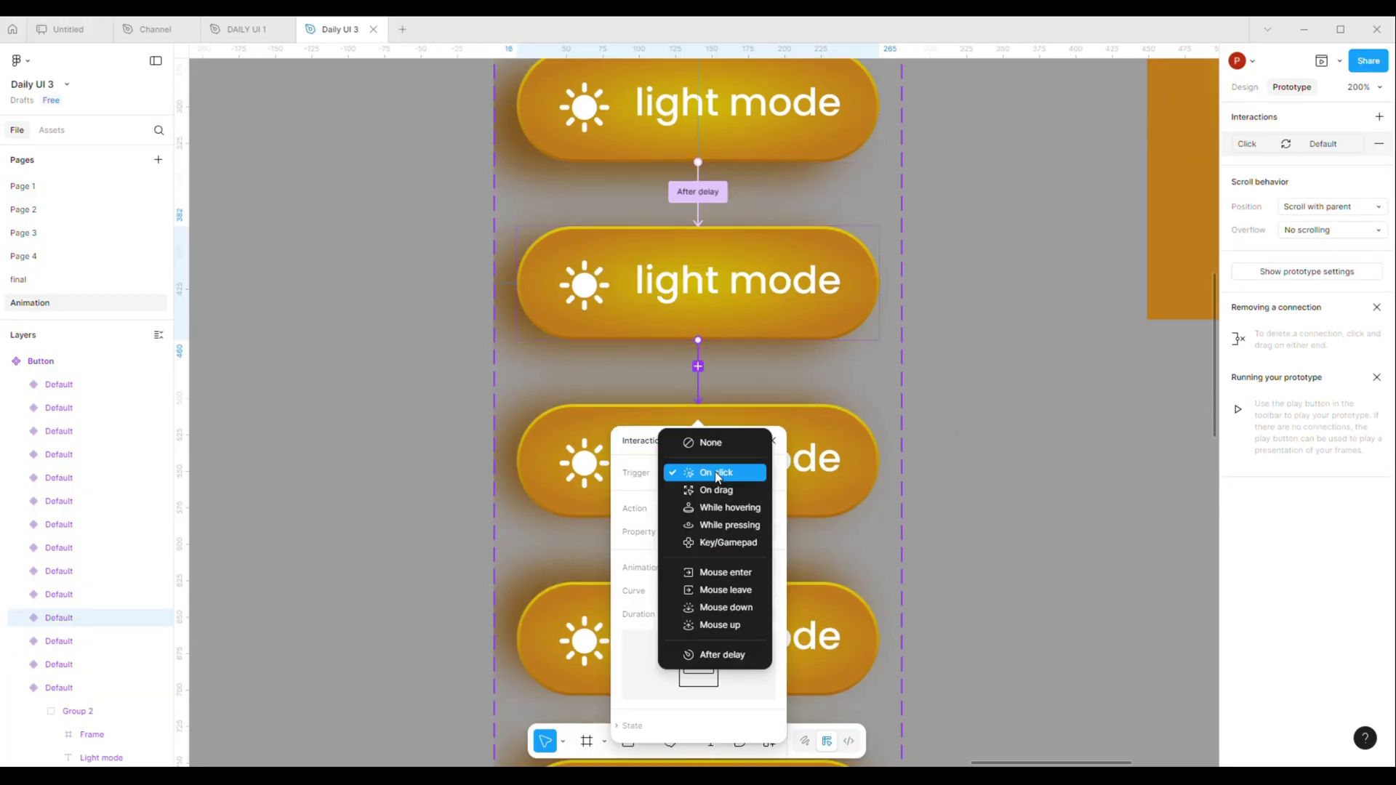
pyautogui.click(719, 655)
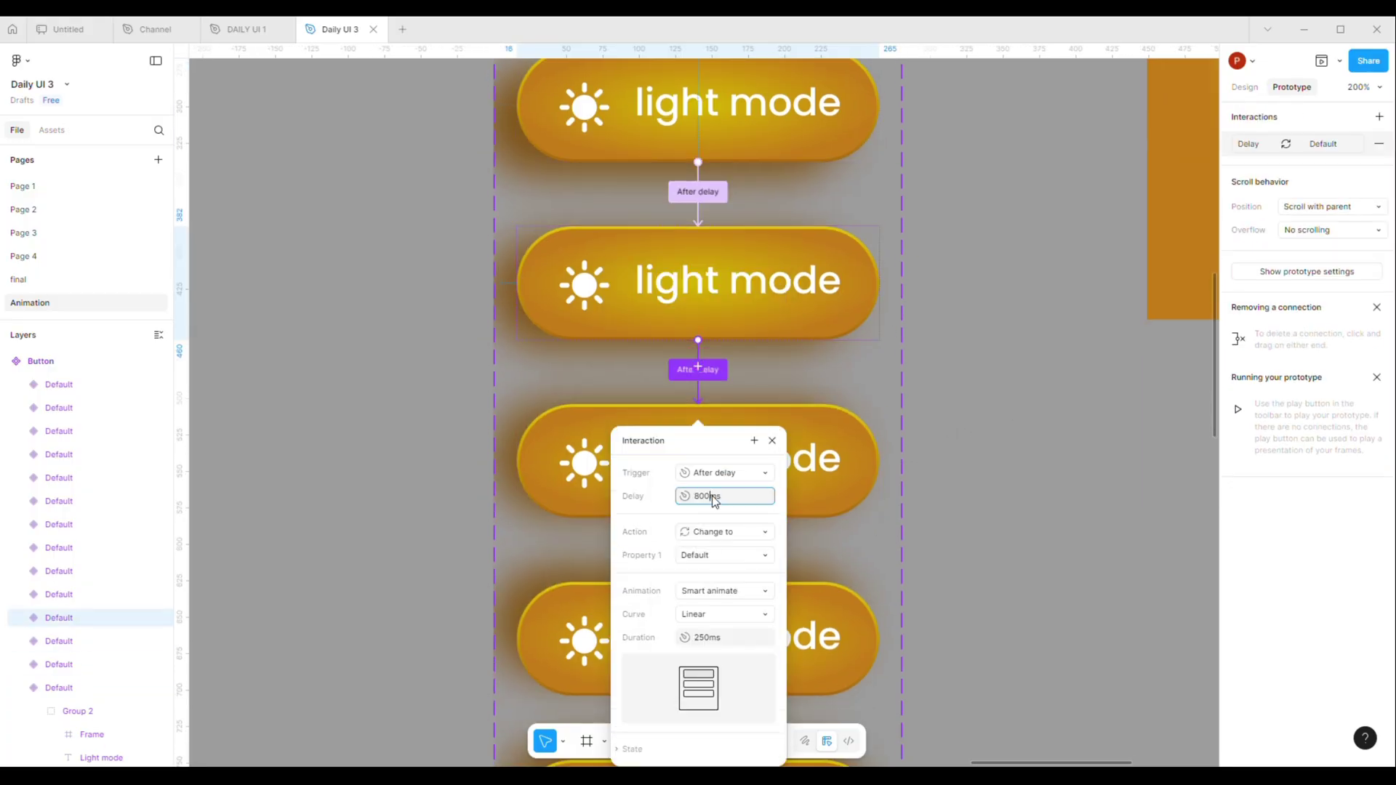
pyautogui.click(950, 599)
# Step: Connect the fifth button variant to the sixth with an After delay trigger
pyautogui.scroll(-3, 902, 494)
pyautogui.click(760, 251)
pyautogui.moveTo(723, 309); pyautogui.dragTo(736, 454)
pyautogui.click(749, 443)
pyautogui.click(738, 623)
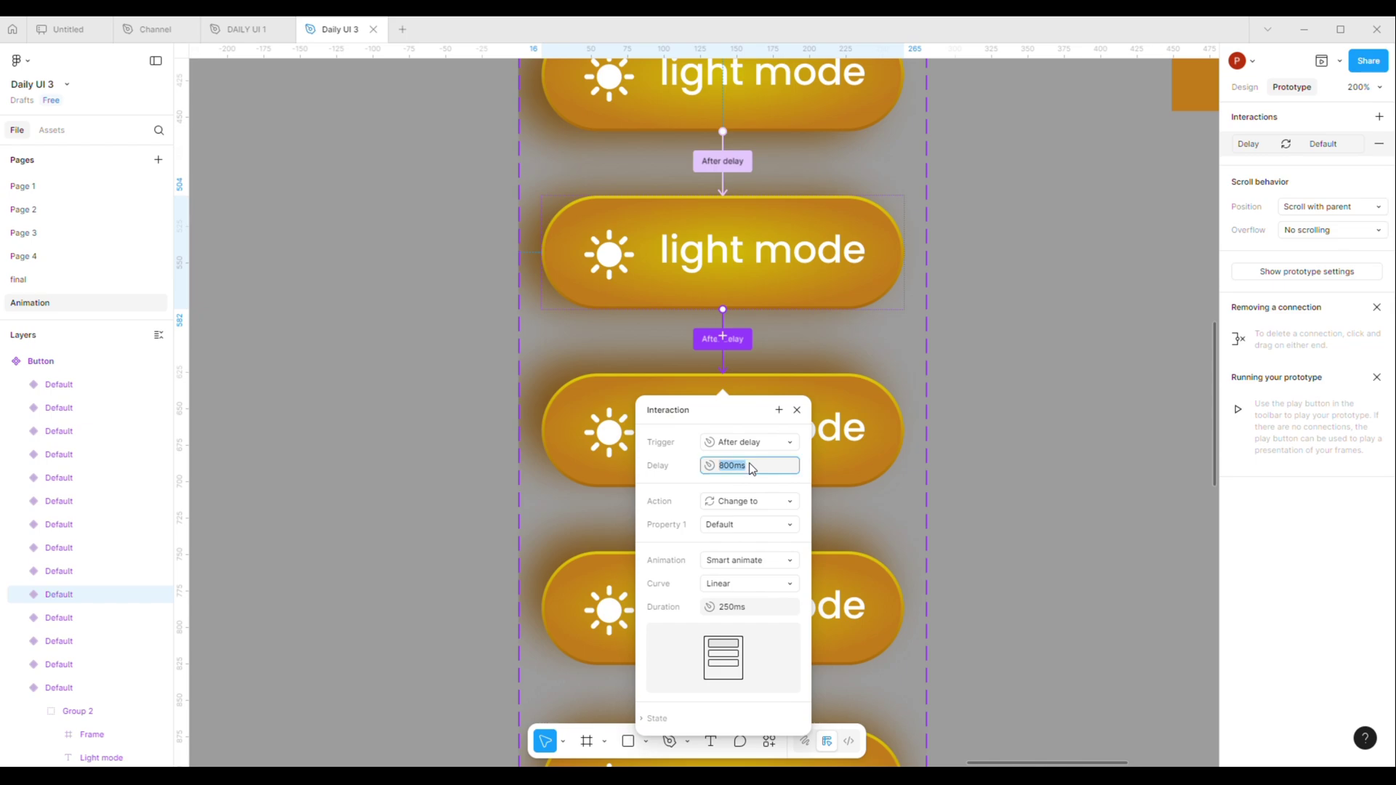
pyautogui.click(969, 573)
# Step: Connect the sixth button variant to the seventh with an After delay trigger of 1 ms
pyautogui.scroll(-4, 969, 573)
pyautogui.click(754, 162)
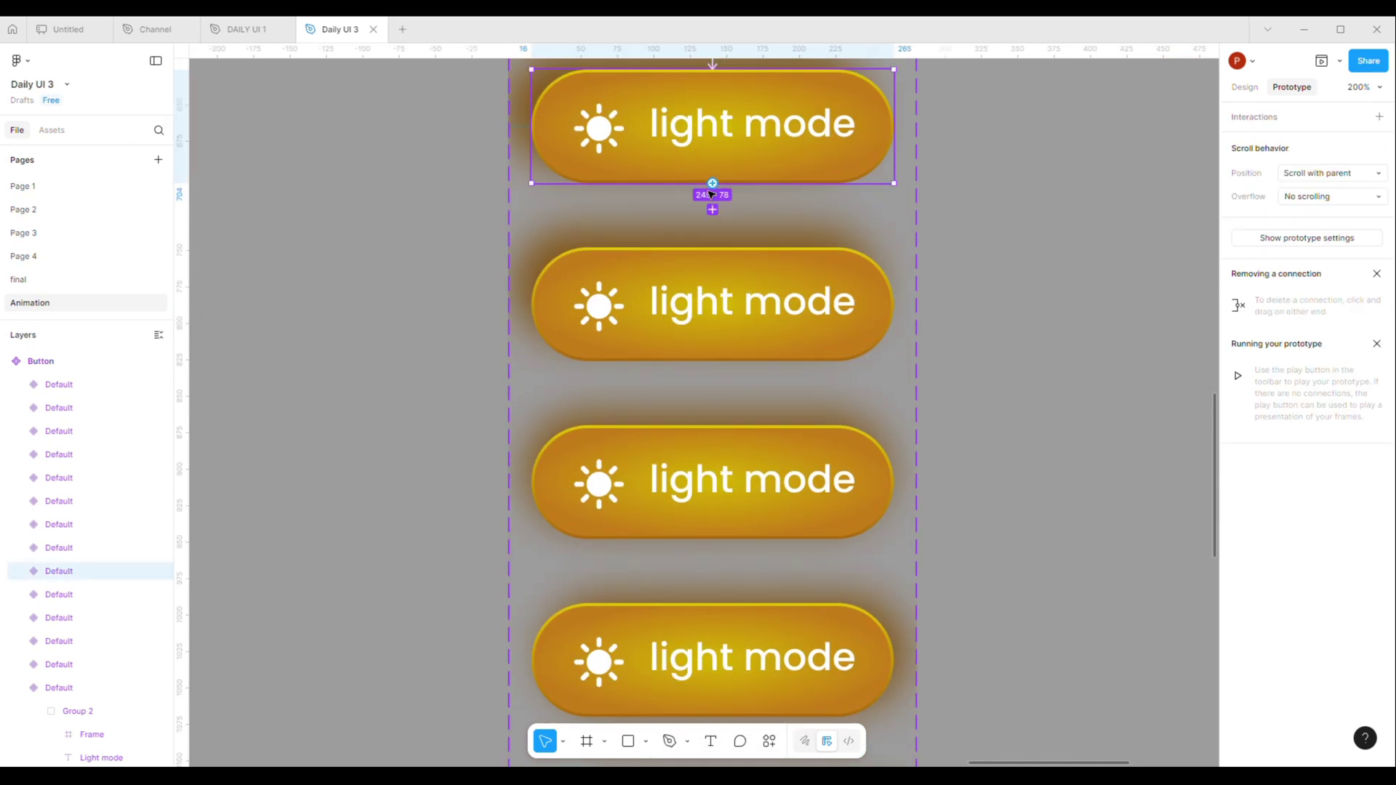
pyautogui.moveTo(711, 195); pyautogui.dragTo(723, 327)
pyautogui.click(724, 316)
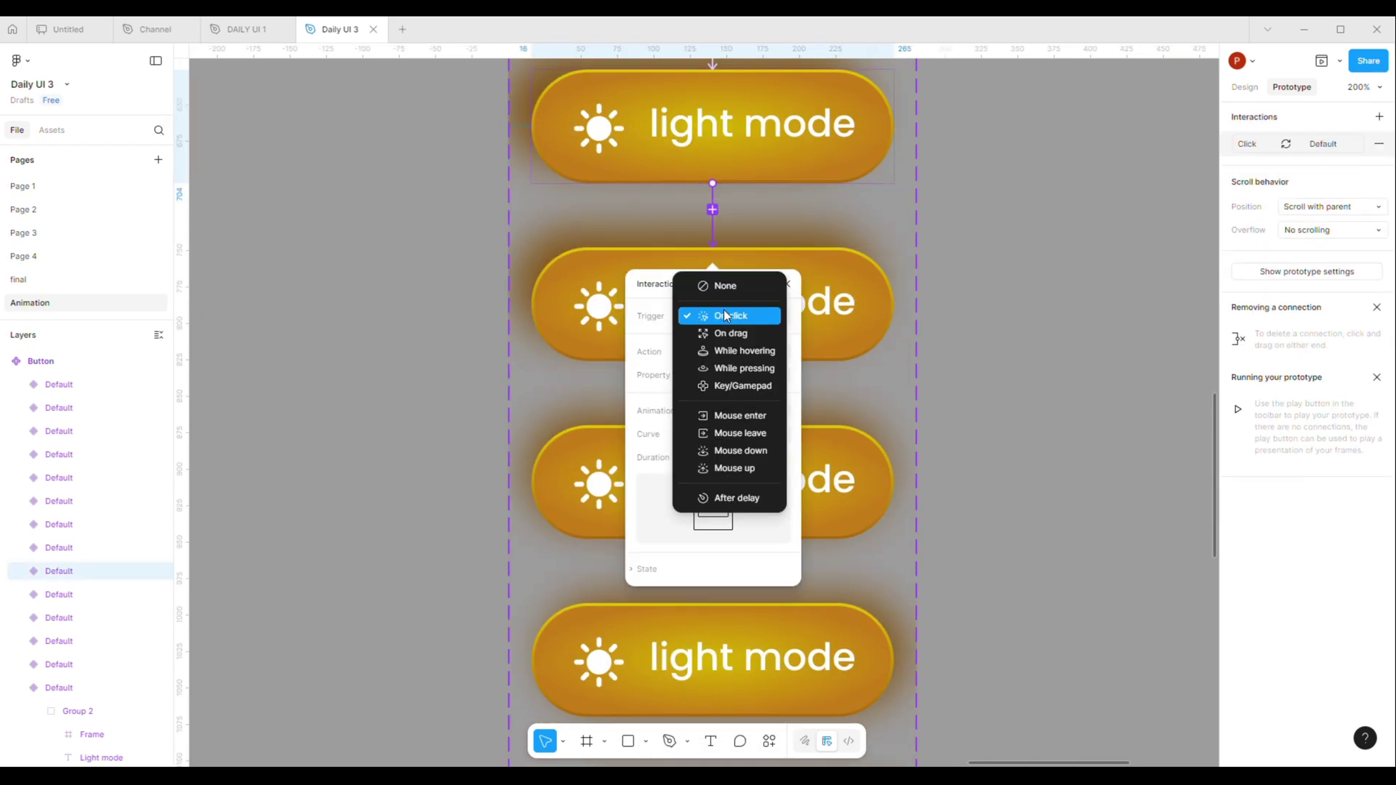
pyautogui.click(737, 497)
pyautogui.write('1')
pyautogui.press('Return')
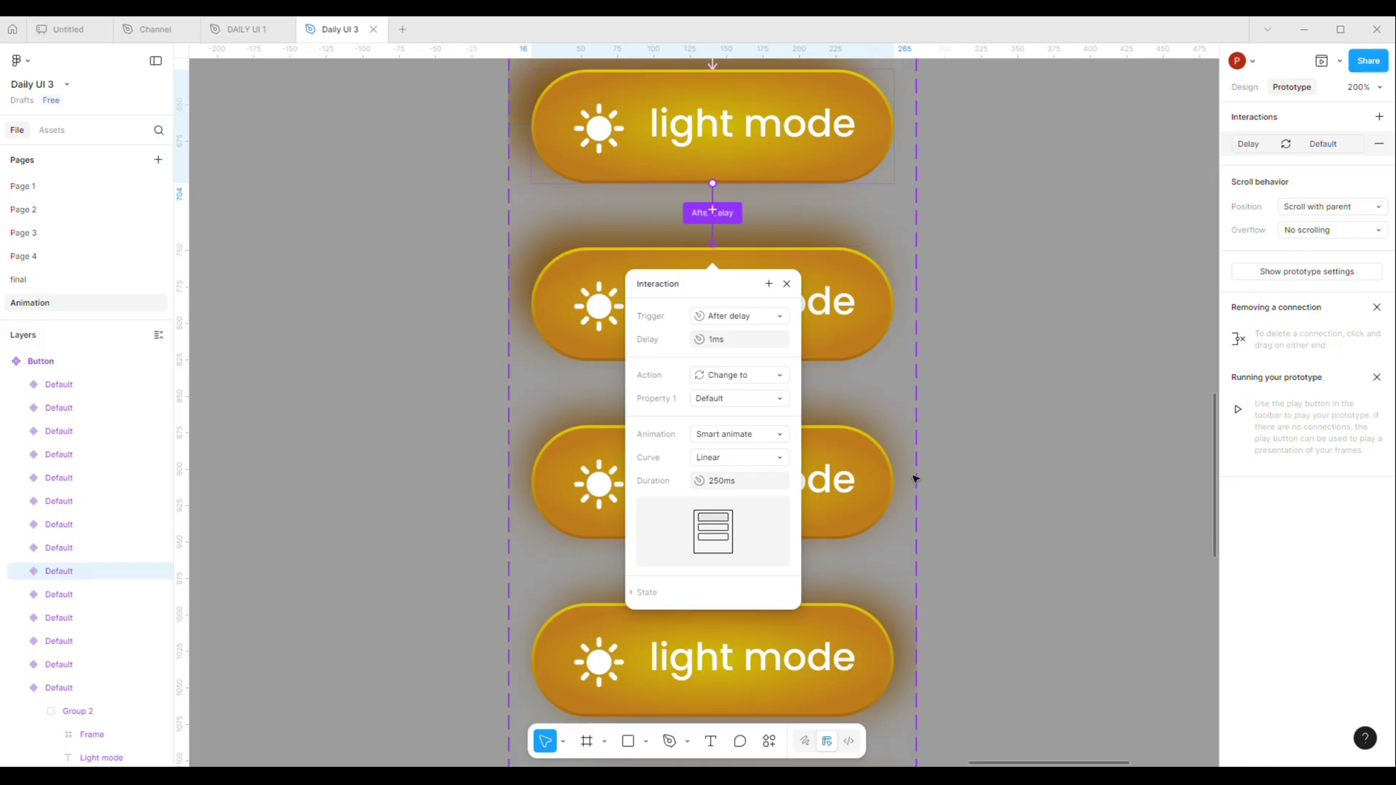
# Step: Connect the seventh button variant to the eighth with an After delay trigger of 1 ms
pyautogui.click(964, 509)
pyautogui.scroll(-2, 945, 473)
pyautogui.click(749, 171)
pyautogui.moveTo(720, 199); pyautogui.dragTo(717, 298)
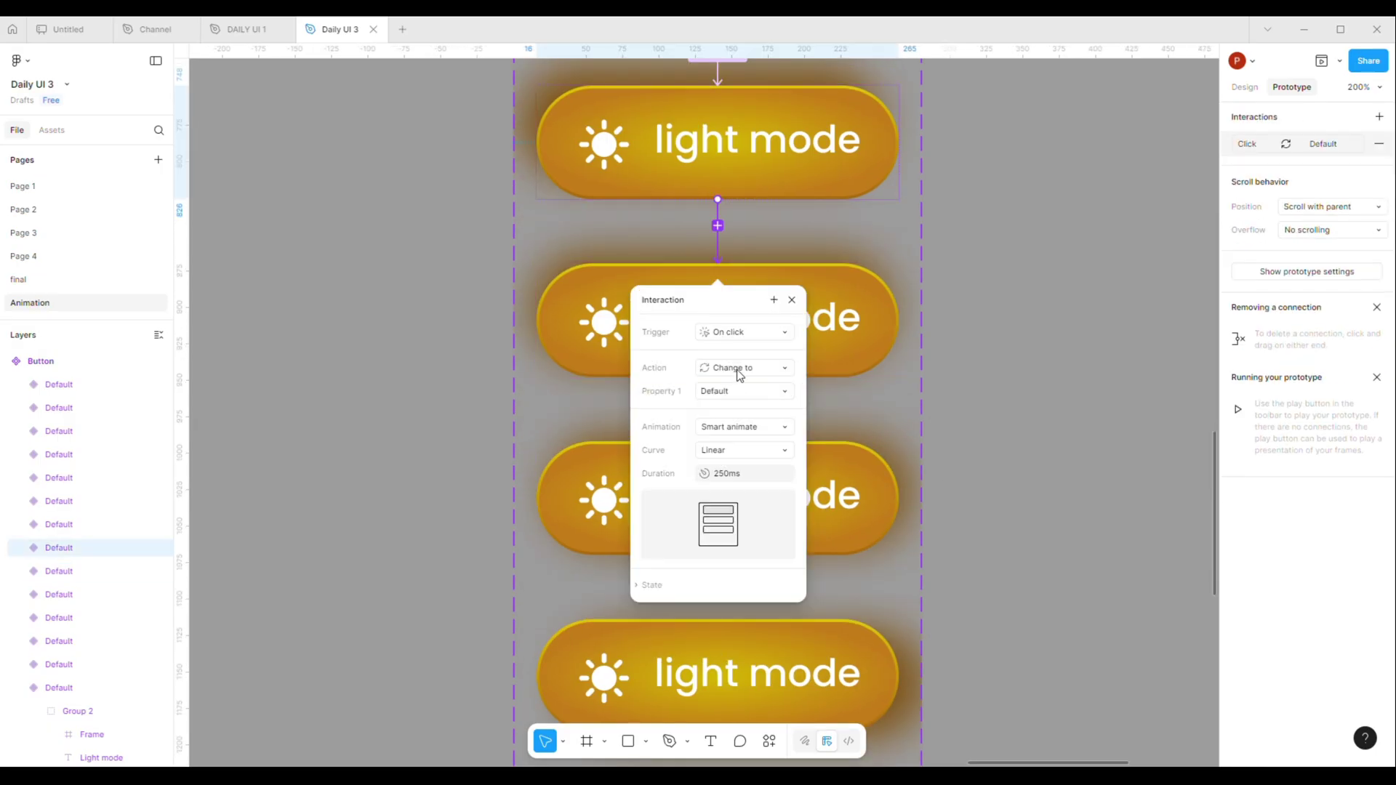
pyautogui.click(740, 342)
pyautogui.click(740, 515)
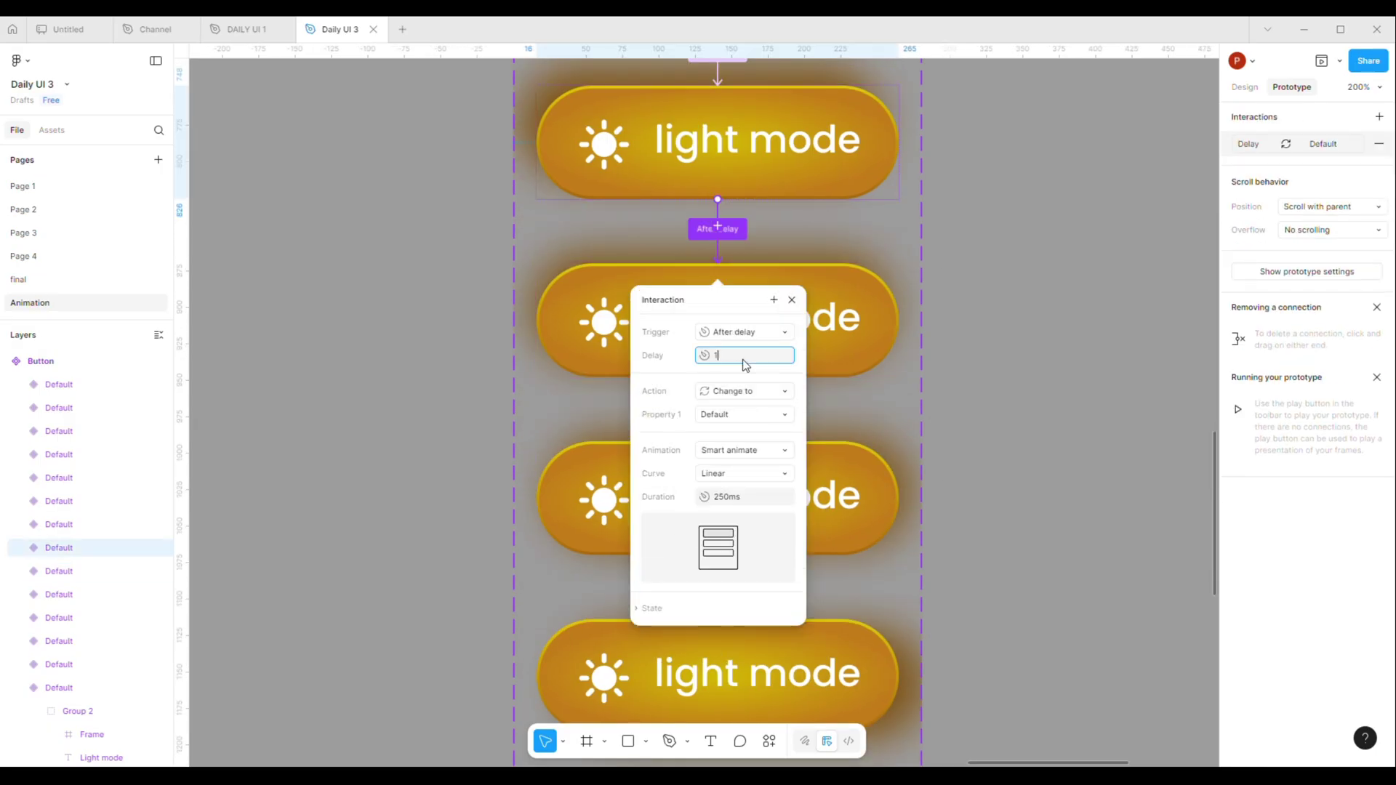
pyautogui.press('Return')
pyautogui.click(969, 471)
# Step: Connect the eighth button variant to the ninth with an After delay trigger of 1 ms
pyautogui.scroll(-2, 969, 470)
pyautogui.click(810, 240)
pyautogui.moveTo(742, 257); pyautogui.dragTo(741, 324)
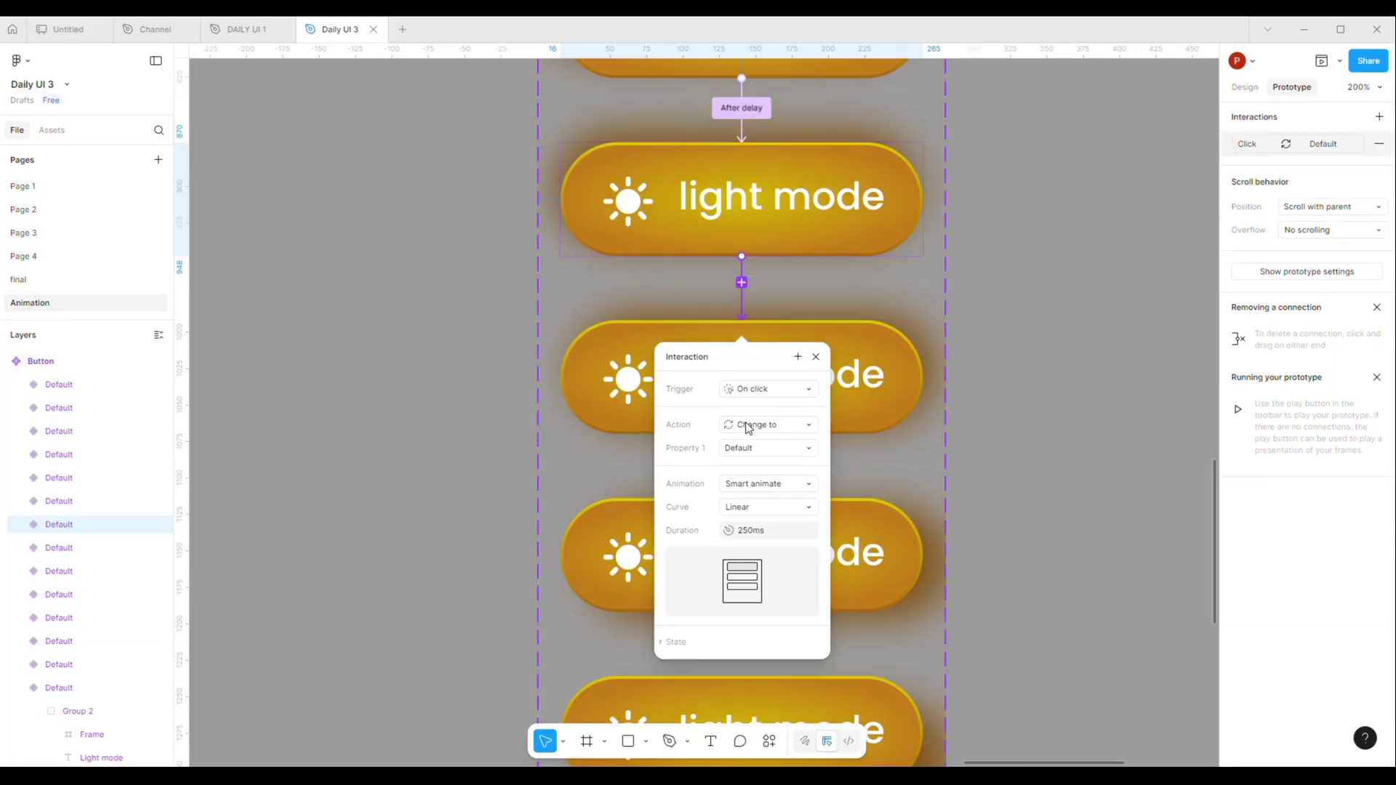
pyautogui.click(767, 389)
pyautogui.click(764, 570)
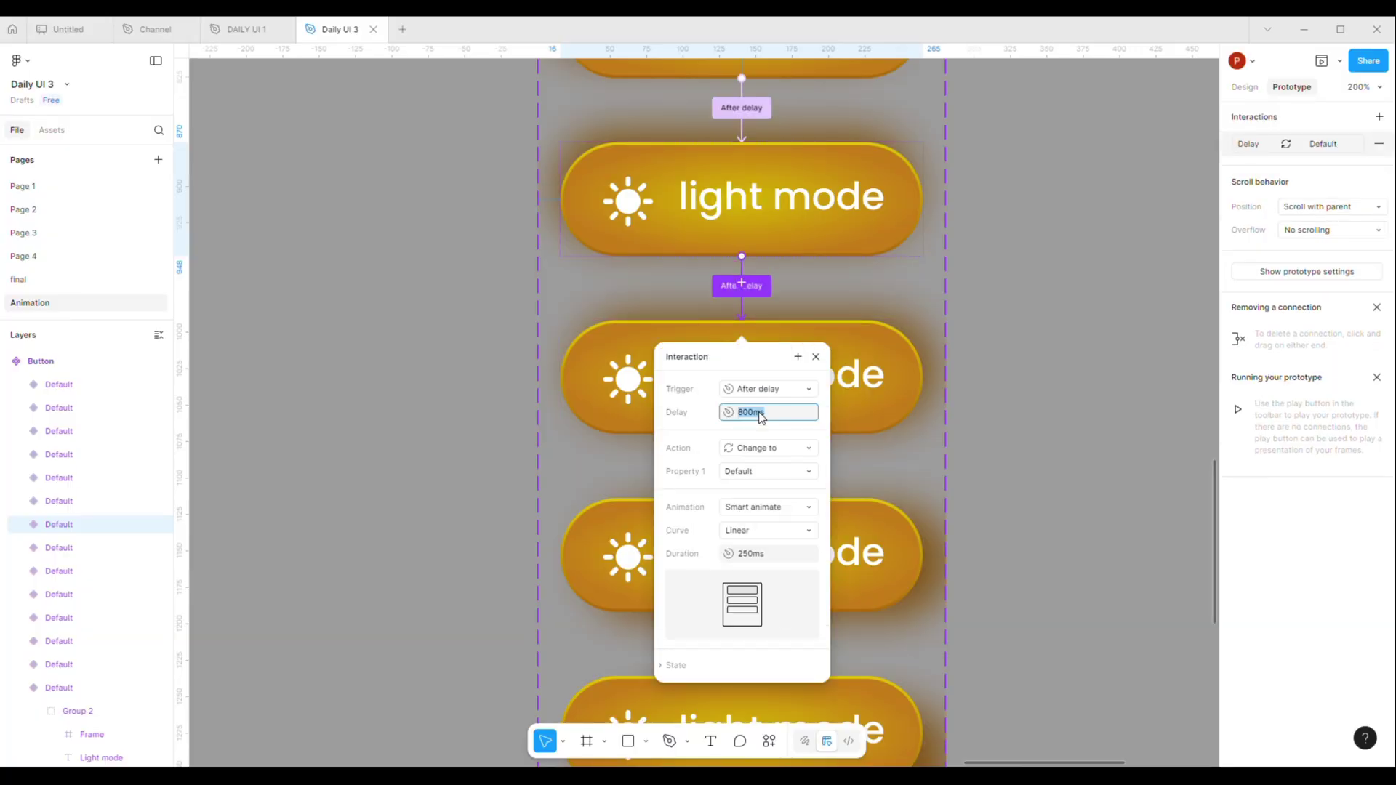
pyautogui.write('1')
pyautogui.click(977, 305)
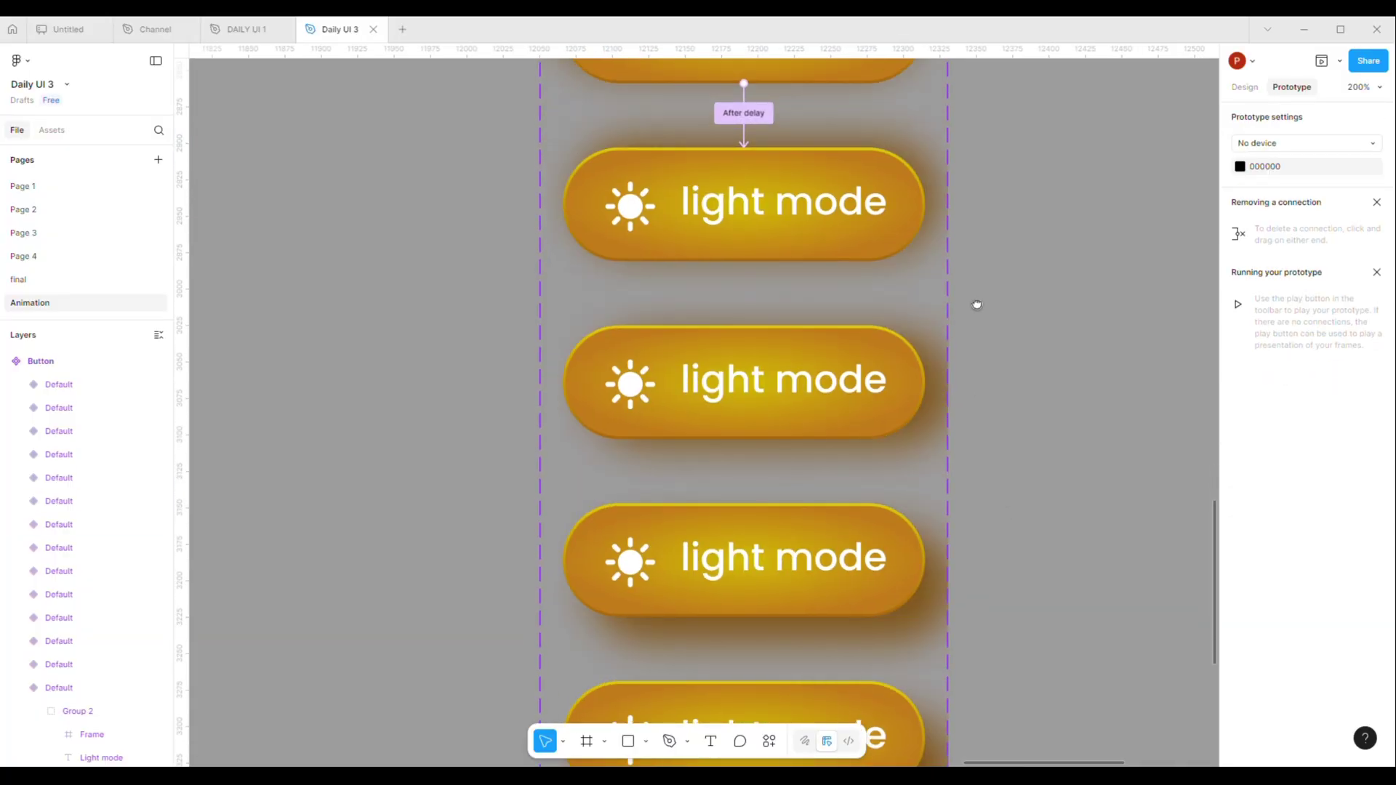
# Step: Connect the ninth button variant to the tenth with an After delay trigger of 1 ms
pyautogui.scroll(-1, 977, 305)
pyautogui.click(774, 226)
pyautogui.moveTo(741, 316); pyautogui.dragTo(743, 320)
pyautogui.click(764, 371)
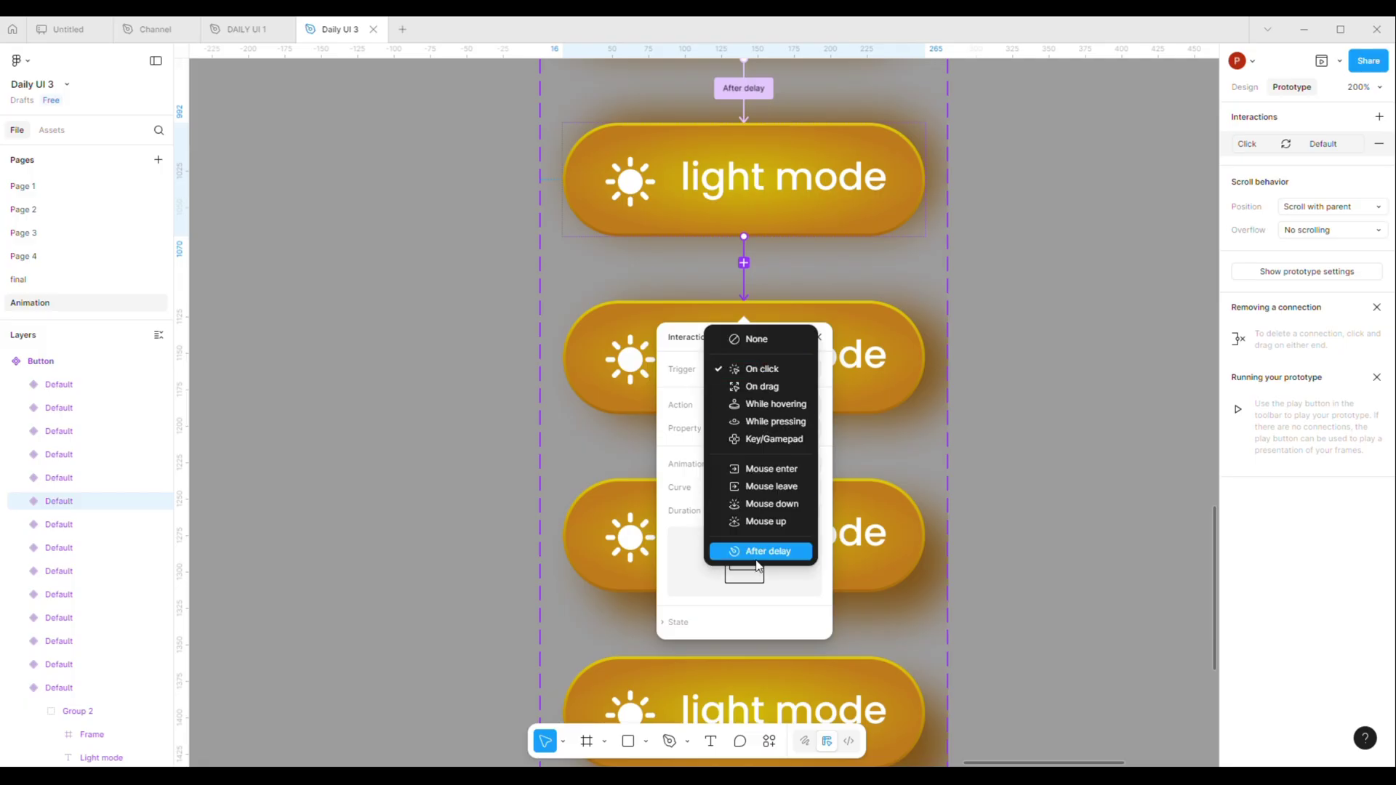
pyautogui.click(761, 550)
pyautogui.click(769, 396)
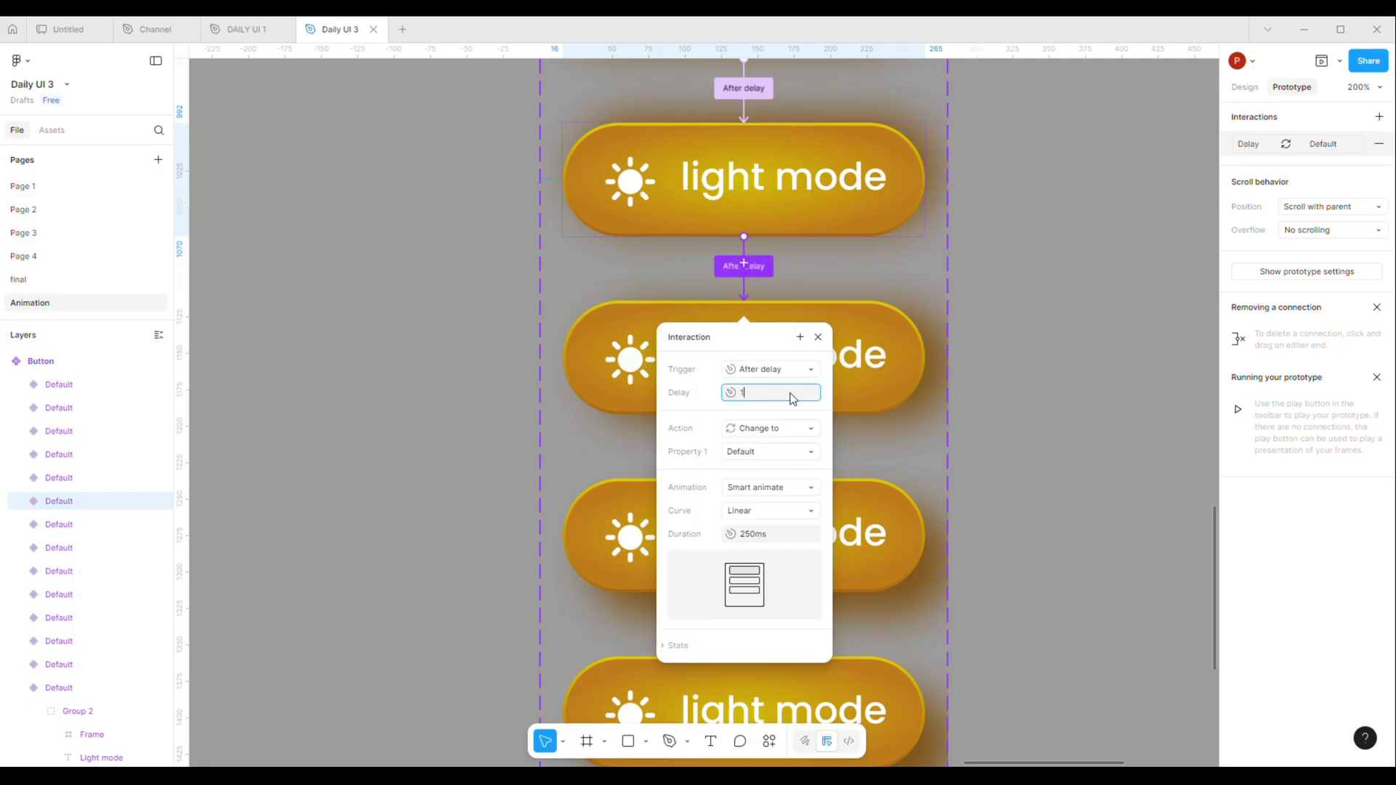
pyautogui.write('1')
pyautogui.press('Return')
pyautogui.click(1037, 474)
# Step: Connect the tenth button variant to the eleventh with an After delay trigger
pyautogui.scroll(-3, 967, 364)
pyautogui.click(786, 164)
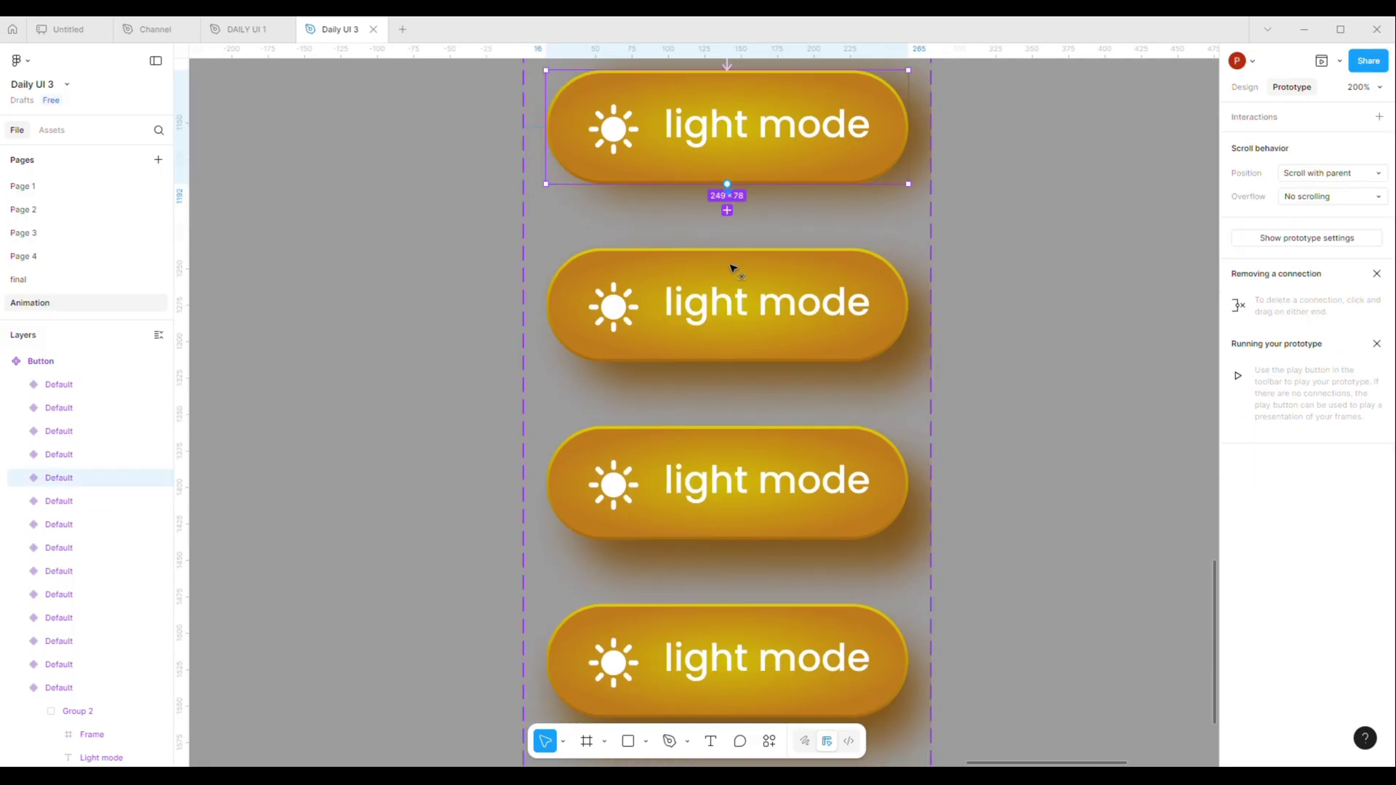
pyautogui.moveTo(733, 269); pyautogui.dragTo(736, 320)
pyautogui.click(740, 320)
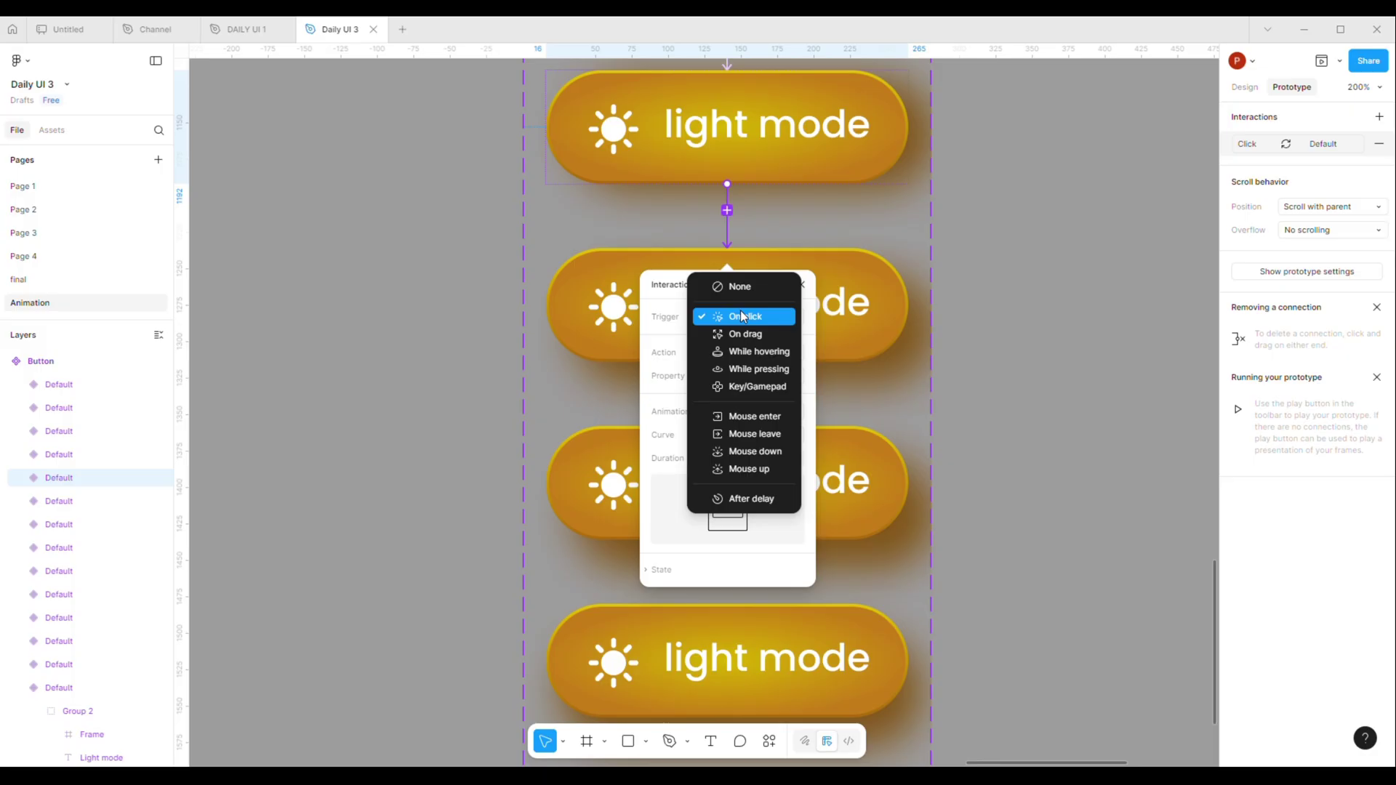
pyautogui.click(740, 500)
pyautogui.press('Return')
pyautogui.click(1029, 386)
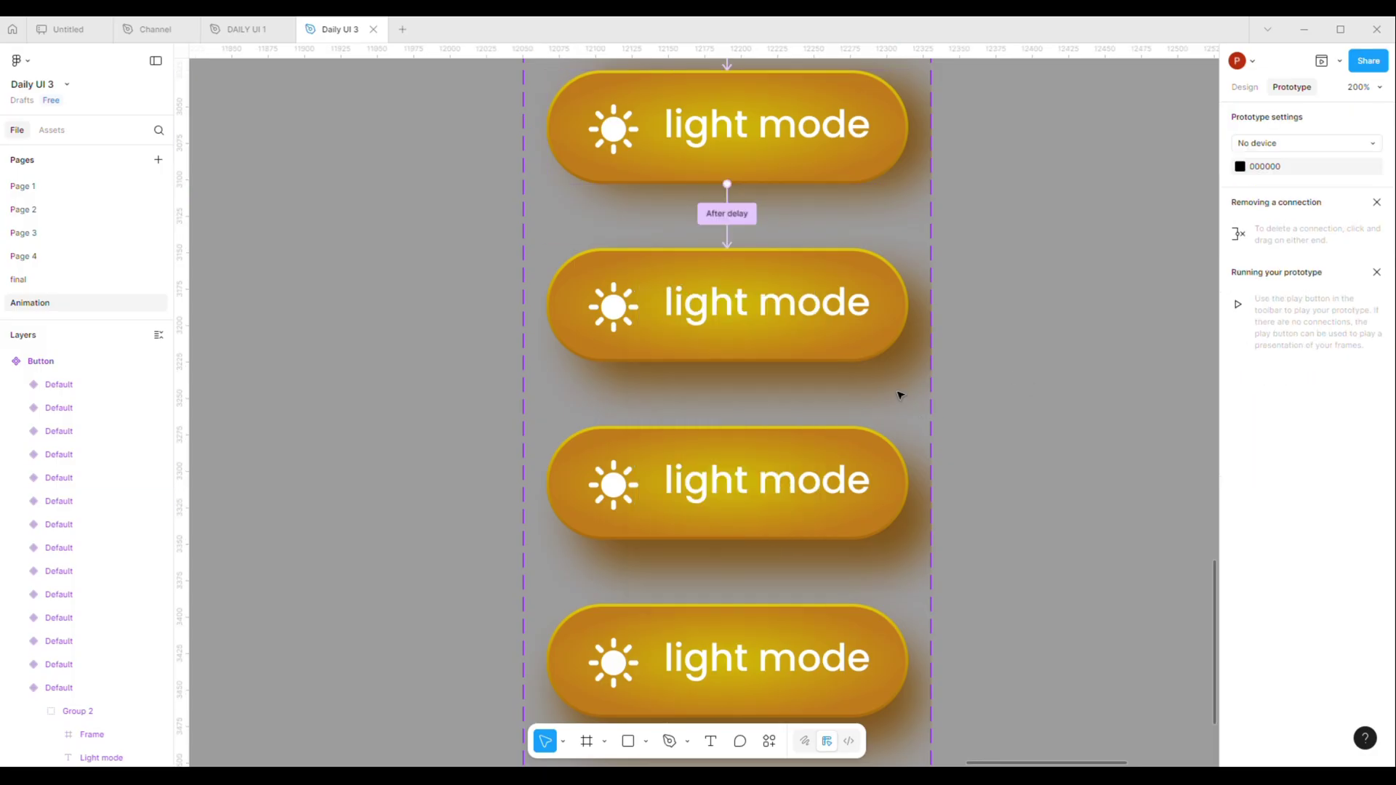
# Step: Connect the eleventh button variant to the twelfth with an After delay trigger of 1 ms
pyautogui.scroll(-3, 901, 395)
pyautogui.click(714, 161)
pyautogui.moveTo(717, 180); pyautogui.dragTo(719, 327)
pyautogui.click(743, 316)
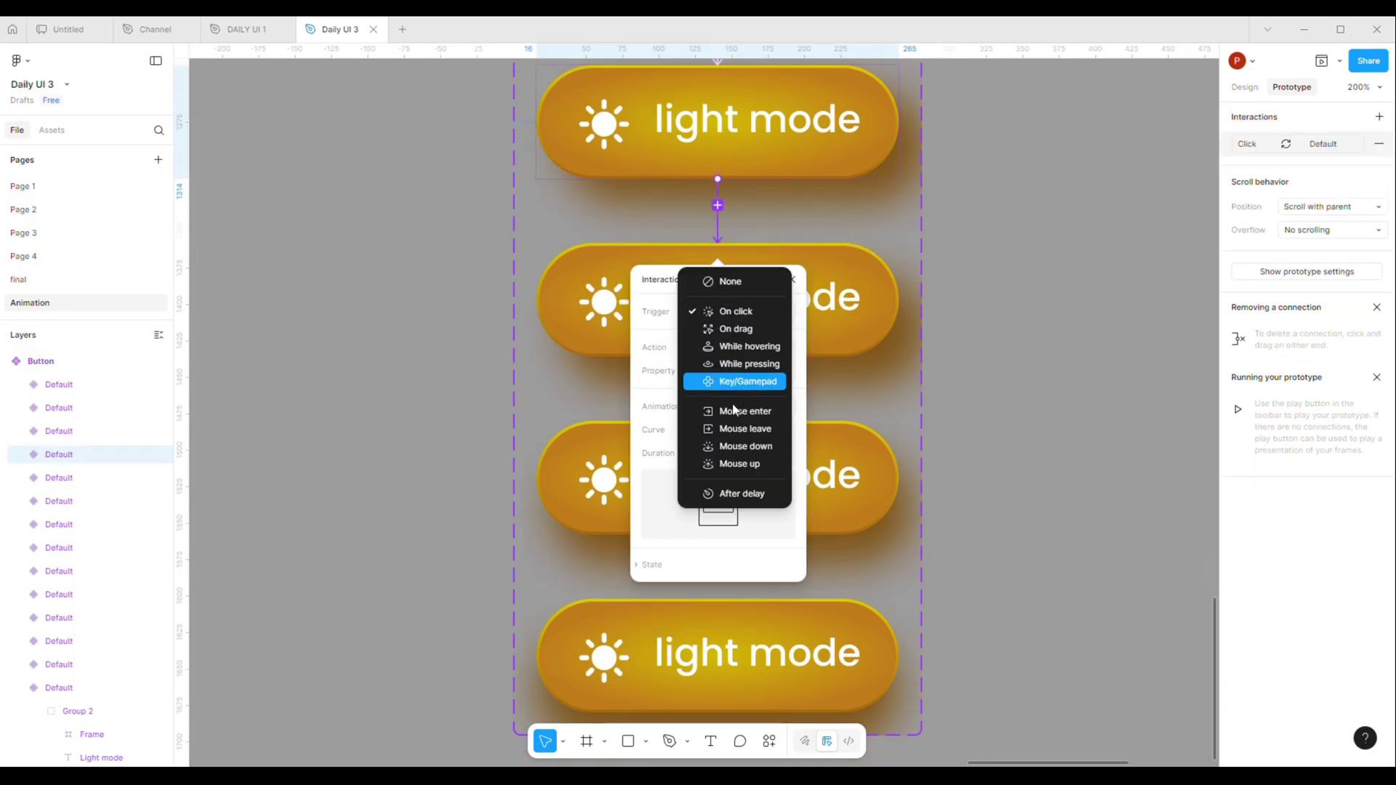
pyautogui.click(740, 495)
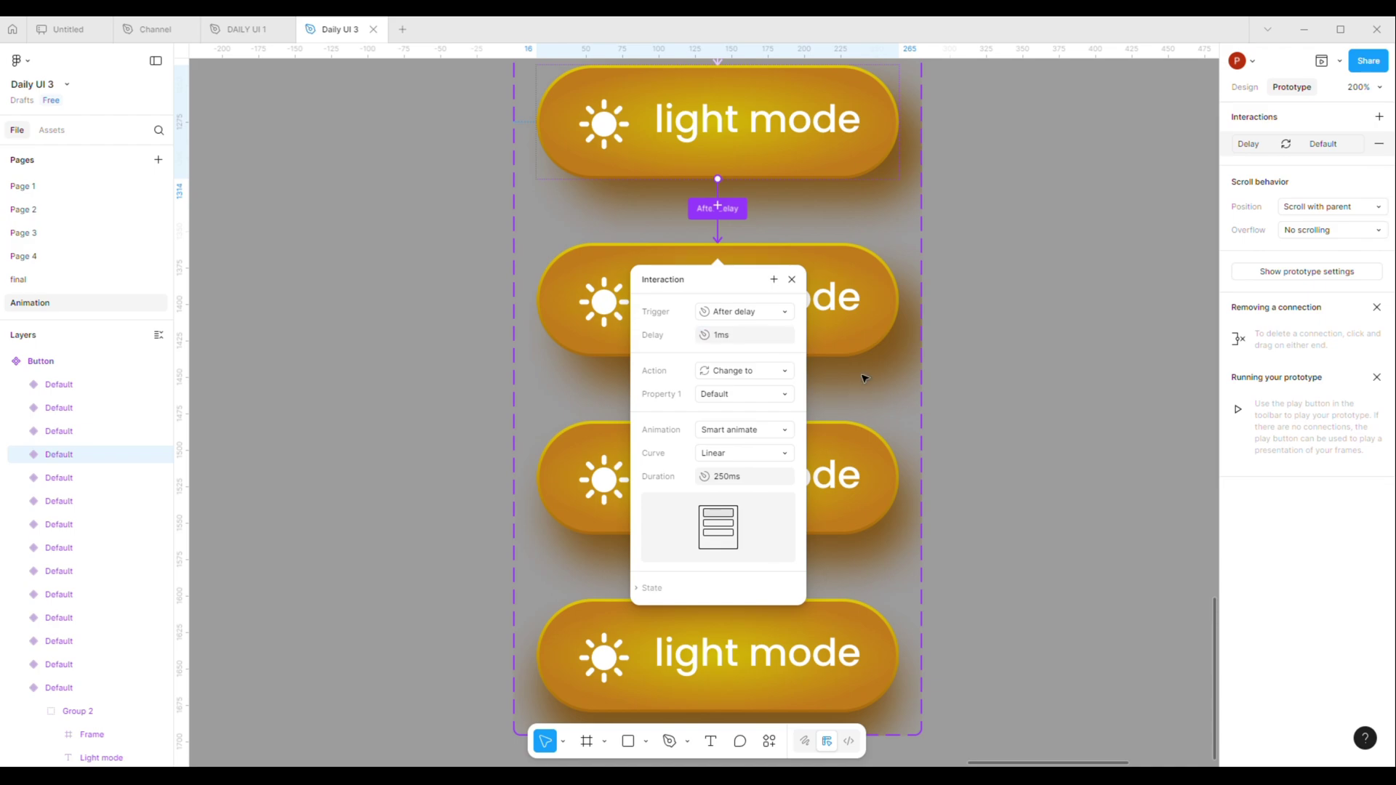
# Step: Connect the twelfth button variant to the thirteenth with an After delay trigger
pyautogui.click(799, 349)
pyautogui.moveTo(718, 357); pyautogui.dragTo(802, 211)
pyautogui.click(807, 235)
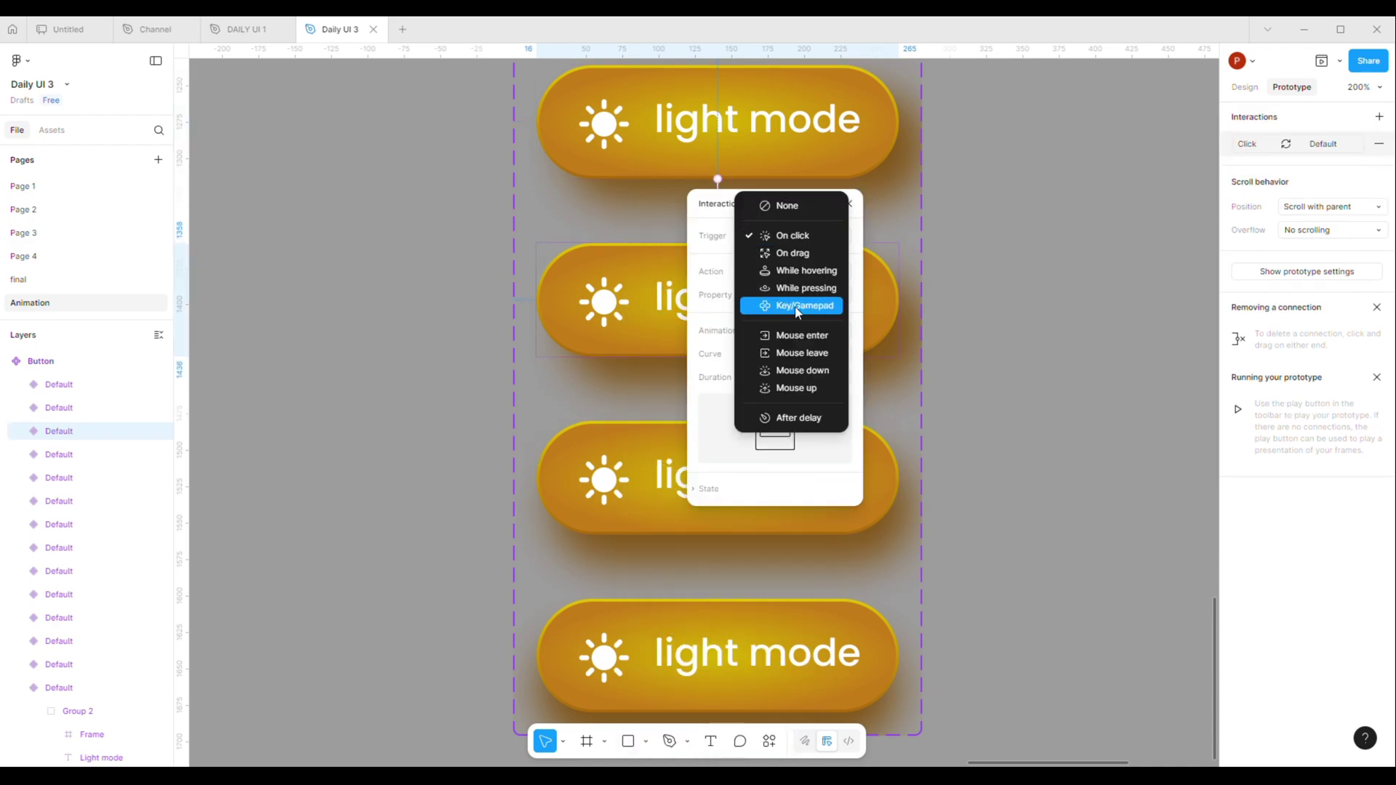
pyautogui.click(787, 417)
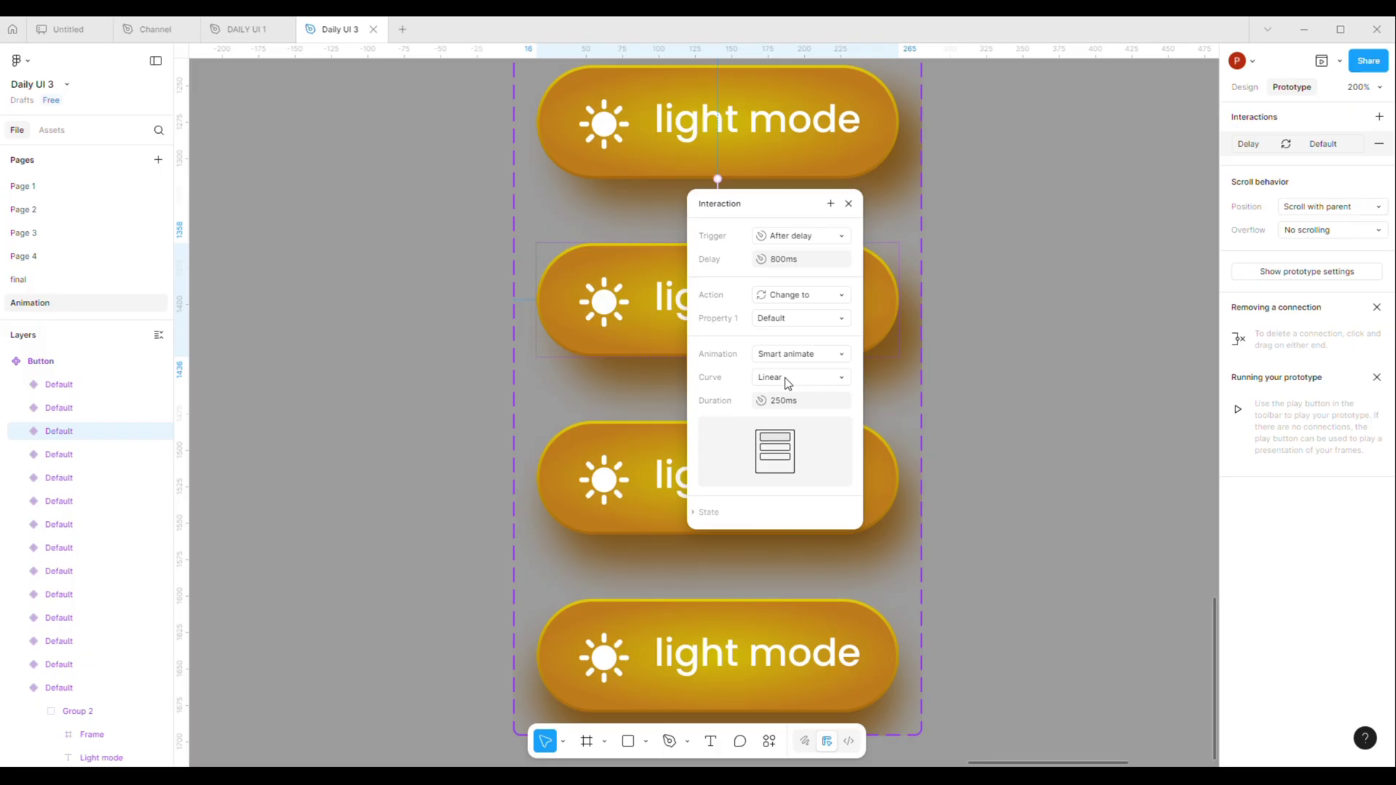
pyautogui.click(800, 259)
pyautogui.click(888, 364)
# Step: Connect the thirteenth button variant to the fourteenth with an After delay trigger of 1 ms
pyautogui.scroll(-1, 888, 364)
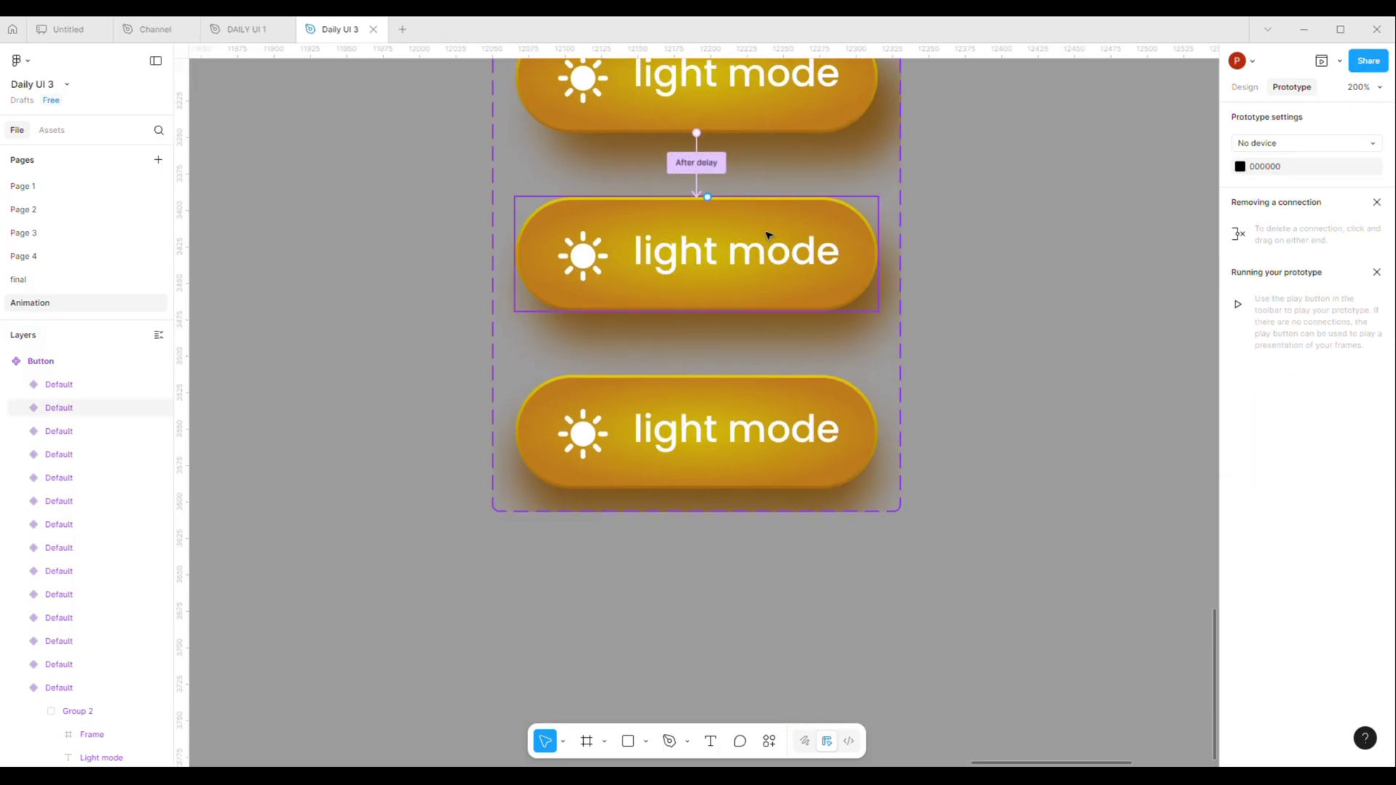
pyautogui.click(769, 235)
pyautogui.moveTo(696, 336); pyautogui.dragTo(707, 429)
pyautogui.click(711, 442)
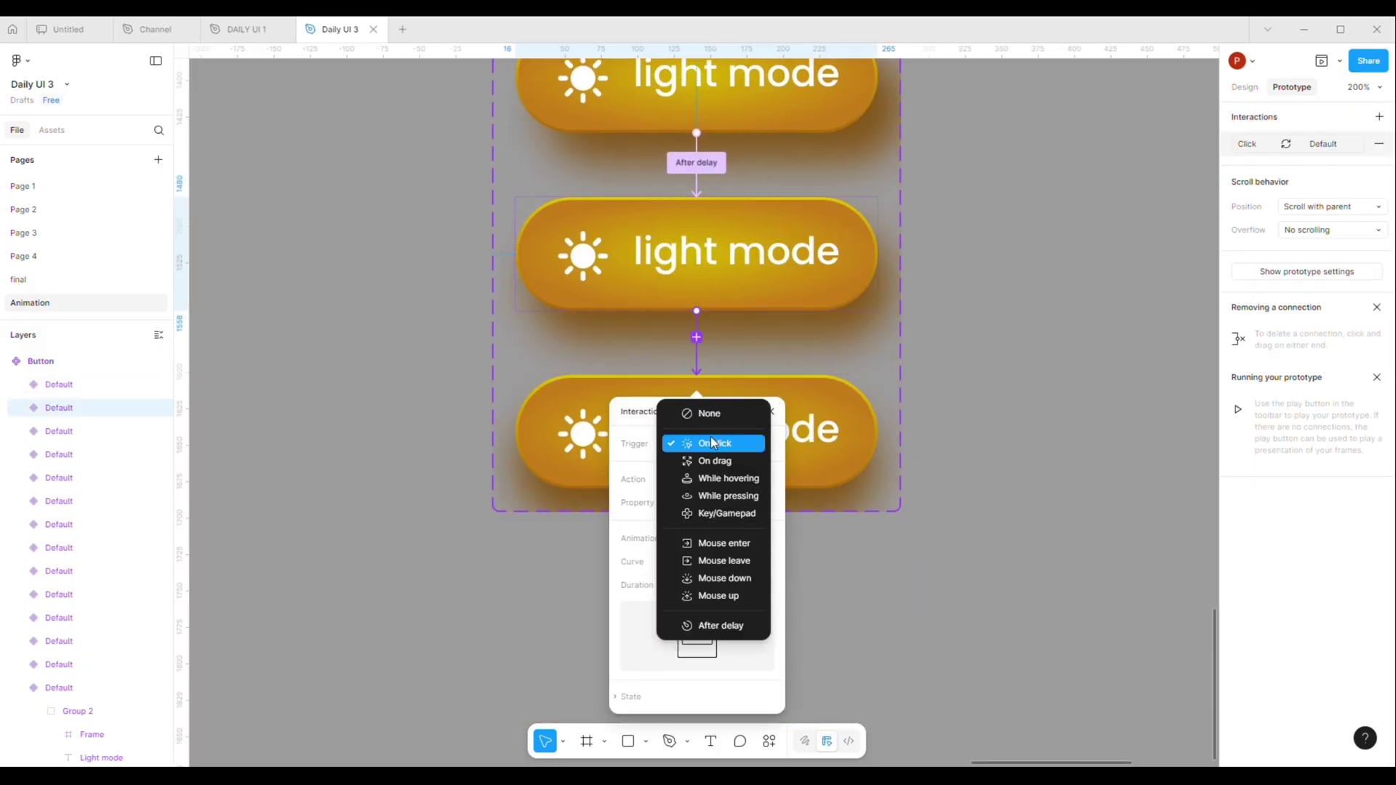
pyautogui.click(710, 625)
pyautogui.click(722, 473)
pyautogui.write('1ms')
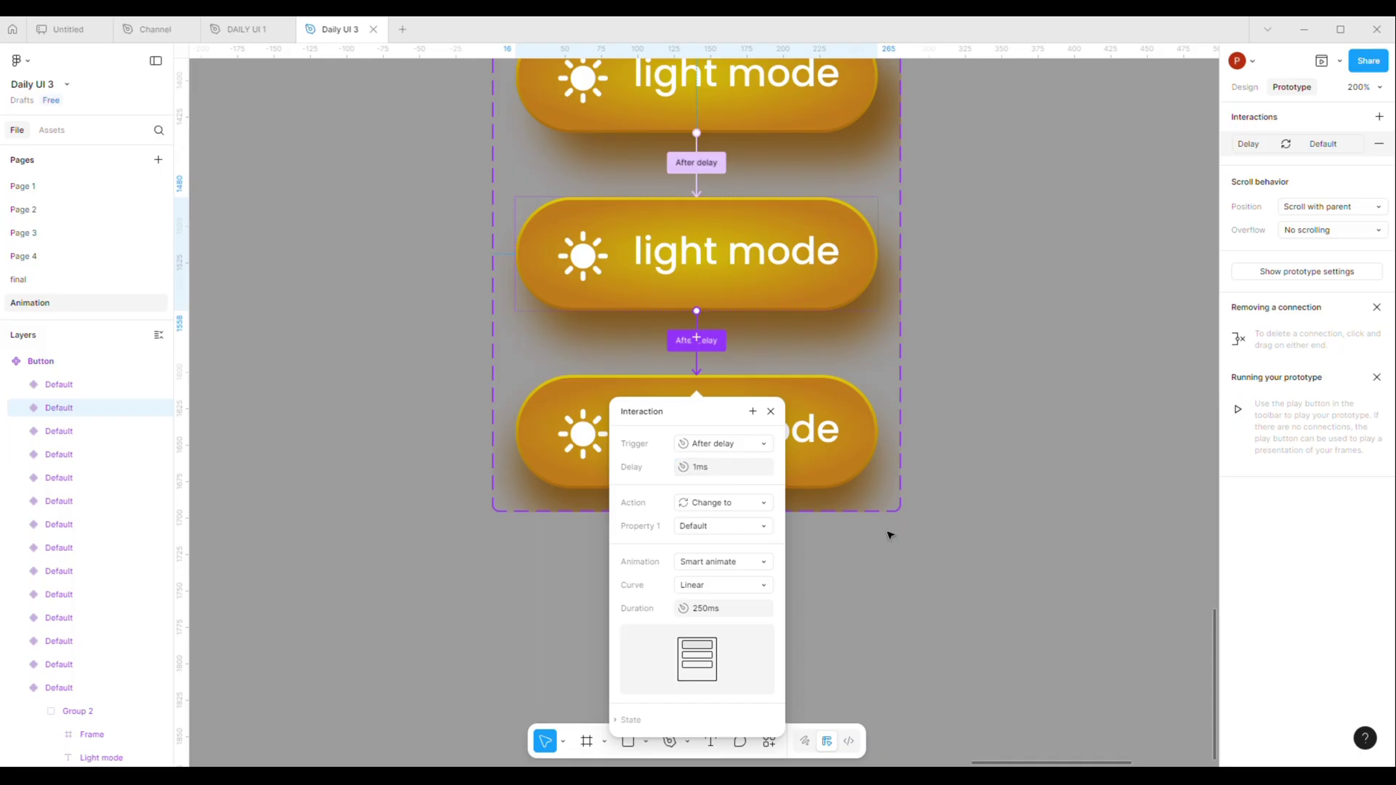
pyautogui.click(890, 535)
# Step: Loop the animation by connecting the last button variant back to the second with an After delay trigger of 1 ms
pyautogui.press('-')
pyautogui.press('-')
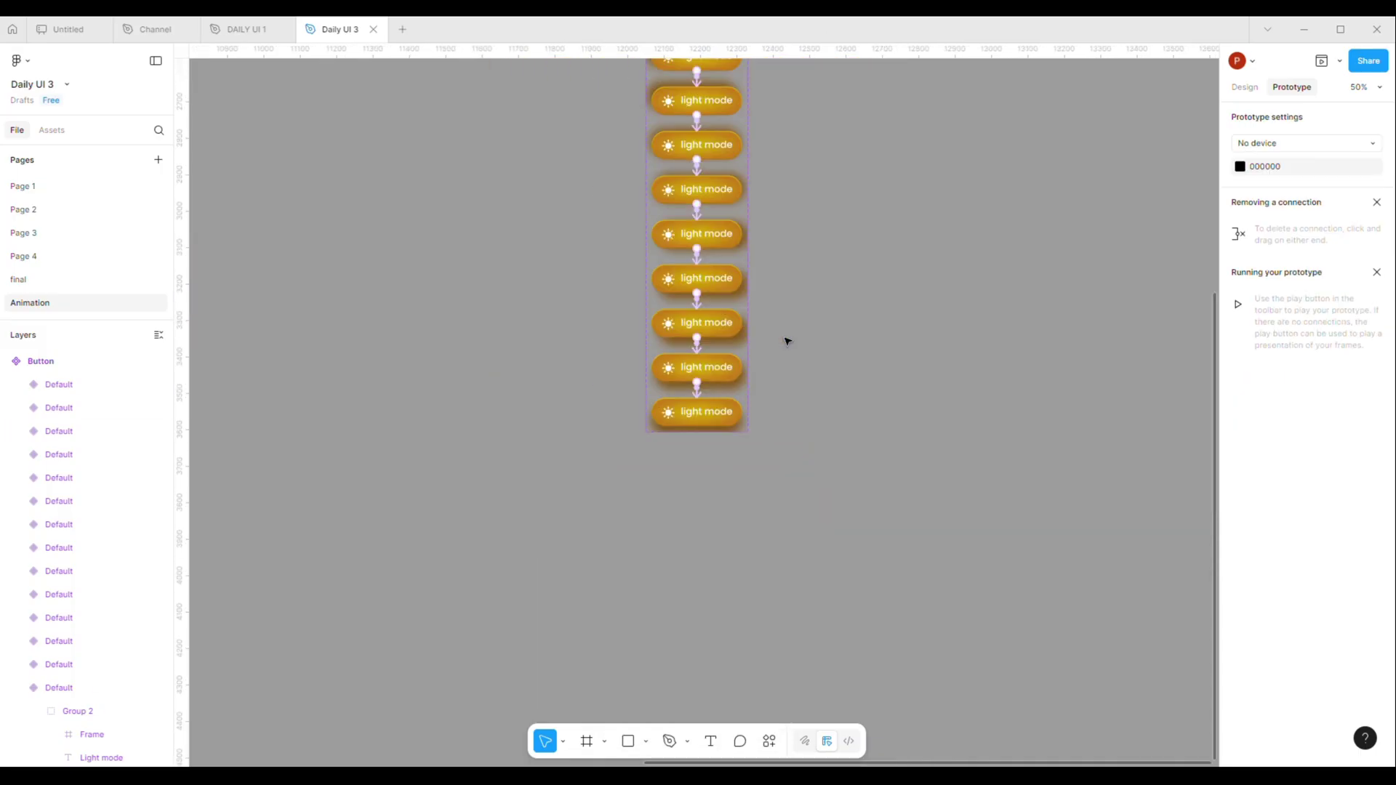
pyautogui.scroll(3, 727, 300)
pyautogui.click(708, 529)
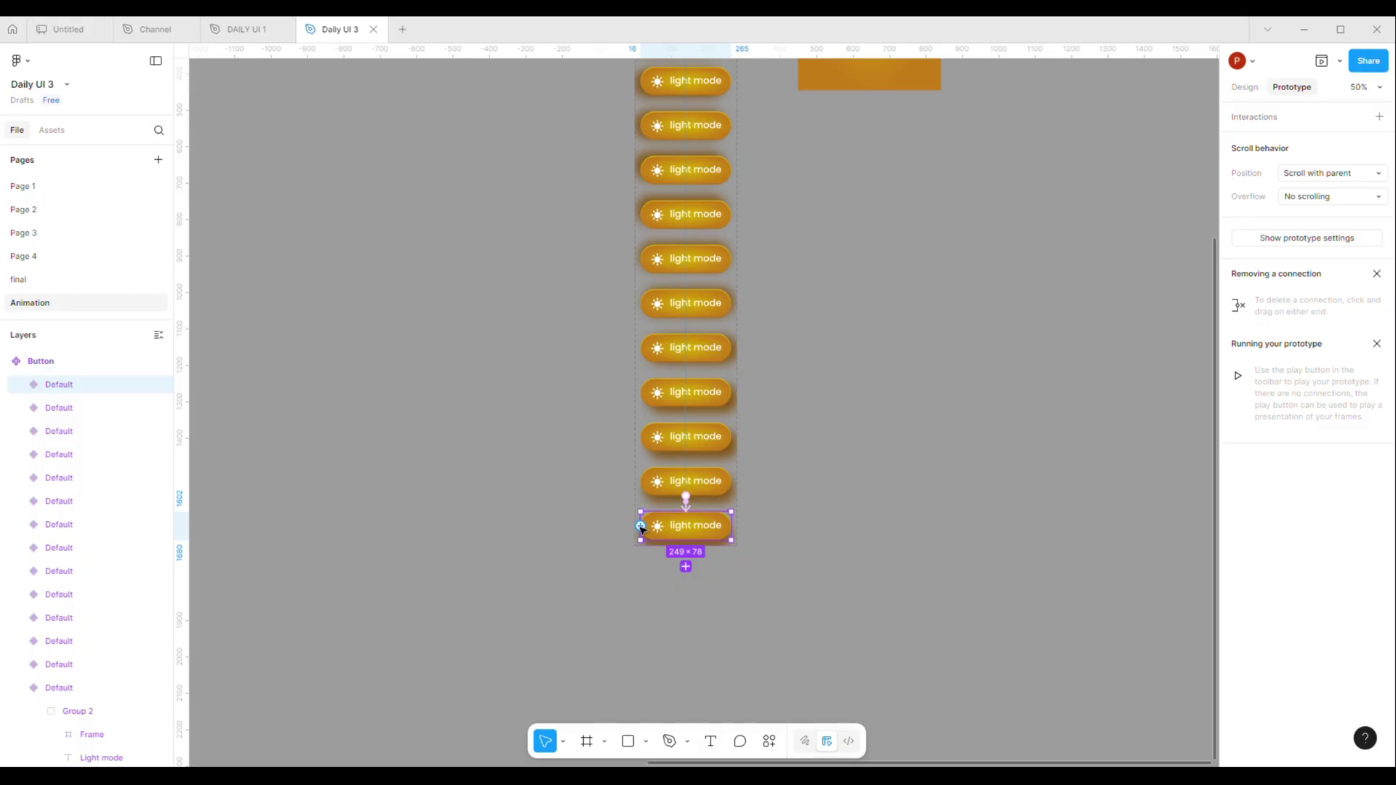
pyautogui.moveTo(477, 389); pyautogui.dragTo(704, 287)
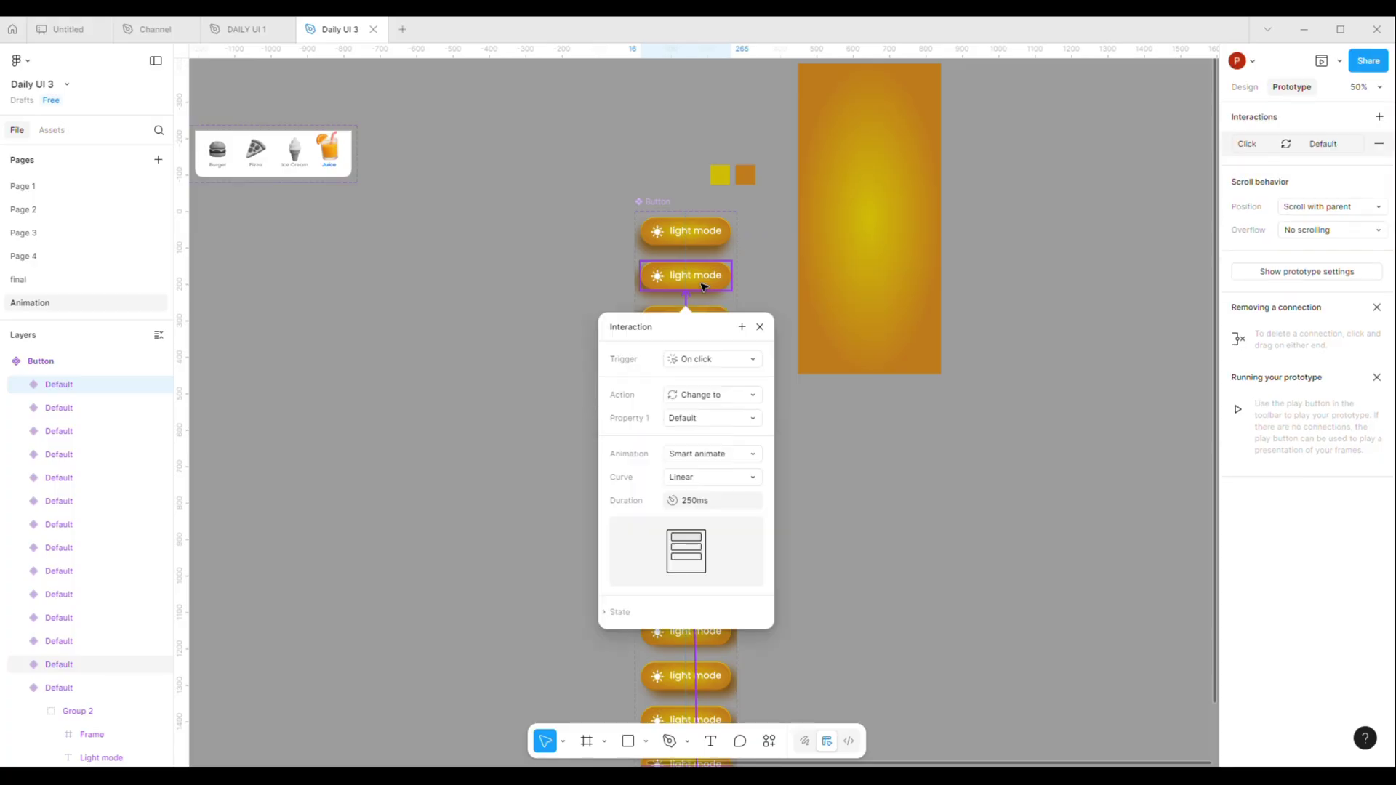
pyautogui.click(707, 366)
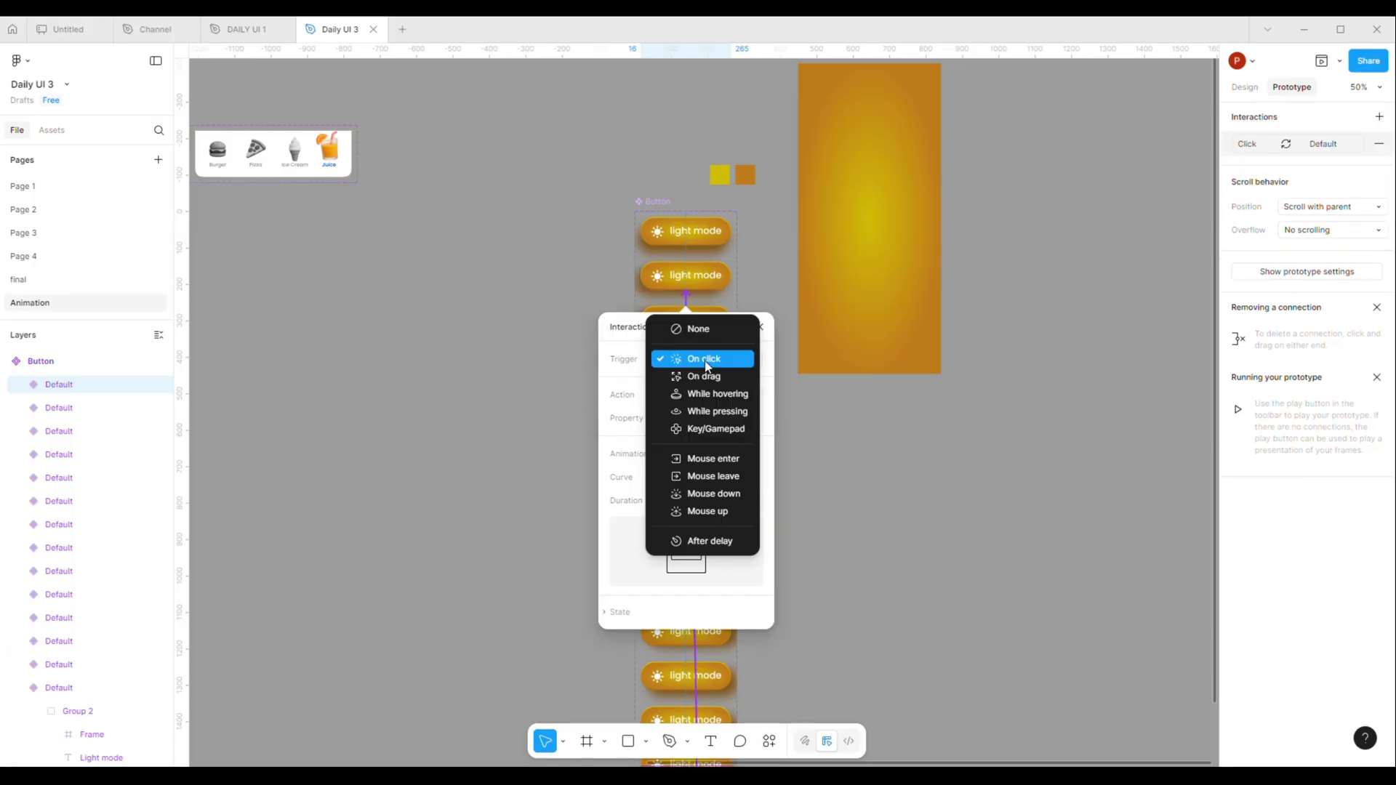
pyautogui.click(713, 542)
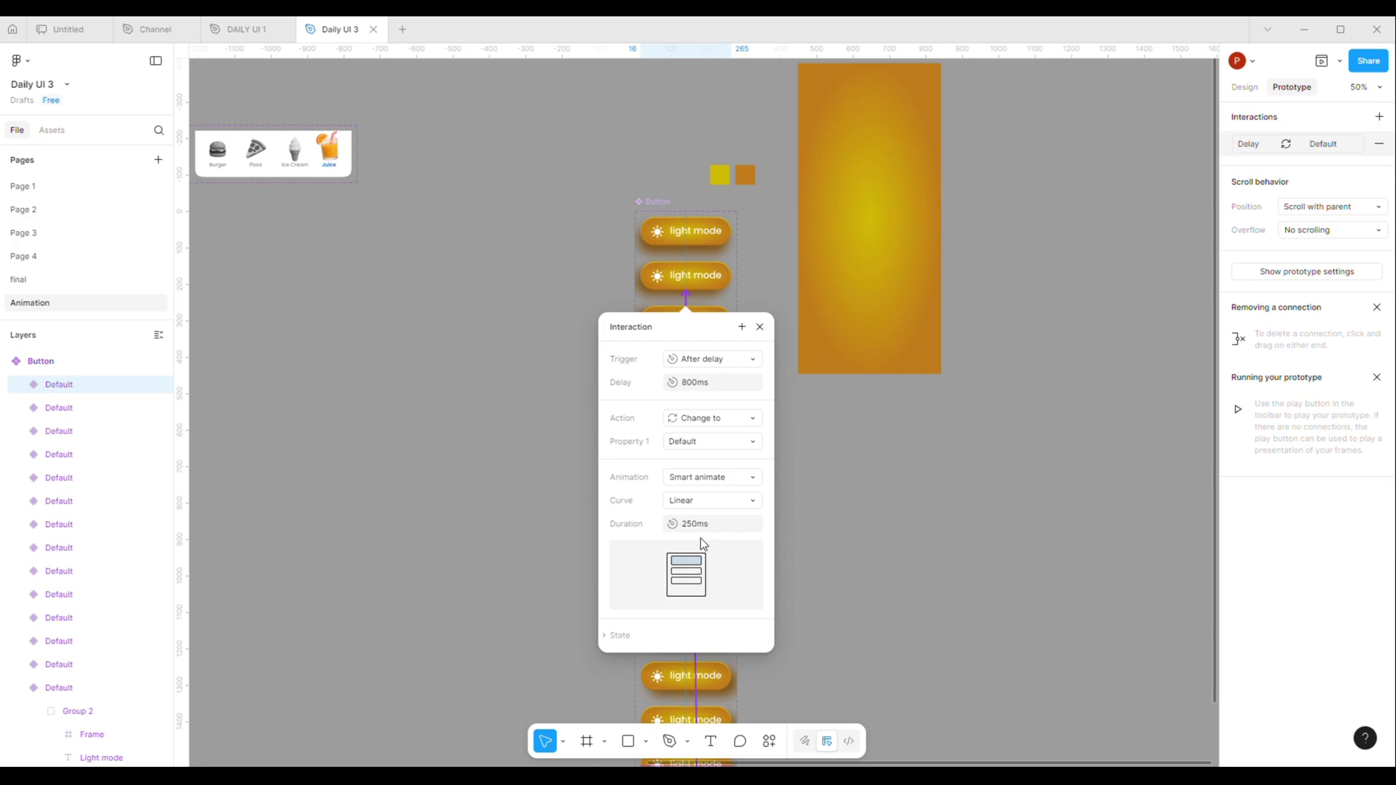
pyautogui.click(701, 386)
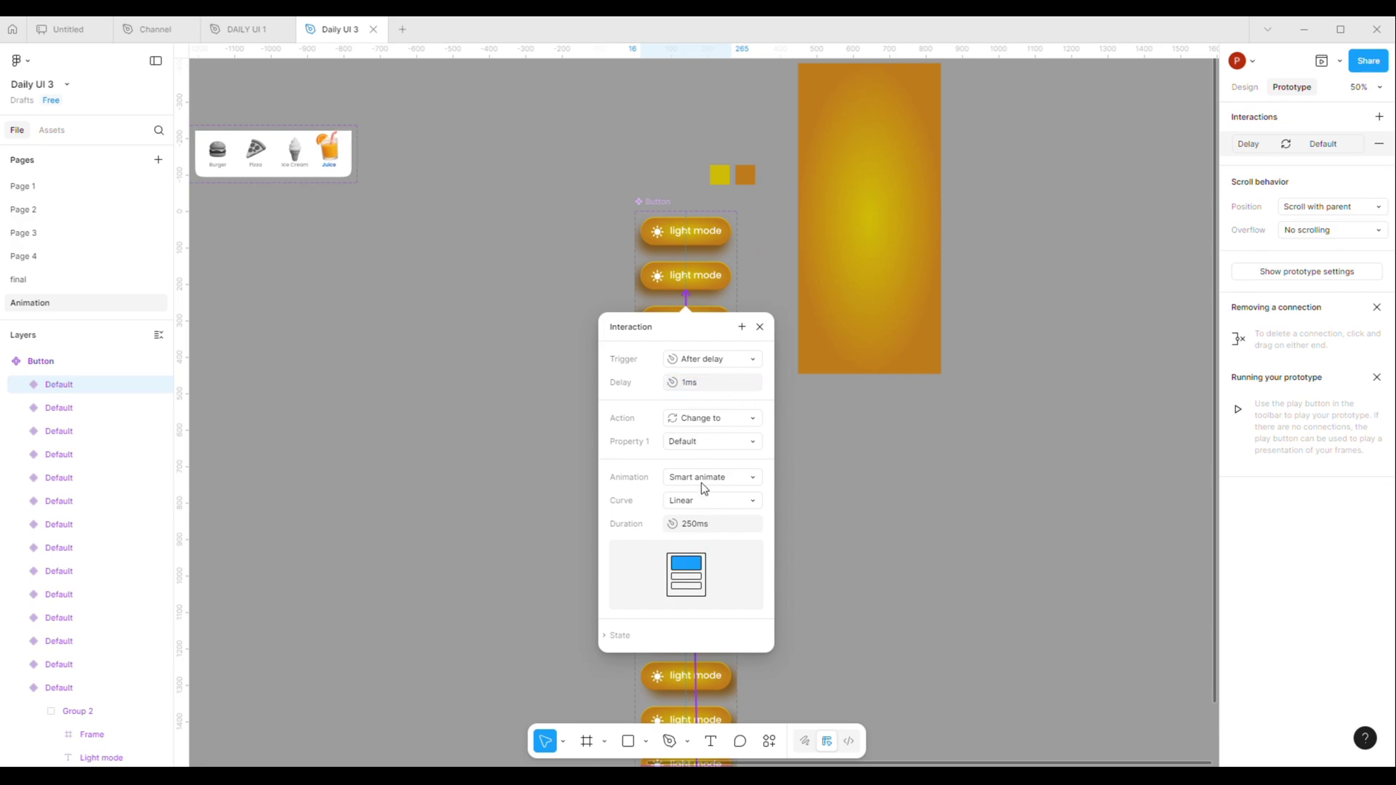
pyautogui.click(873, 495)
# Step: Copy the first button variant and paste it as an instance into the iPhone 14 & 15 Pro - 1 frame
pyautogui.scroll(-3, 870, 359)
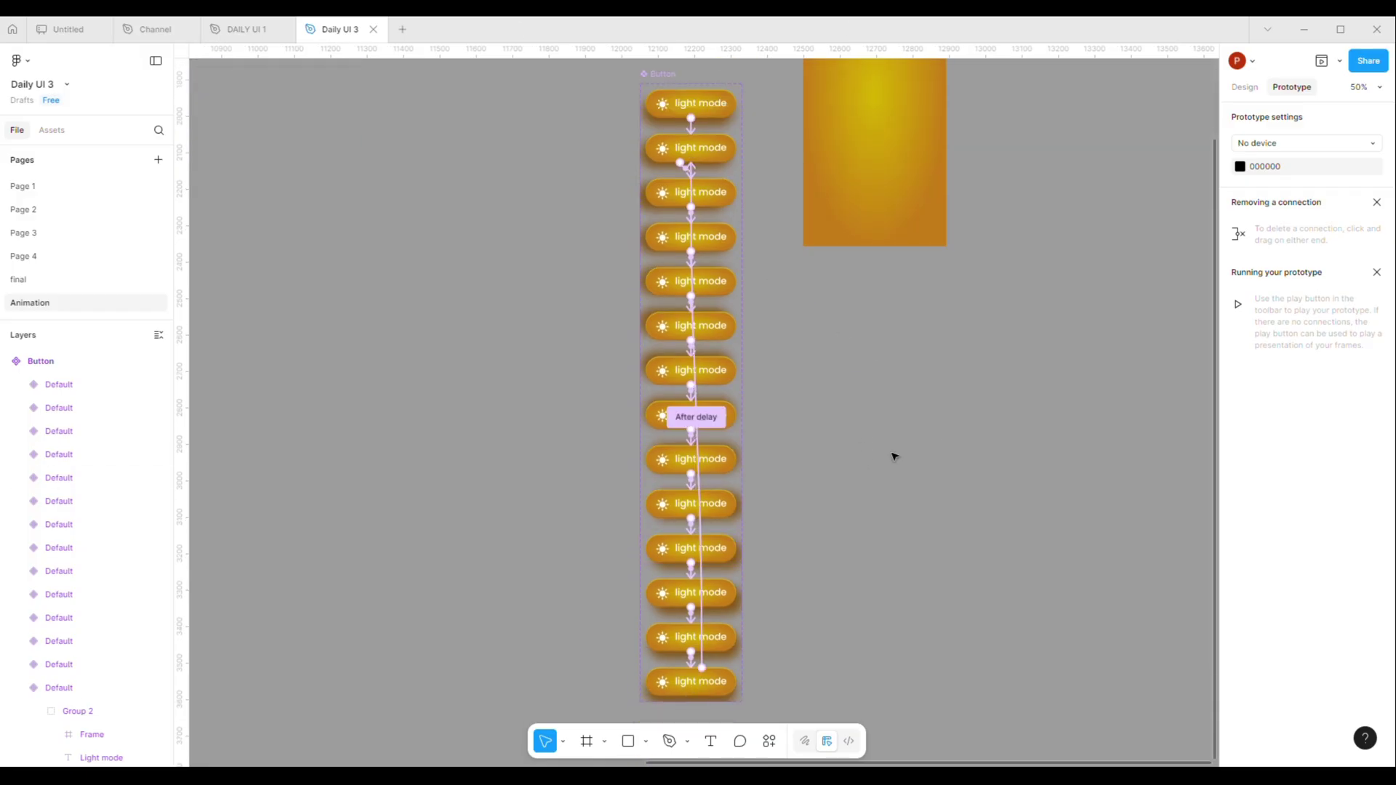
pyautogui.scroll(4, 862, 394)
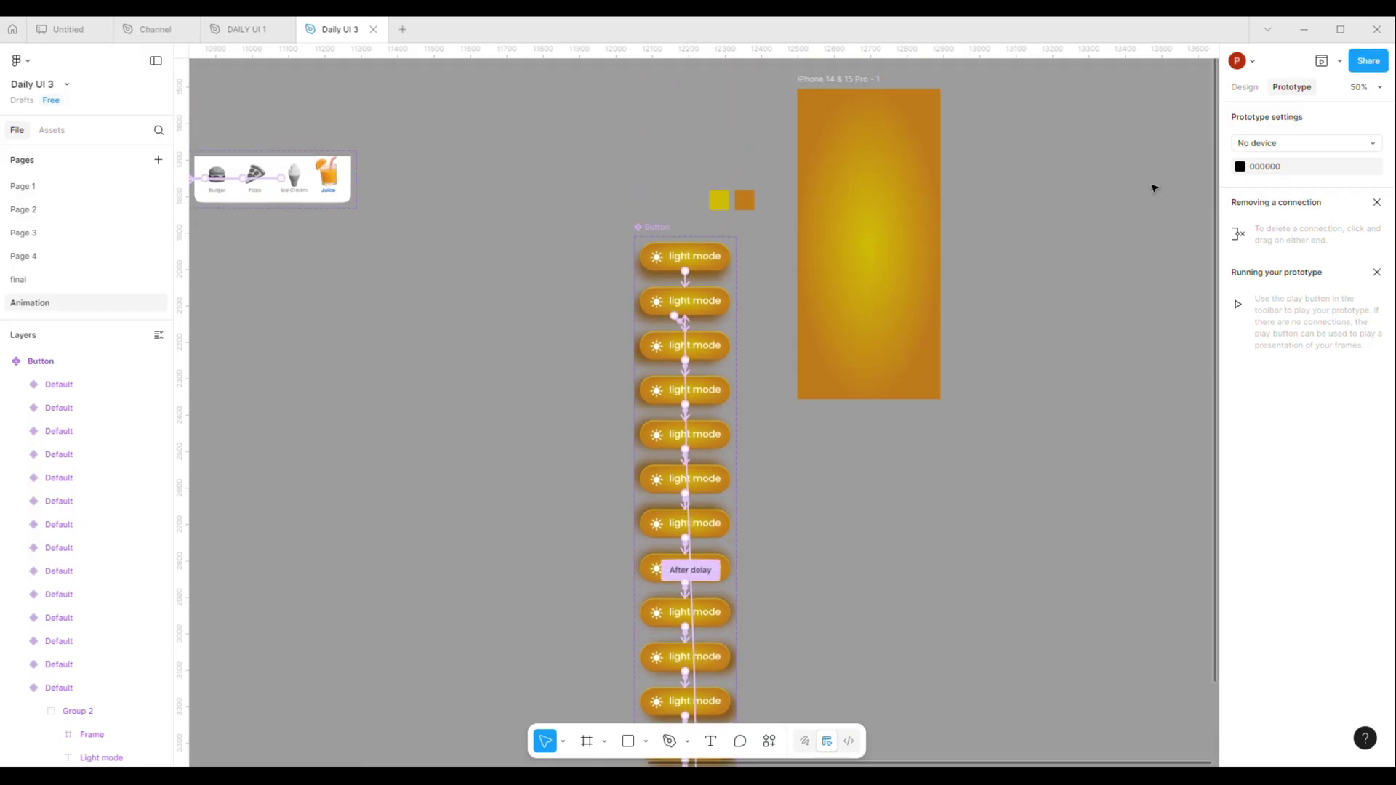
pyautogui.click(1244, 88)
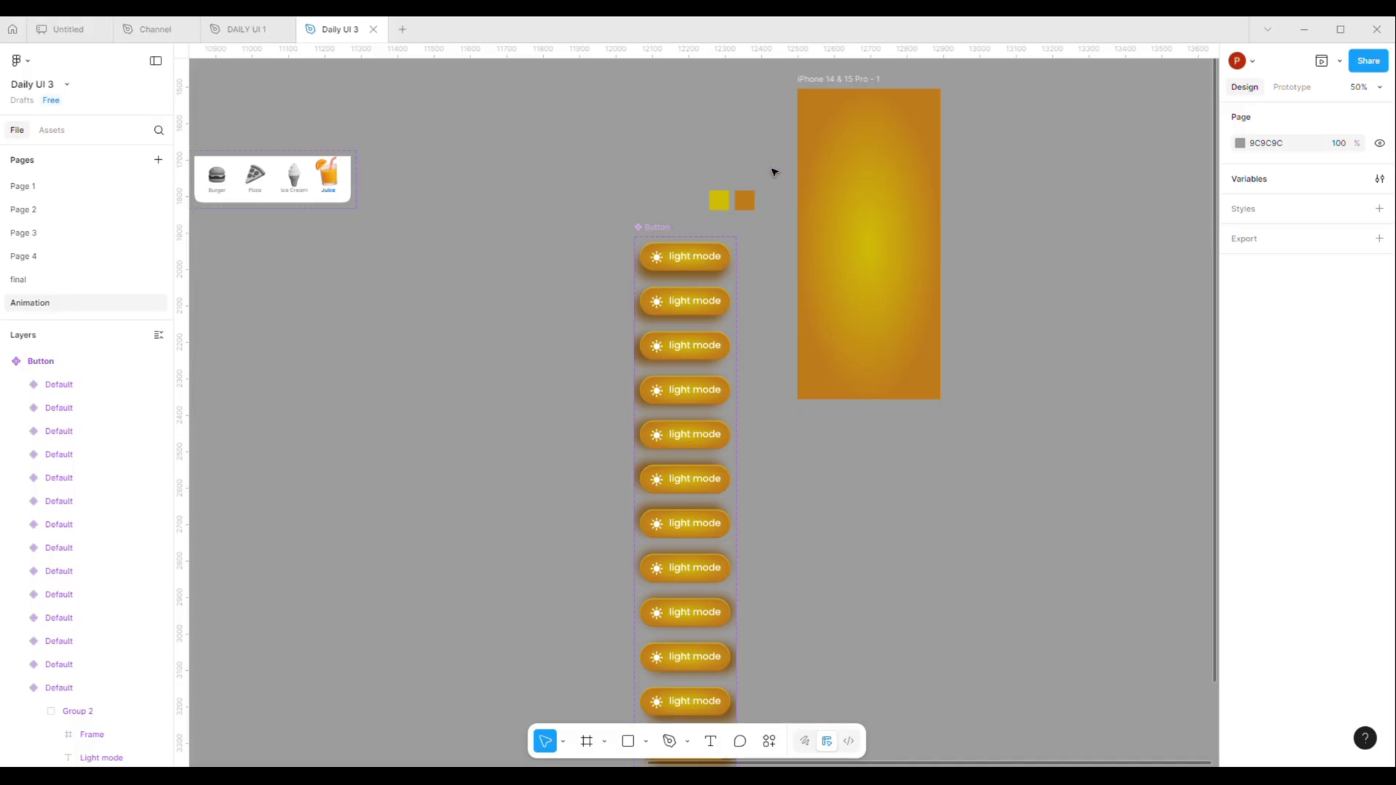
pyautogui.click(704, 267)
pyautogui.rightClick(704, 267)
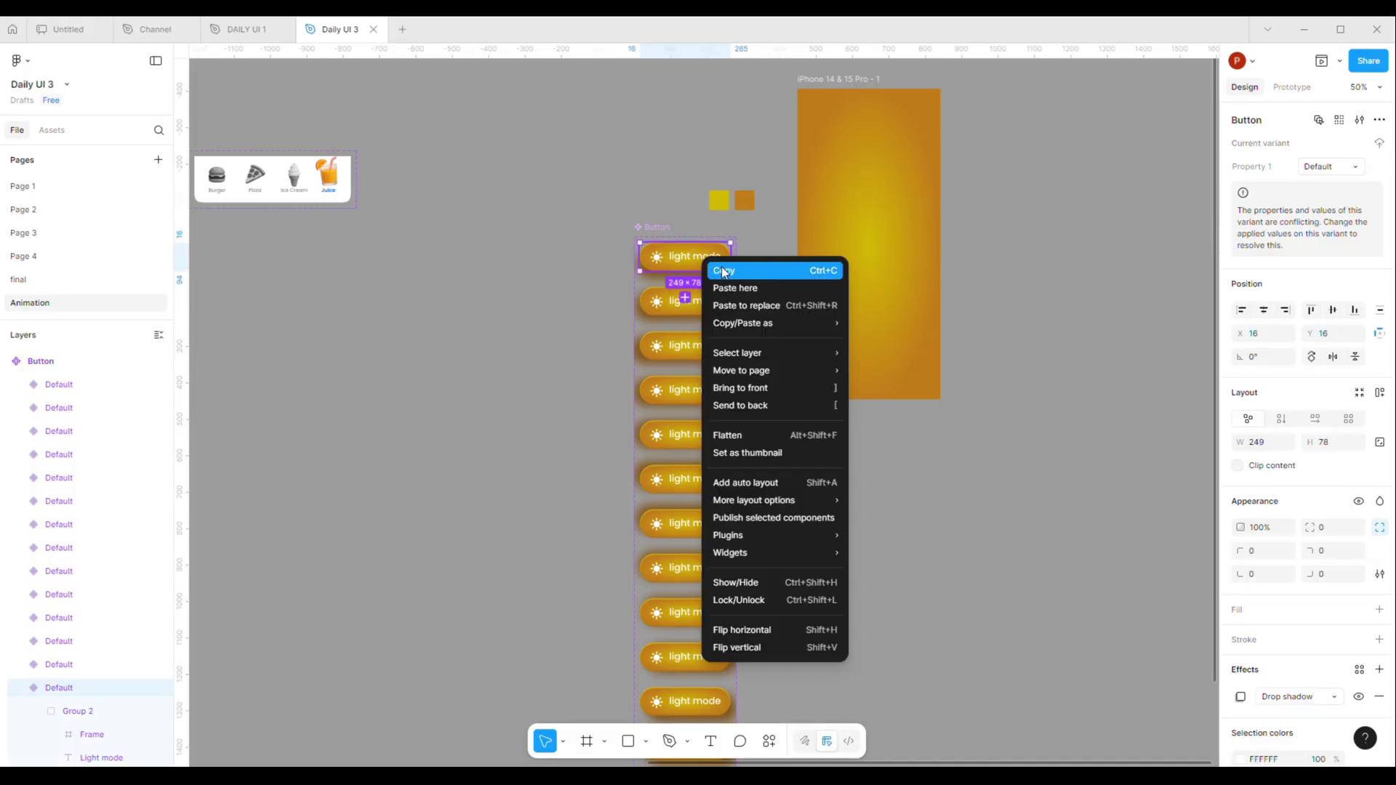
pyautogui.click(732, 271)
pyautogui.click(827, 109)
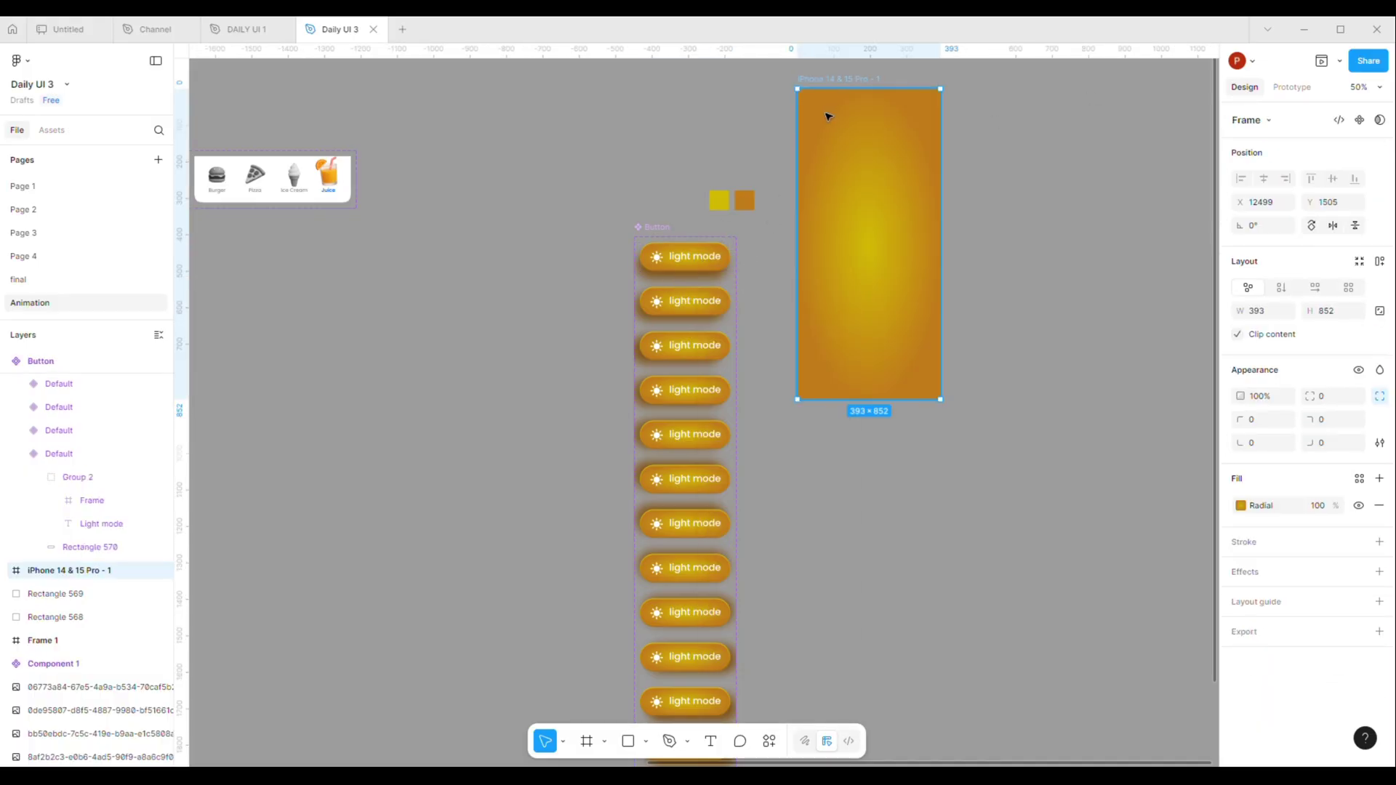
pyautogui.rightClick(827, 111)
pyautogui.click(852, 135)
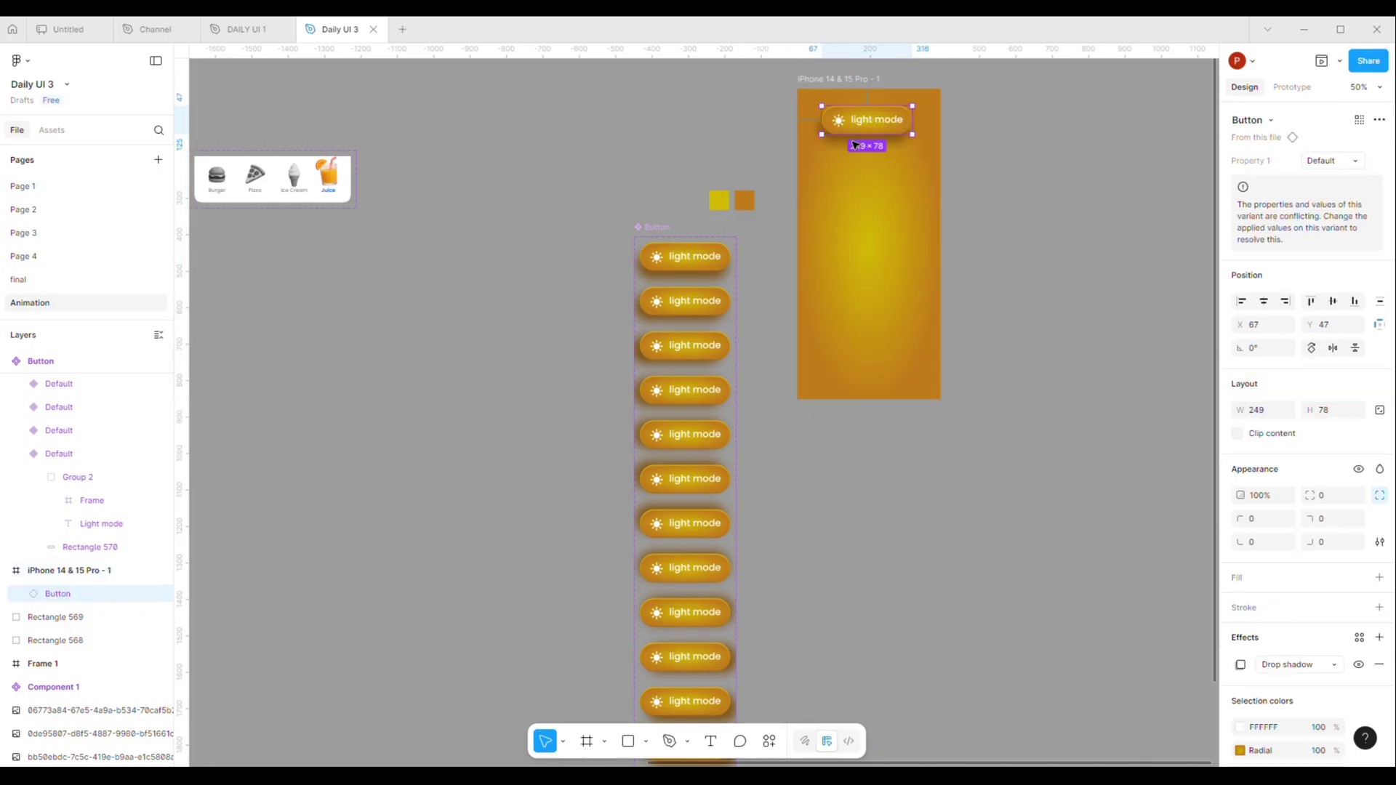
# Step: Center the pasted button horizontally and vertically in the iPhone frame
pyautogui.scroll(1, 968, 146)
pyautogui.hscroll(1, 968, 146)
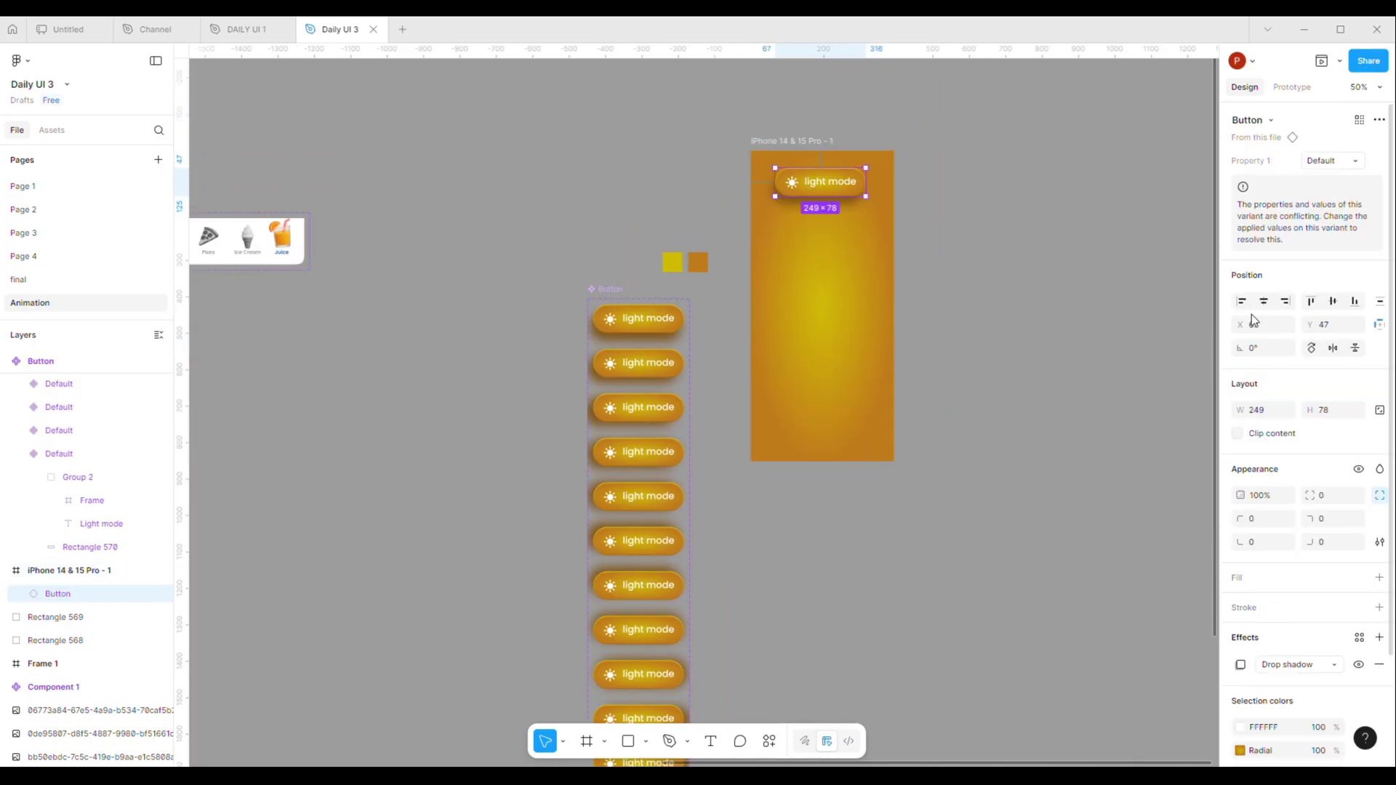
pyautogui.click(1332, 301)
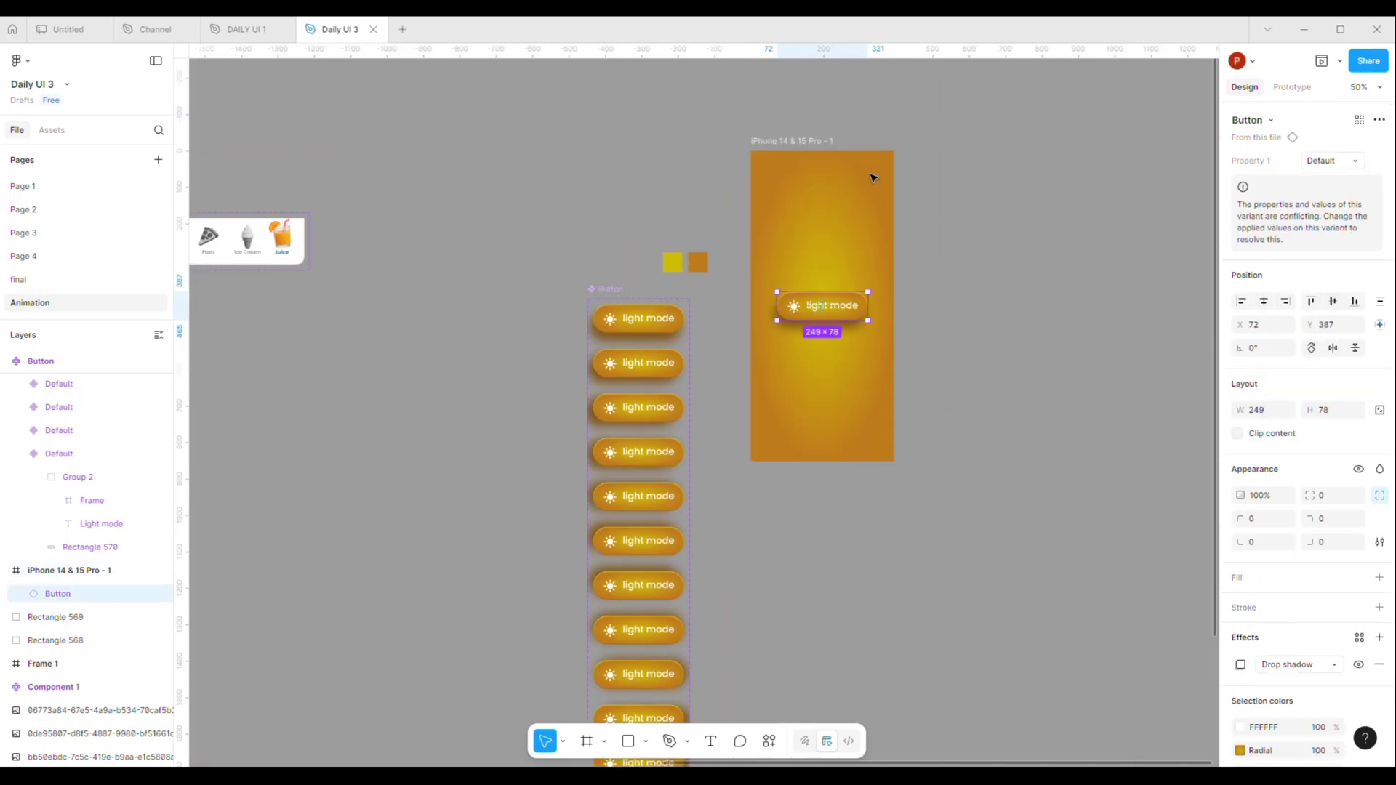
# Step: Present the iPhone 14 & 15 Pro - 1 frame as a full prototype to watch the button animation
pyautogui.click(793, 140)
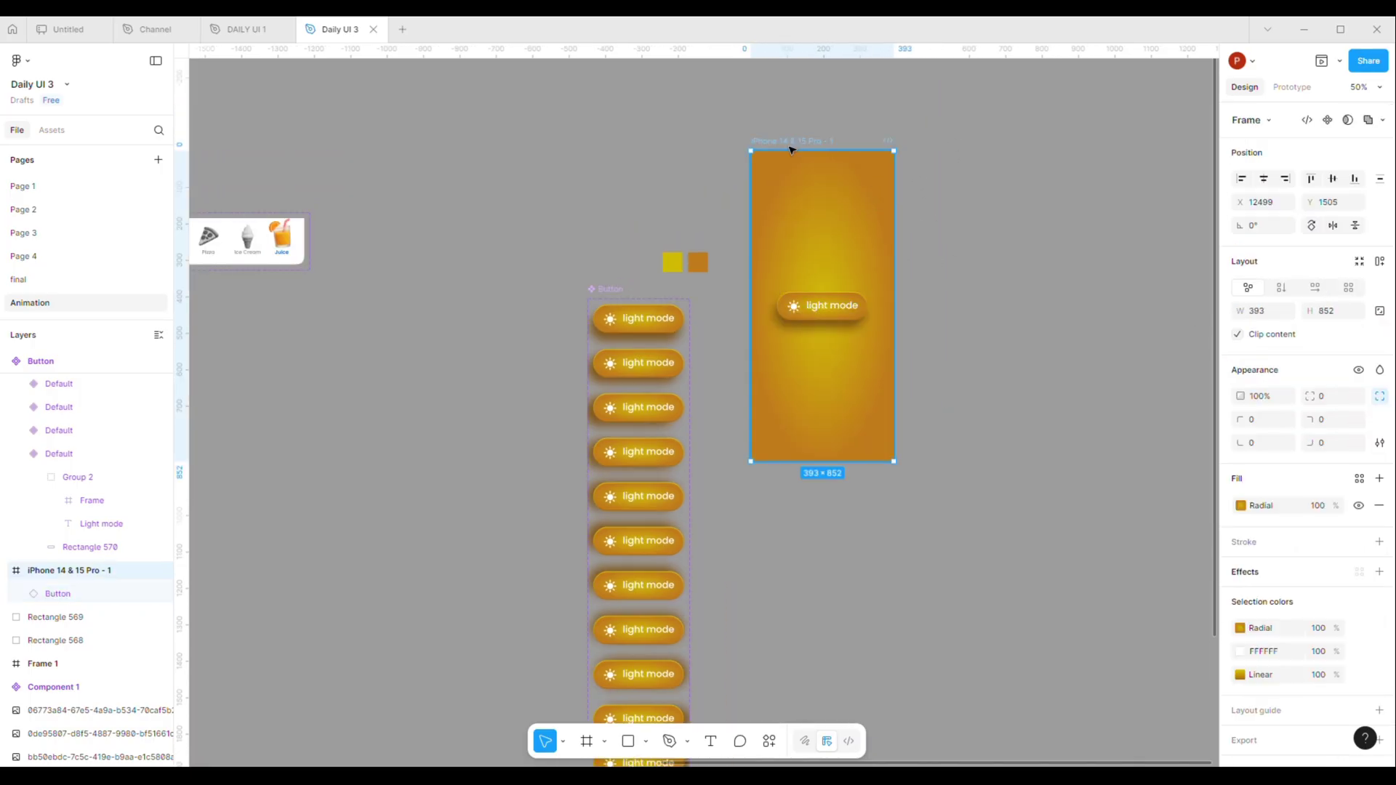
pyautogui.click(1337, 69)
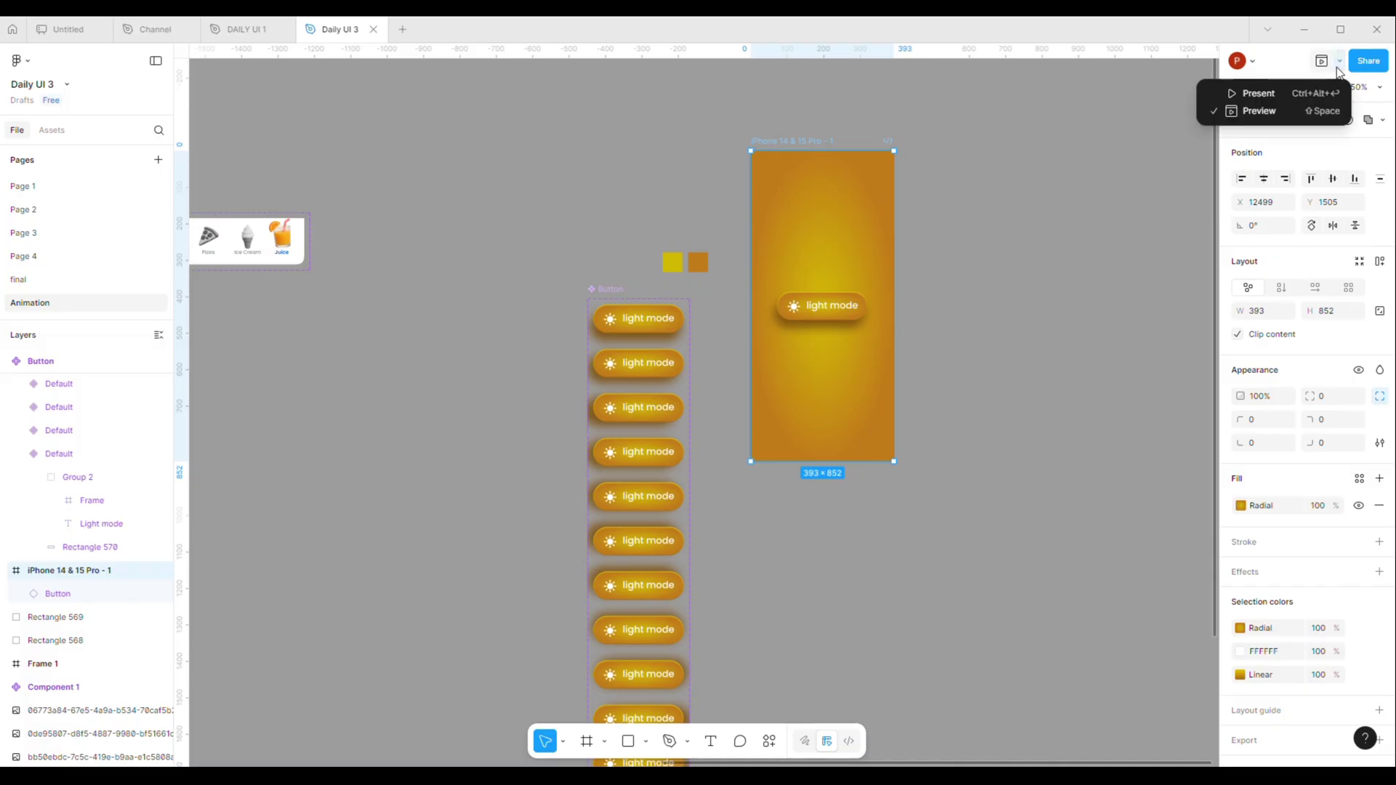
pyautogui.click(1273, 94)
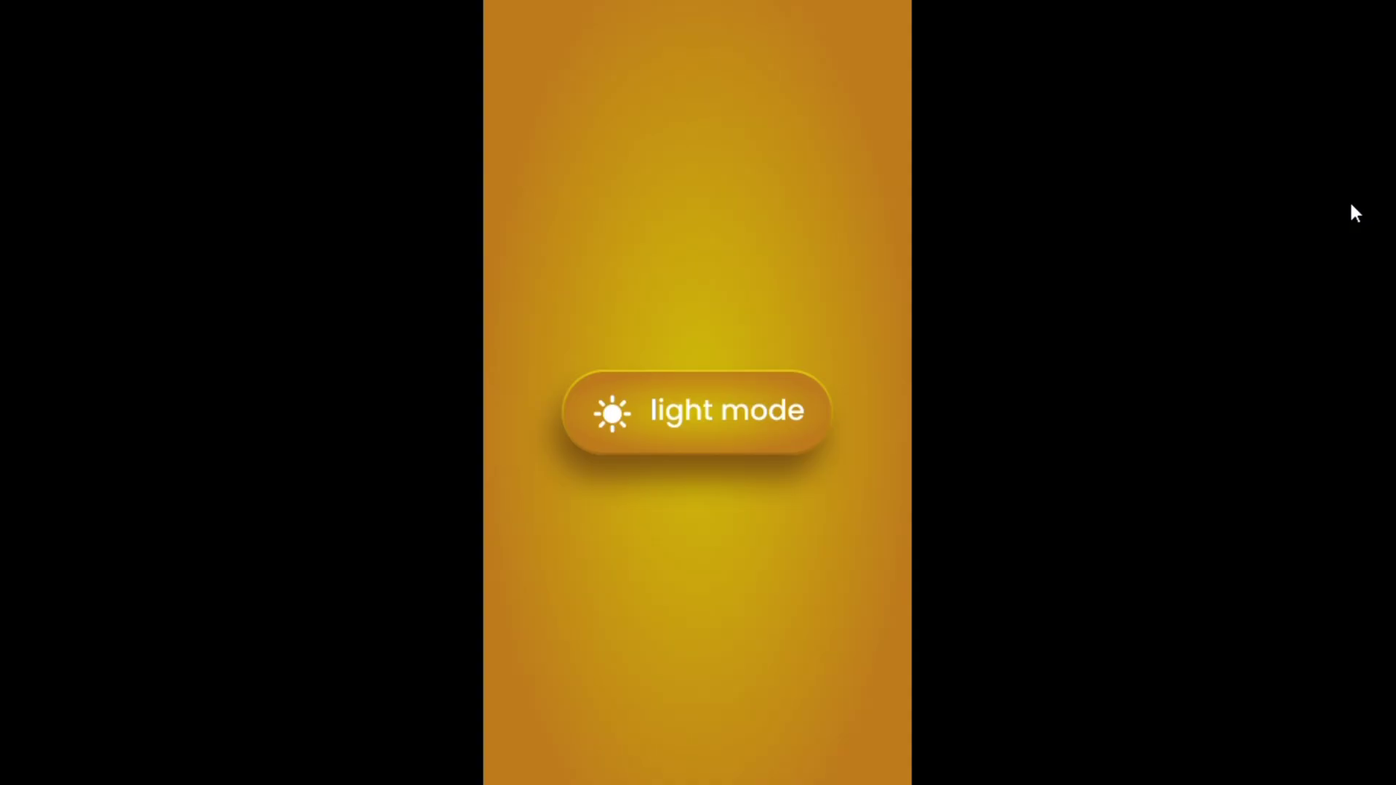